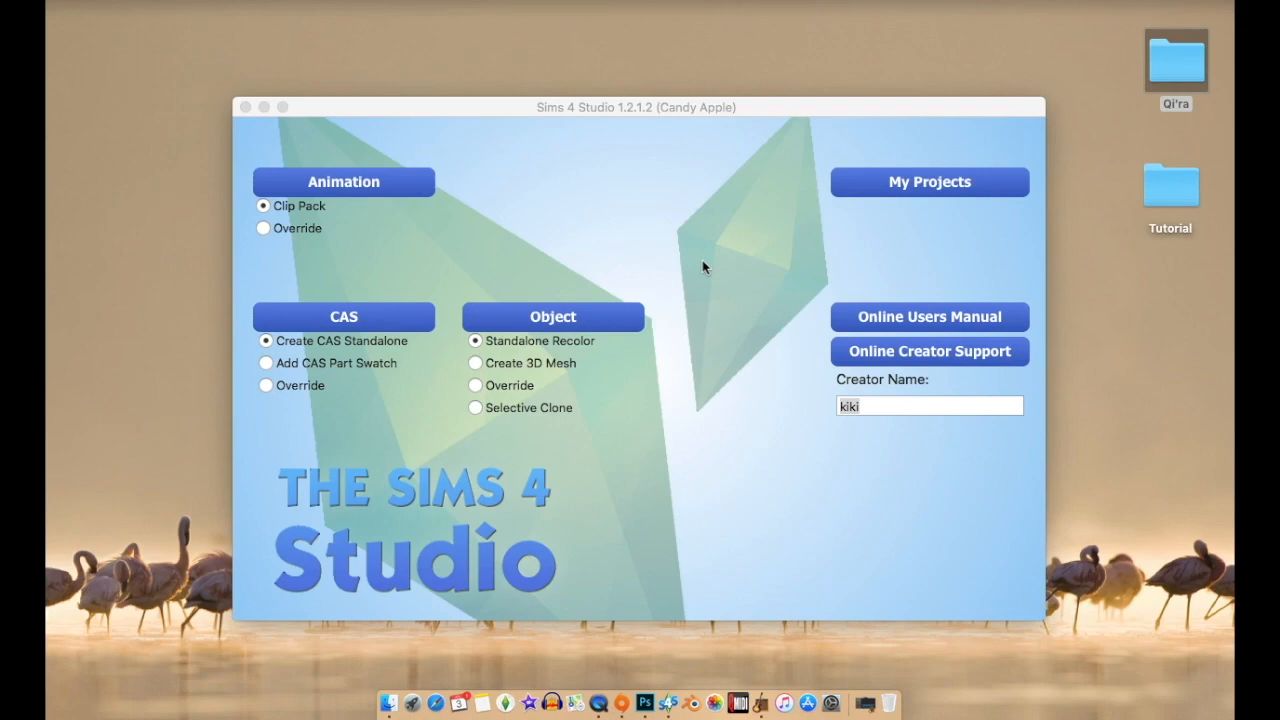
View the reference image 13574 from the Qi'ra desktop folder in Preview, then close the image and the folder.
click(1158, 58)
key(super+o)
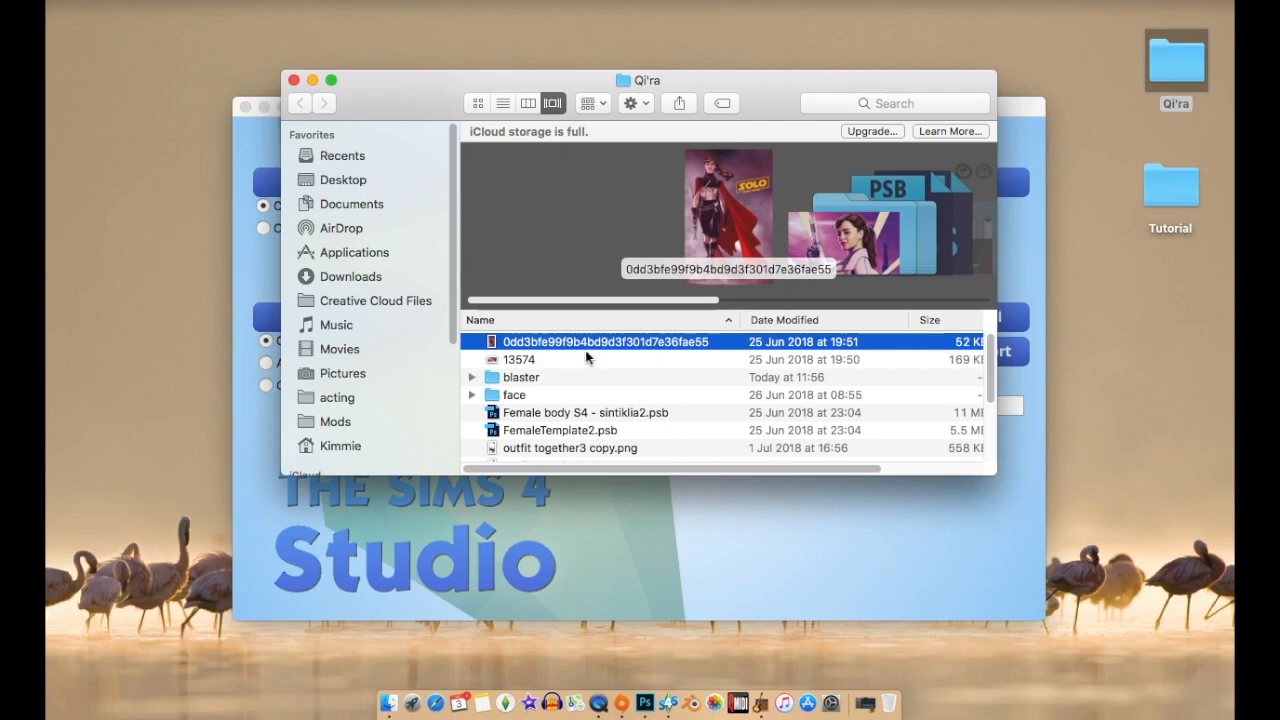
click(515, 364)
double_click(515, 366)
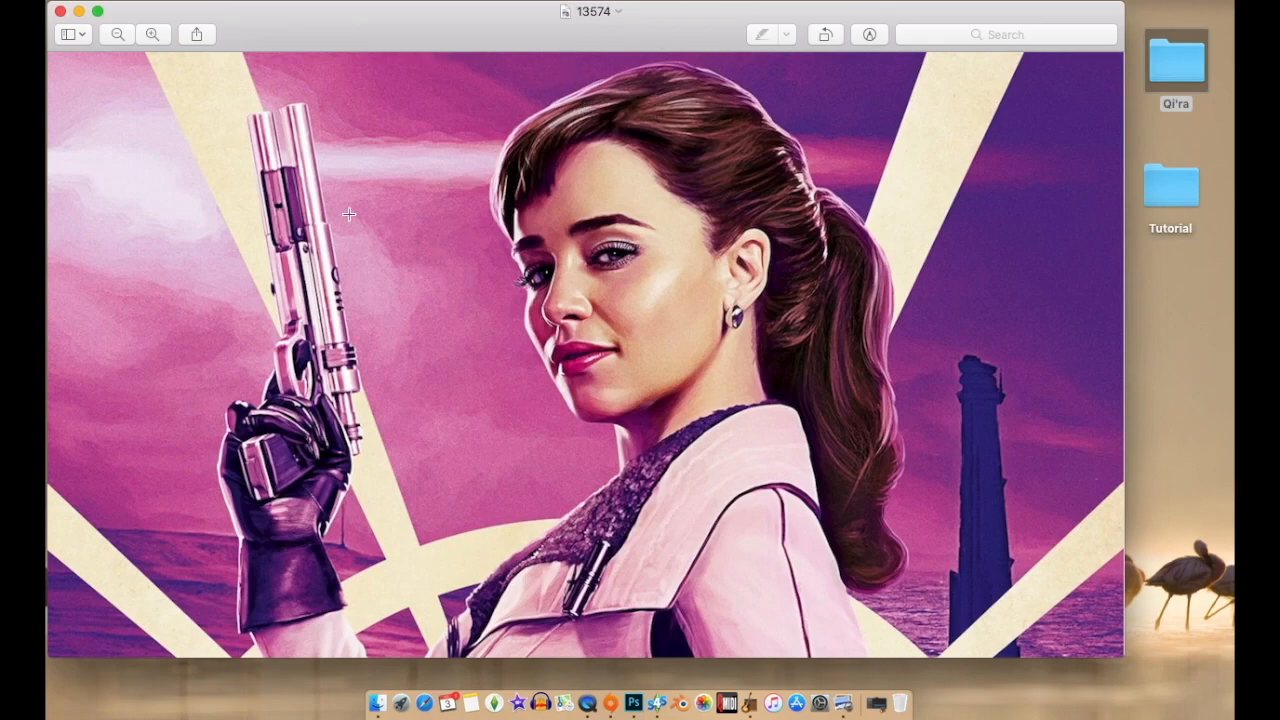
click(59, 11)
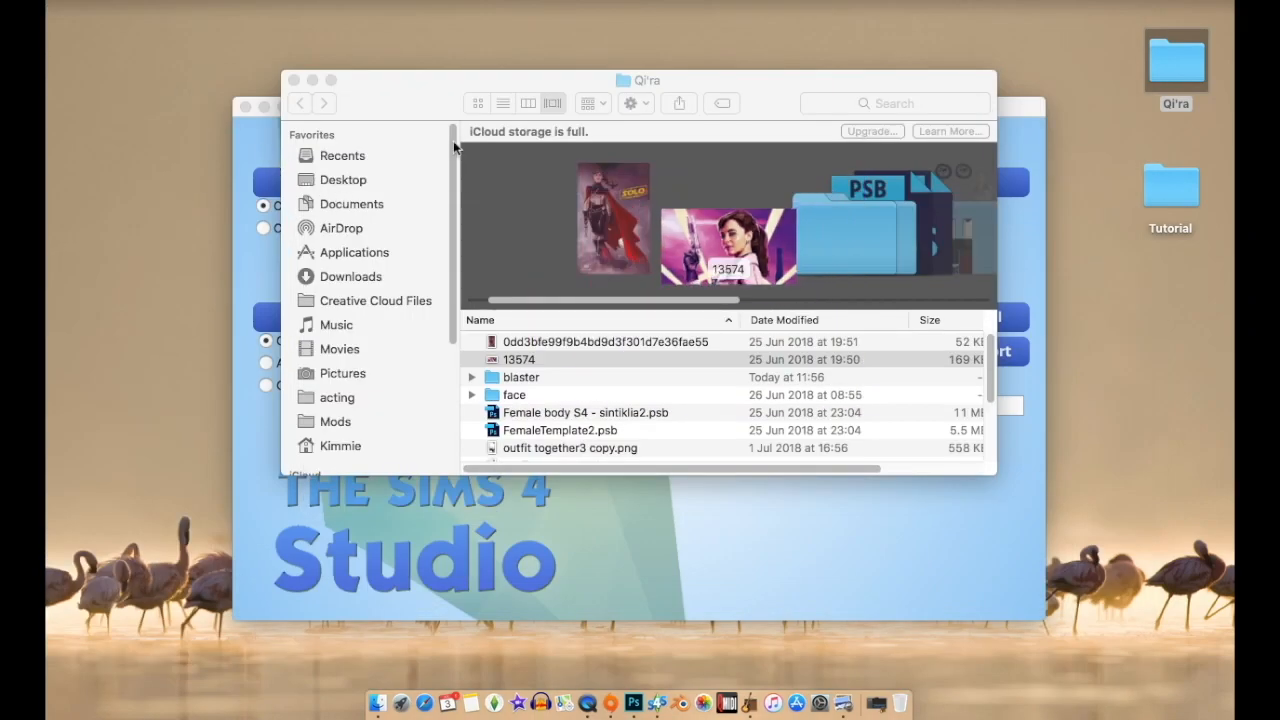
click(294, 80)
Start a standalone CAS project and filter the catalogue to Female, Adult and Hair parts matching "bangs".
click(388, 318)
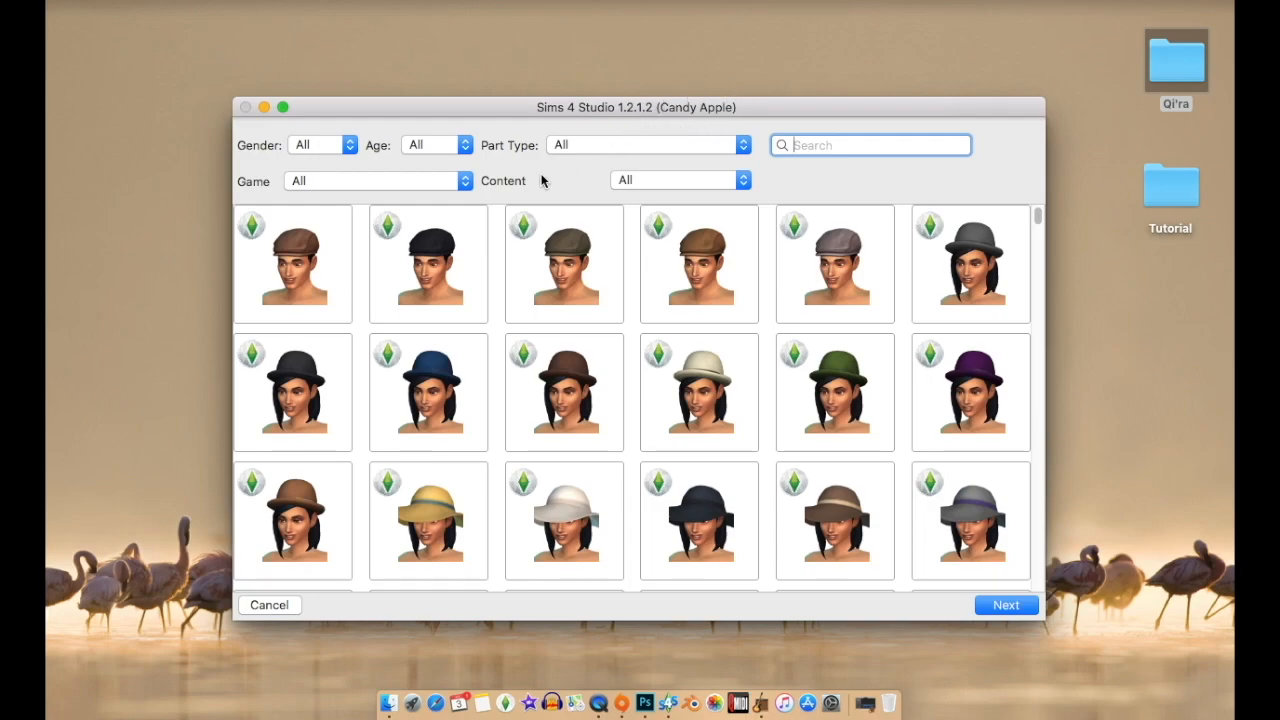
click(347, 145)
click(330, 161)
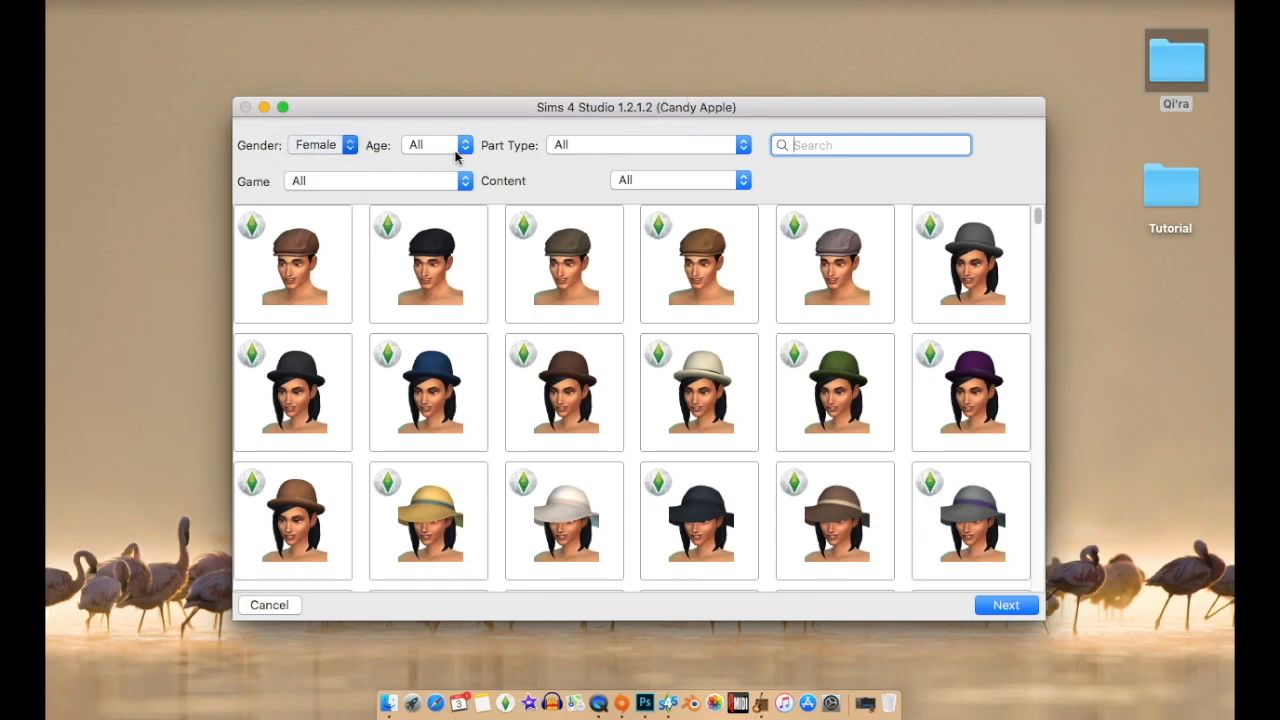
click(465, 147)
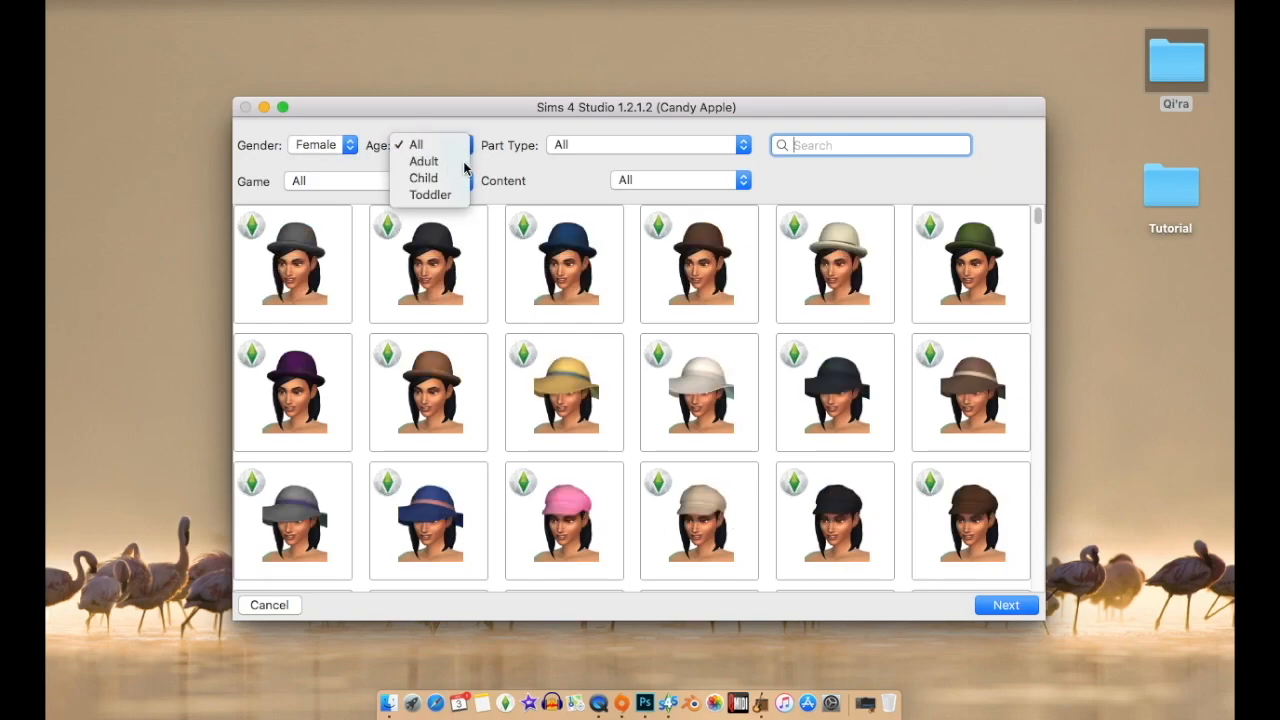
click(450, 161)
click(724, 147)
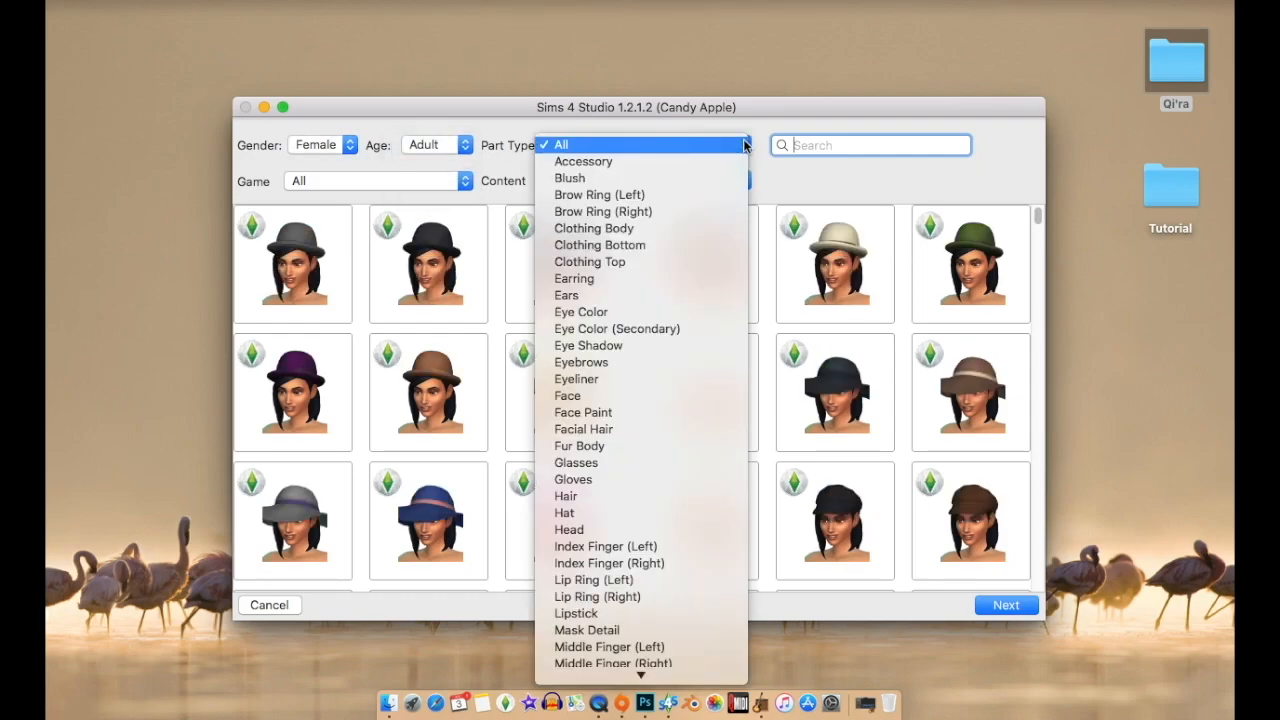
scroll(603, 503, down, 1)
click(603, 503)
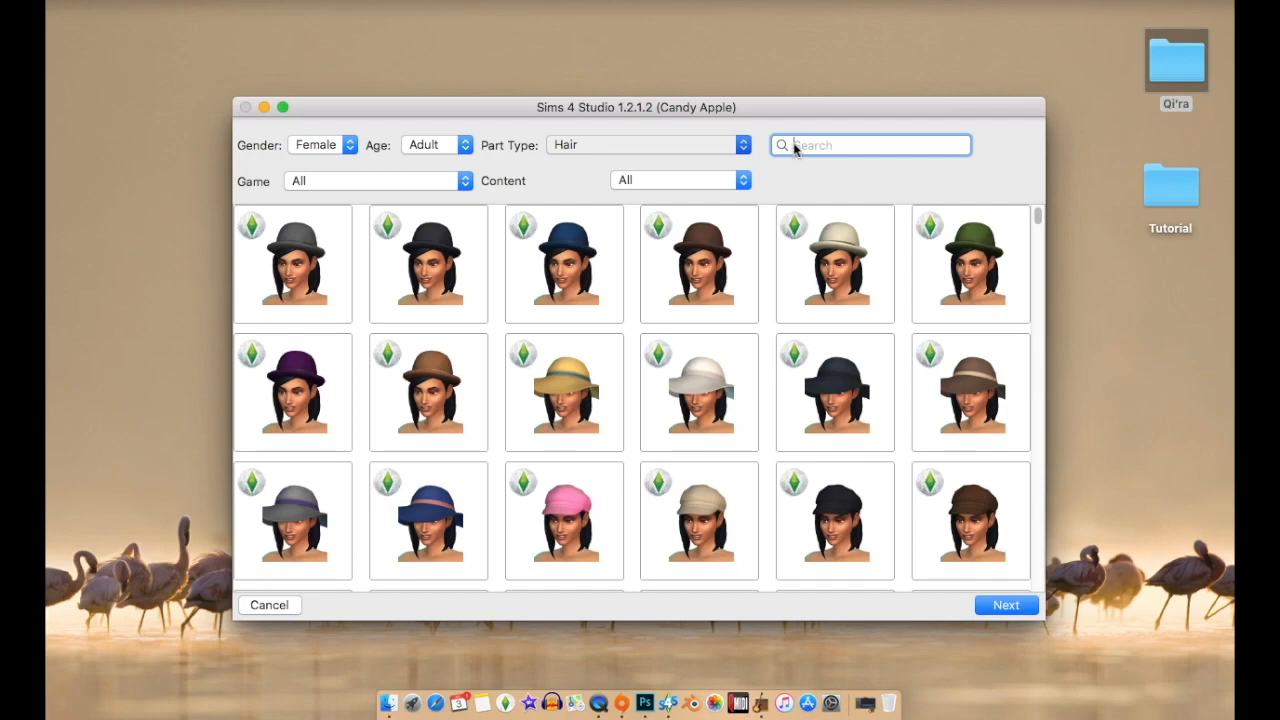
text(b)
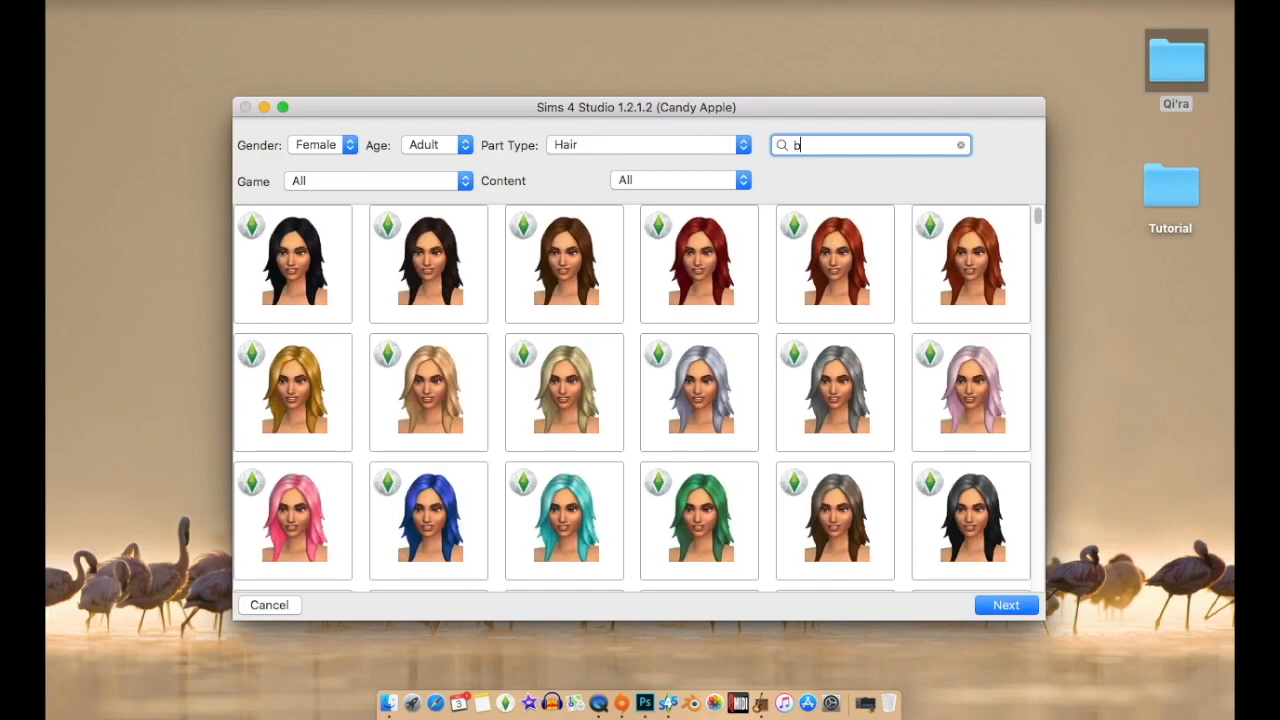
text(angs)
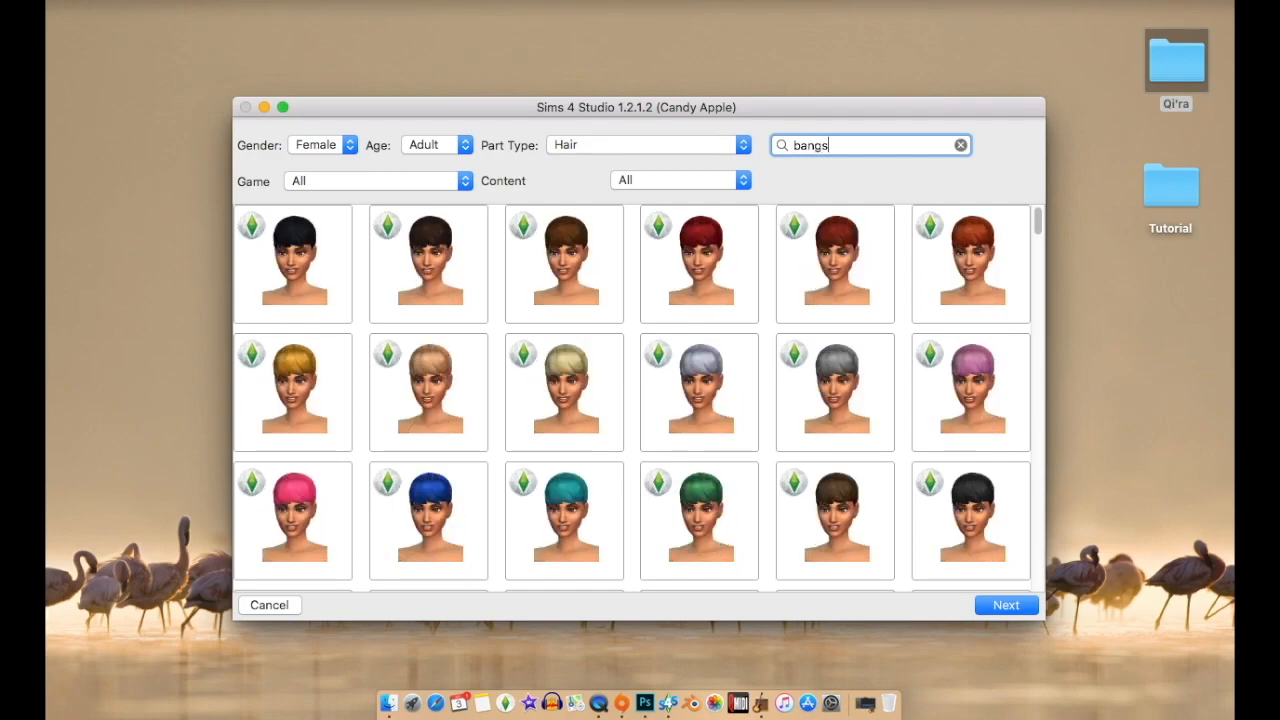
Select all 18 colour swatches of the first short hairstyle with bangs and continue to saving the package.
click(273, 285)
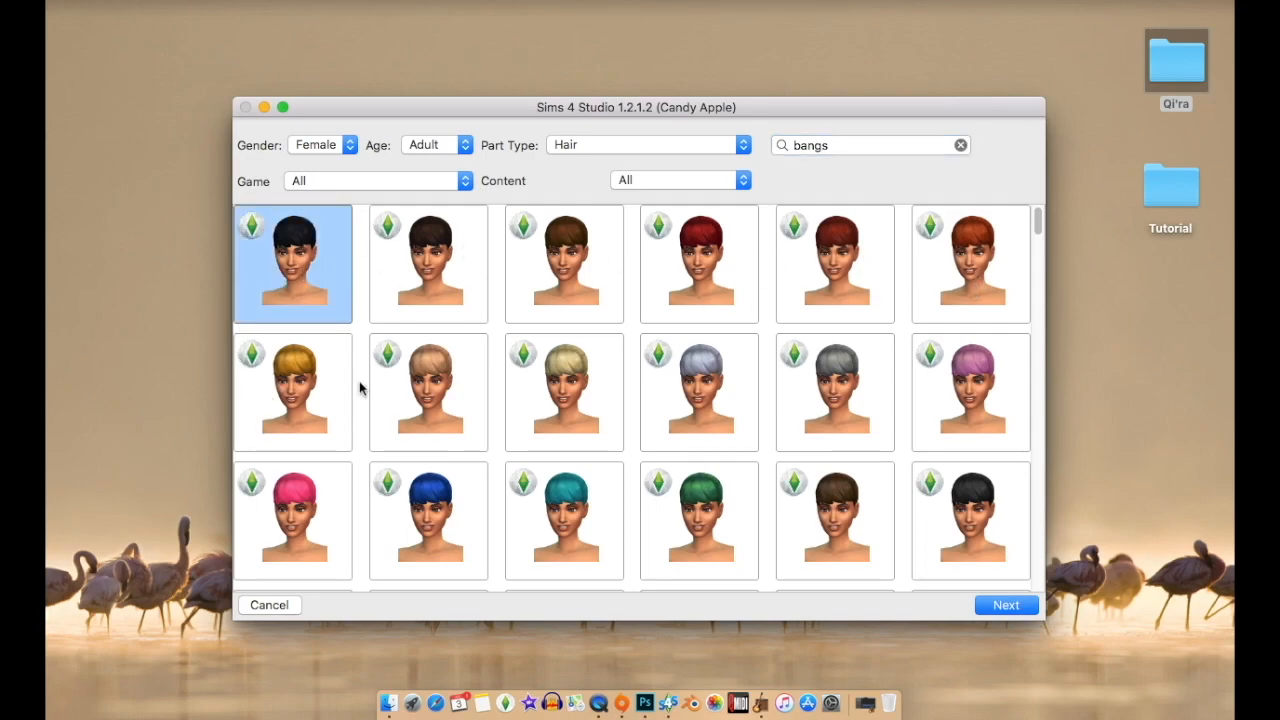
super+click(428, 274)
super+click(552, 261)
super+click(705, 258)
super+click(786, 262)
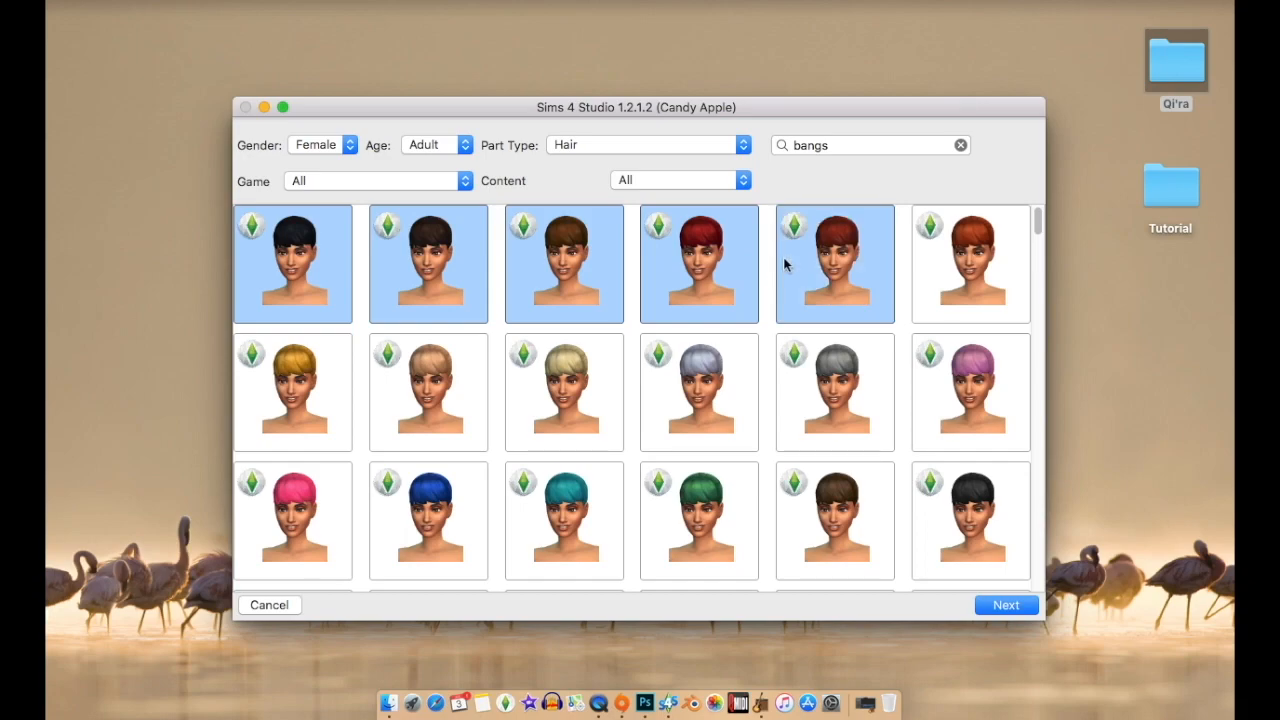
super+click(934, 262)
super+click(326, 412)
super+click(395, 408)
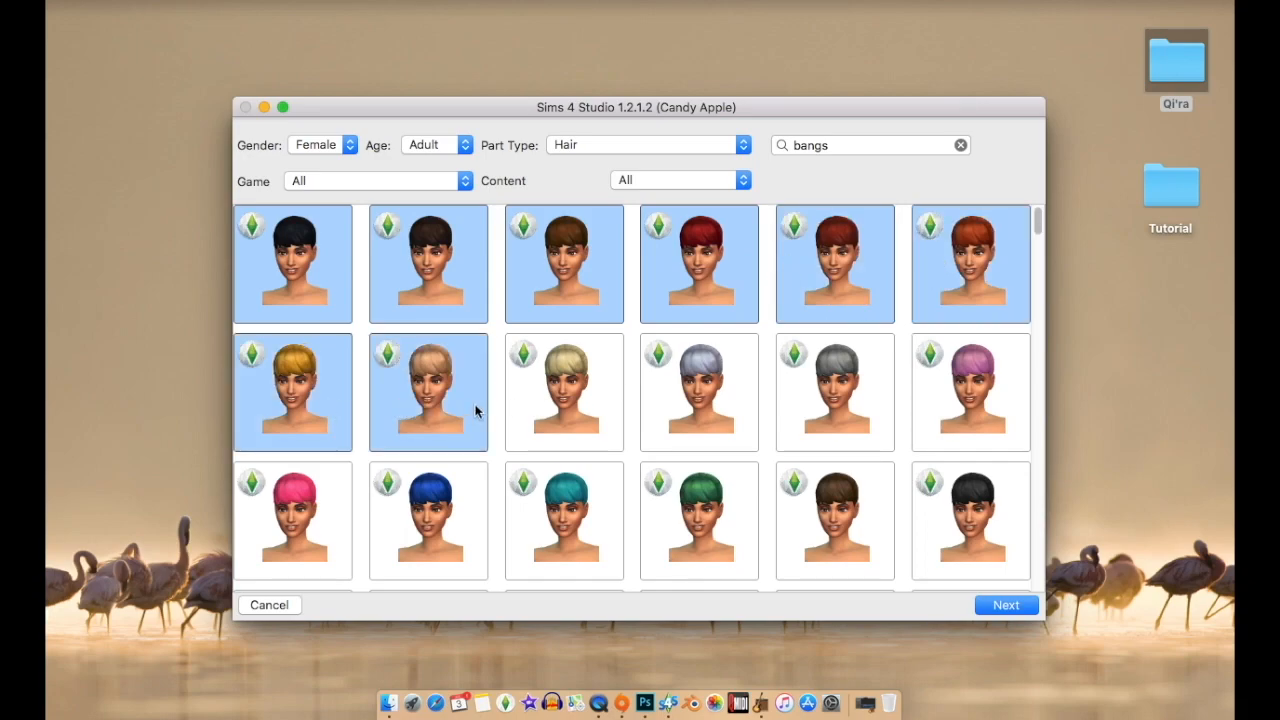
super+click(518, 404)
super+click(730, 430)
super+click(824, 410)
super+click(940, 396)
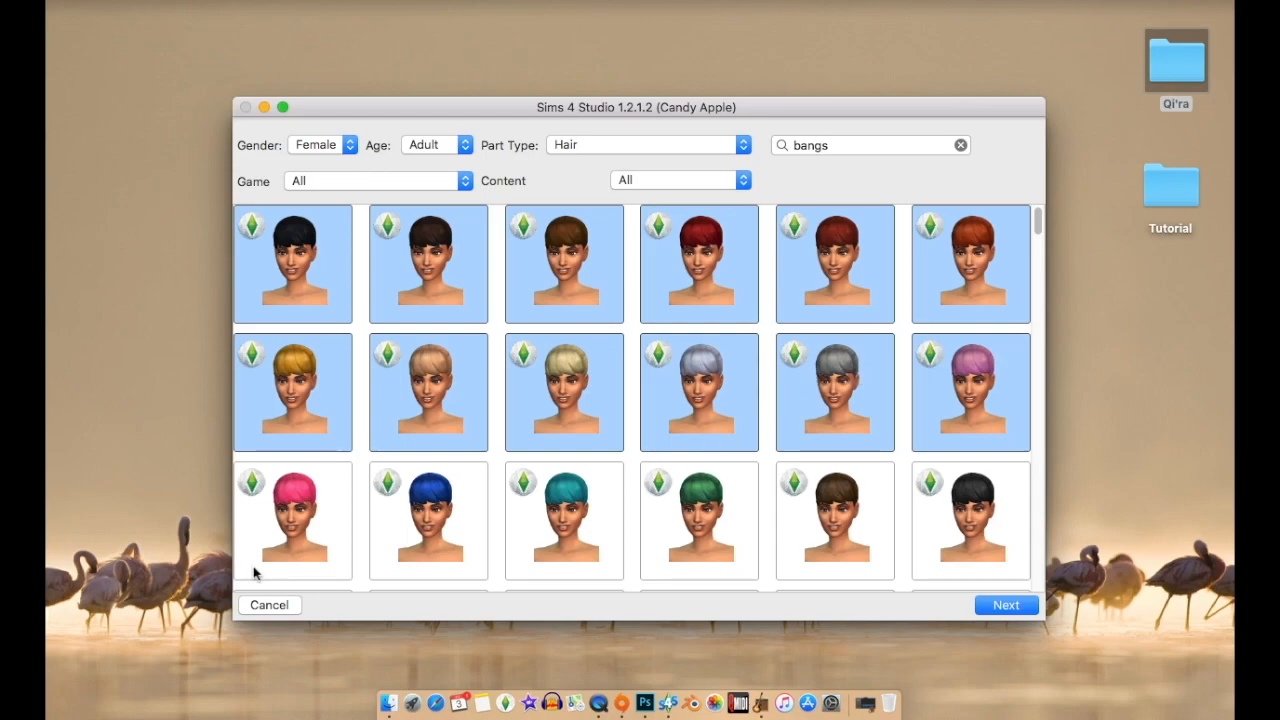
super+click(292, 508)
super+click(420, 515)
super+click(595, 545)
super+click(655, 548)
super+click(870, 550)
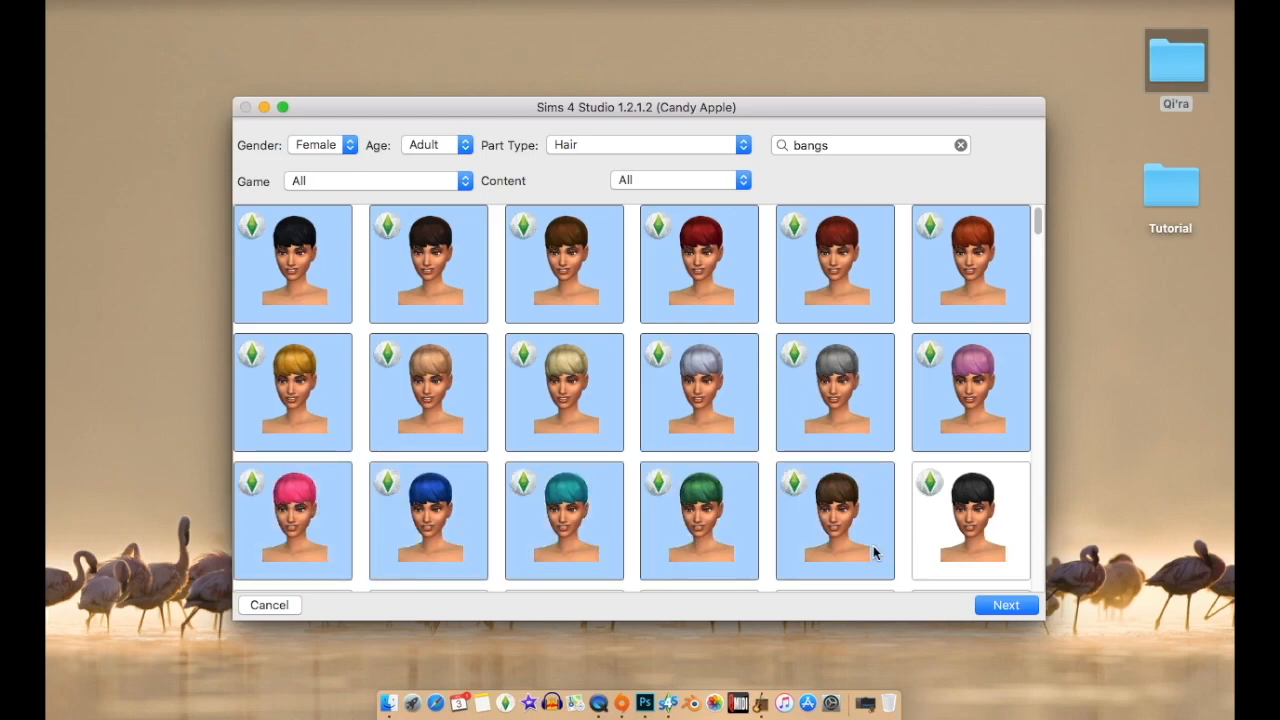
super+click(918, 530)
scroll(897, 500, down, 5)
scroll(897, 497, up, 5)
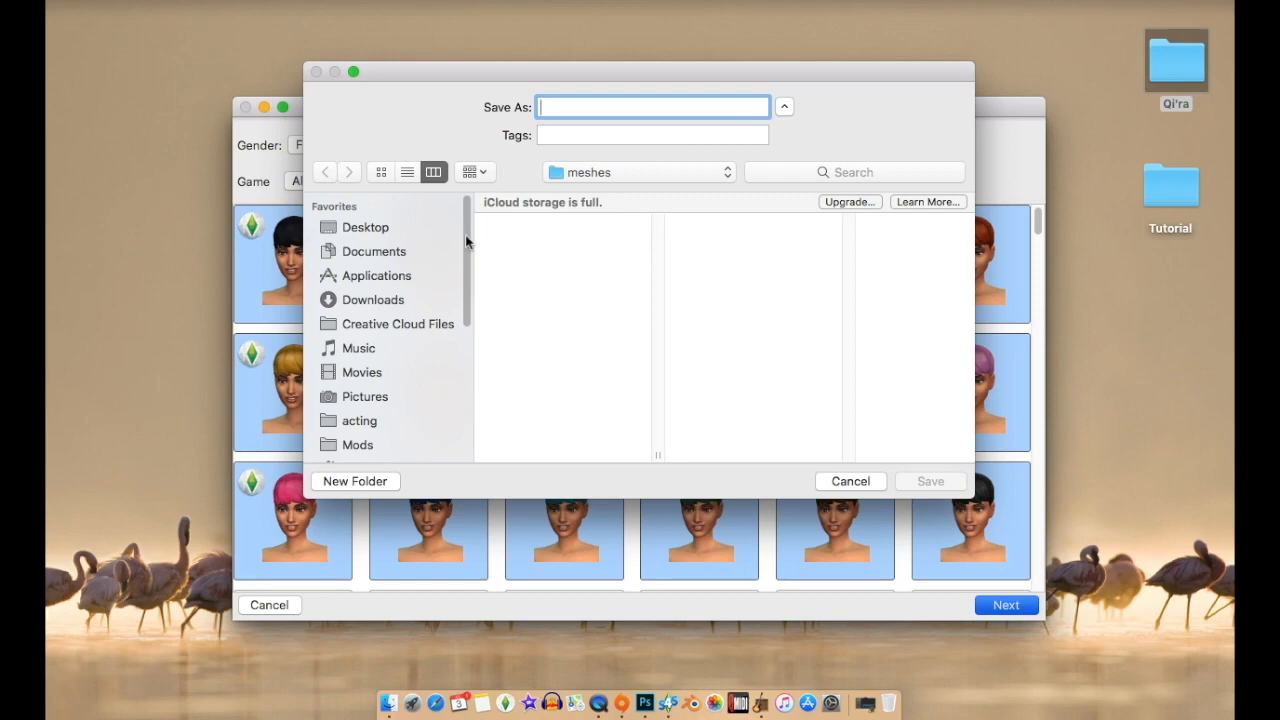
Save the new package as "hair 1" in the package files folder inside the desktop's Tutorial folder.
click(364, 228)
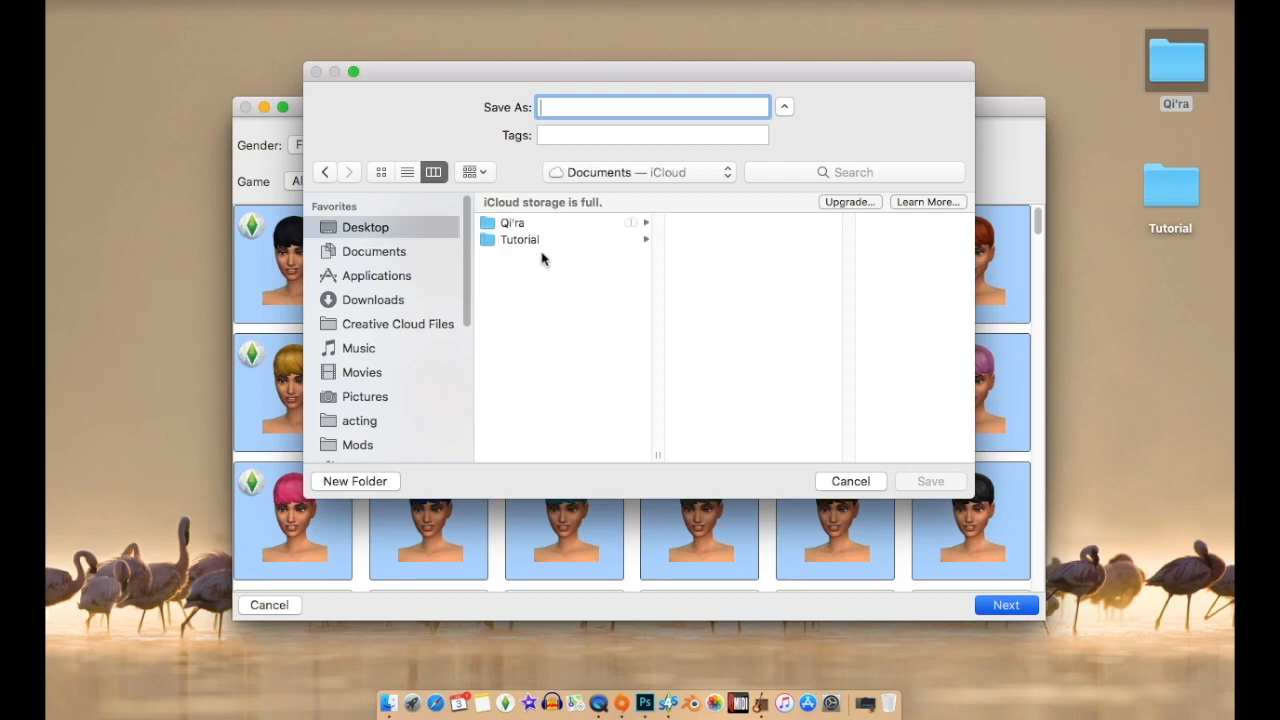
click(535, 240)
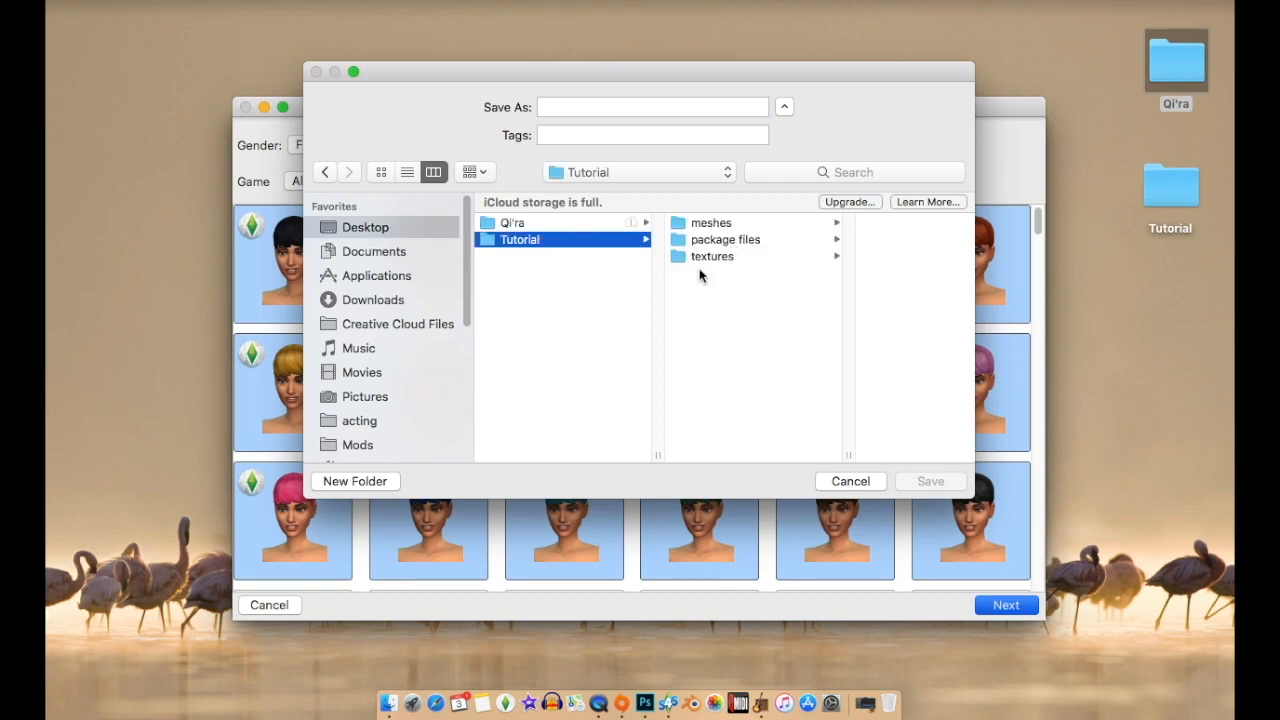
click(714, 242)
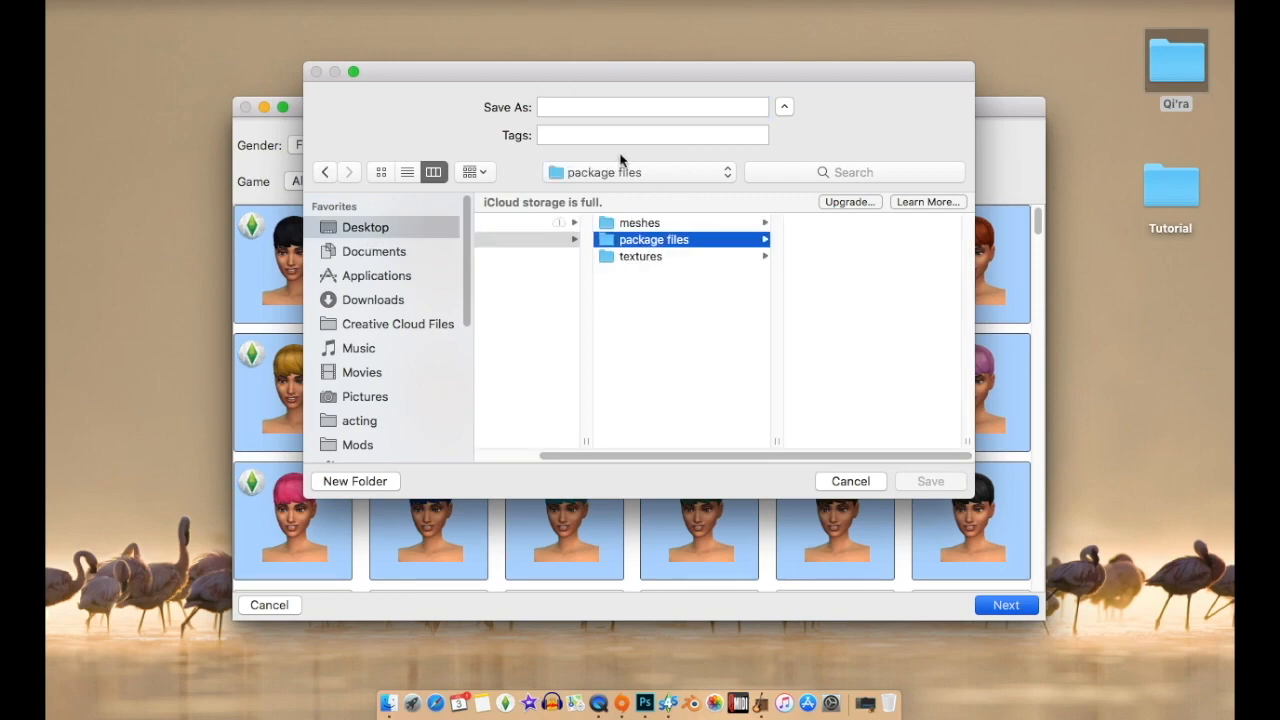
click(577, 105)
text(hair 1)
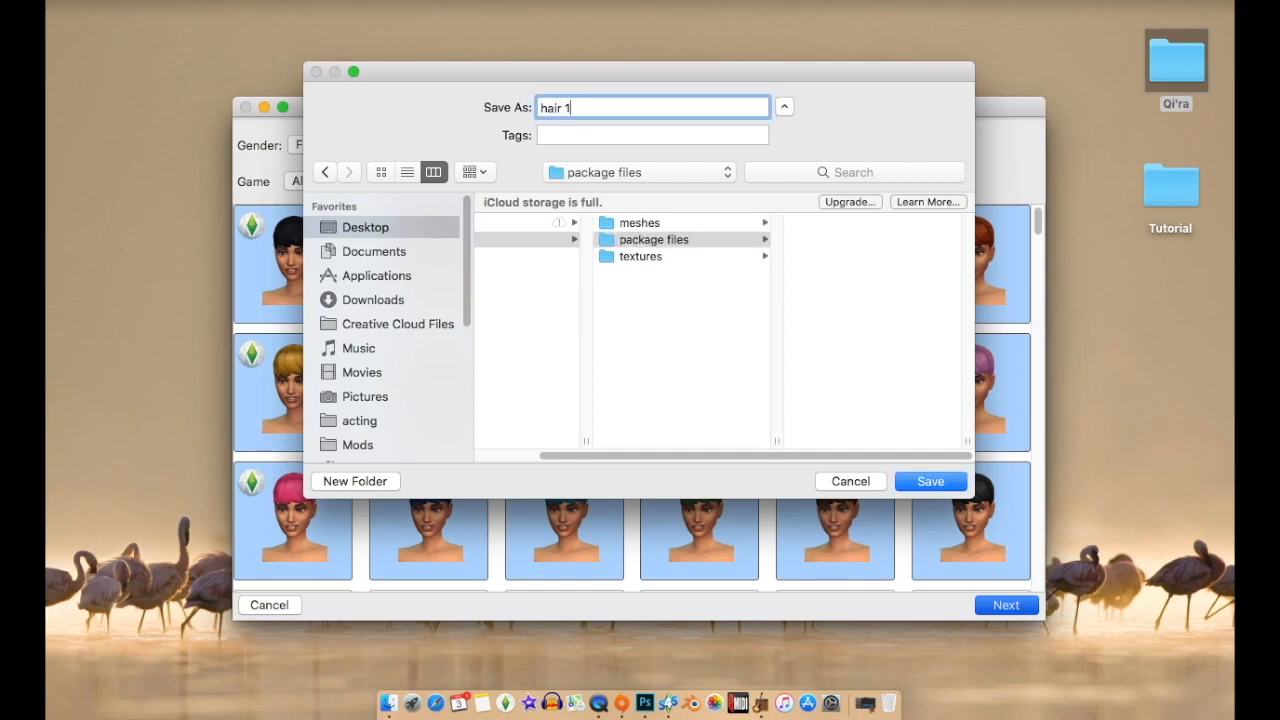
click(930, 481)
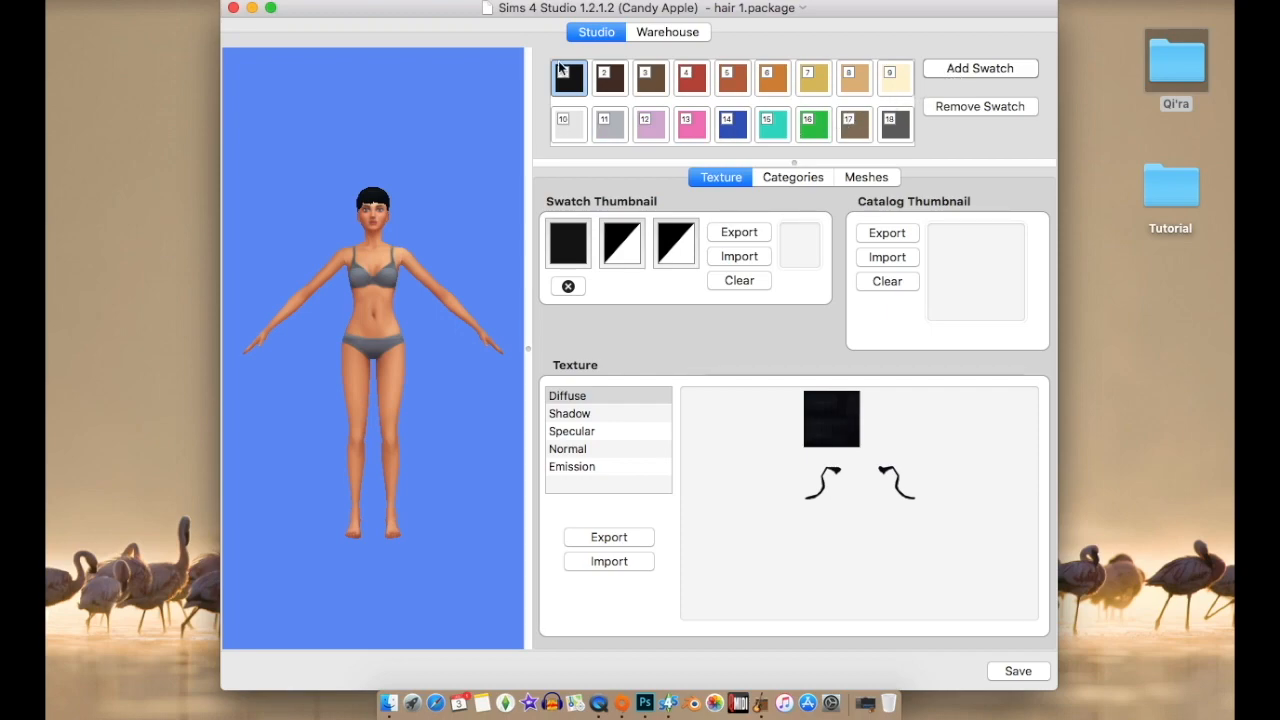
Export the black swatch's diffuse texture as "1A" into the hair 1 folder under Tutorial > textures.
click(621, 539)
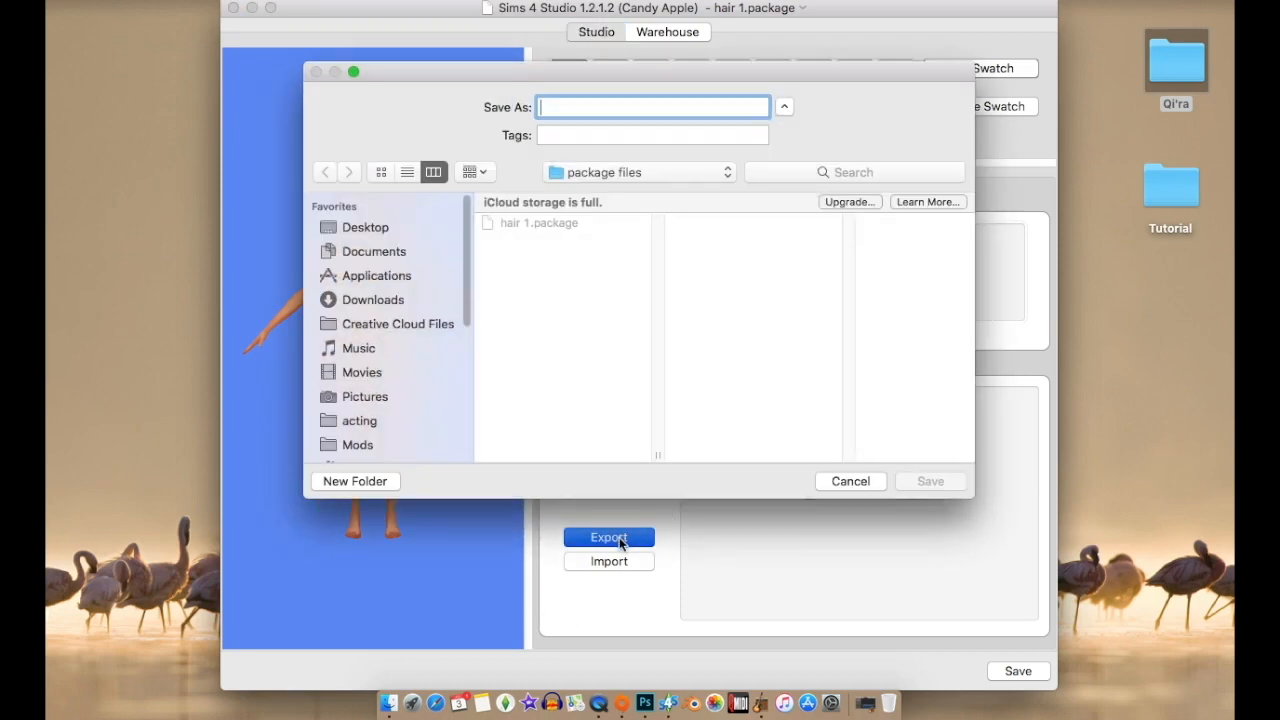
click(350, 228)
click(520, 240)
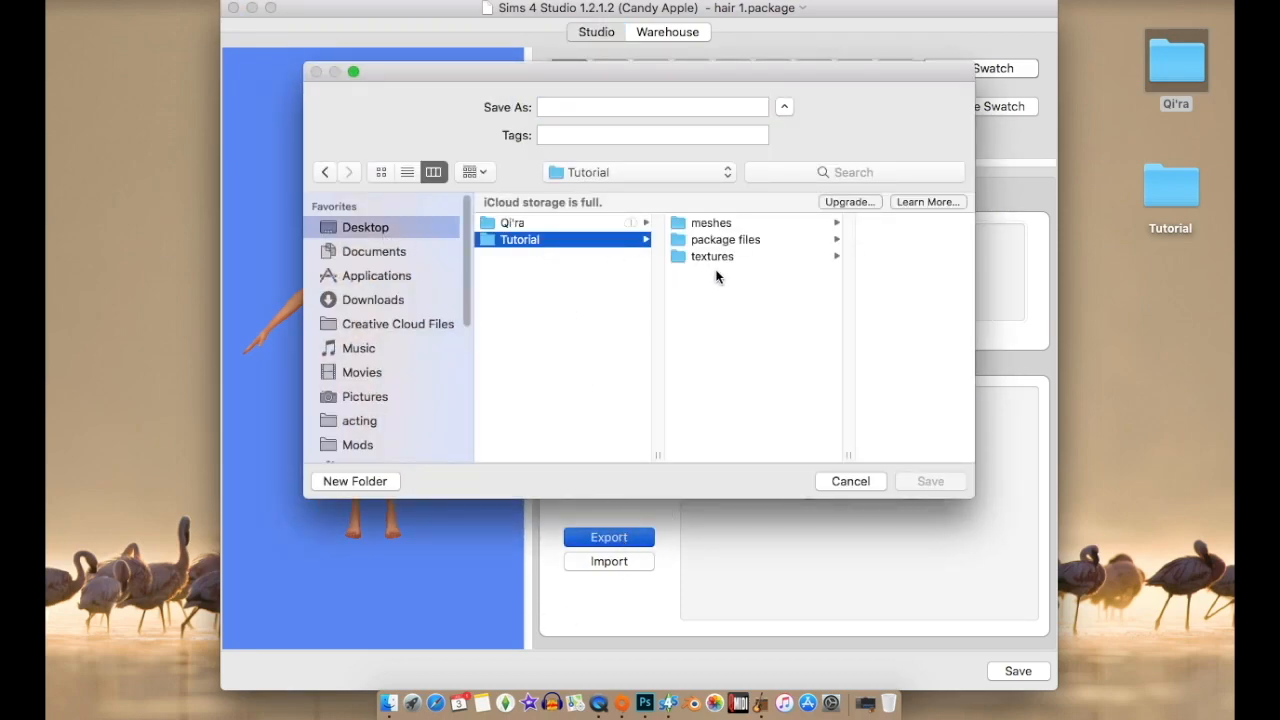
click(720, 257)
click(825, 240)
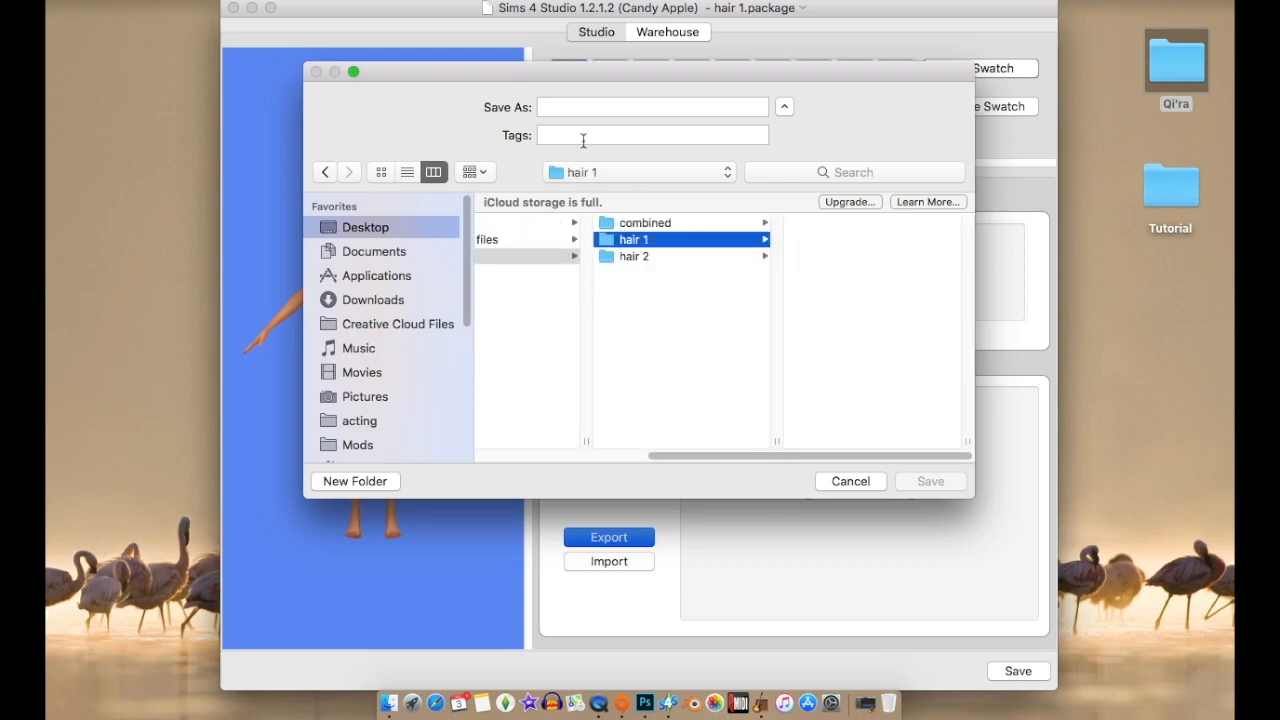
click(580, 107)
text(1A)
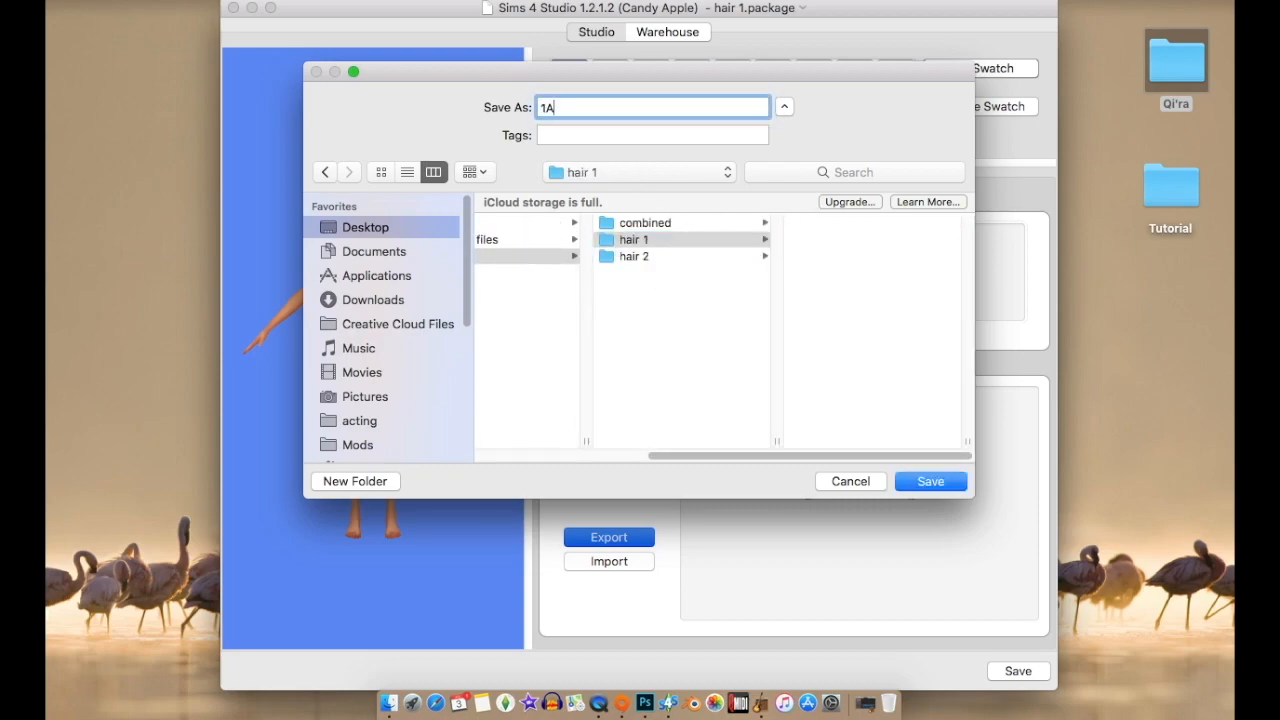
click(935, 483)
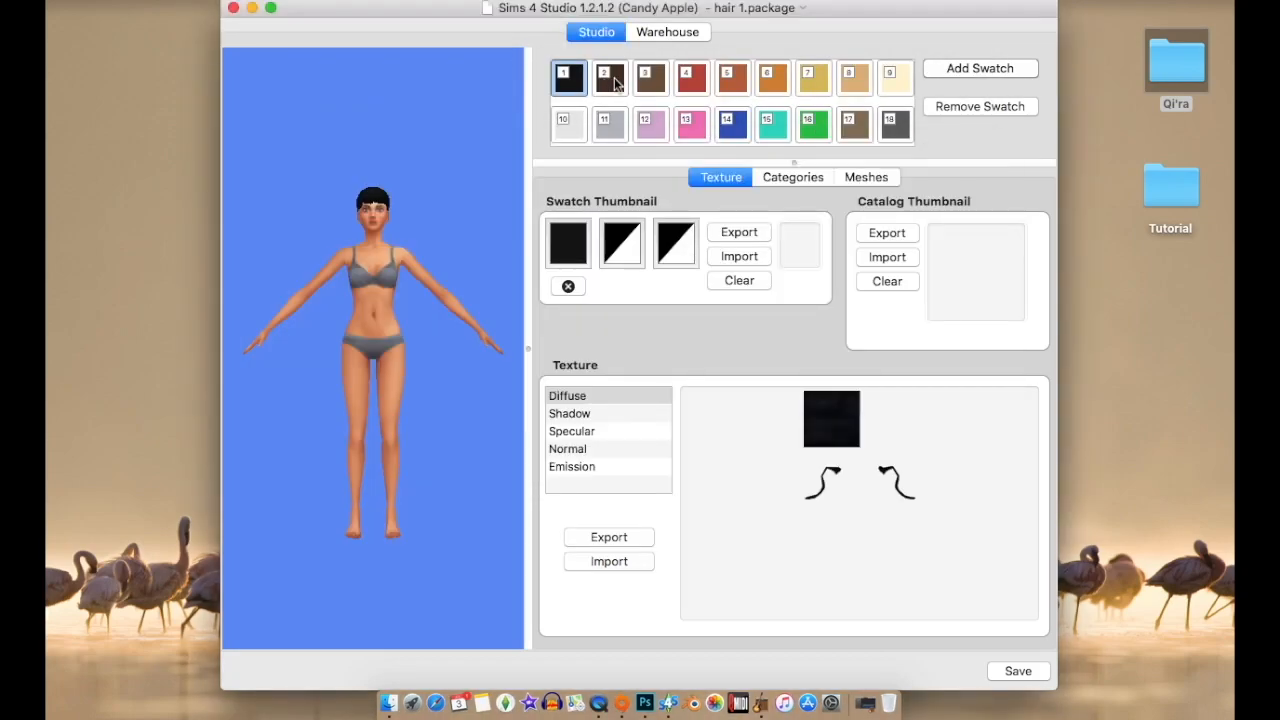
Export the diffuse texture of swatch 2 as "1B" into the hair 1 folder and close the folder window that opens.
click(607, 82)
click(620, 536)
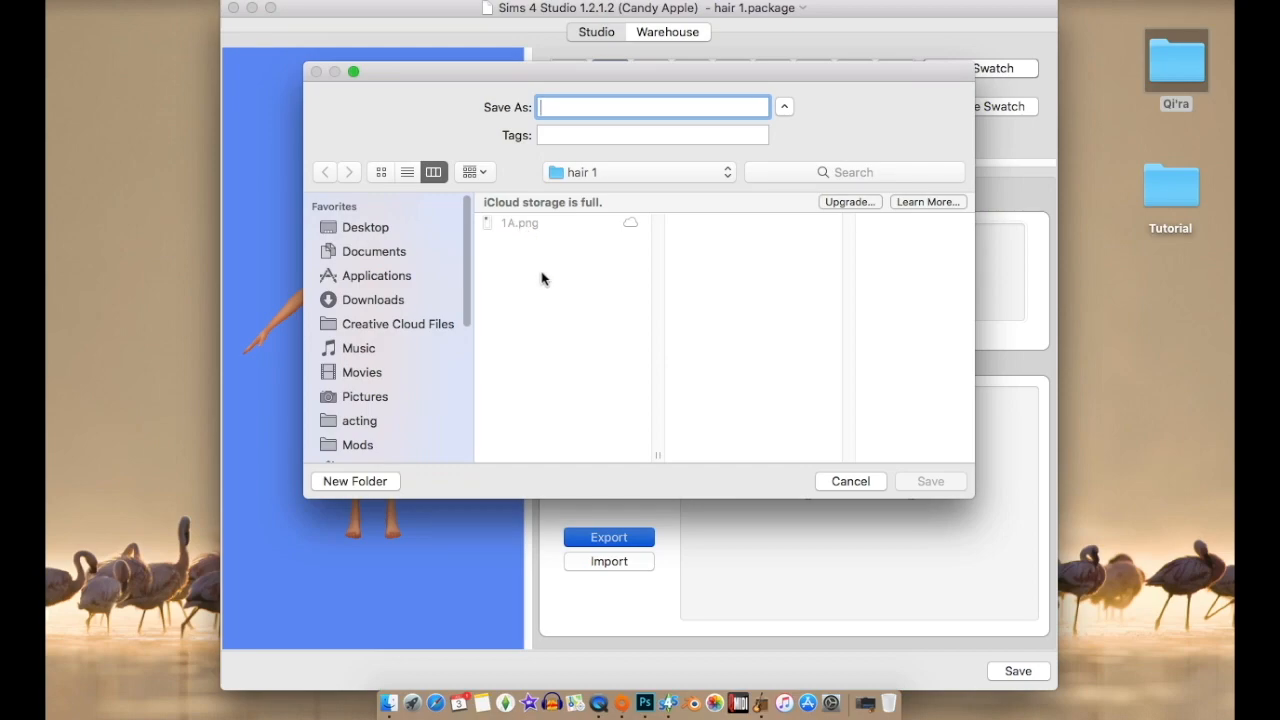
text(1)
key(Return)
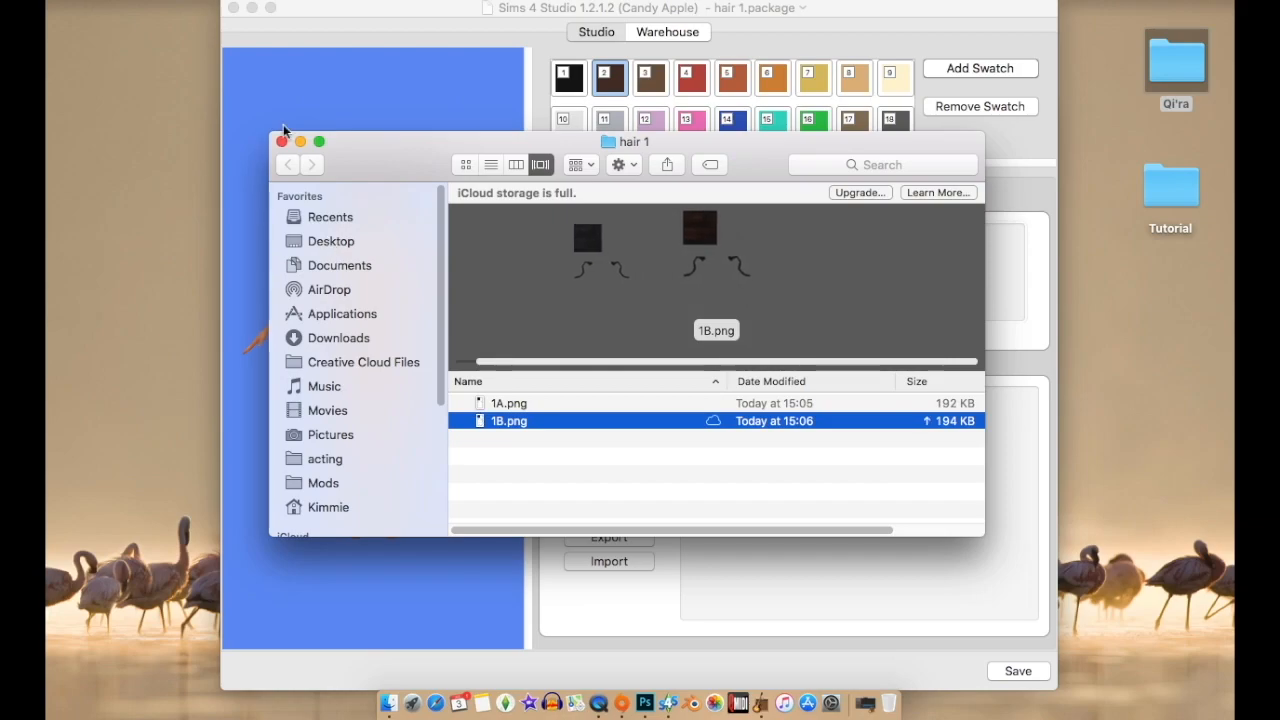
click(282, 141)
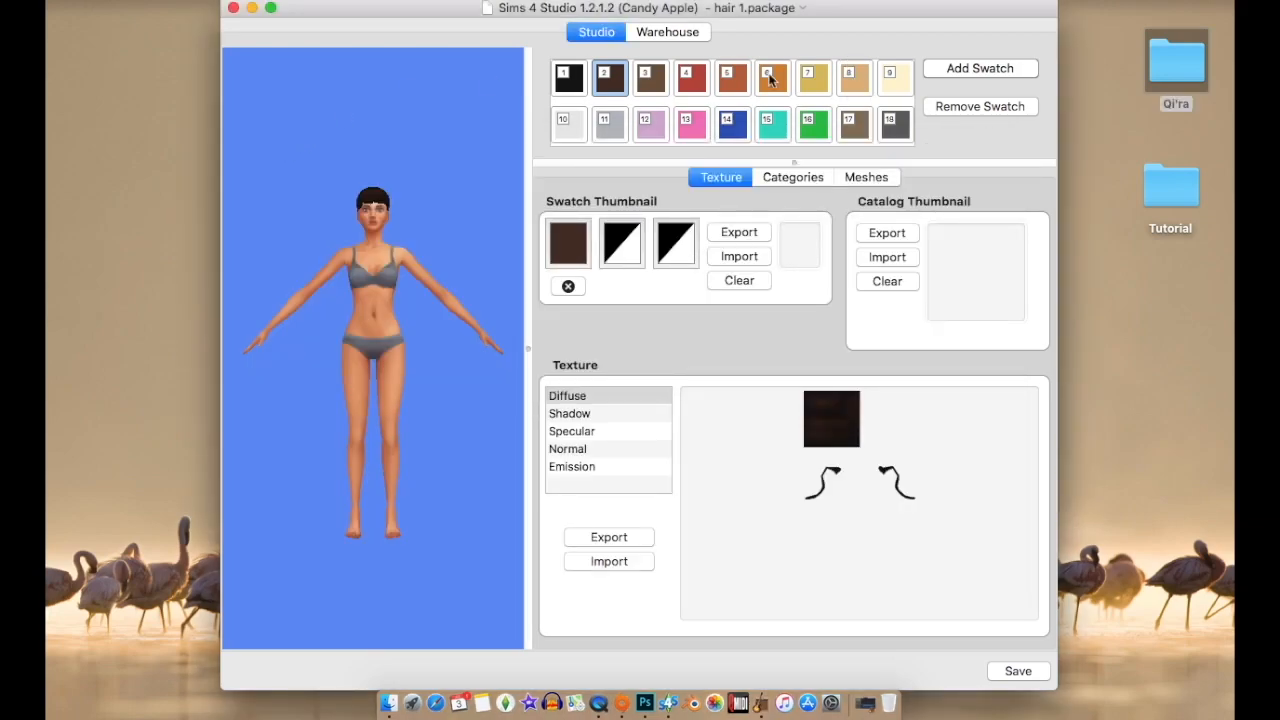
Export the diffuse texture of swatch 8 as "1H" into the hair 1 folder.
click(864, 73)
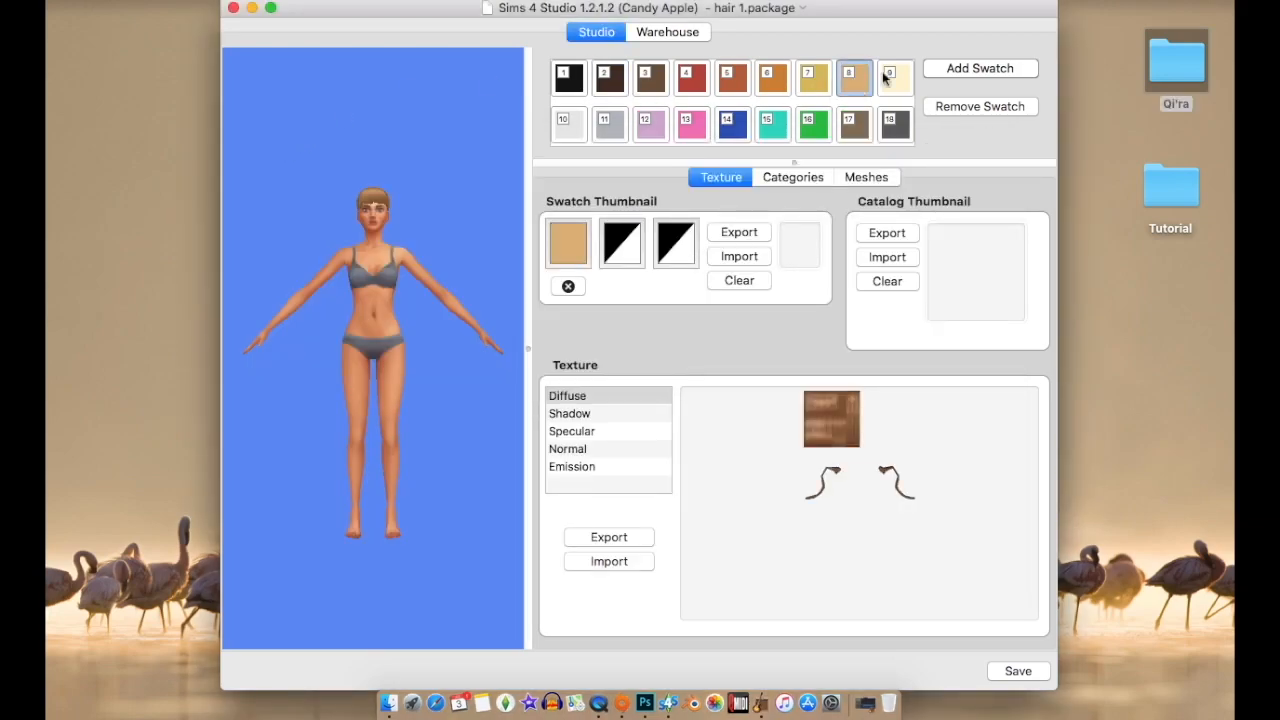
click(609, 540)
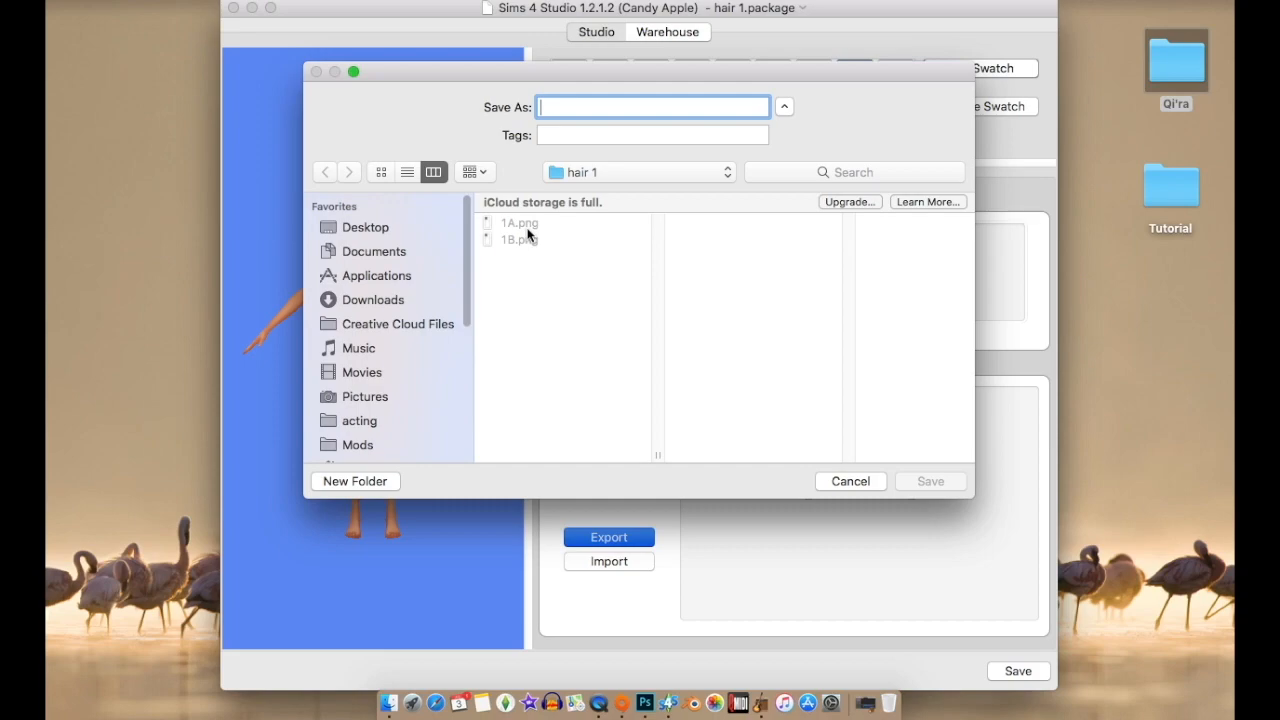
text(1H)
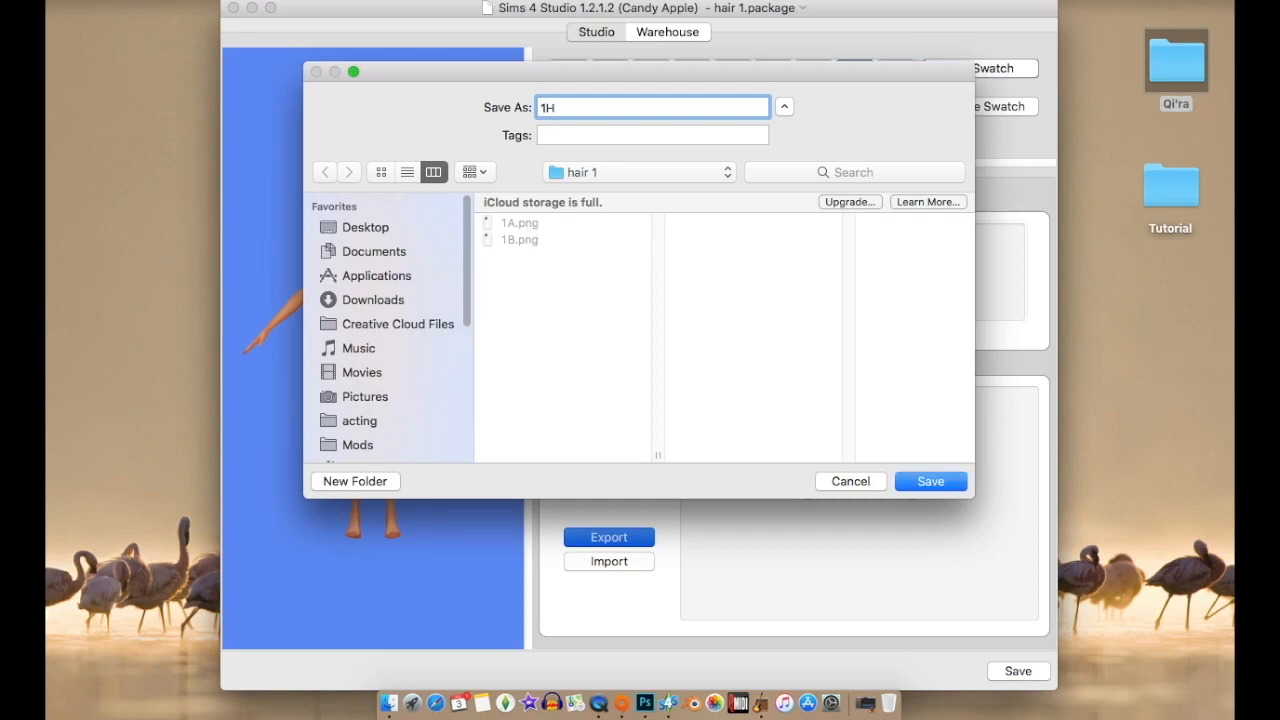
click(925, 481)
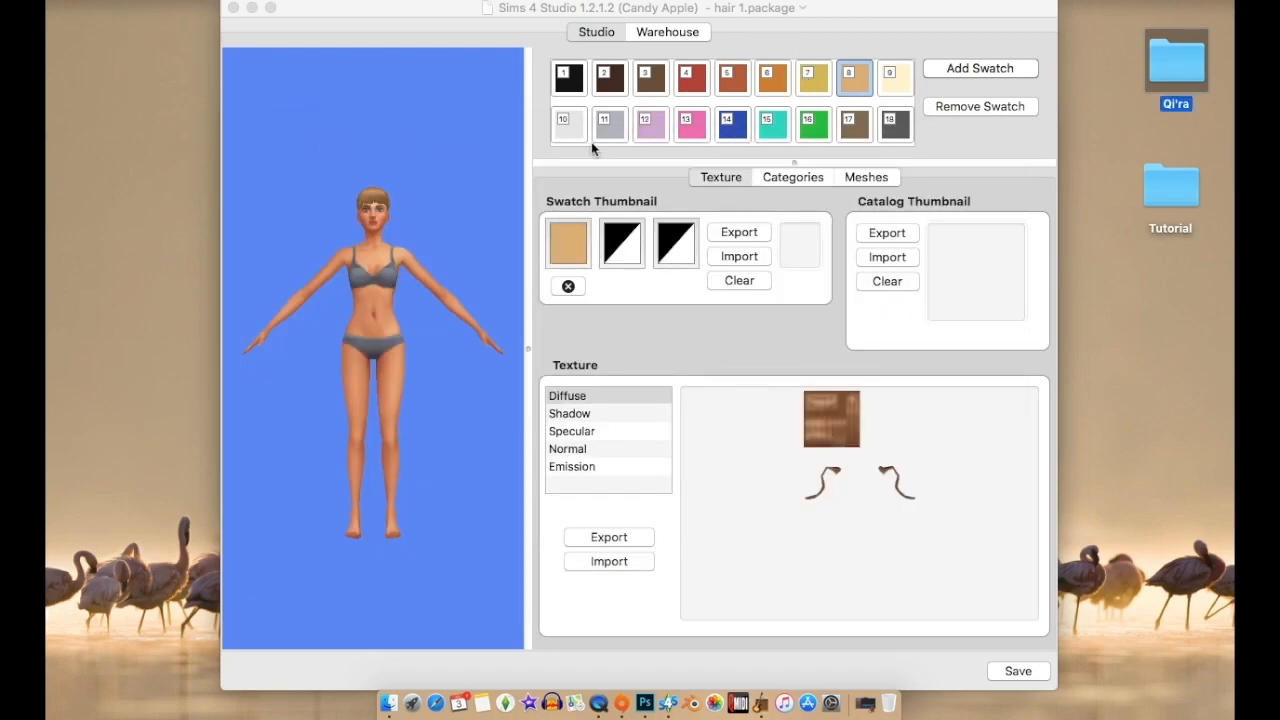
Export the LOD 0 mesh as "hair 1" into the desktop's Tutorial > meshes folder and close the folder window that opens.
click(865, 177)
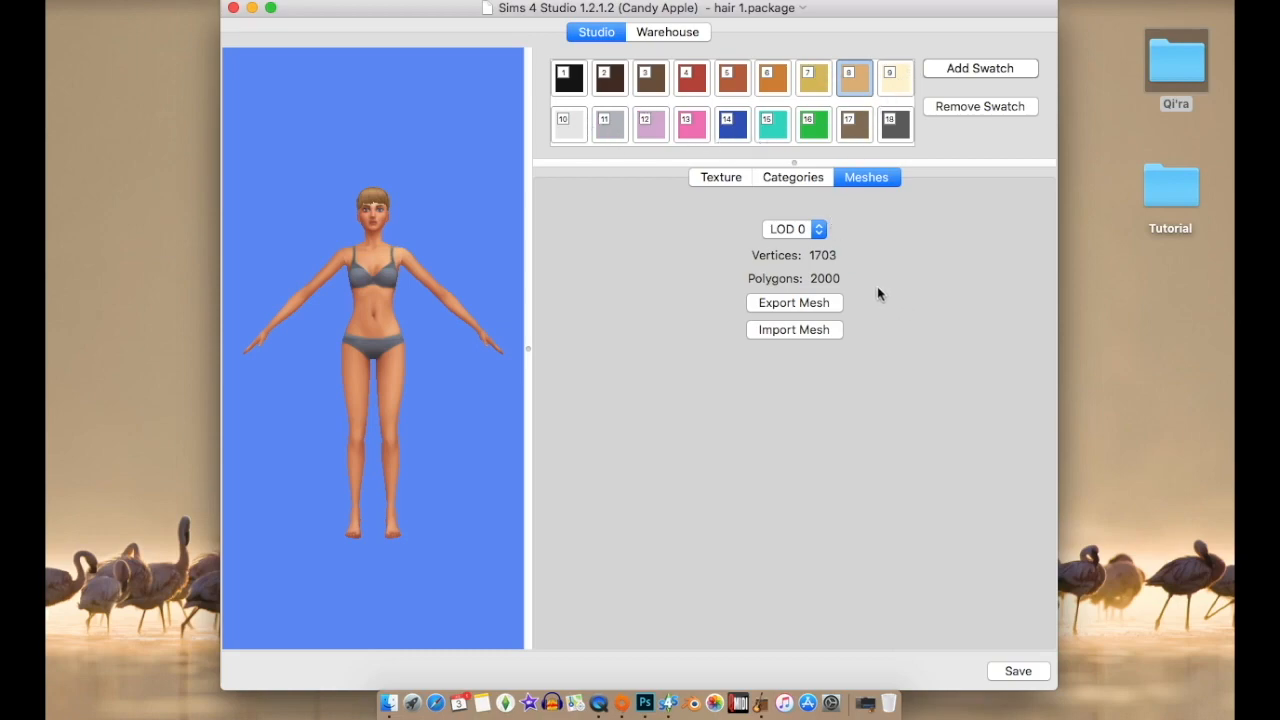
click(780, 308)
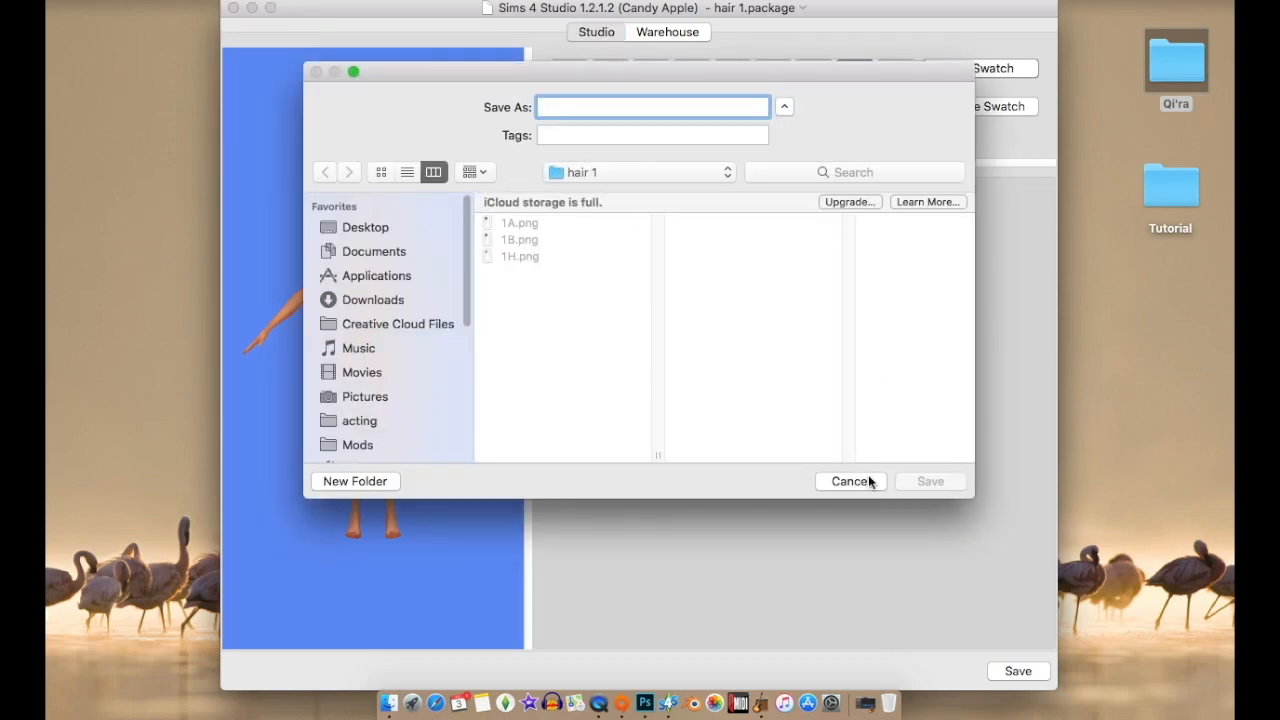
click(852, 481)
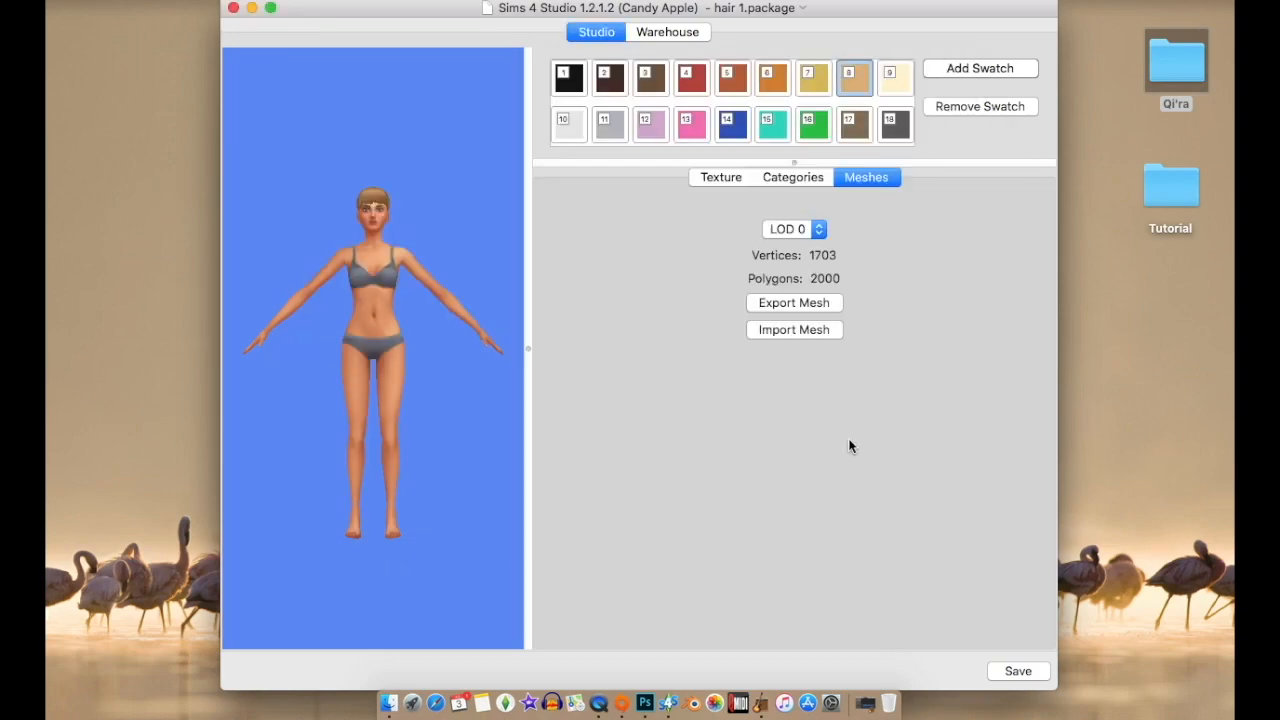
click(795, 304)
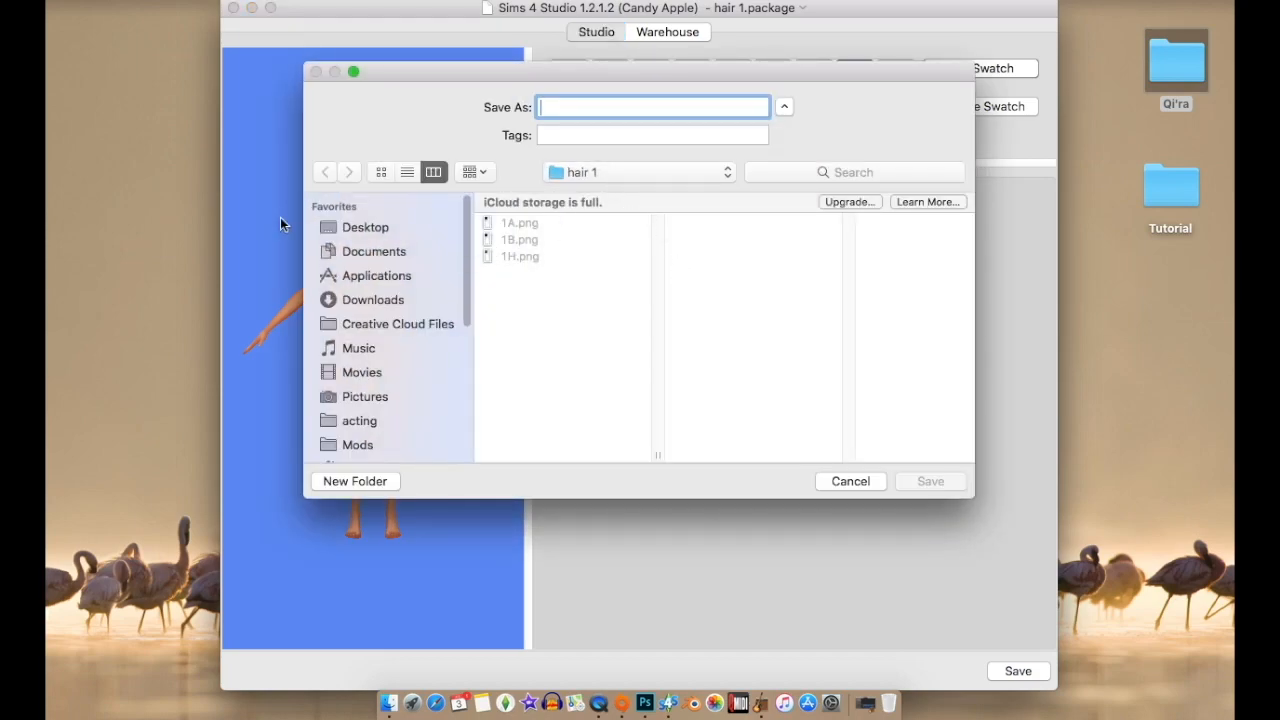
click(364, 229)
click(540, 240)
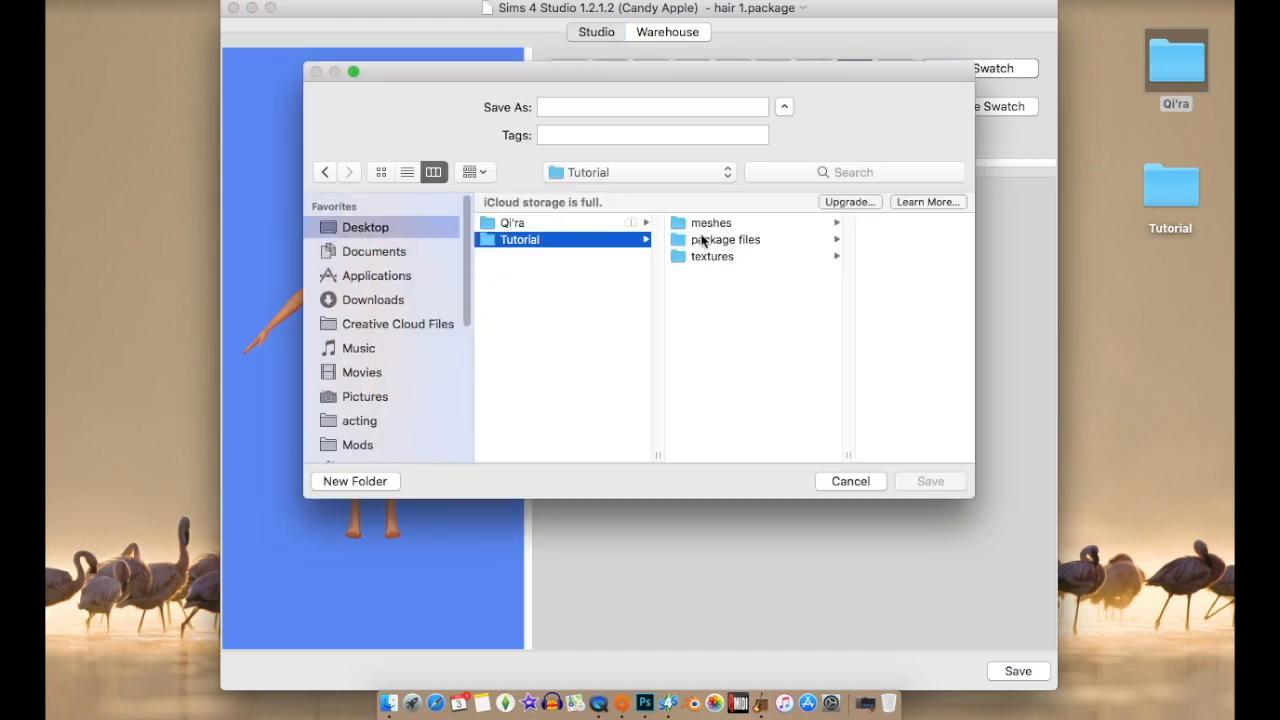
click(712, 223)
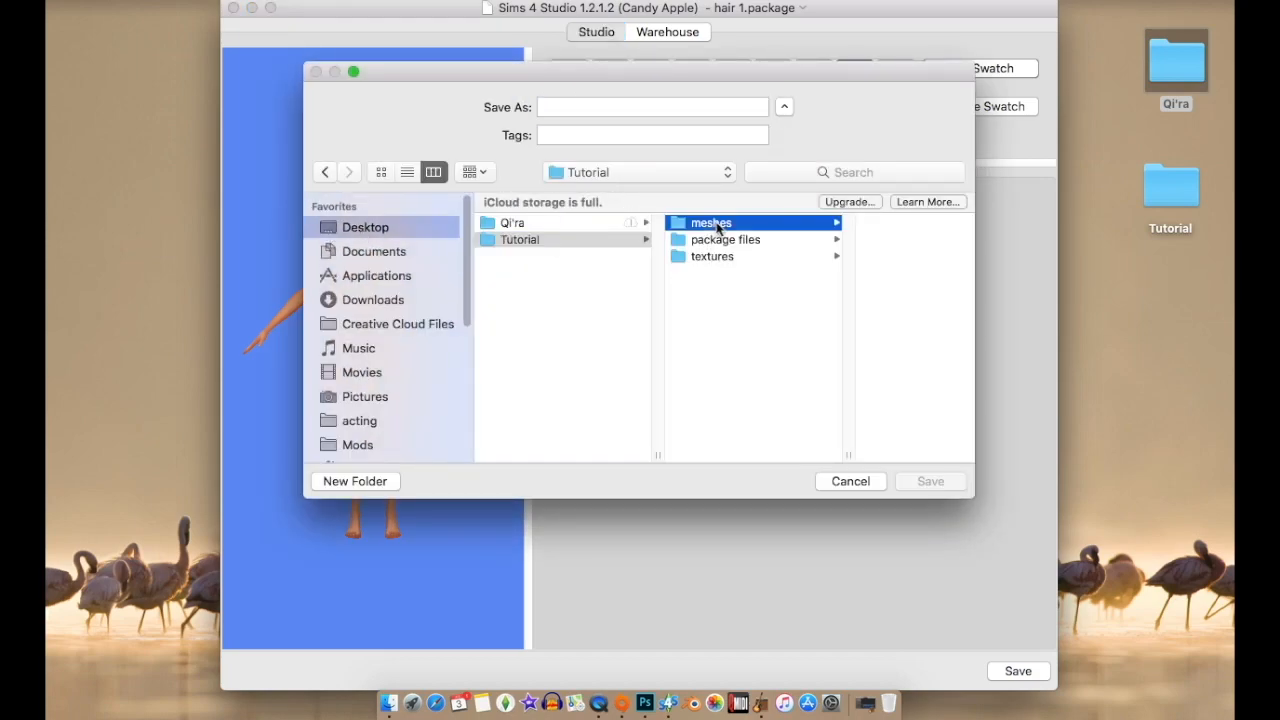
click(570, 108)
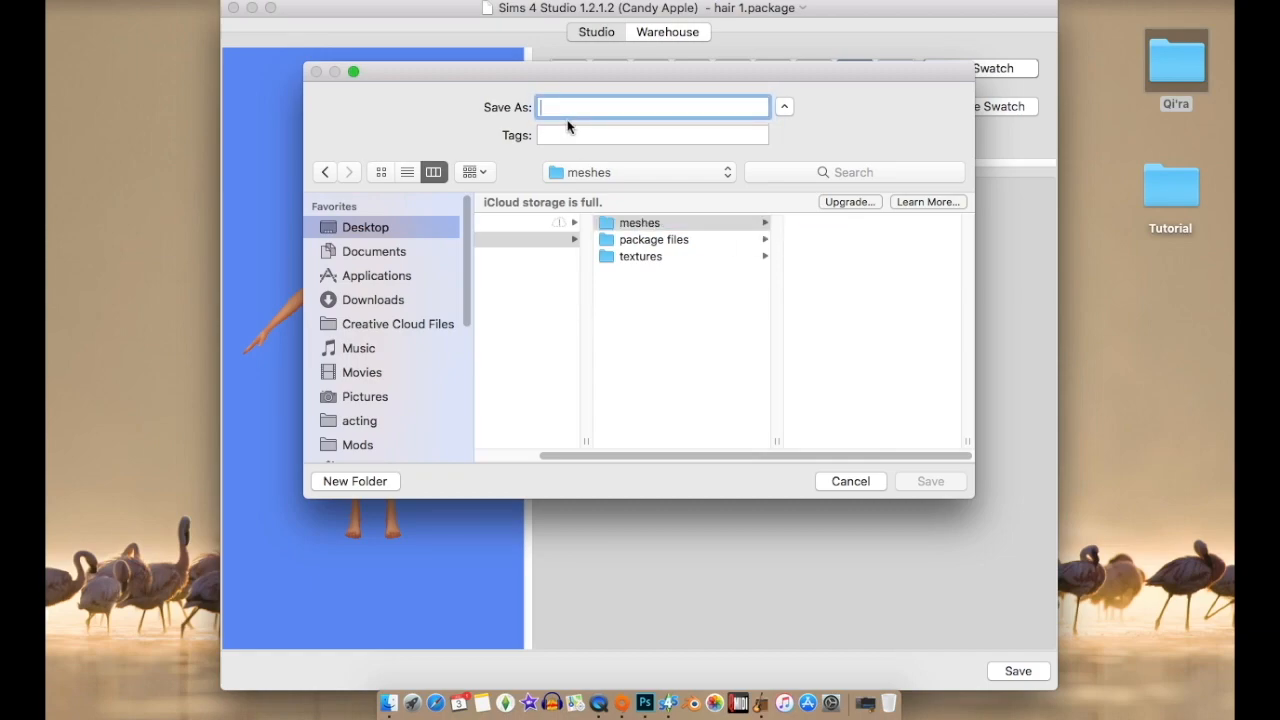
text(hair 1)
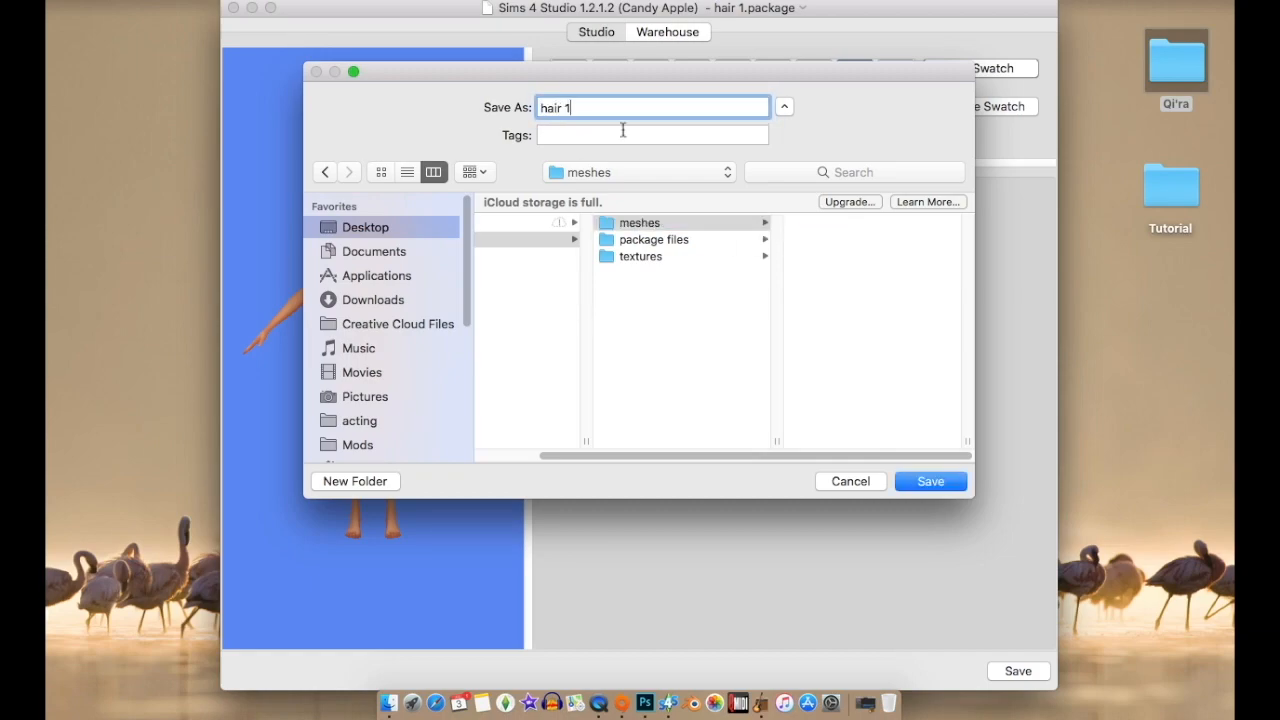
click(930, 481)
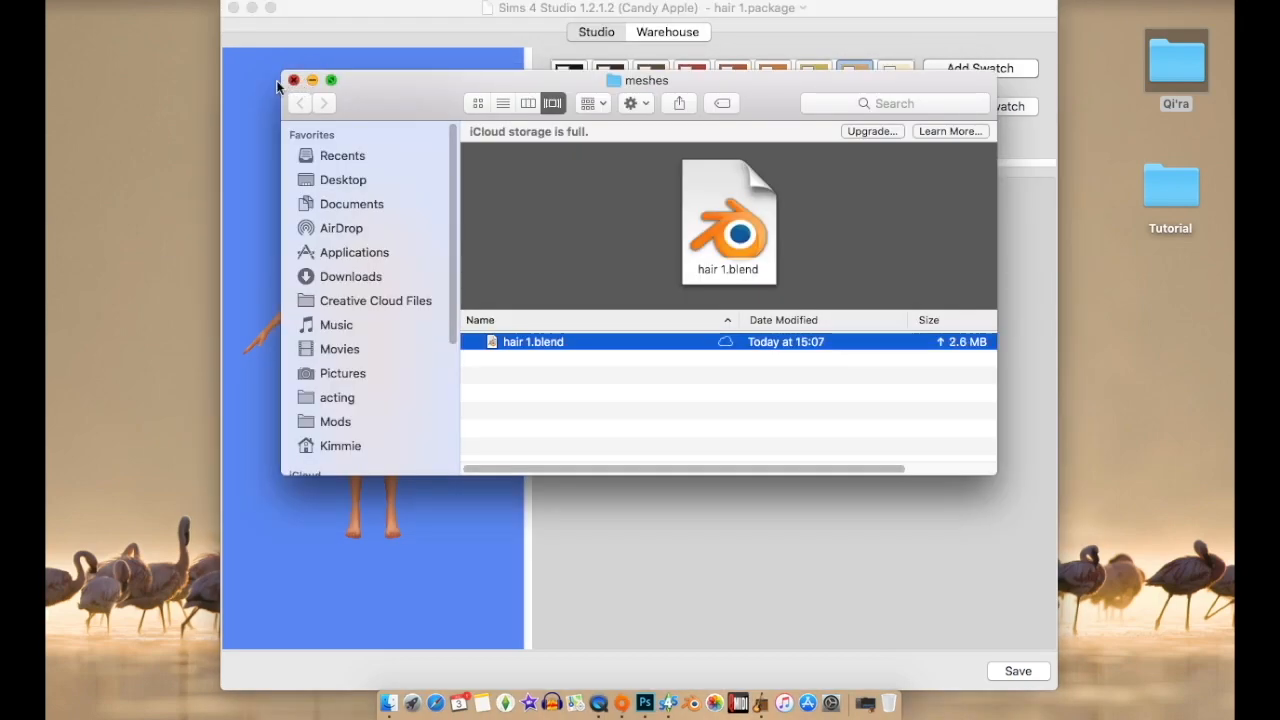
click(293, 80)
Close the hair 1 package and start a new CAS standalone with the catalog filtered to female adult hair matching "bangs".
click(233, 7)
click(371, 317)
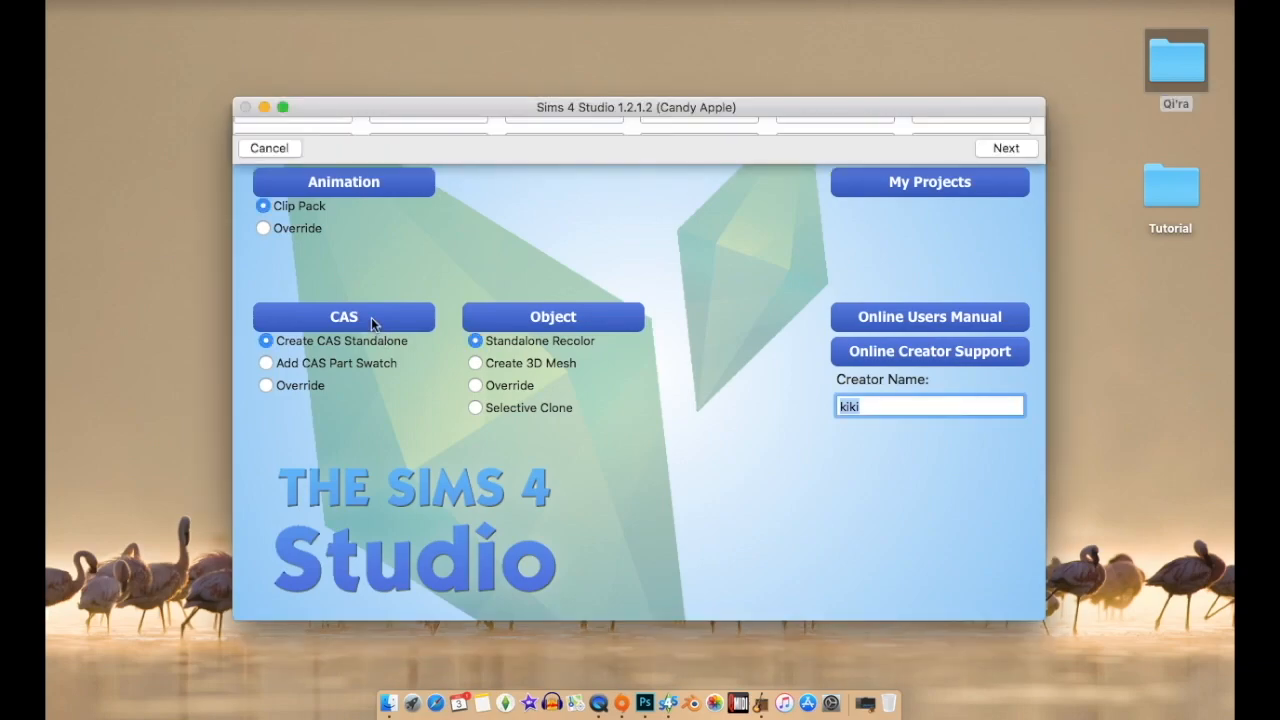
click(316, 161)
click(465, 145)
click(440, 161)
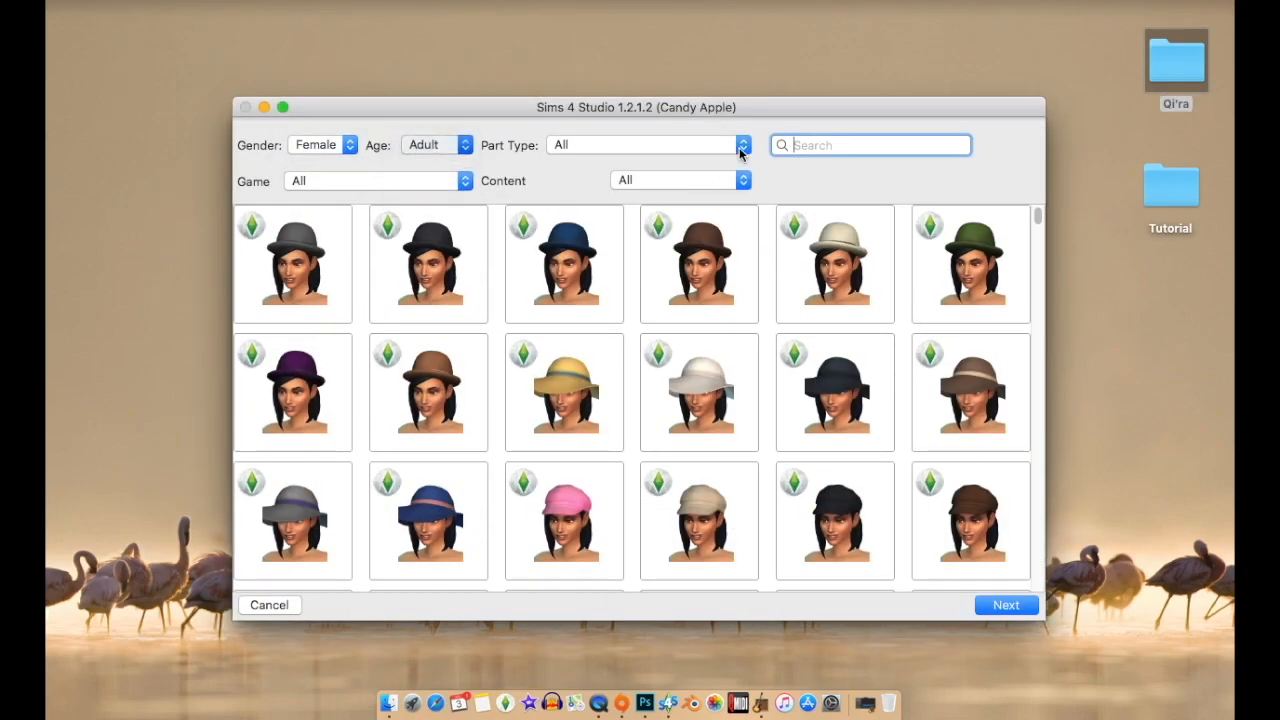
click(740, 147)
click(584, 496)
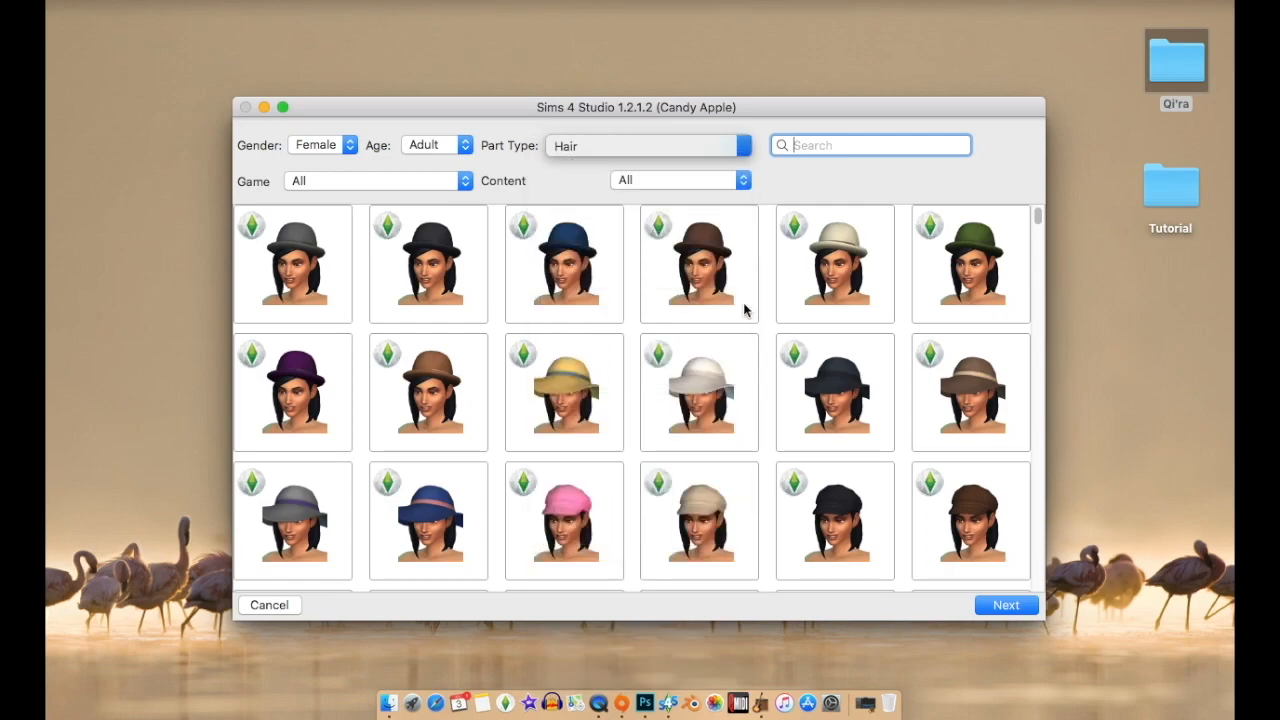
text(bangs)
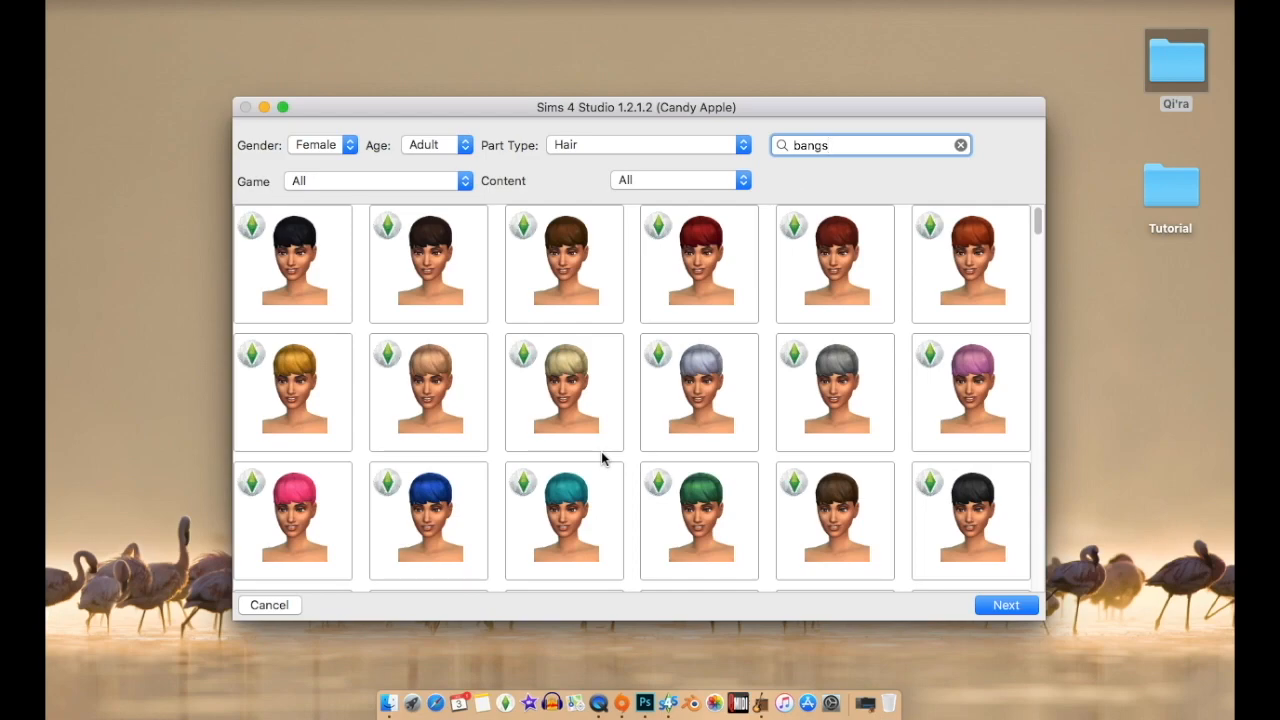
Select all 18 colour swatches of the hairstyle with side-swept bangs and wavy pigtails.
scroll(601, 451, down, 10)
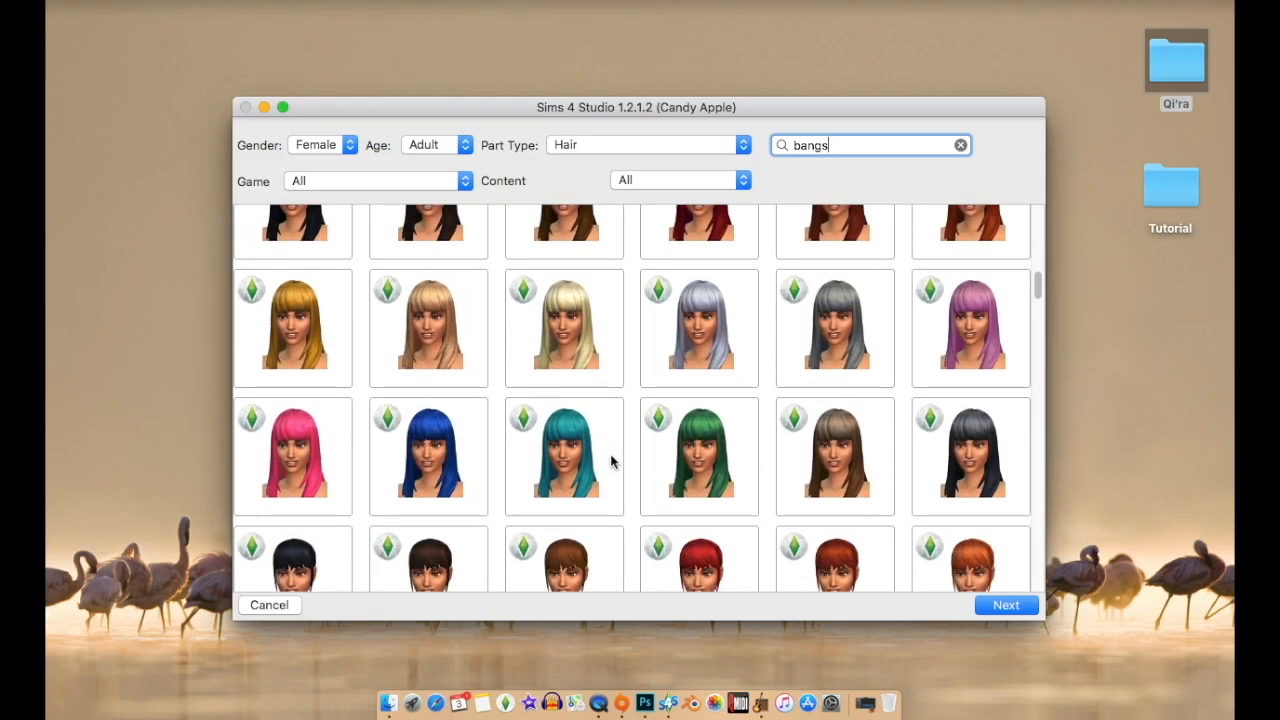
scroll(612, 460, down, 5)
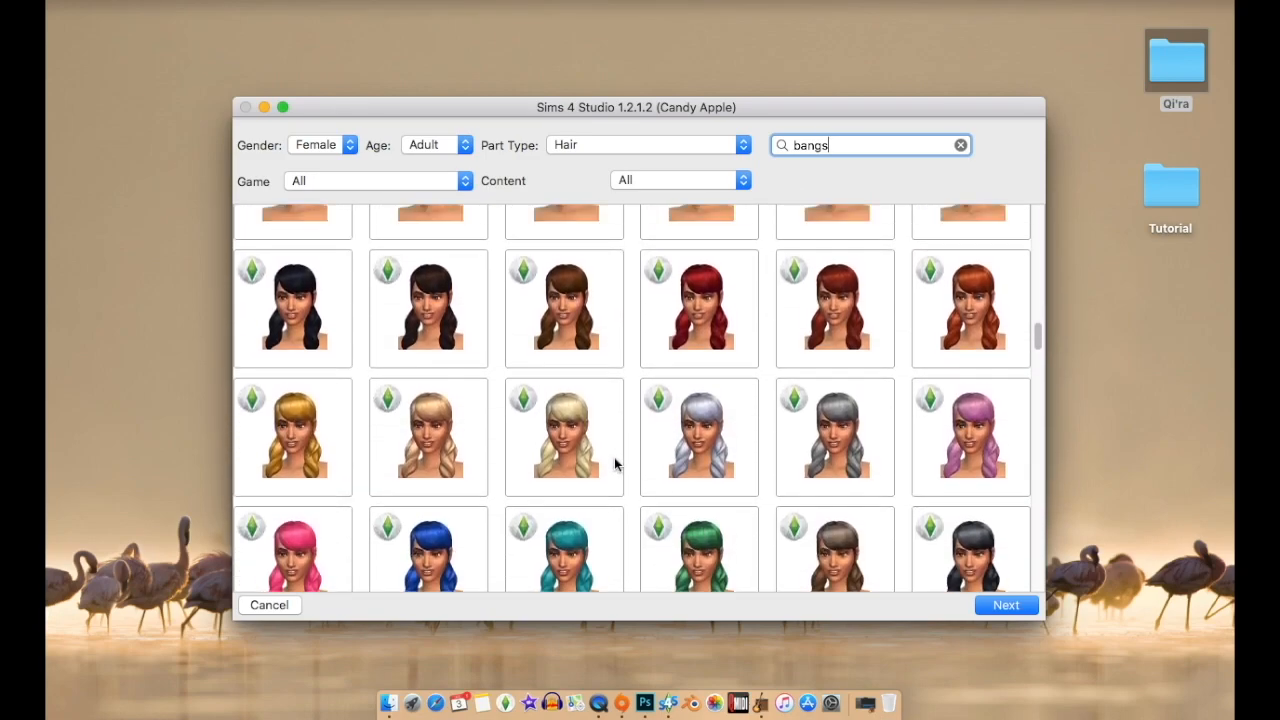
scroll(615, 465, down, 1)
drag(330, 305, 670, 310)
super+click(849, 309)
super+click(958, 290)
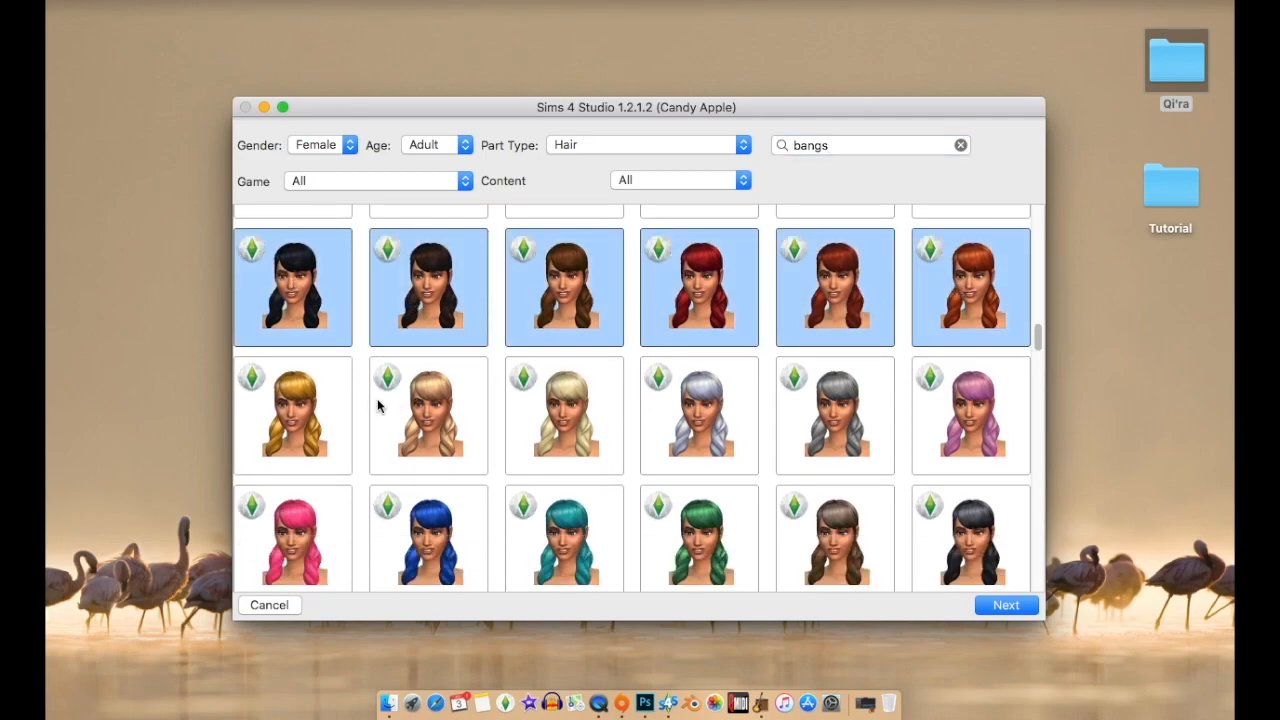
super+click(323, 412)
super+click(518, 426)
super+click(452, 420)
super+click(745, 434)
super+click(840, 430)
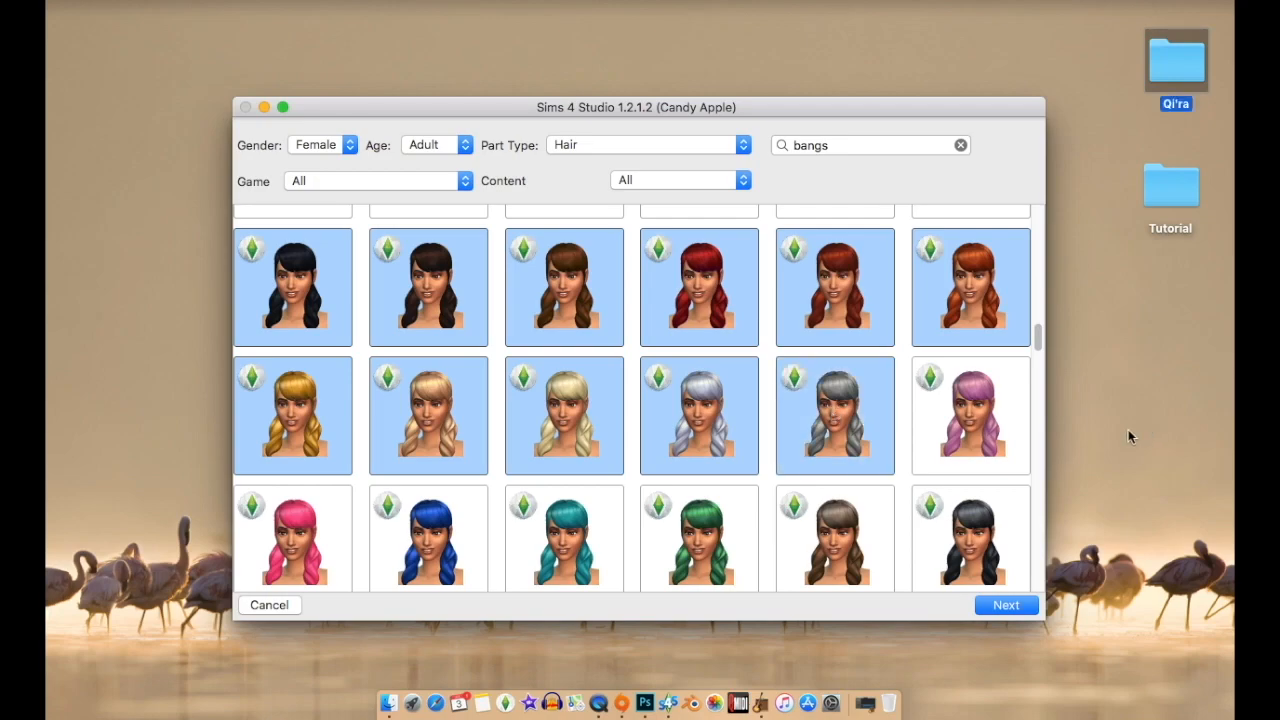
super+click(992, 402)
super+click(324, 540)
super+click(414, 550)
super+click(567, 549)
super+click(680, 548)
super+click(835, 555)
super+click(930, 555)
super+click(932, 556)
super+click(999, 547)
scroll(757, 478, down, 3)
Save the cloned hairstyle as a new package named "hair 2" in the desktop's Tutorial > package files folder.
click(998, 605)
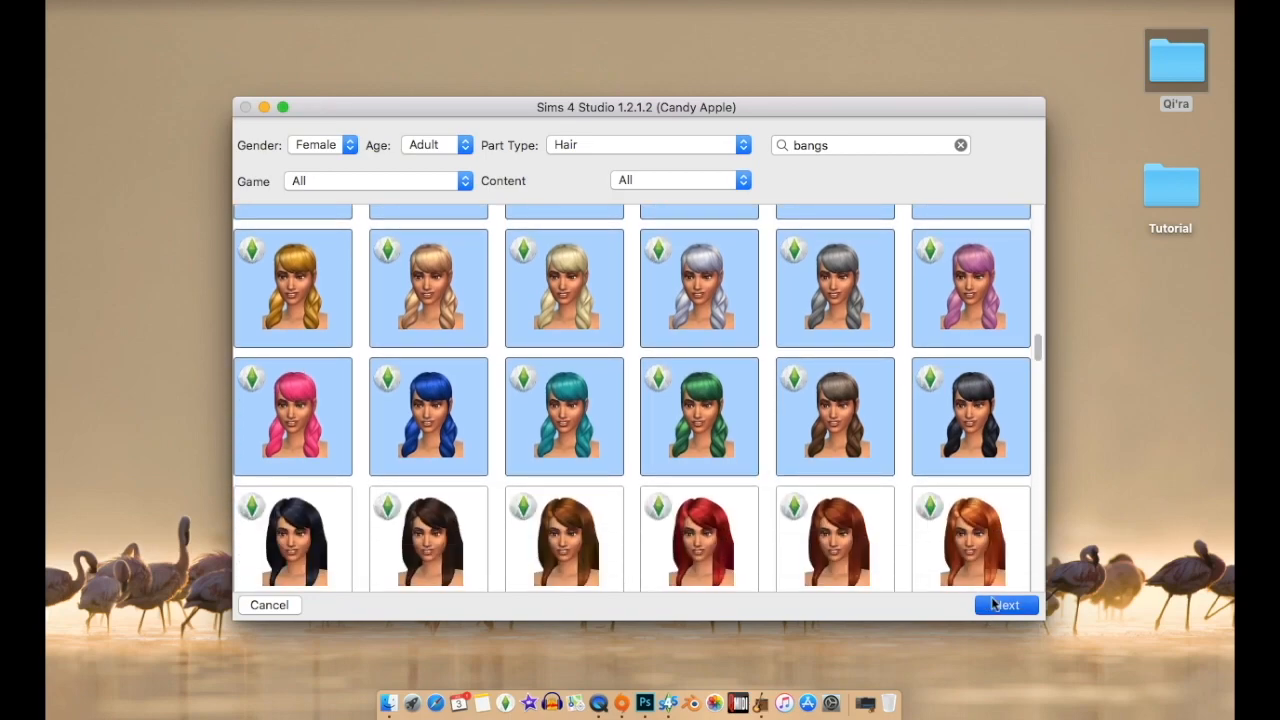
click(390, 228)
click(506, 240)
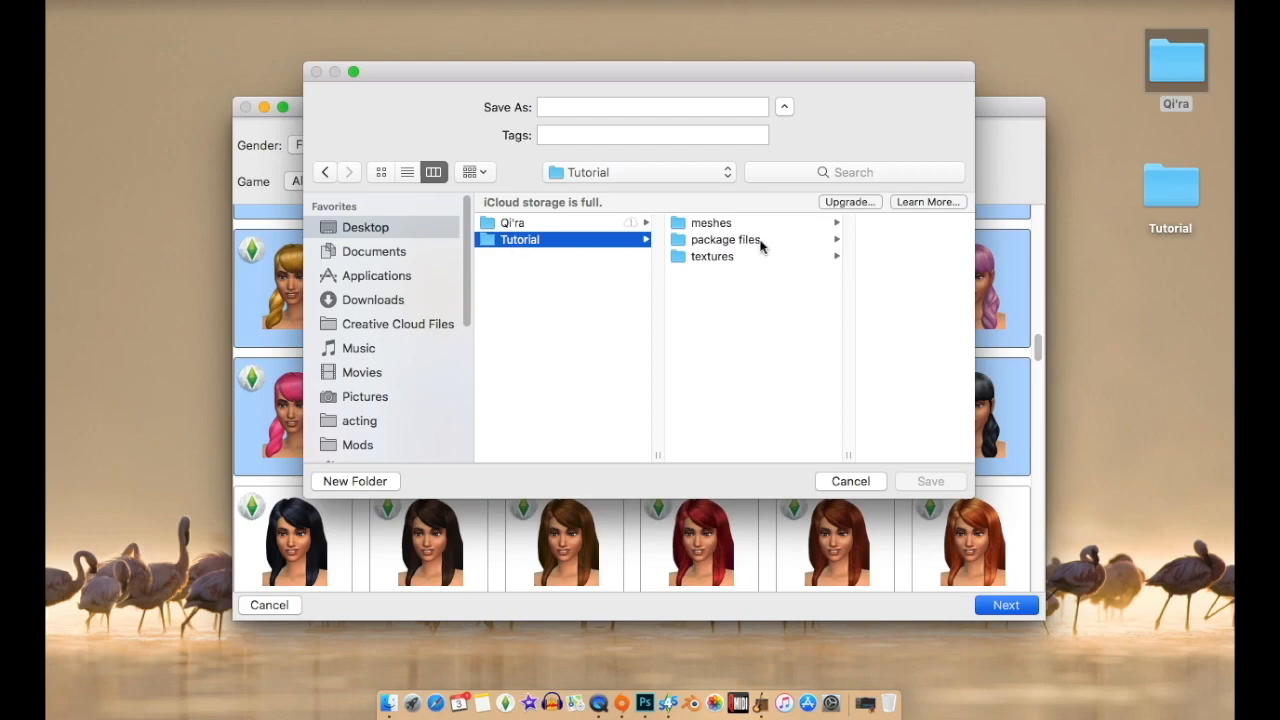
click(725, 240)
click(589, 106)
text(hair 2)
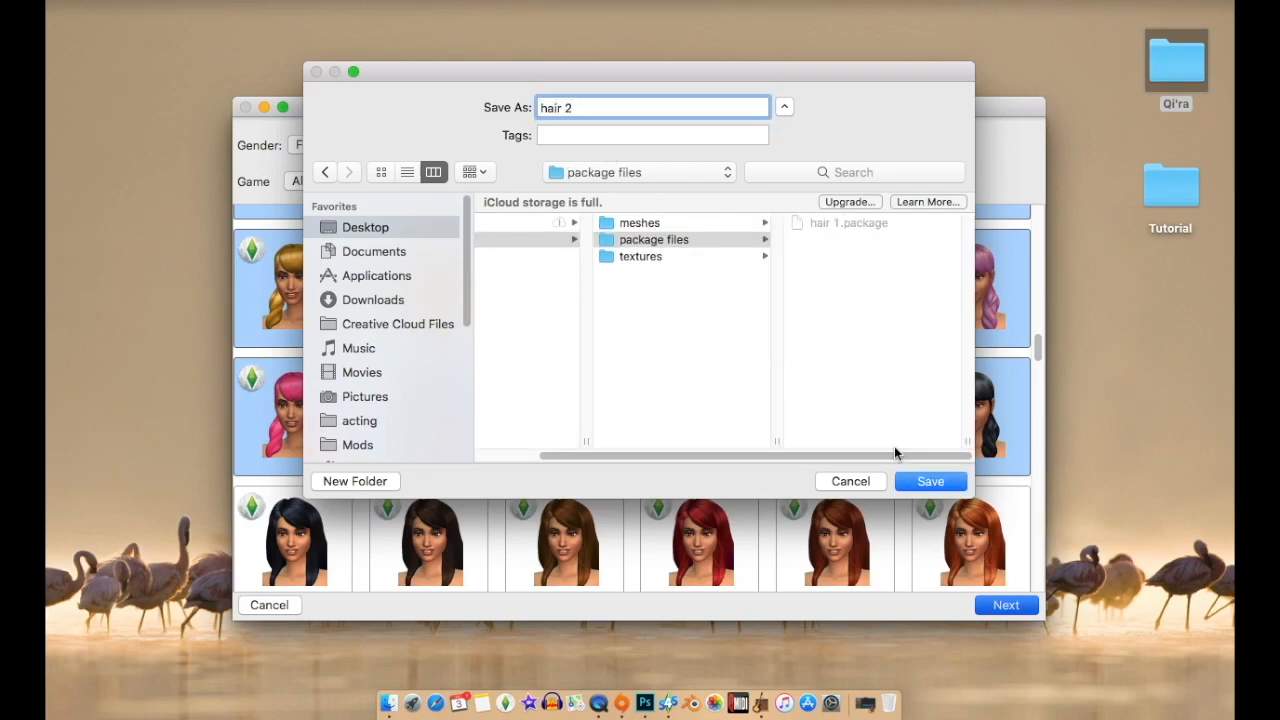
click(917, 480)
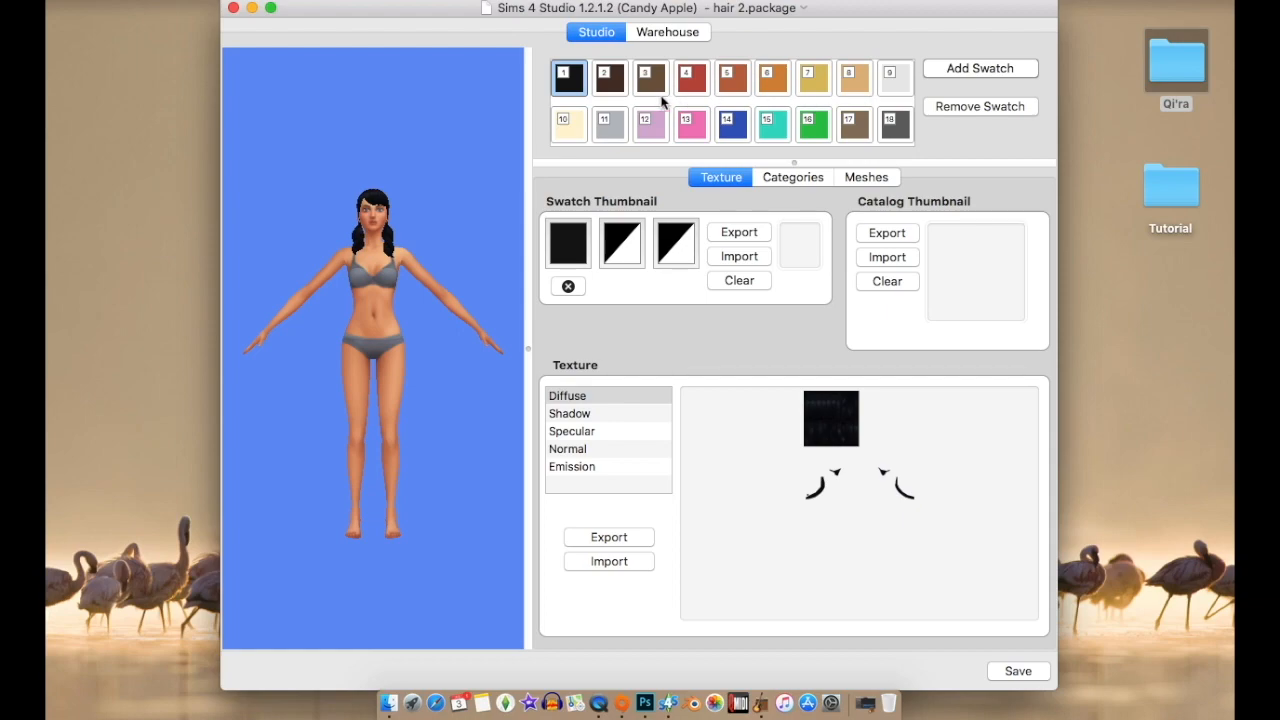
Export the diffuse texture of swatch 8 as "2H" into Tutorial > textures > hair 2 and close the folder window that opens.
click(867, 84)
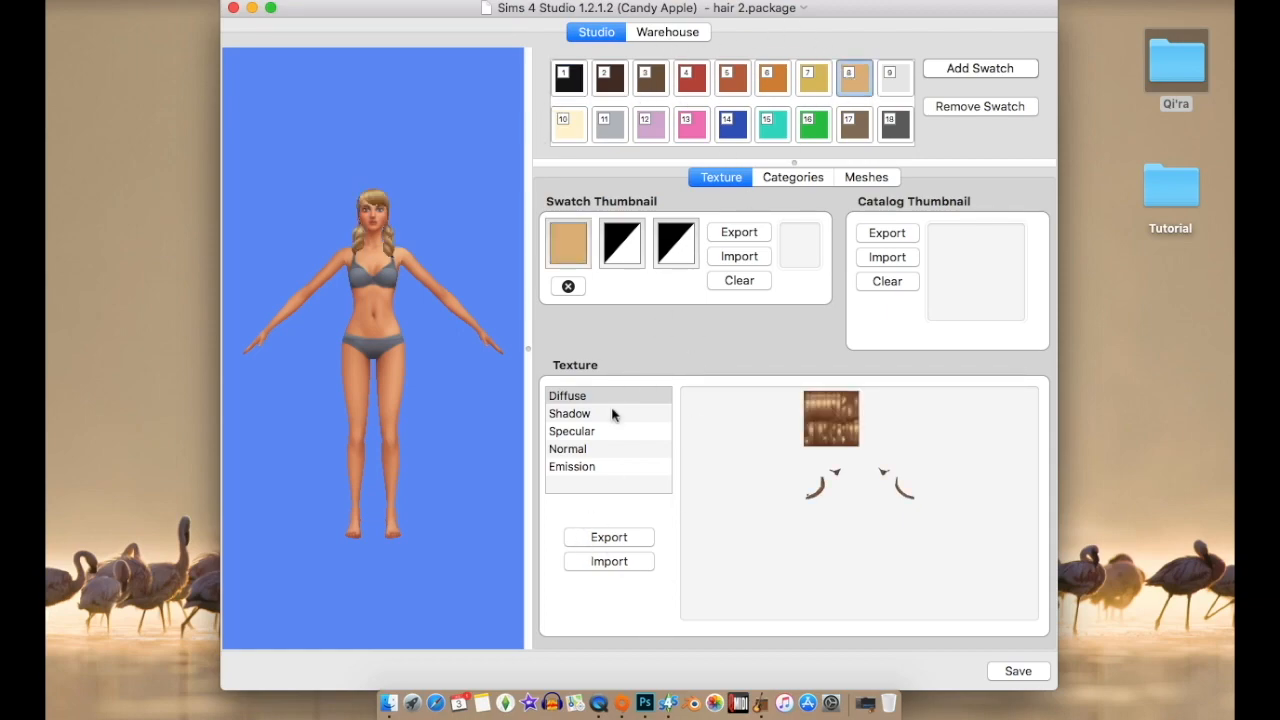
click(610, 542)
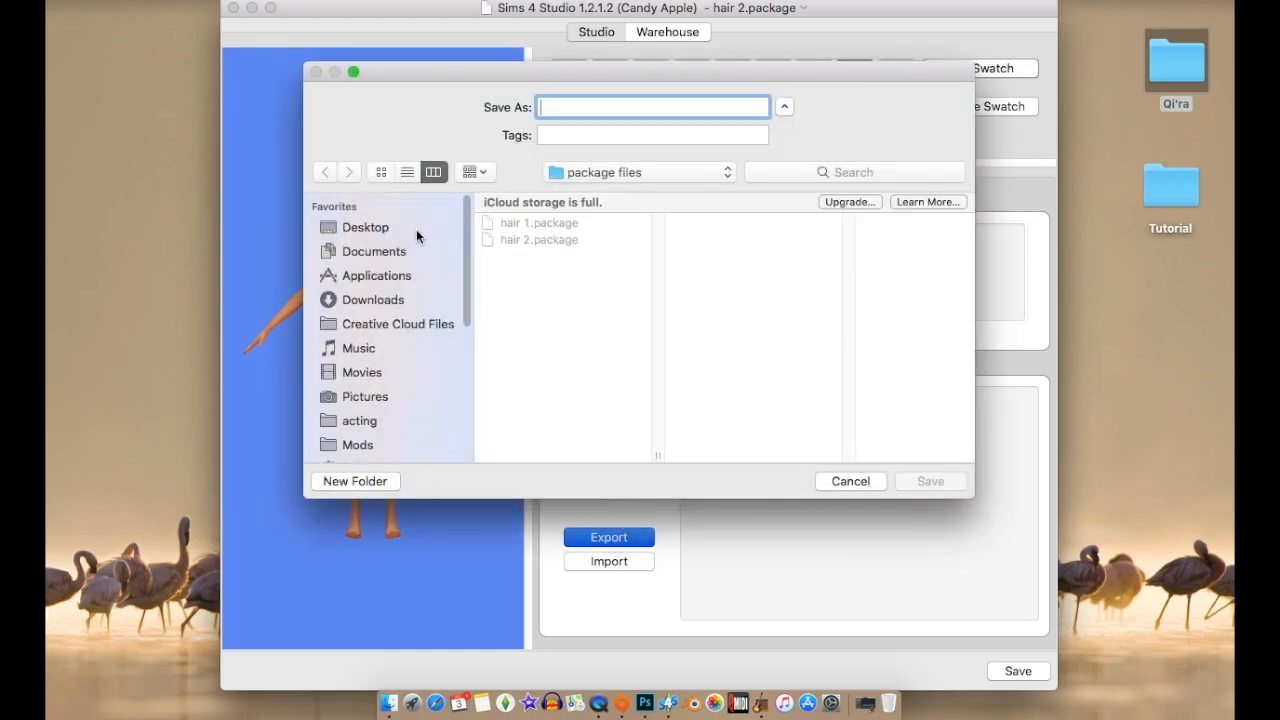
click(362, 228)
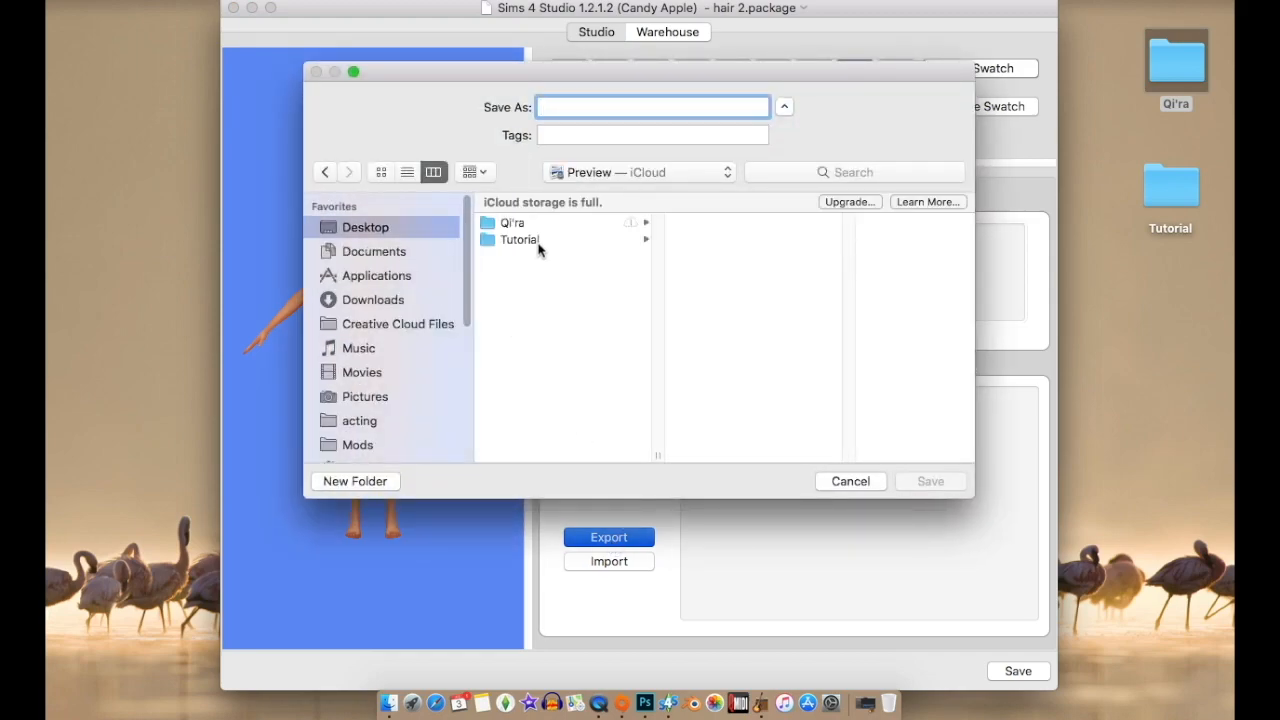
click(538, 245)
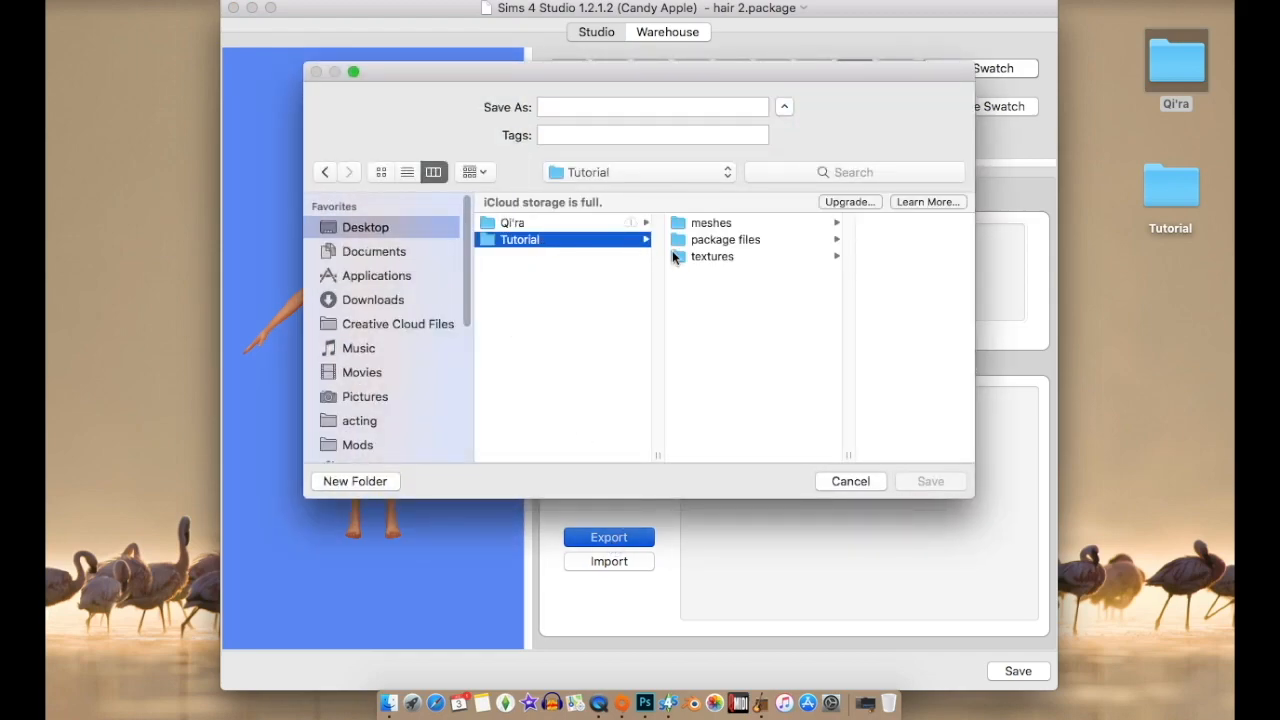
click(727, 260)
click(791, 256)
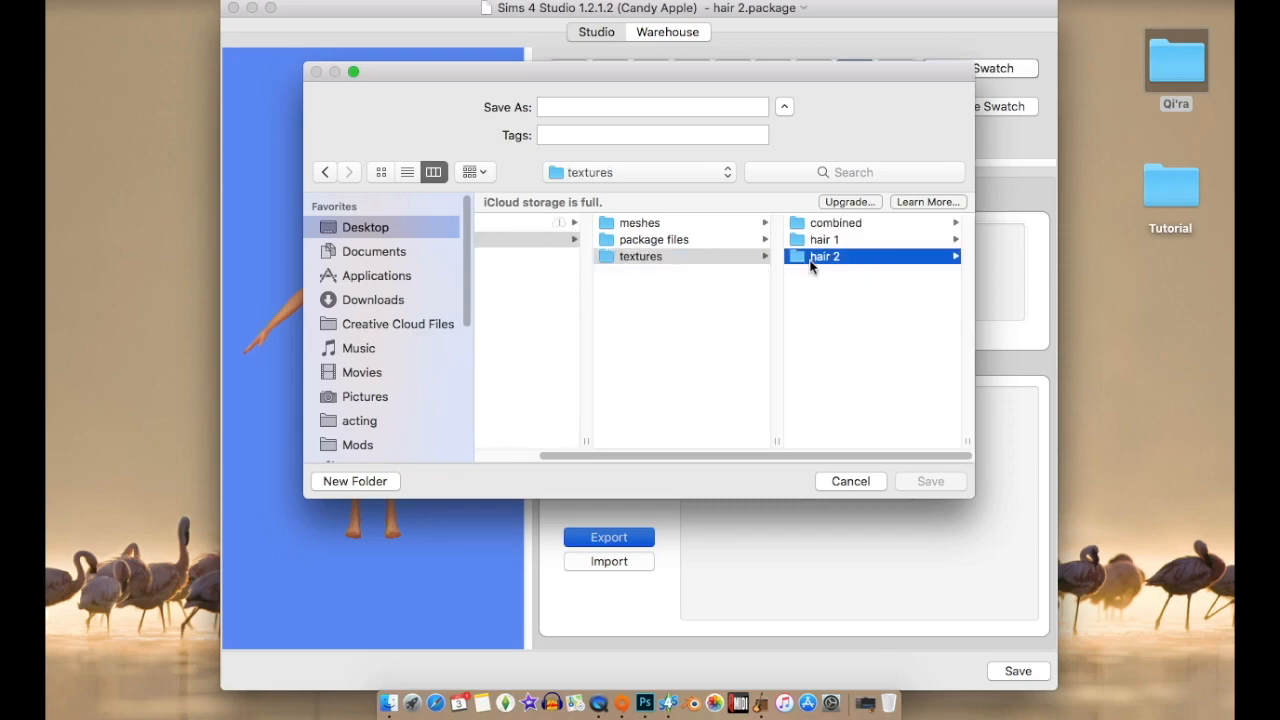
click(561, 105)
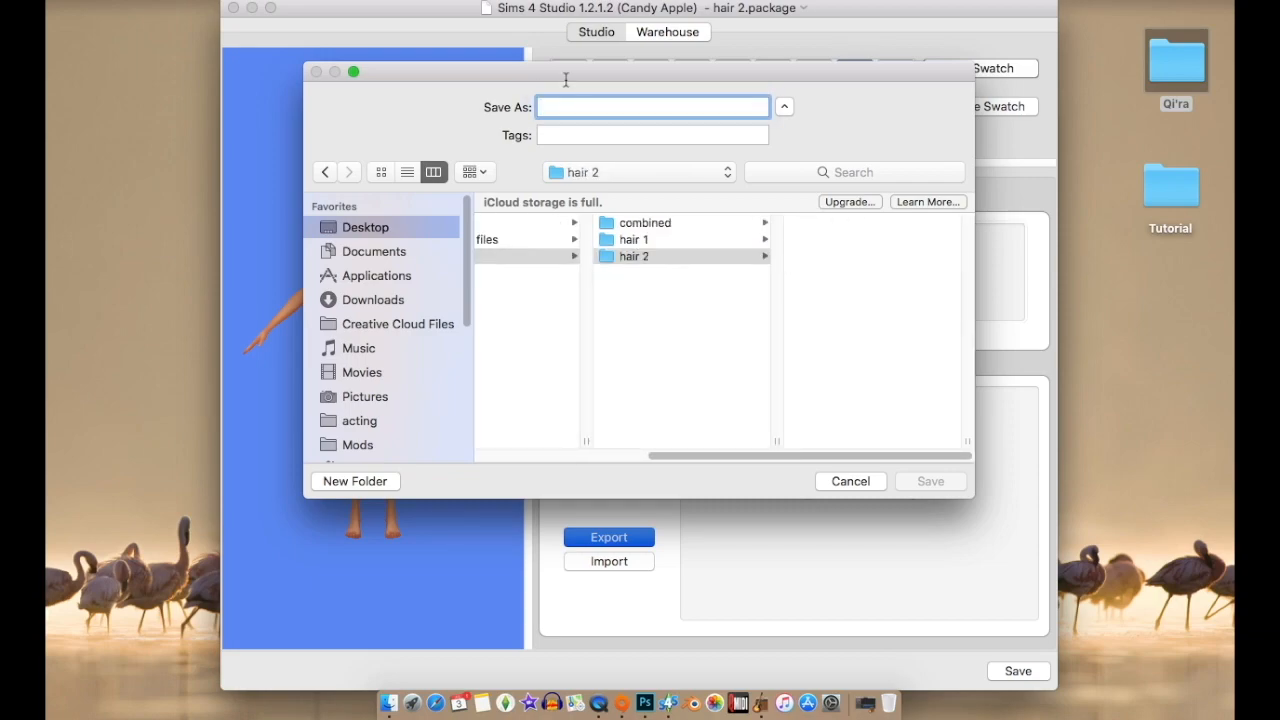
text(hai)
key(BackSpace)
text(2H)
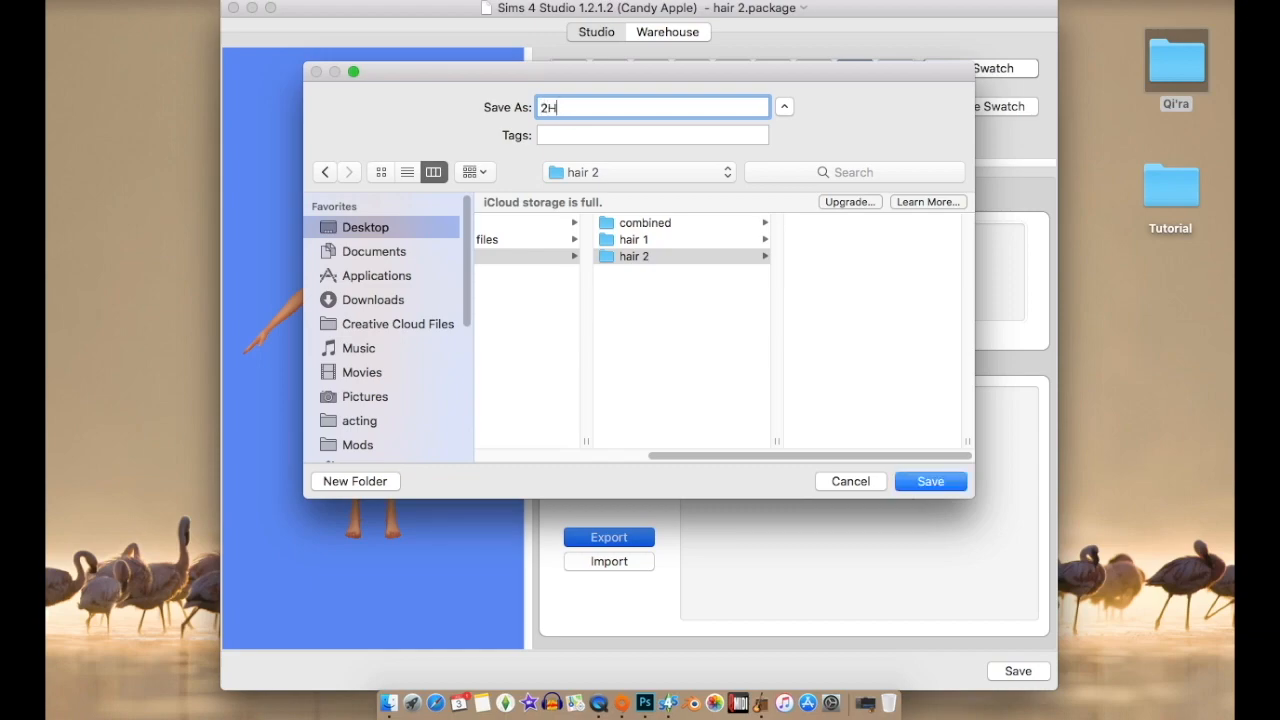
key(Return)
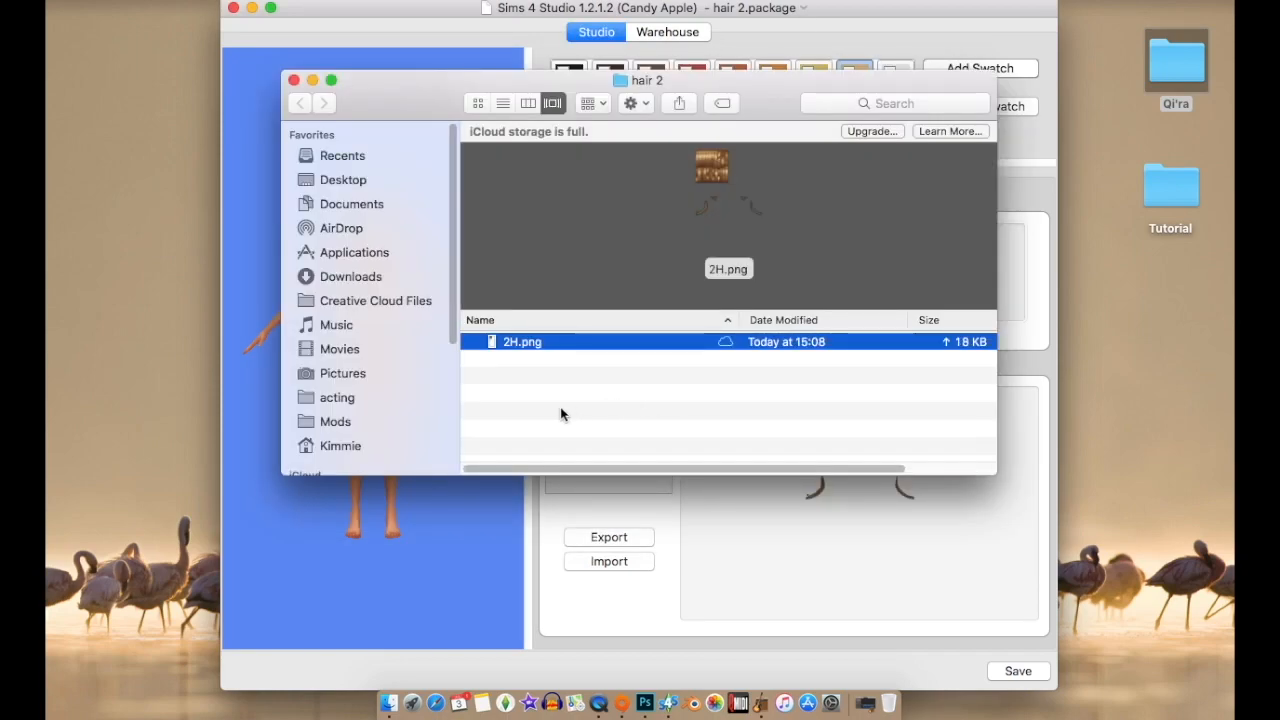
click(293, 80)
Export the pigtail hair's LOD 0 mesh as "hair 2" into the desktop's Tutorial > meshes folder.
click(870, 178)
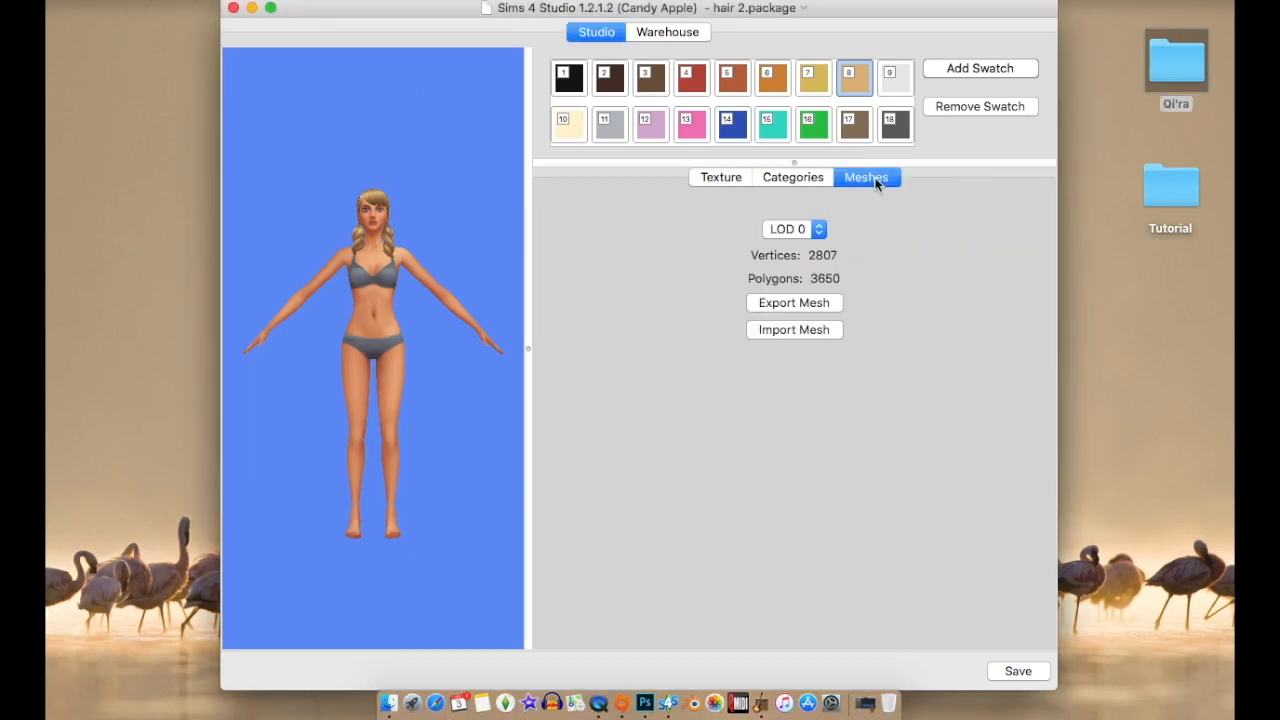
click(792, 307)
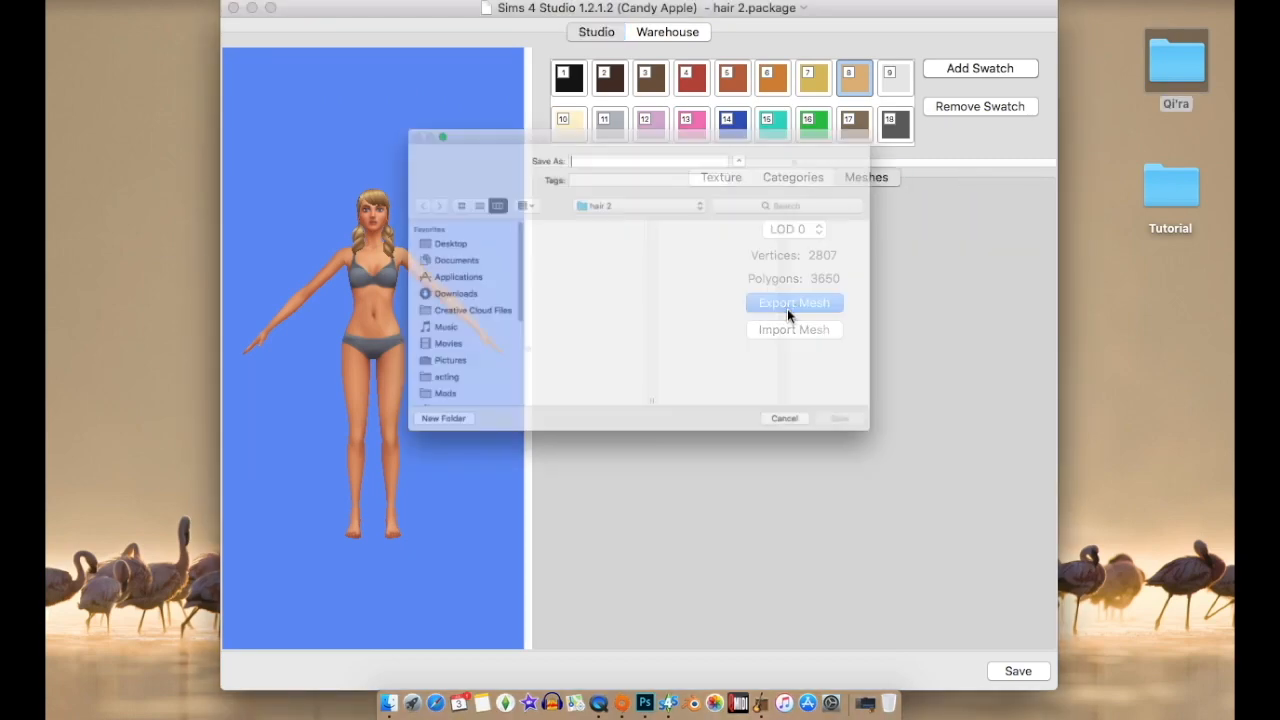
click(372, 229)
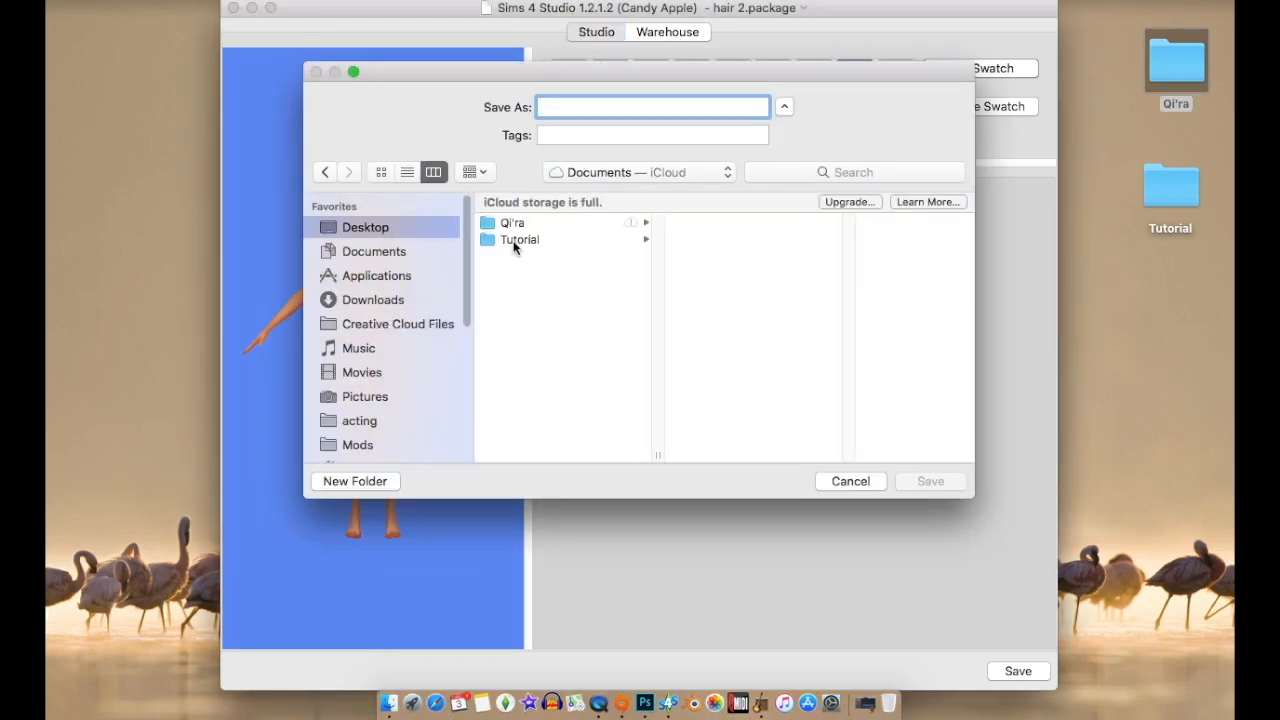
click(515, 240)
click(705, 224)
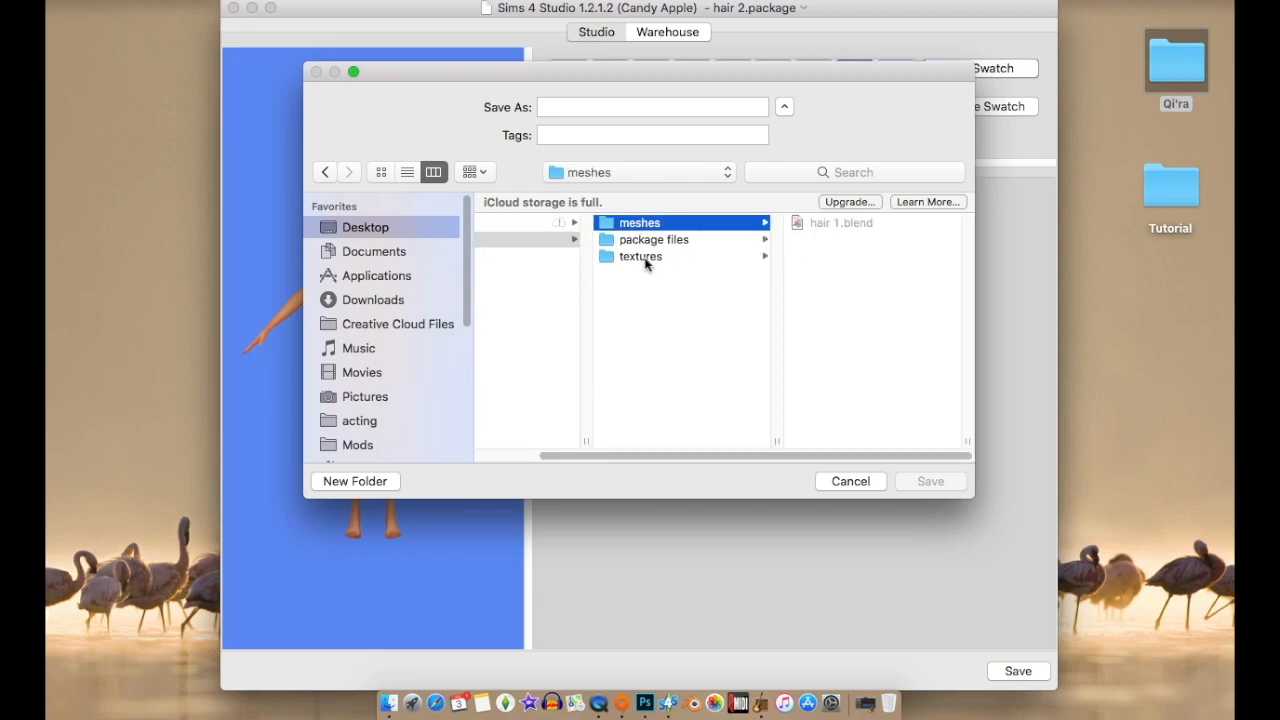
click(571, 107)
text(hair 2)
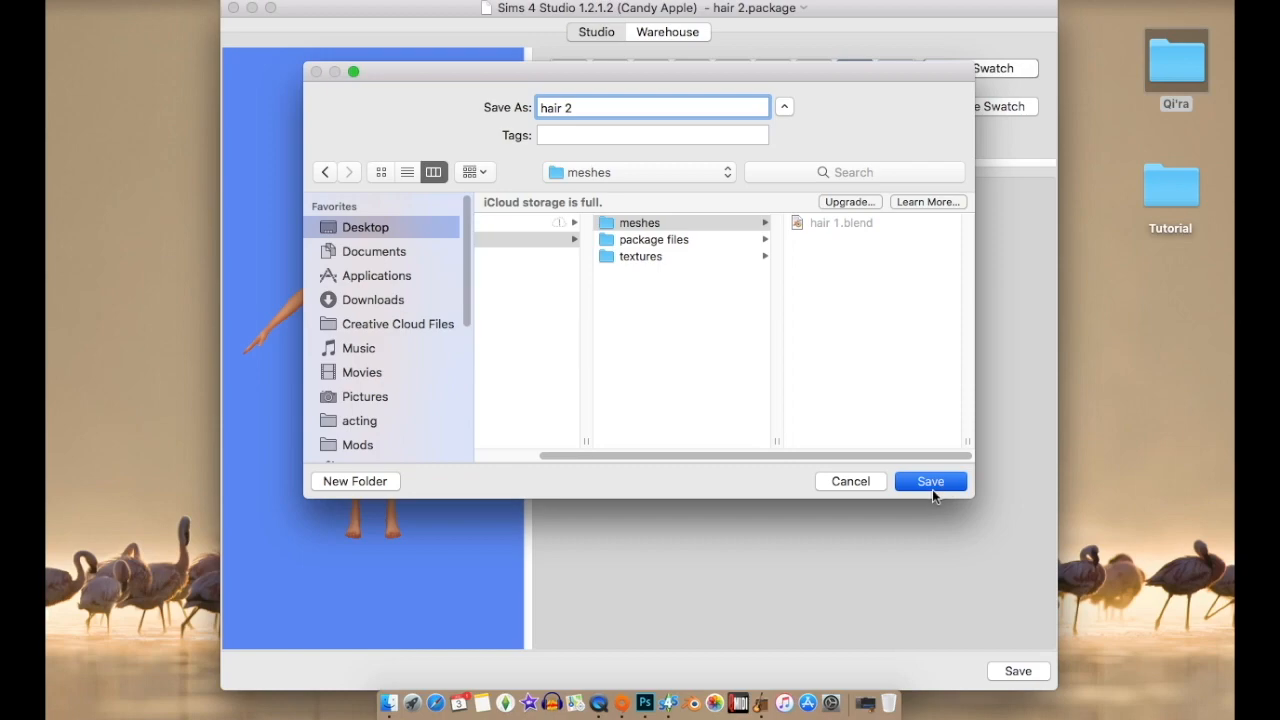
click(930, 481)
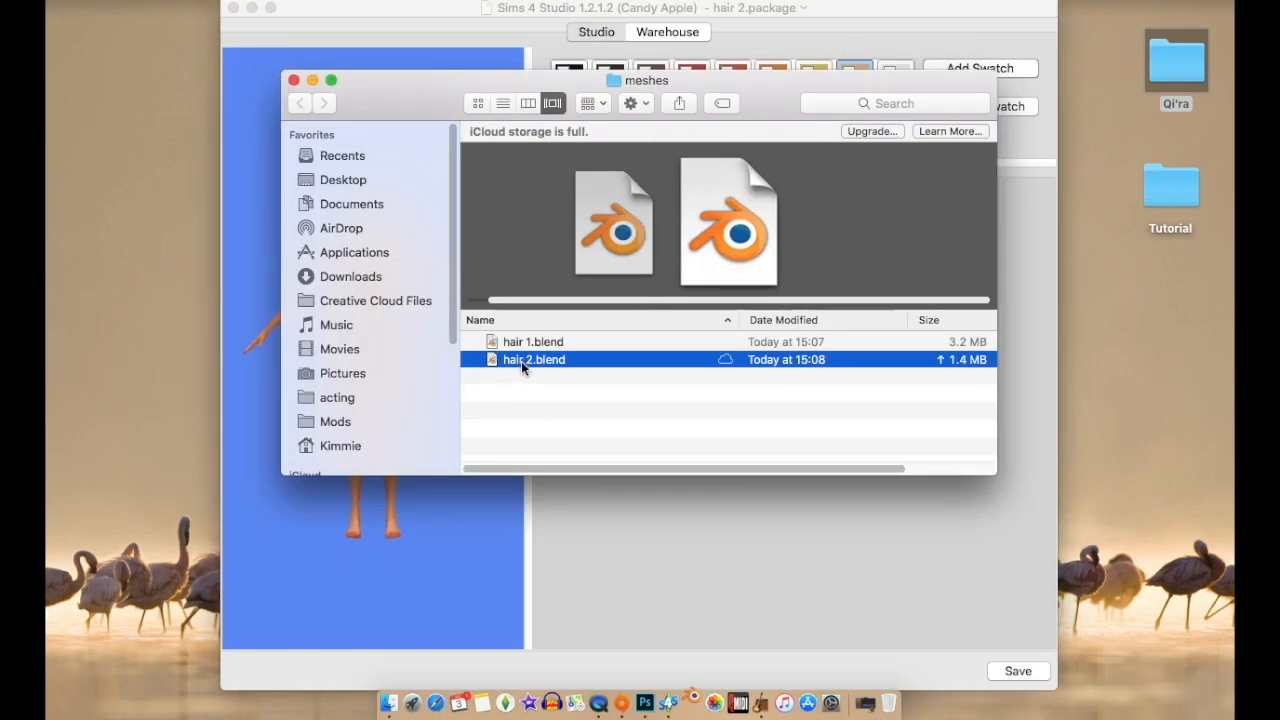
Close the hair 2 package window, quit Sims 4 Studio and switch to hair 2.blend in Blender.
click(361, 9)
click(233, 8)
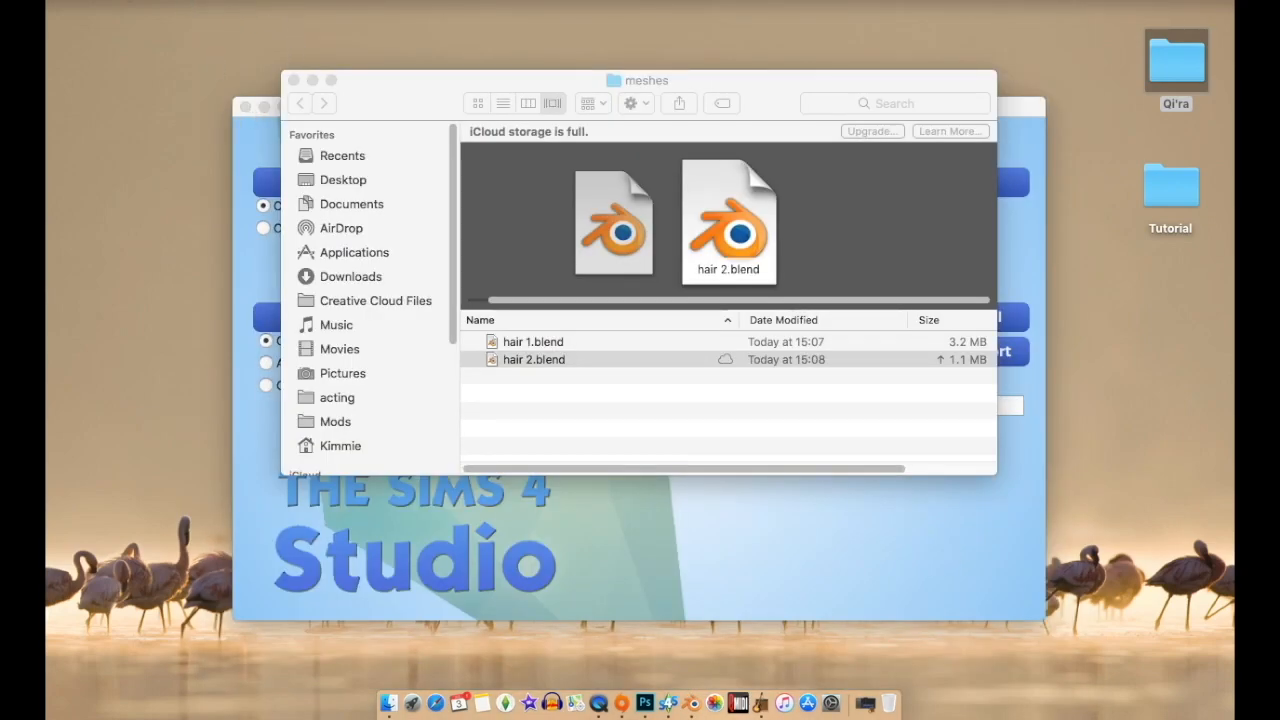
click(237, 147)
click(138, 10)
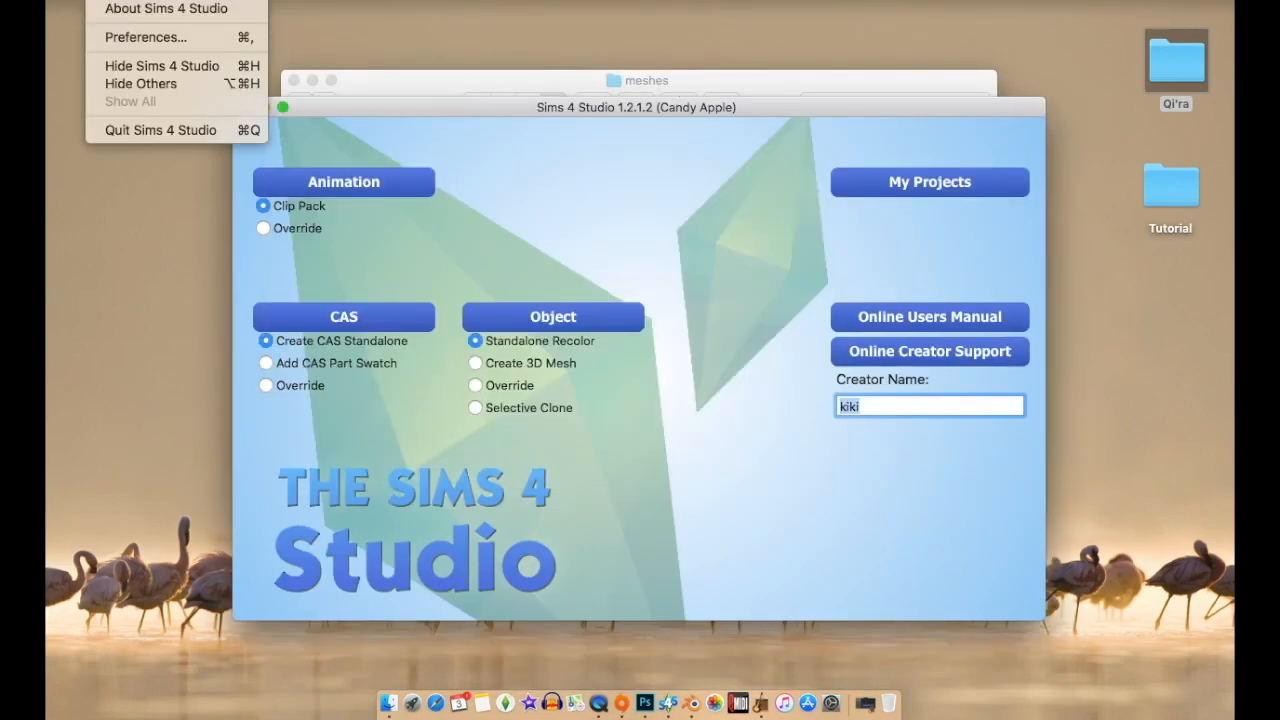
click(140, 129)
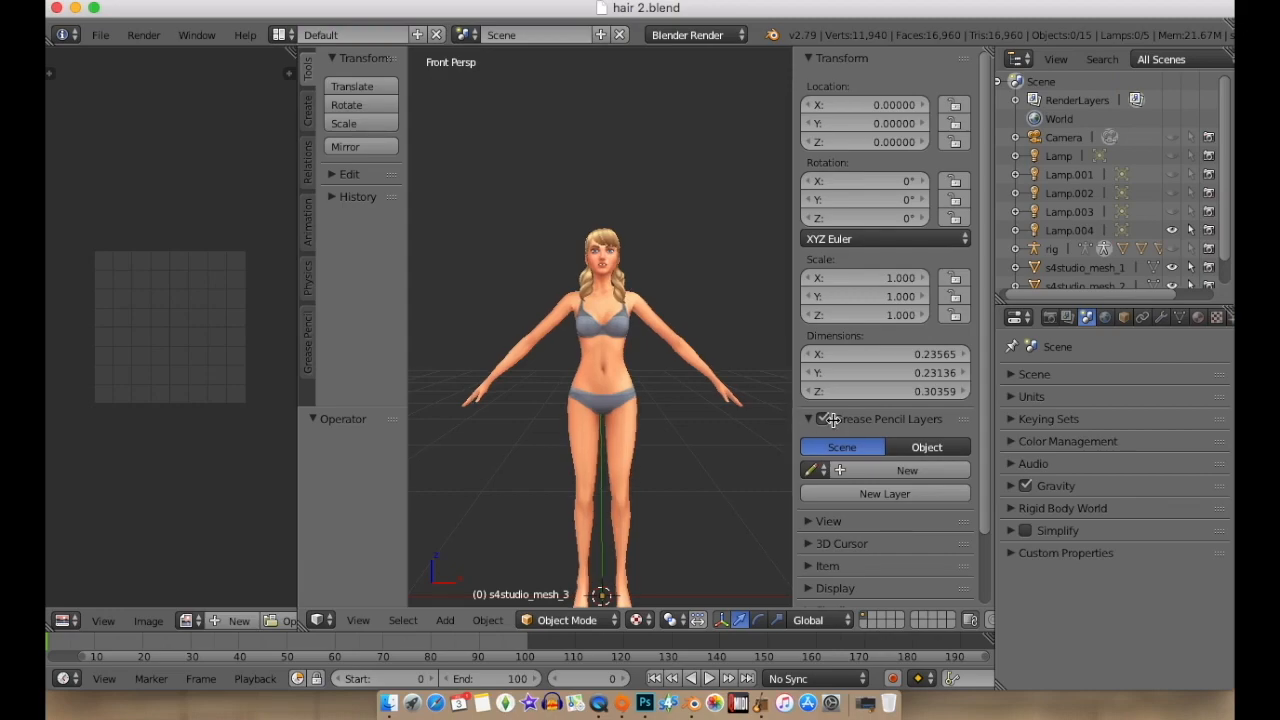
Hide the 3D view's properties sidebar and narrow the image editor to widen the 3D viewport.
key(n)
drag(297, 527, 75, 526)
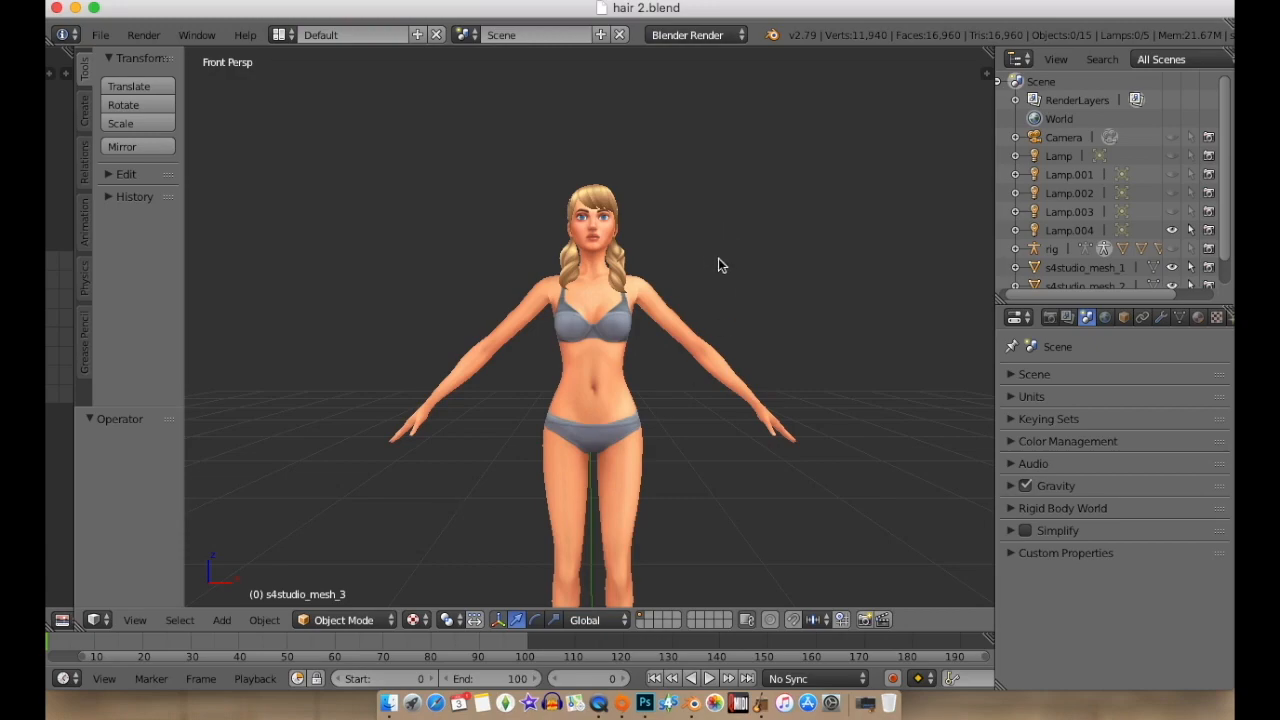
Examine the pigtail hair on the sim by orbiting, panning and zooming around the full figure and close to the face.
middle_drag(718, 262, 430, 292)
middle_drag(897, 292, 330, 295)
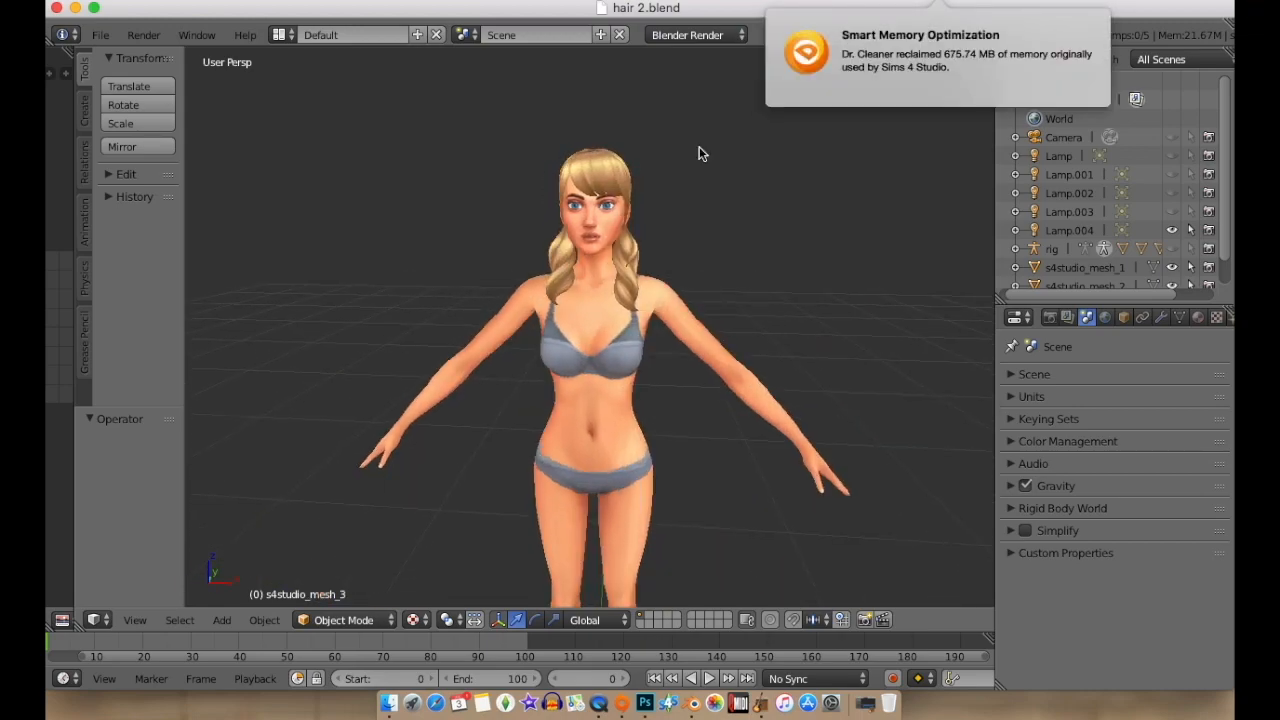
middle_drag(483, 266, 487, 259)
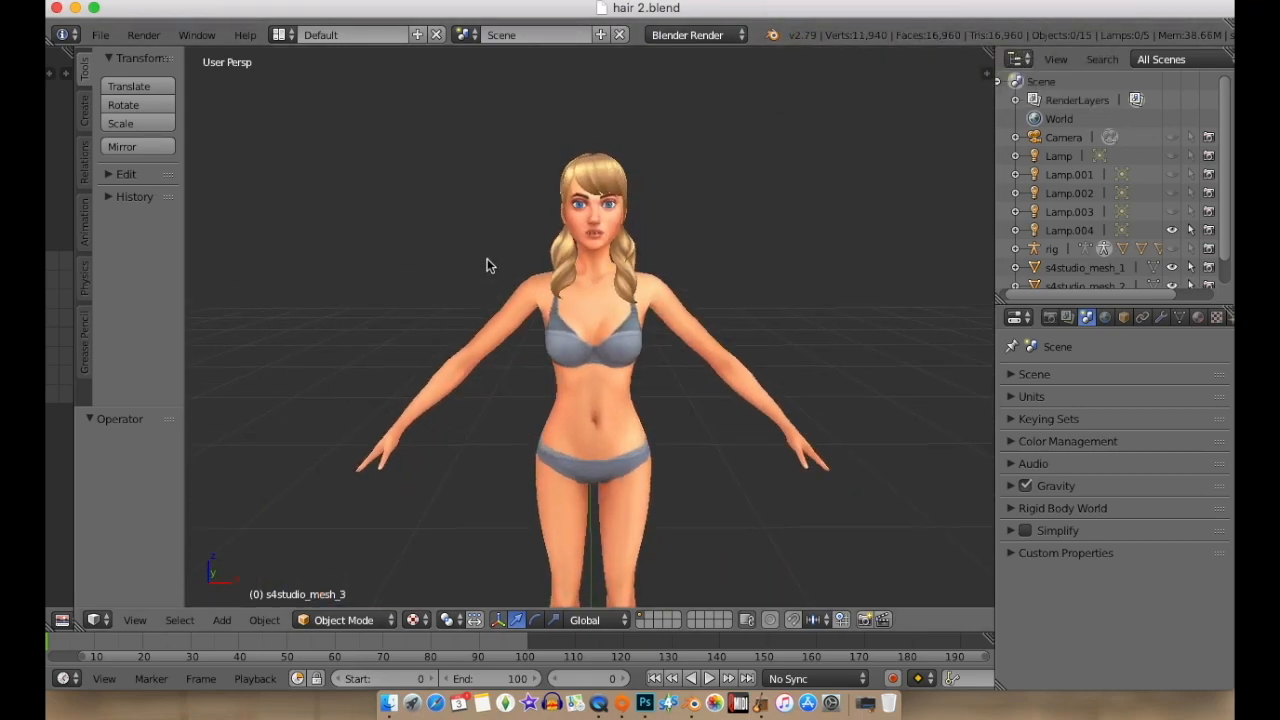
shift+scroll(727, 380, up, 8)
shift+scroll(727, 380, down, 7)
shift+scroll(727, 380, down, 14)
shift+scroll(726, 380, up, 12)
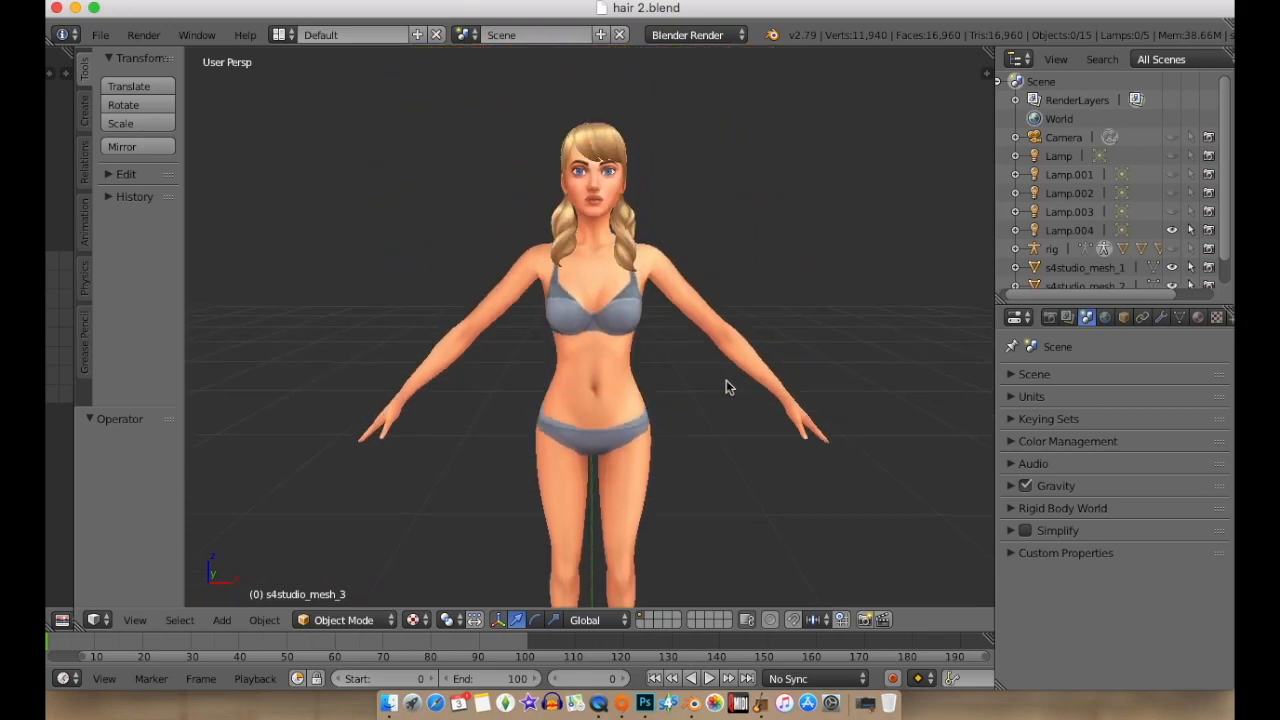
shift+scroll(728, 382, right, 9)
shift+scroll(729, 383, left, 14)
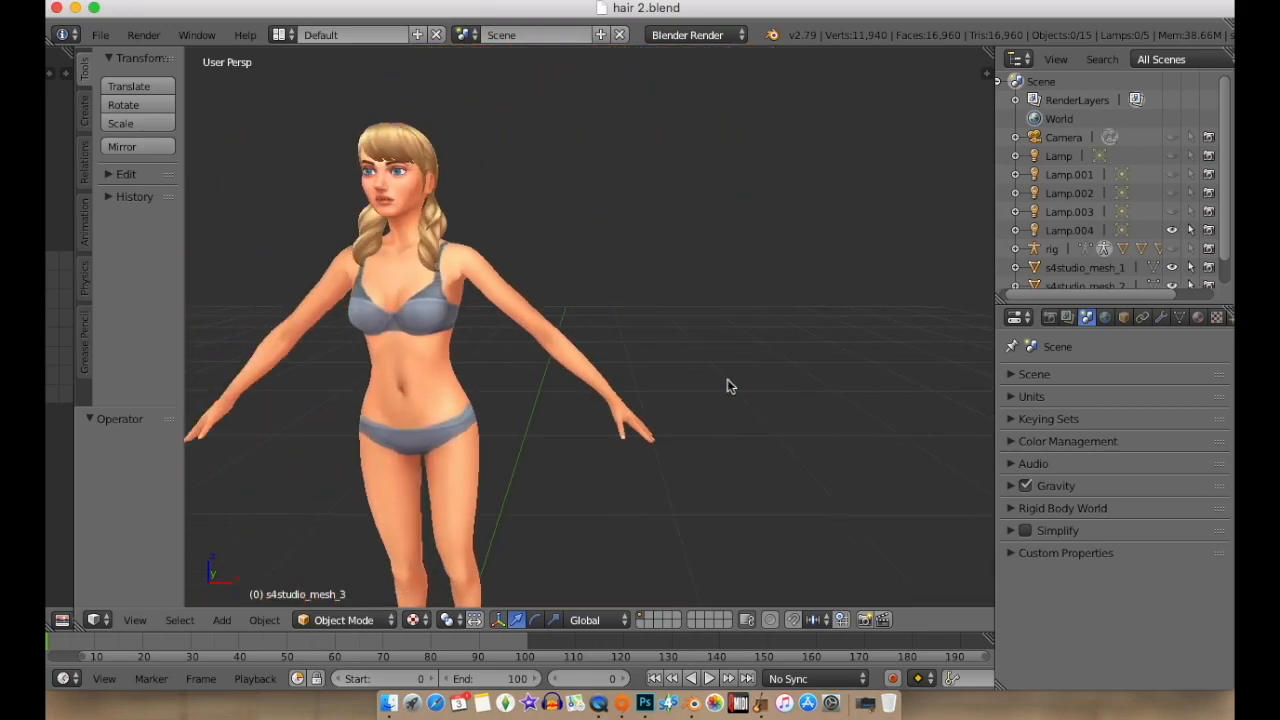
shift+scroll(730, 383, left, 2)
shift+scroll(730, 383, right, 13)
shift+scroll(730, 383, left, 9)
middle_drag(843, 363, 762, 362)
shift+scroll(762, 362, up, 8)
shift+scroll(762, 362, down, 9)
shift+scroll(762, 362, up, 4)
shift+scroll(762, 362, down, 6)
shift+scroll(762, 357, right, 3)
shift+scroll(762, 357, left, 8)
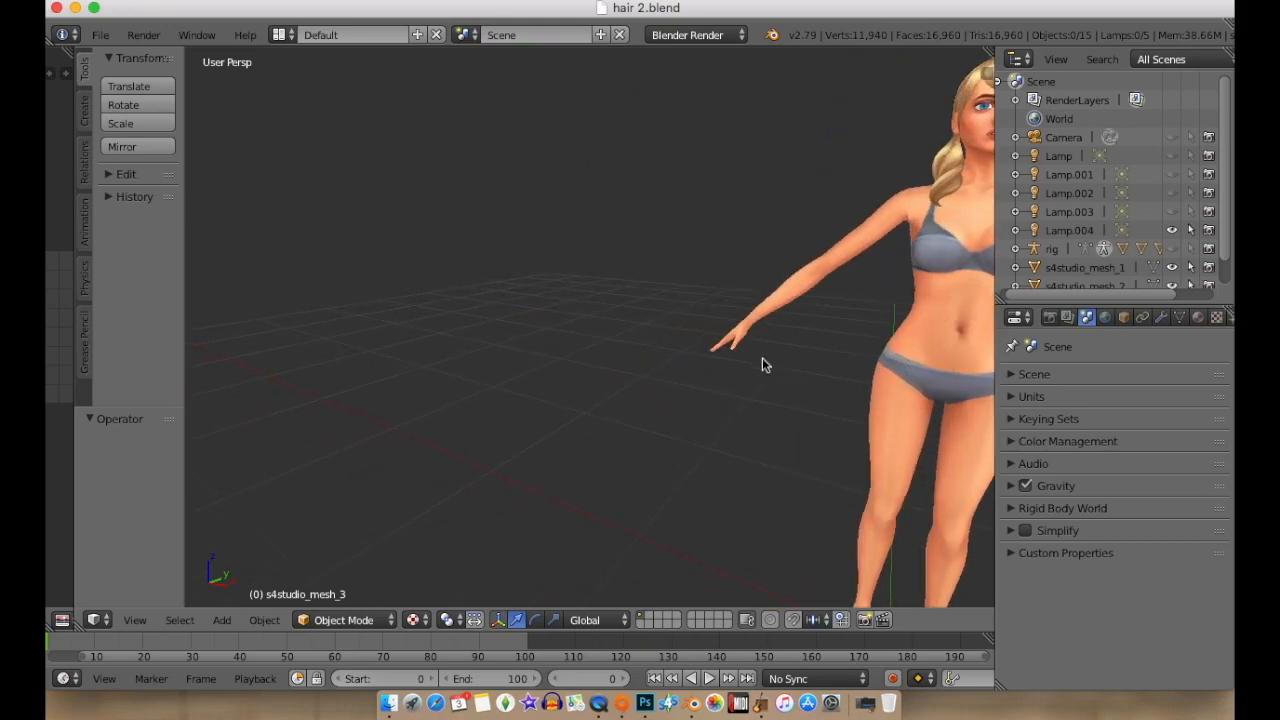
shift+scroll(762, 357, right, 6)
scroll(762, 357, down, 10)
scroll(764, 350, up, 15)
scroll(763, 330, down, 10)
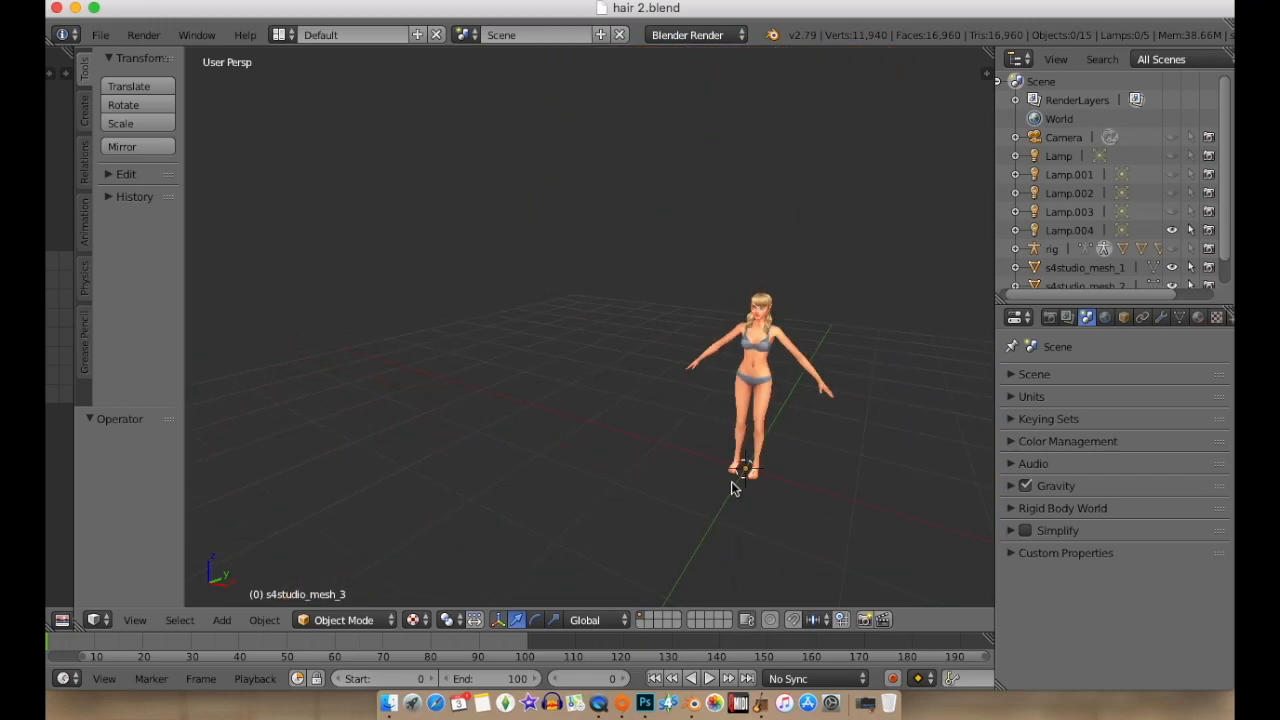
scroll(730, 488, up, 8)
scroll(752, 478, down, 3)
scroll(752, 476, down, 4)
scroll(760, 250, up, 10)
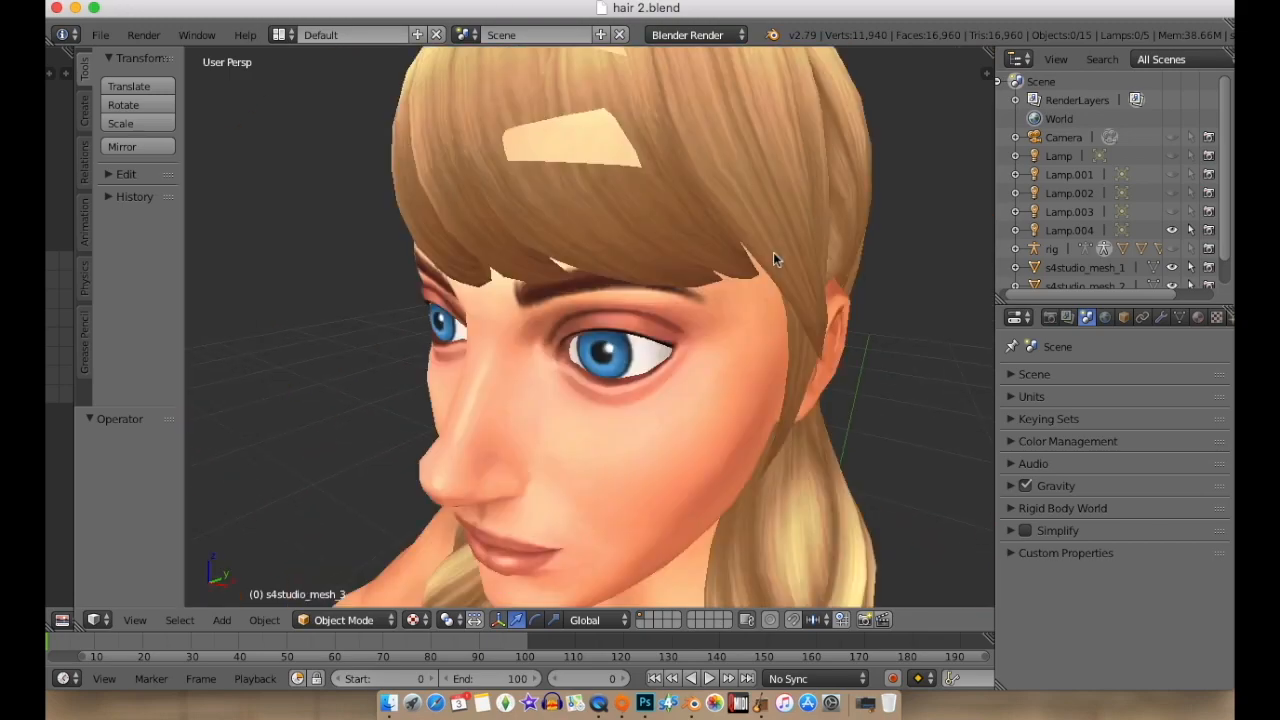
scroll(773, 252, down, 4)
Review the view manipulation options in the Interface user preferences, save the user settings and close the preferences.
click(100, 34)
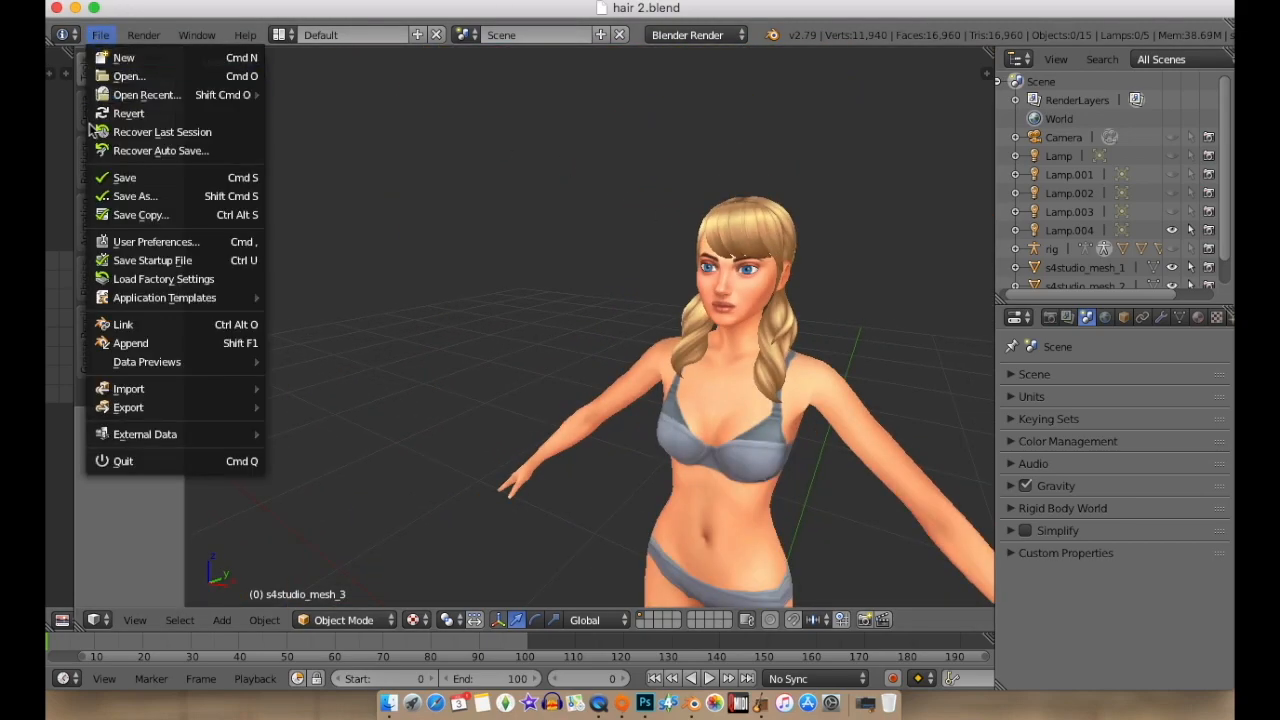
click(155, 241)
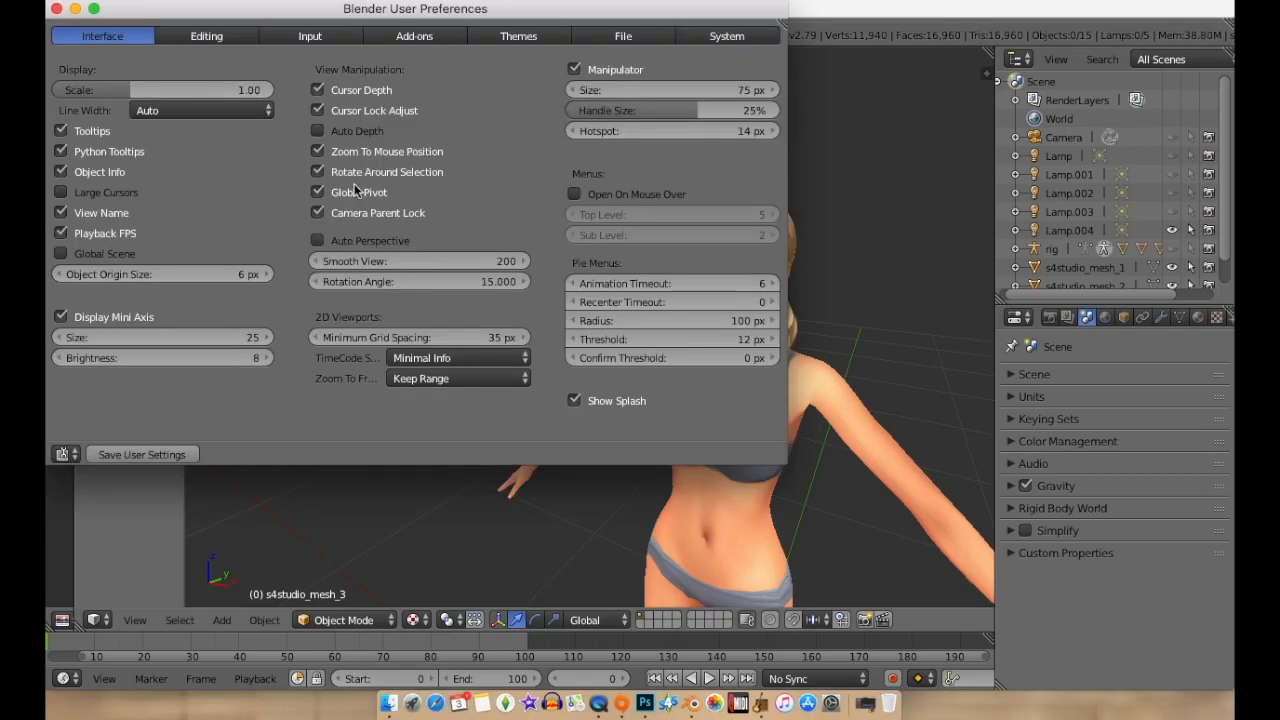
click(169, 454)
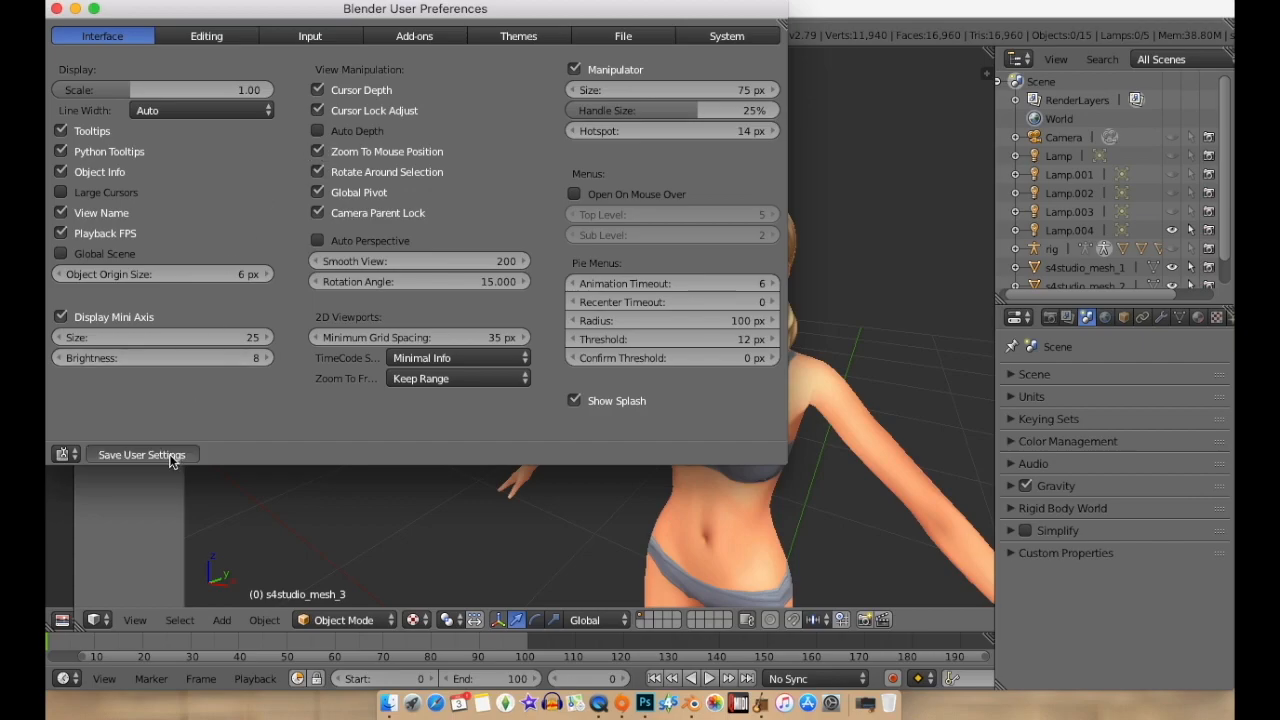
click(57, 9)
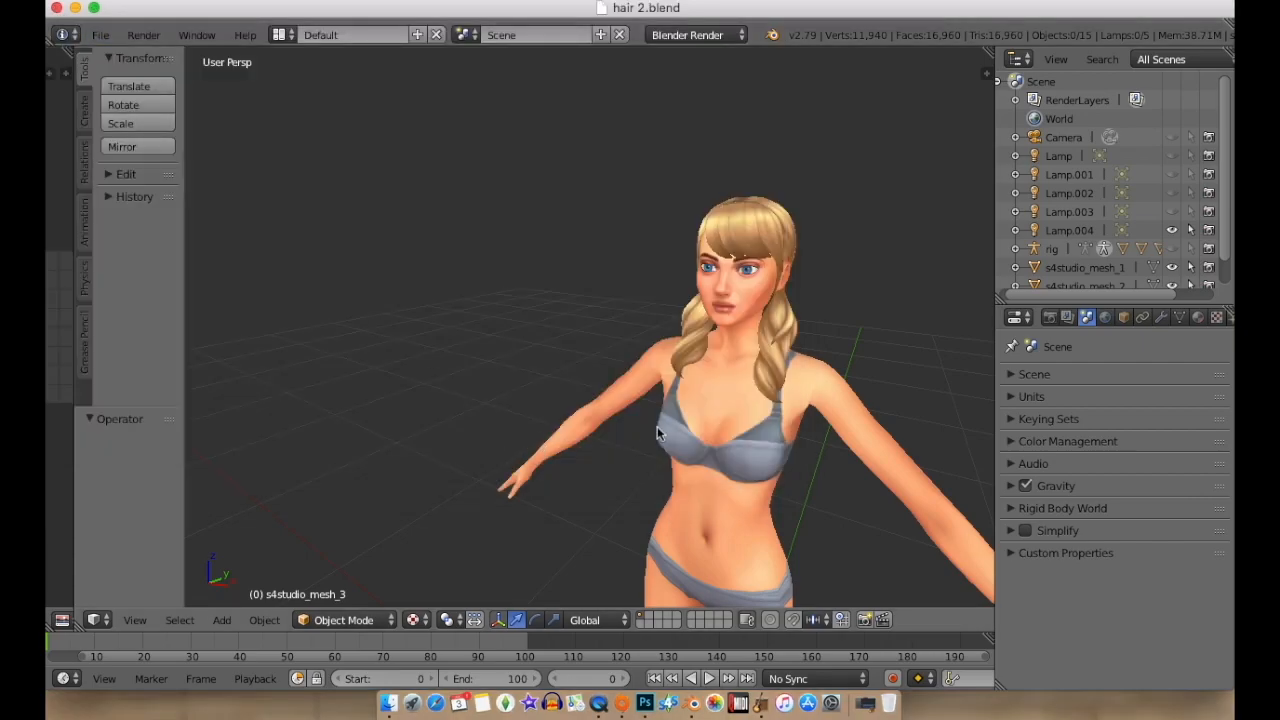
Hide s4studio_mesh_1 and s4studio_mesh_3 so that s4studio_mesh_2 is the only hair mesh displayed.
middle_drag(452, 370, 515, 362)
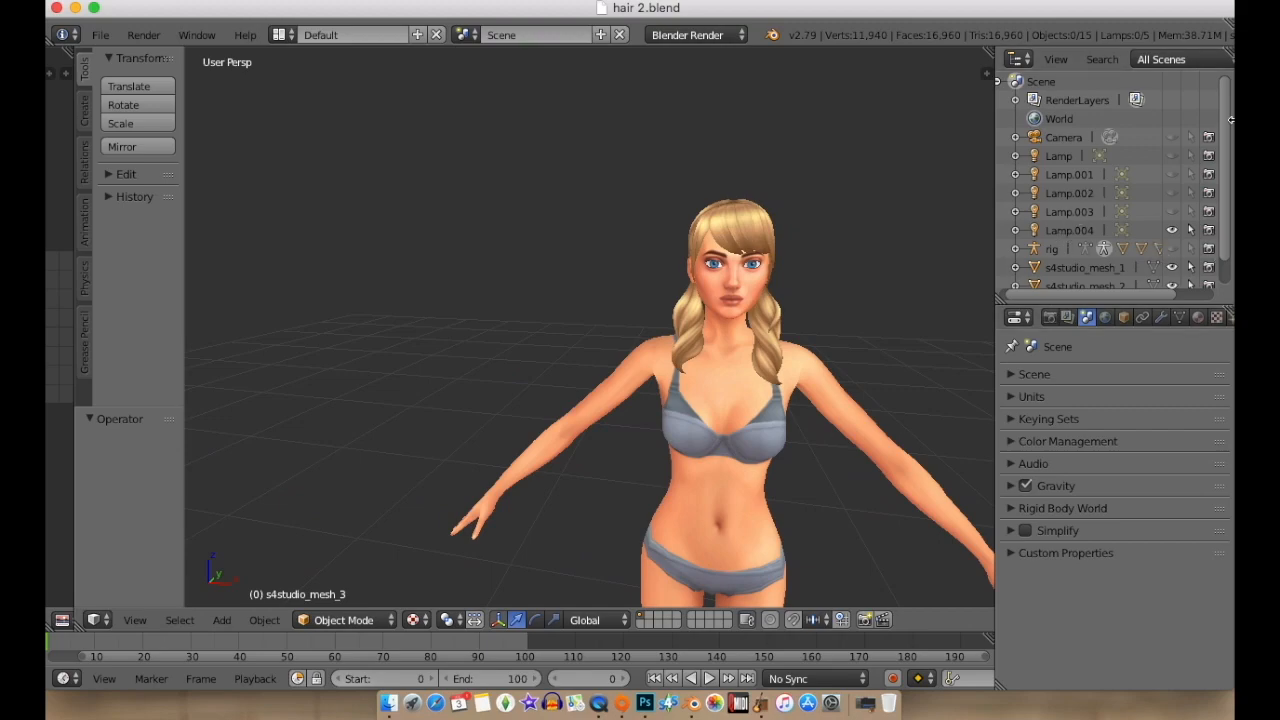
drag(1227, 133, 1220, 262)
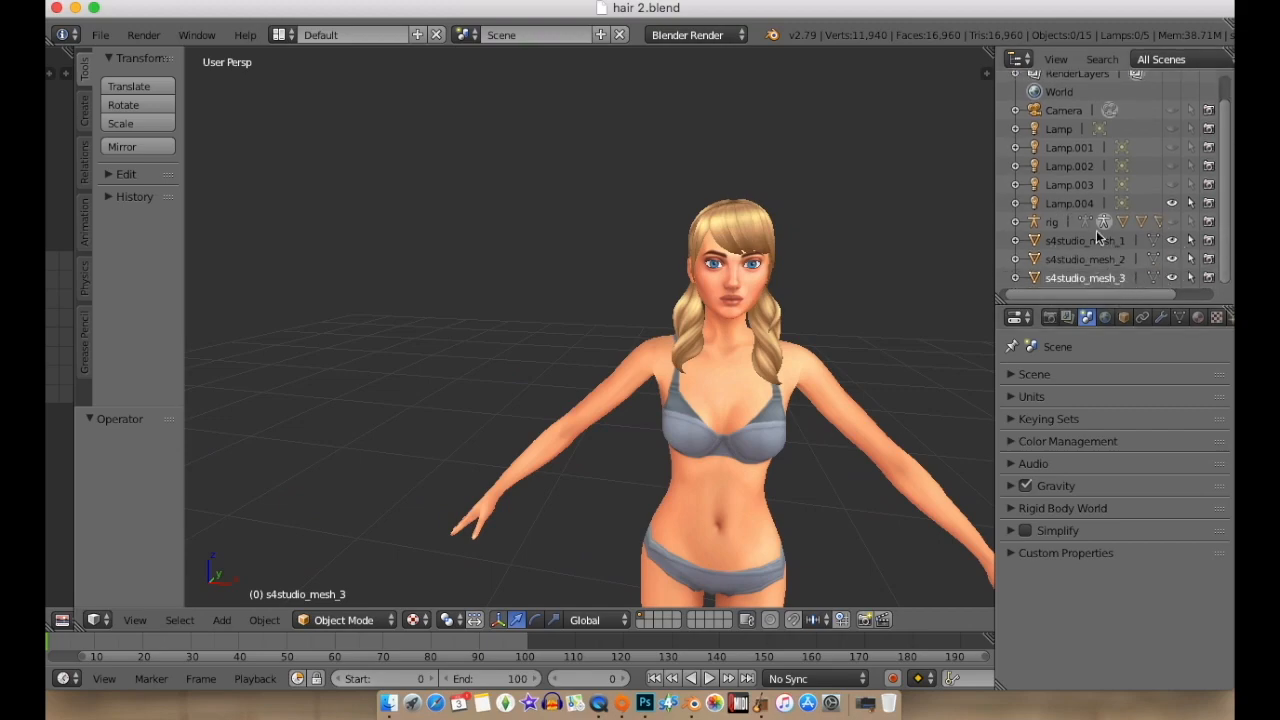
click(1174, 278)
middle_drag(891, 337, 702, 352)
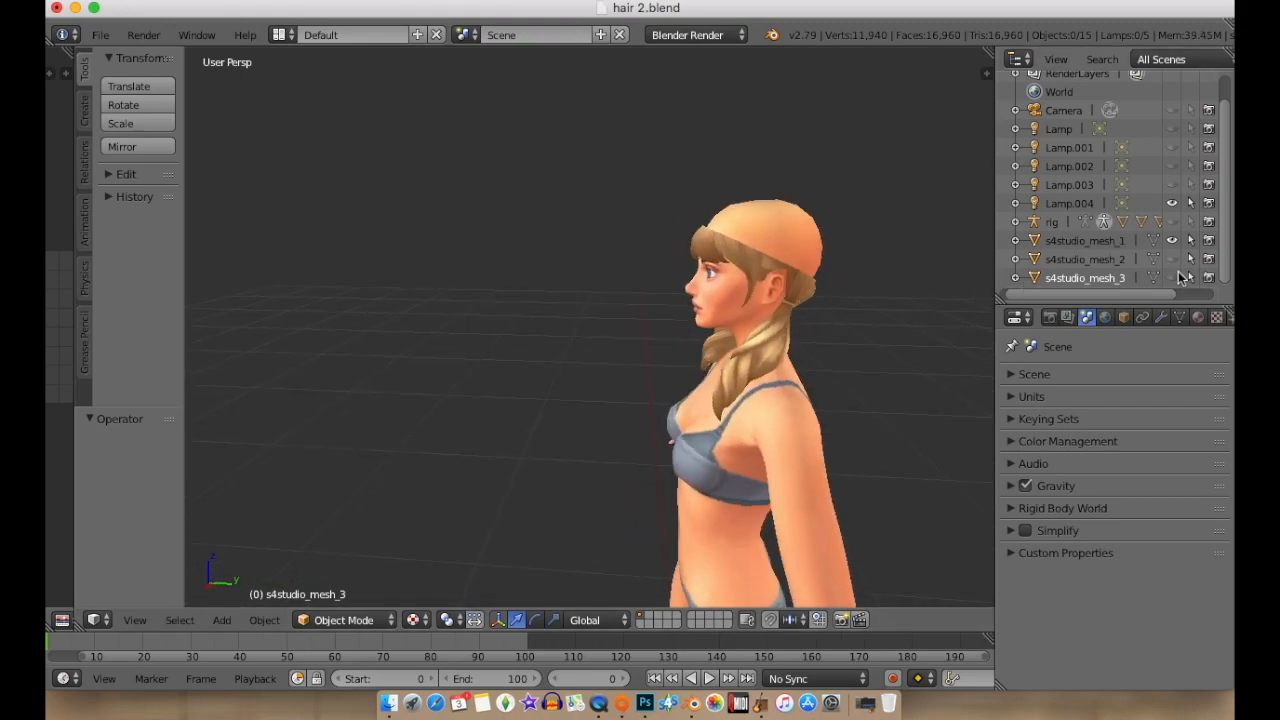
click(1172, 240)
click(1172, 259)
mouse_move(846, 306)
middle_down()
mouse_move(829, 286)
mouse_move(853, 284)
middle_up()
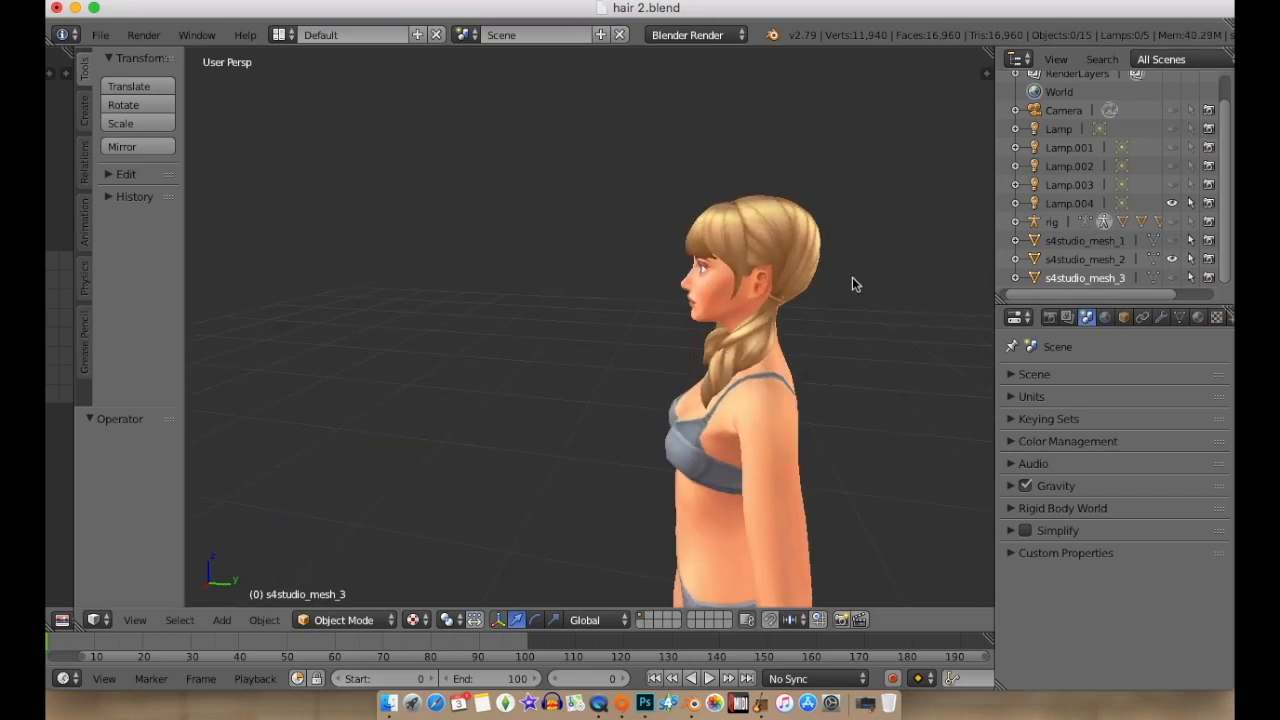
Rename s4studio_mesh_2 to "full hair".
double_click(1112, 259)
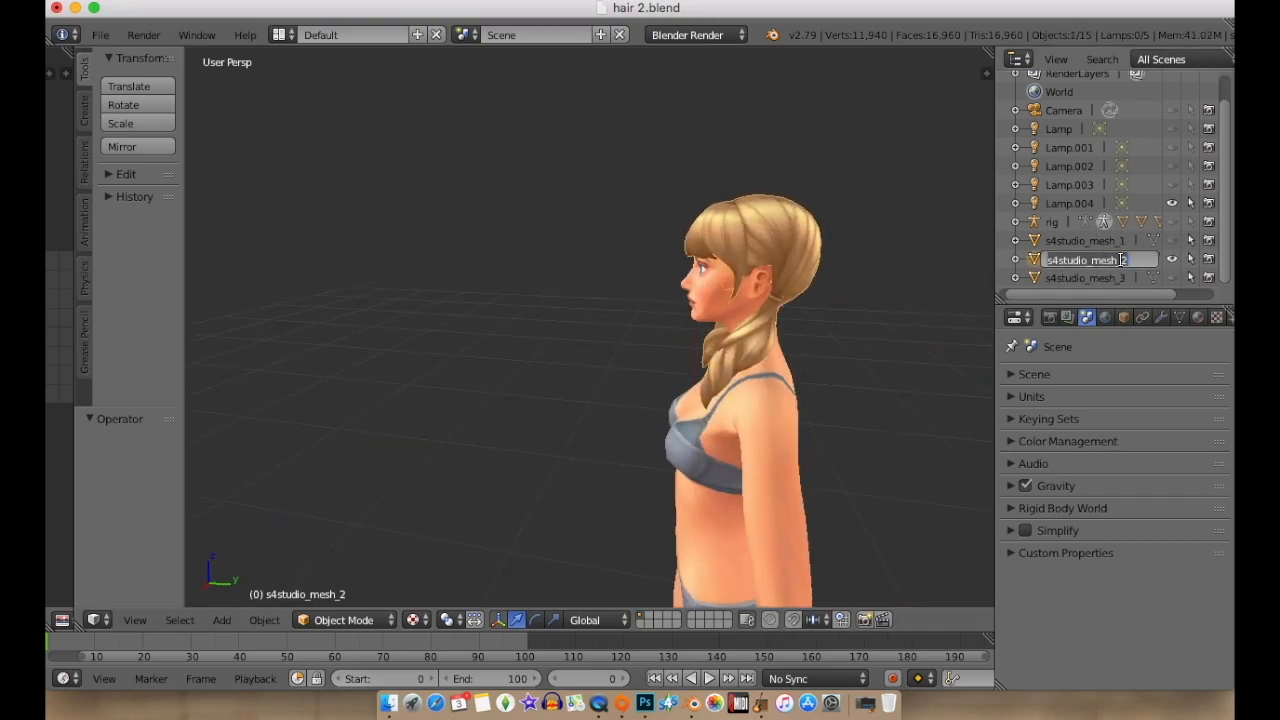
text(hair)
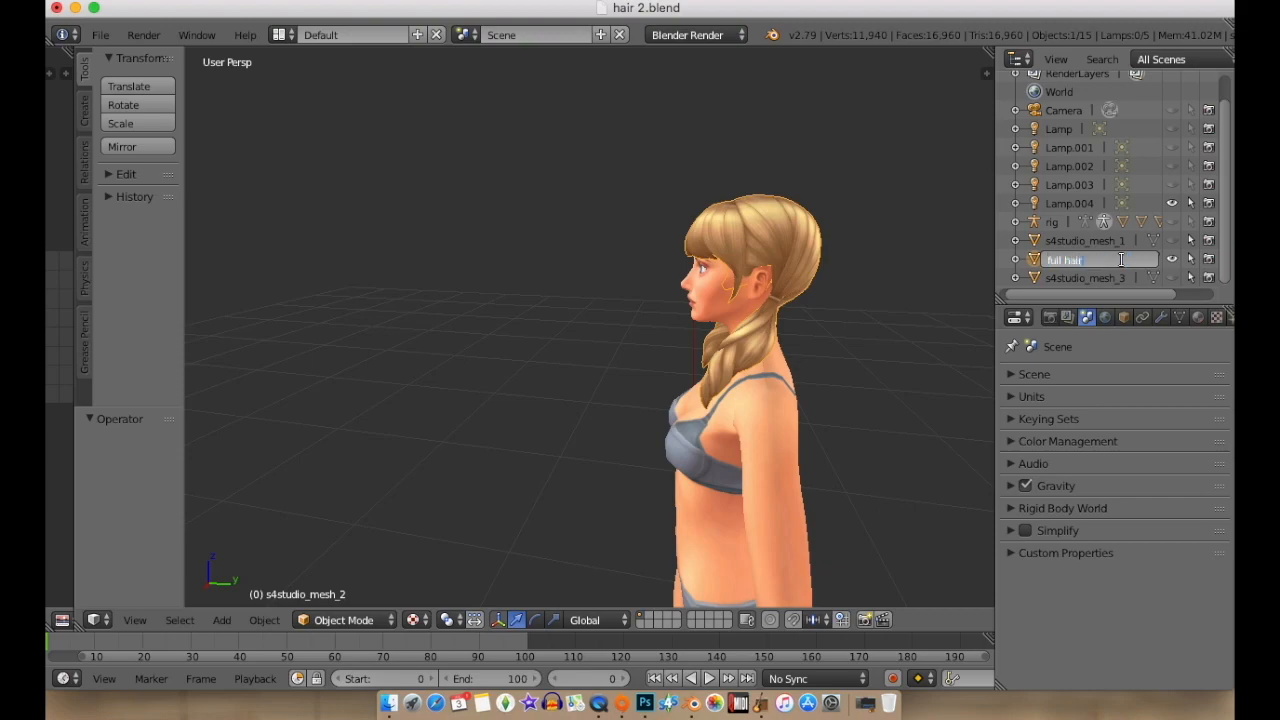
key(Return)
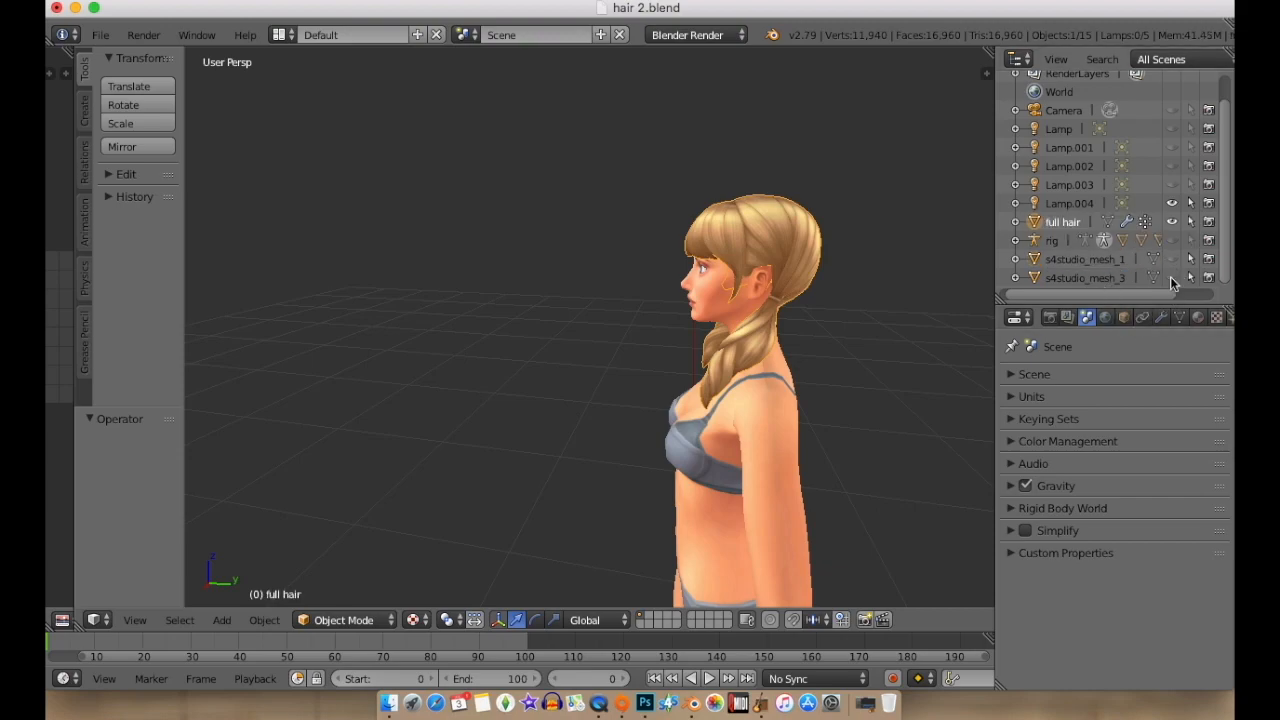
Show s4studio_mesh_3 in place of the full hair mesh and rename it "hat cut short".
click(1172, 222)
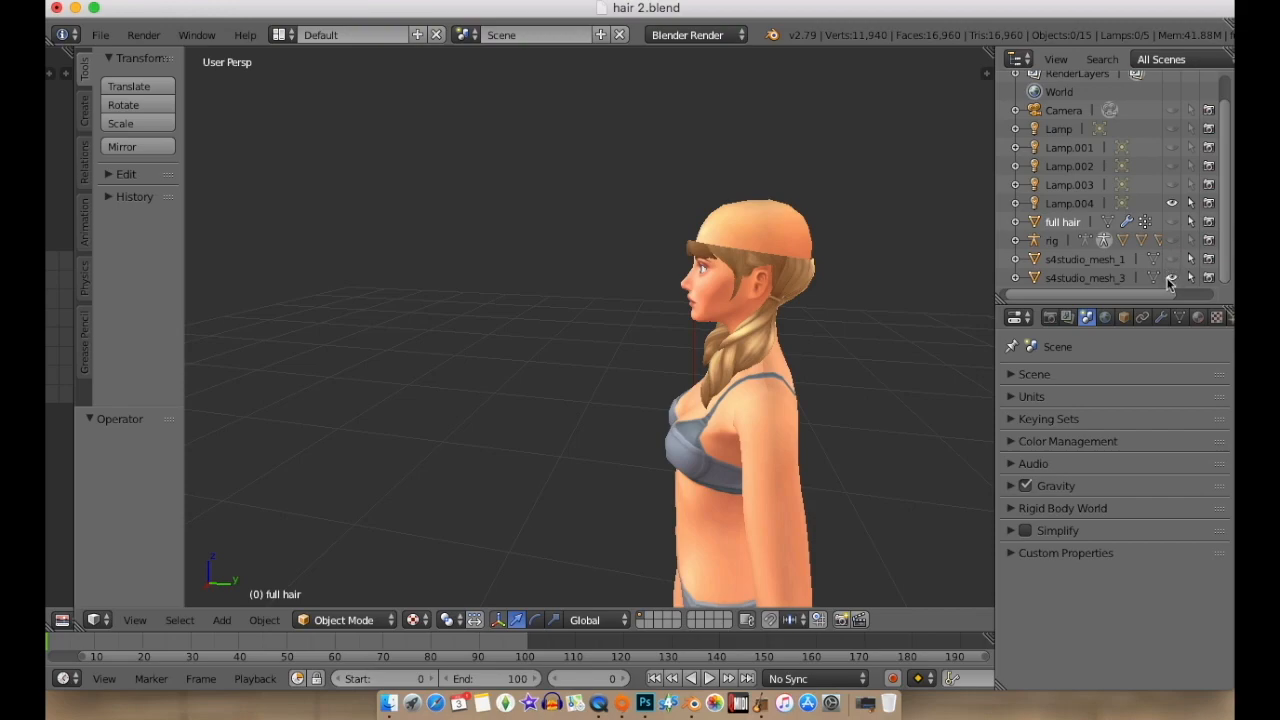
mouse_move(752, 316)
middle_down()
mouse_move(952, 316)
mouse_move(760, 324)
middle_up()
double_click(1093, 279)
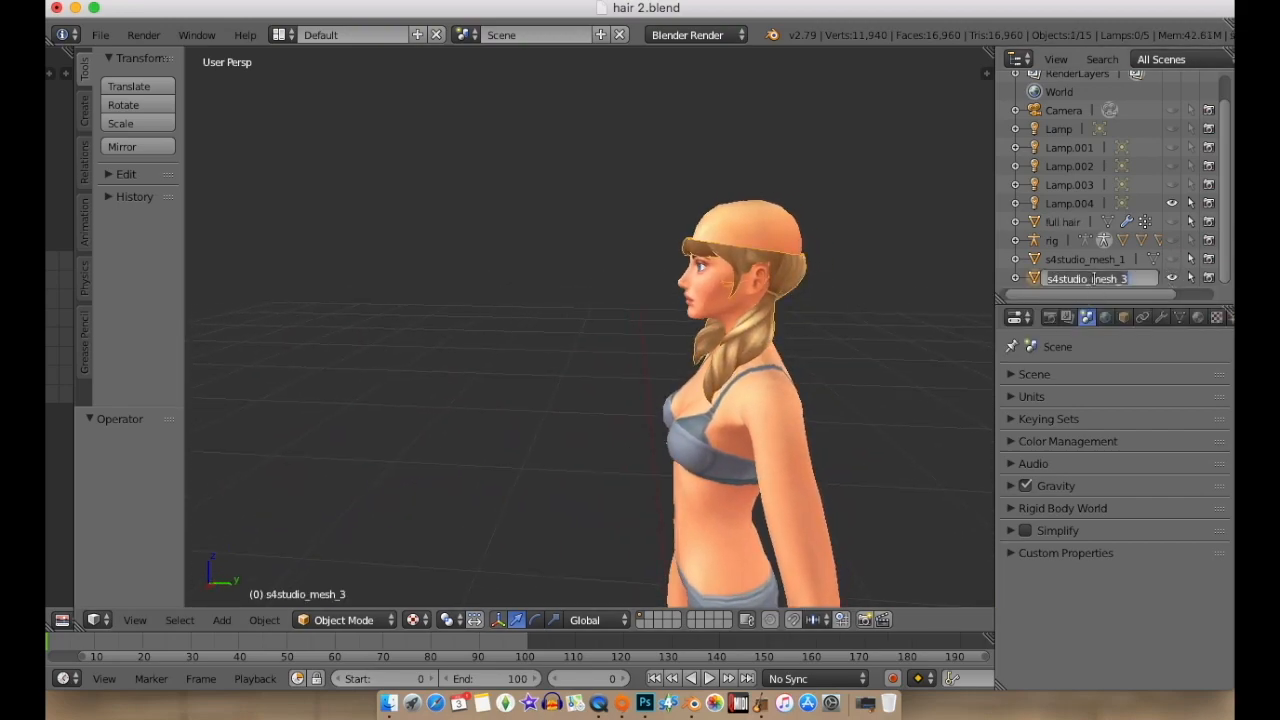
text(hat cut short)
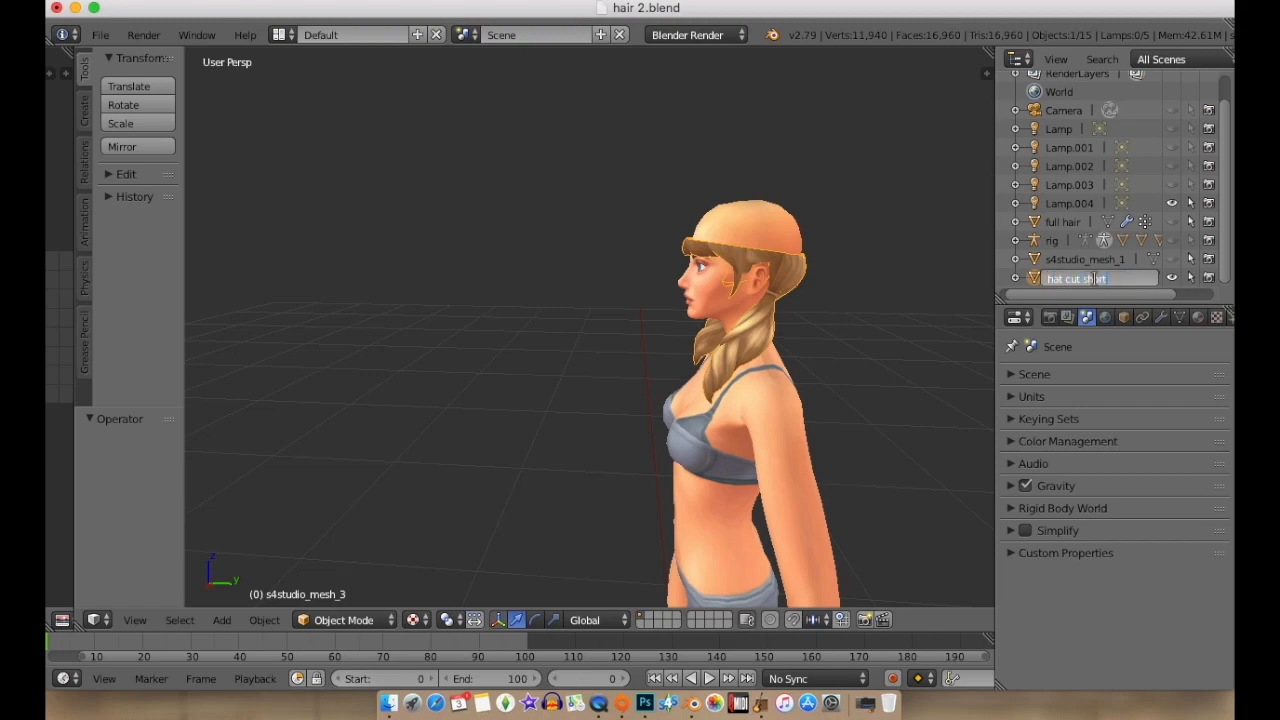
key(Return)
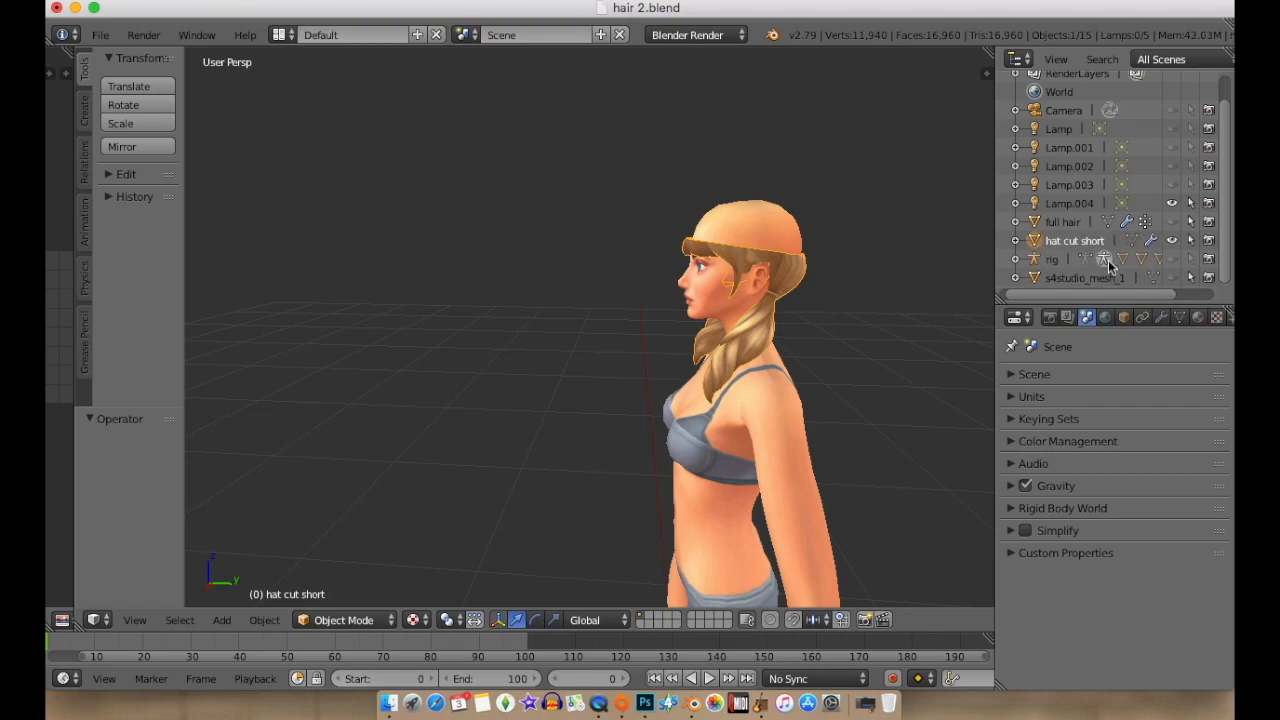
Rename s4studio_mesh_1 to "hat cut longer".
click(1112, 279)
double_click(1114, 279)
text(hat cut longer)
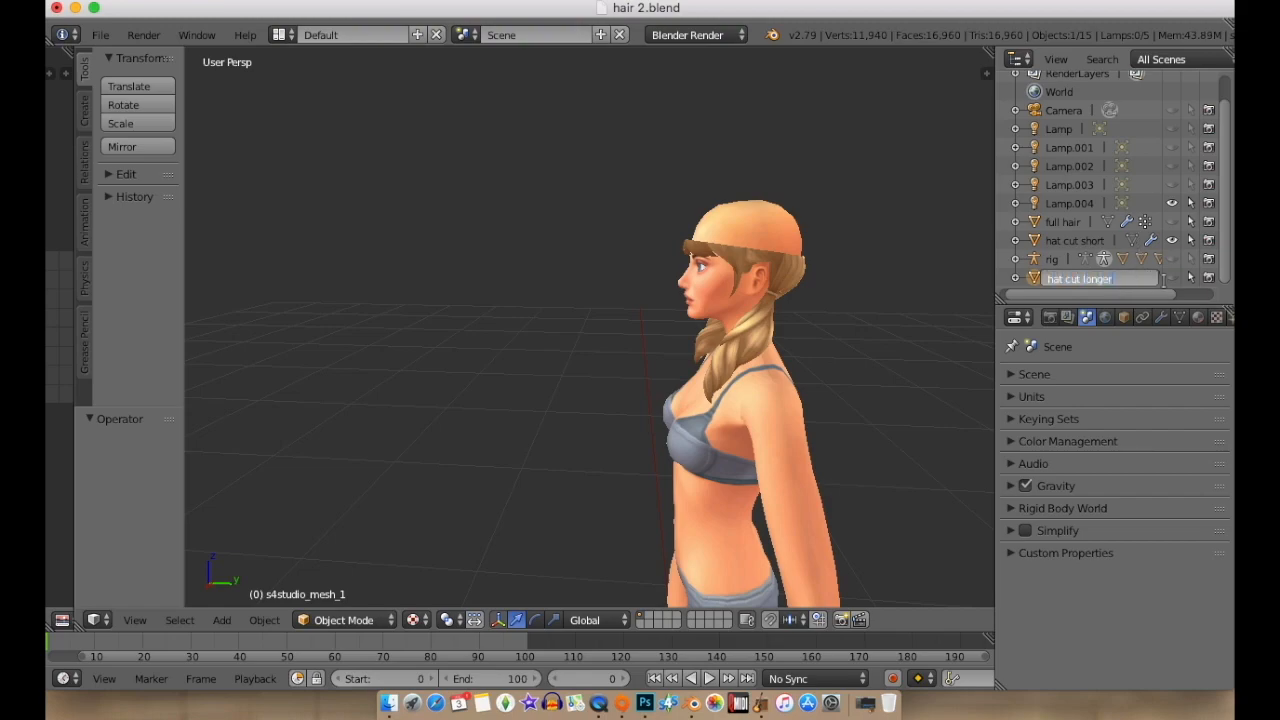
key(Return)
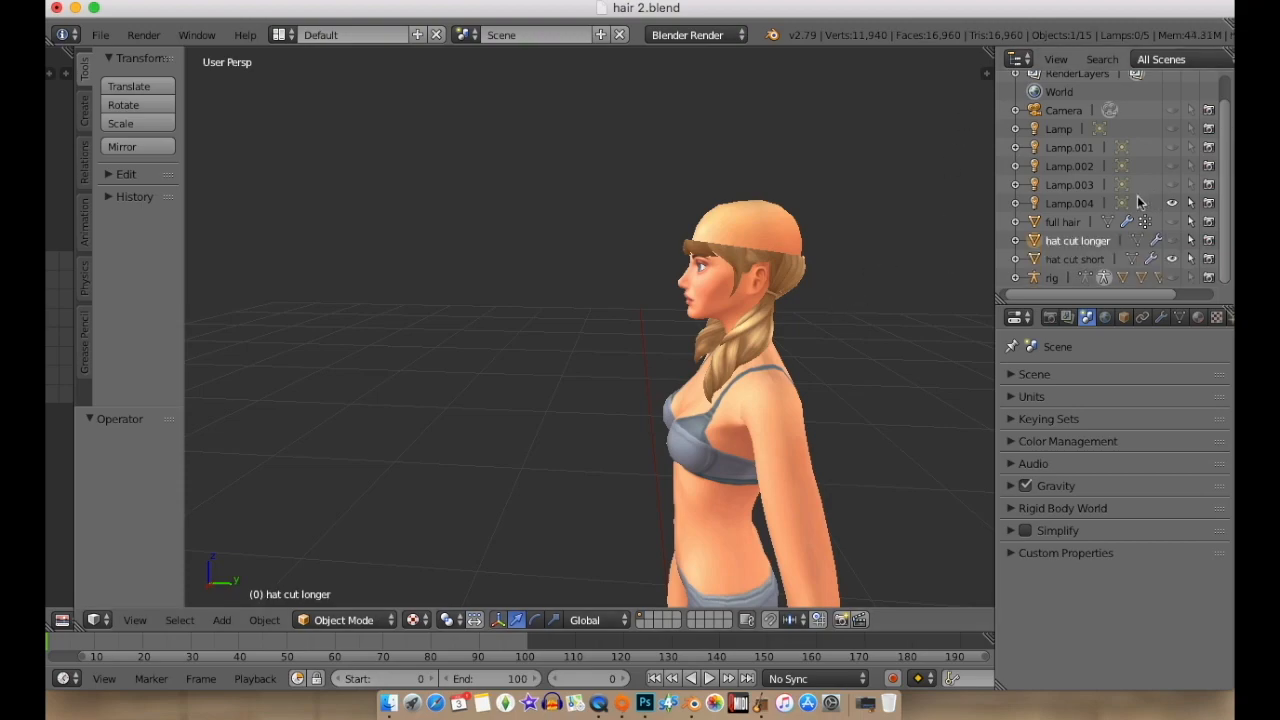
Move the whole hat cut short mesh about -0.221 along the X axis in Edit Mode, off the sim's head.
click(1083, 223)
click(1097, 263)
middle_drag(528, 271, 737, 270)
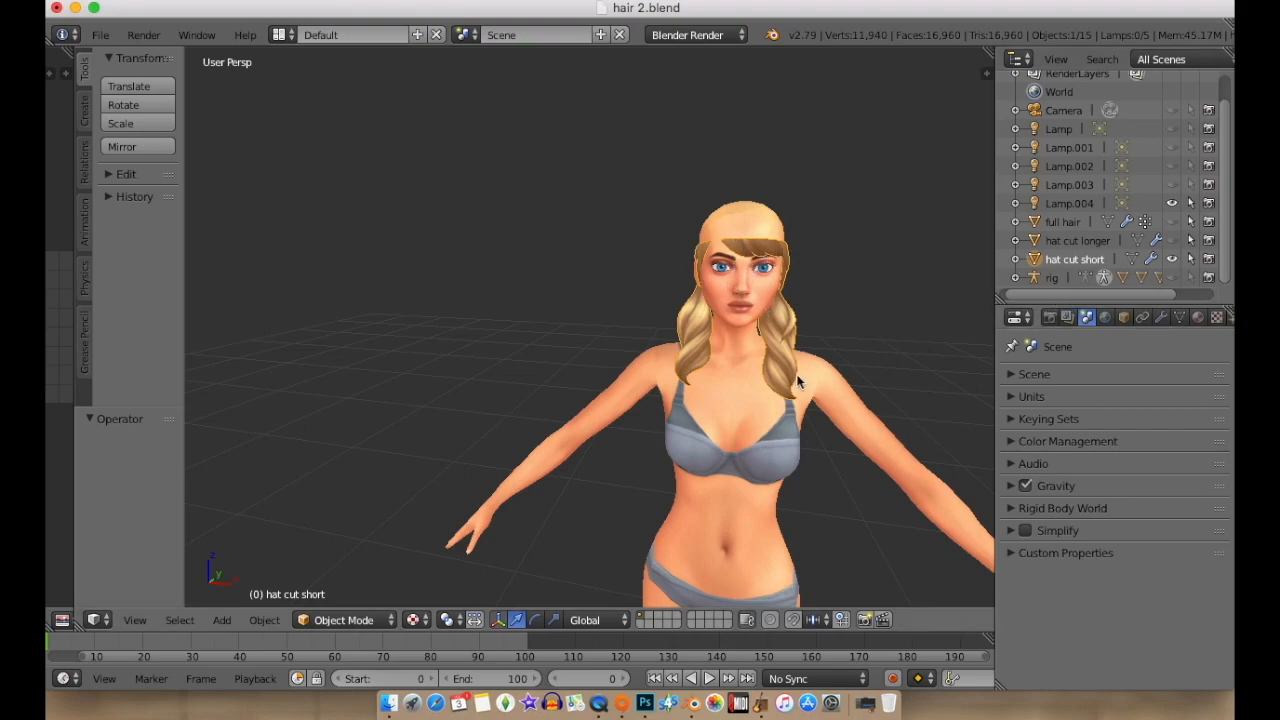
click(335, 620)
click(340, 575)
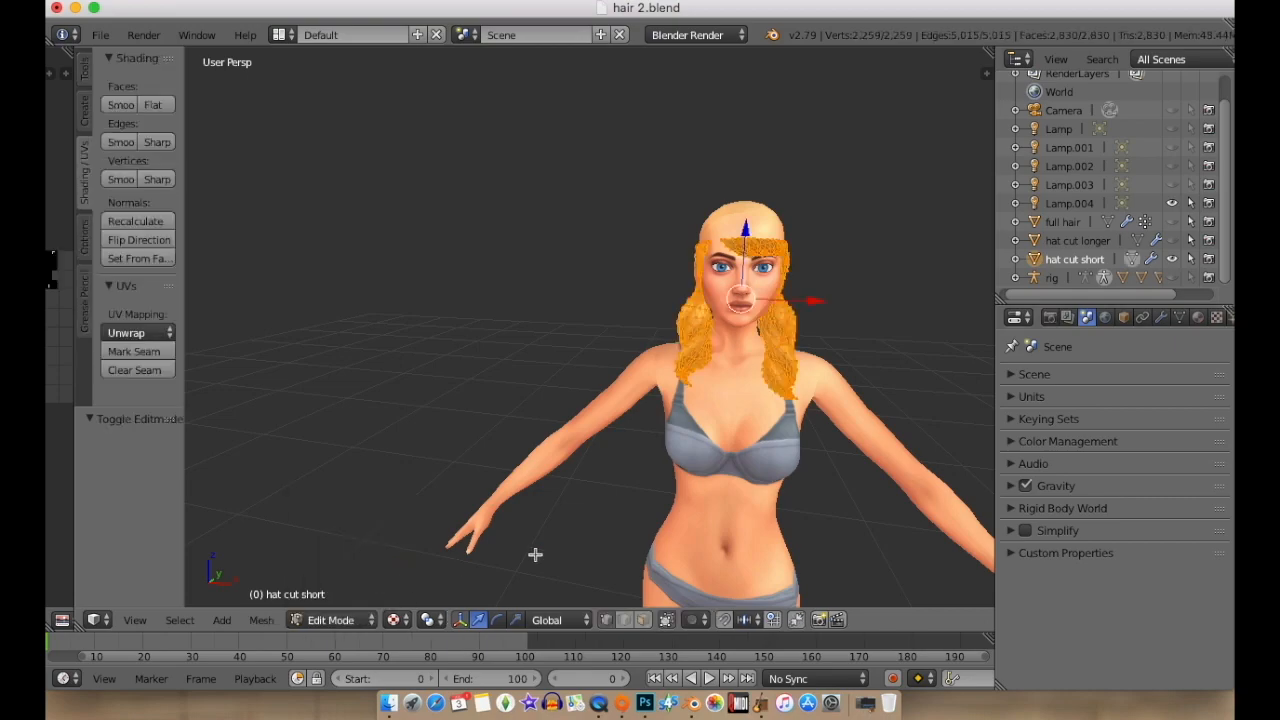
drag(816, 300, 705, 298)
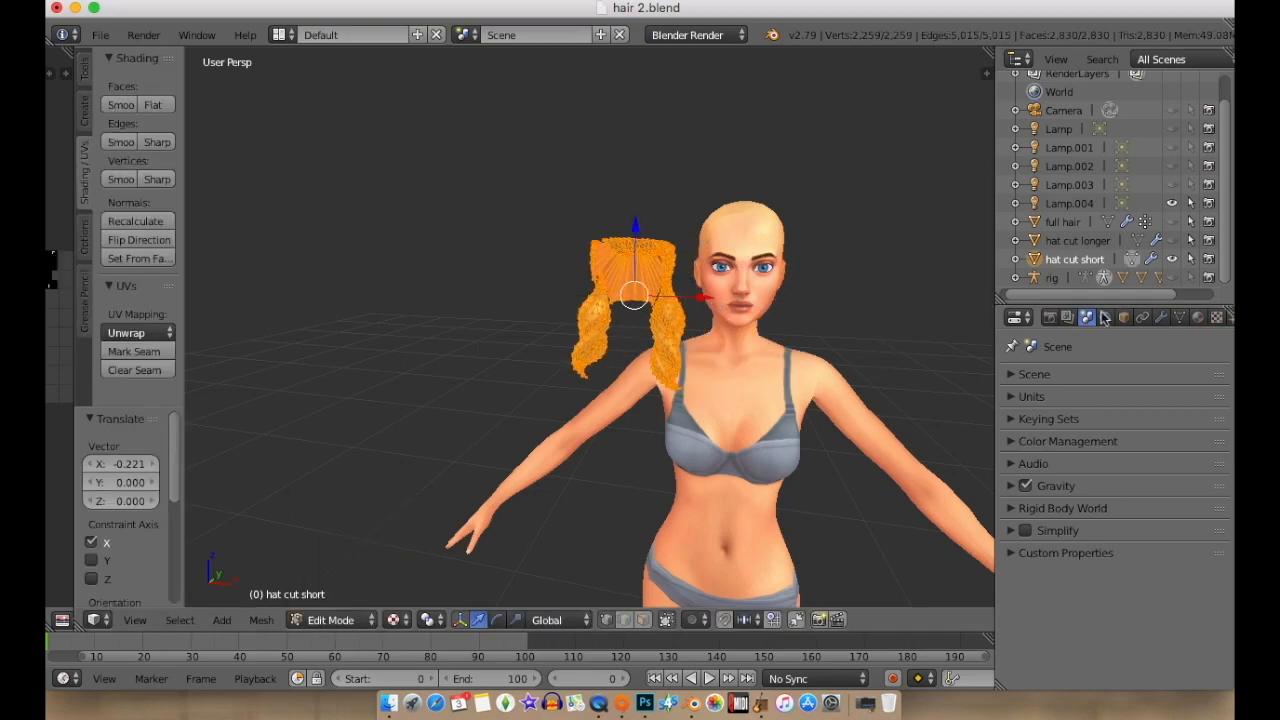
Add a Mirror modifier to the hat cut short mesh and return to Object Mode.
click(1160, 317)
click(1050, 380)
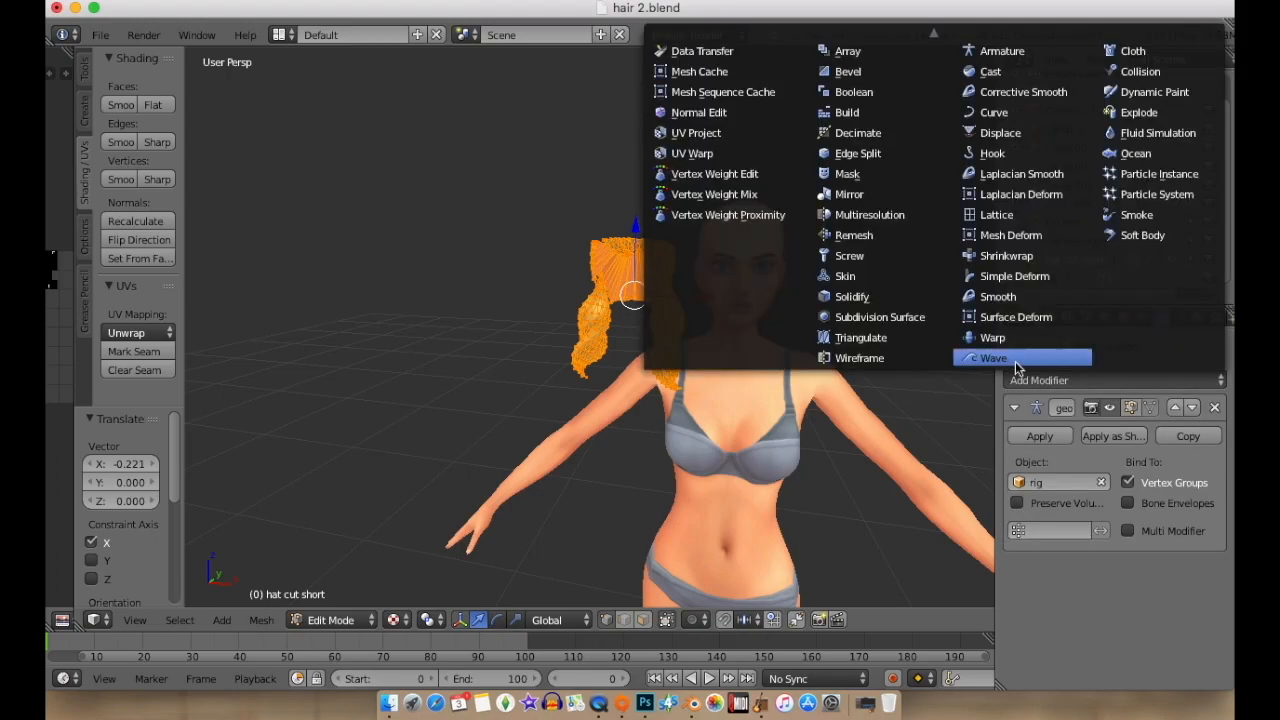
click(851, 195)
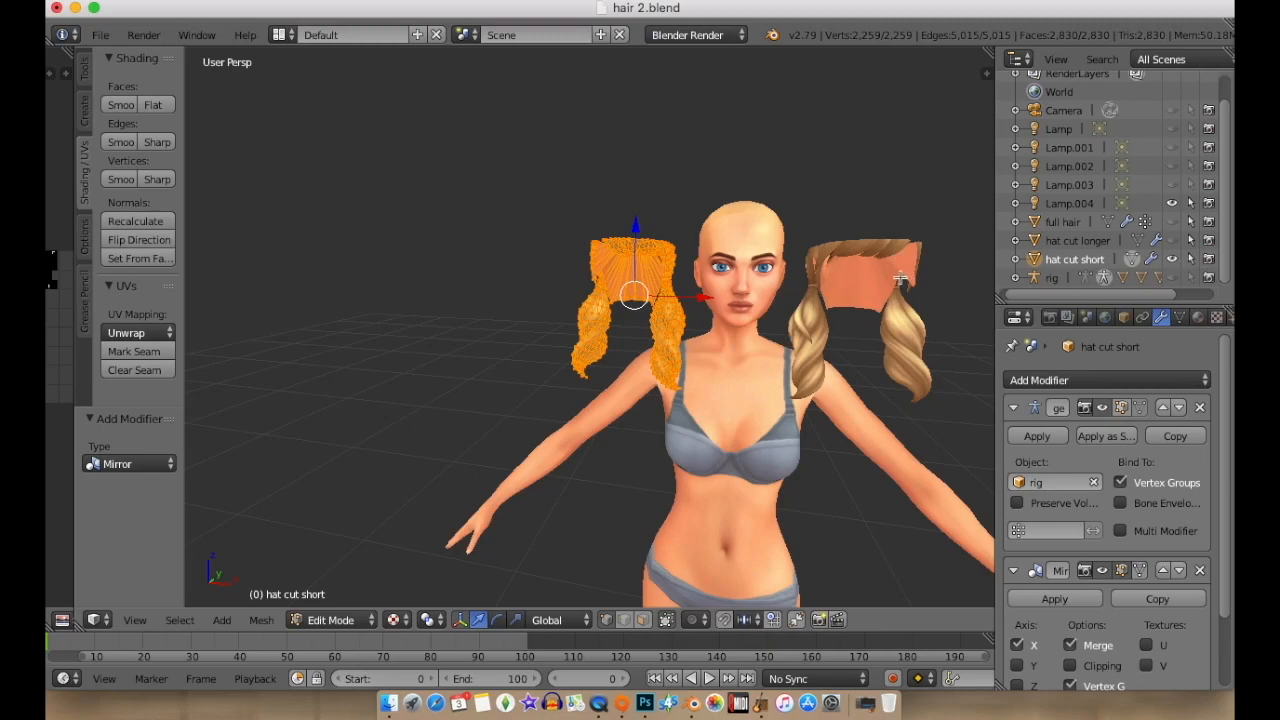
click(328, 620)
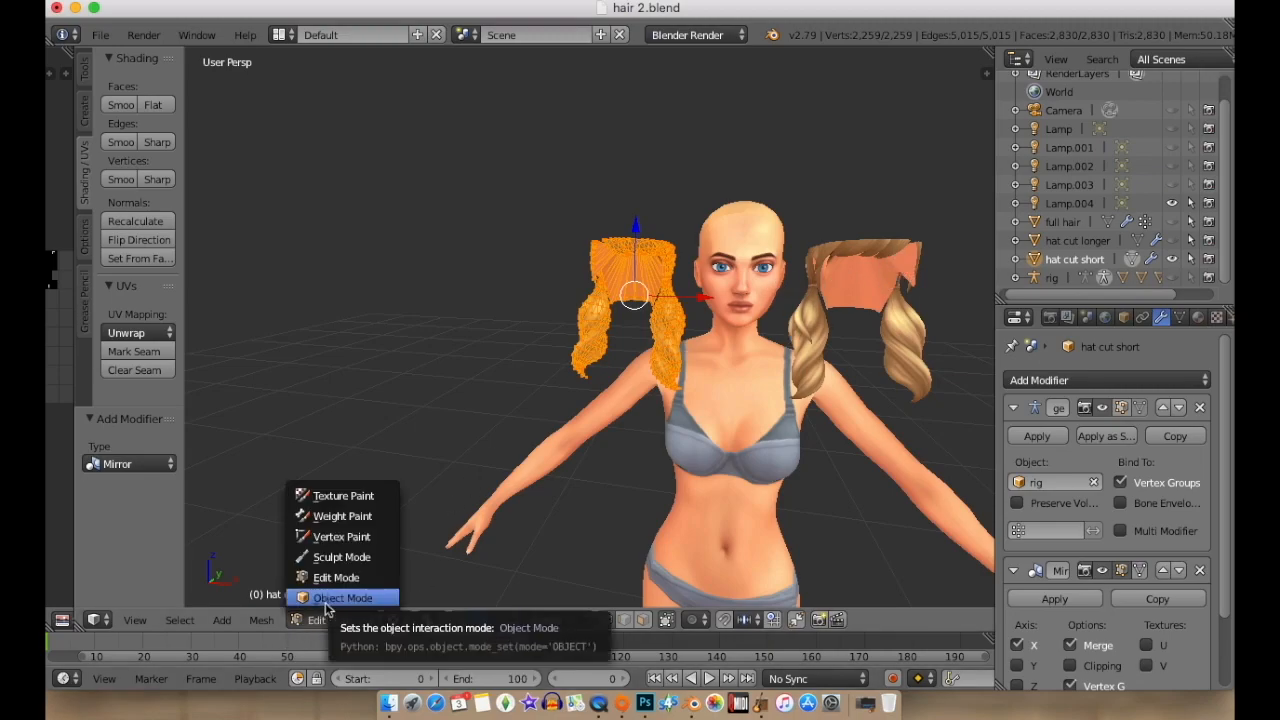
click(330, 597)
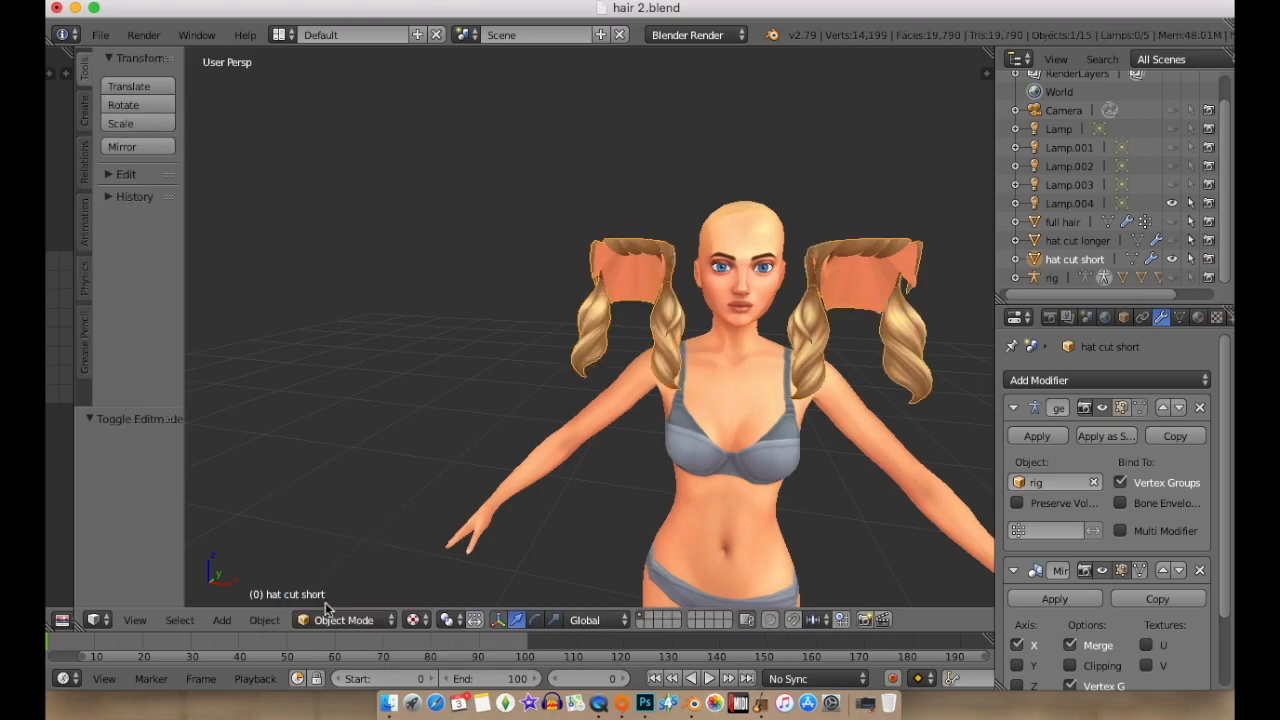
Apply the Mirror modifier to the hat cut short mesh and enter Edit Mode with nothing selected.
click(1048, 601)
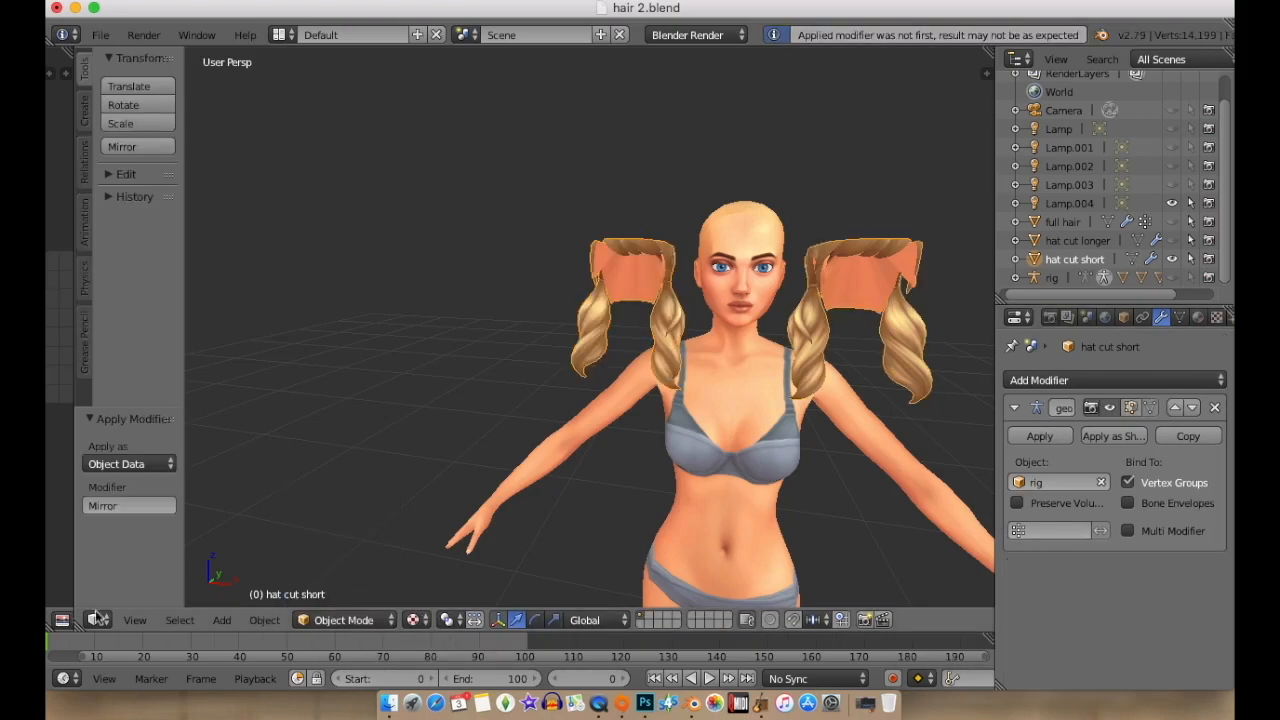
click(322, 620)
click(343, 578)
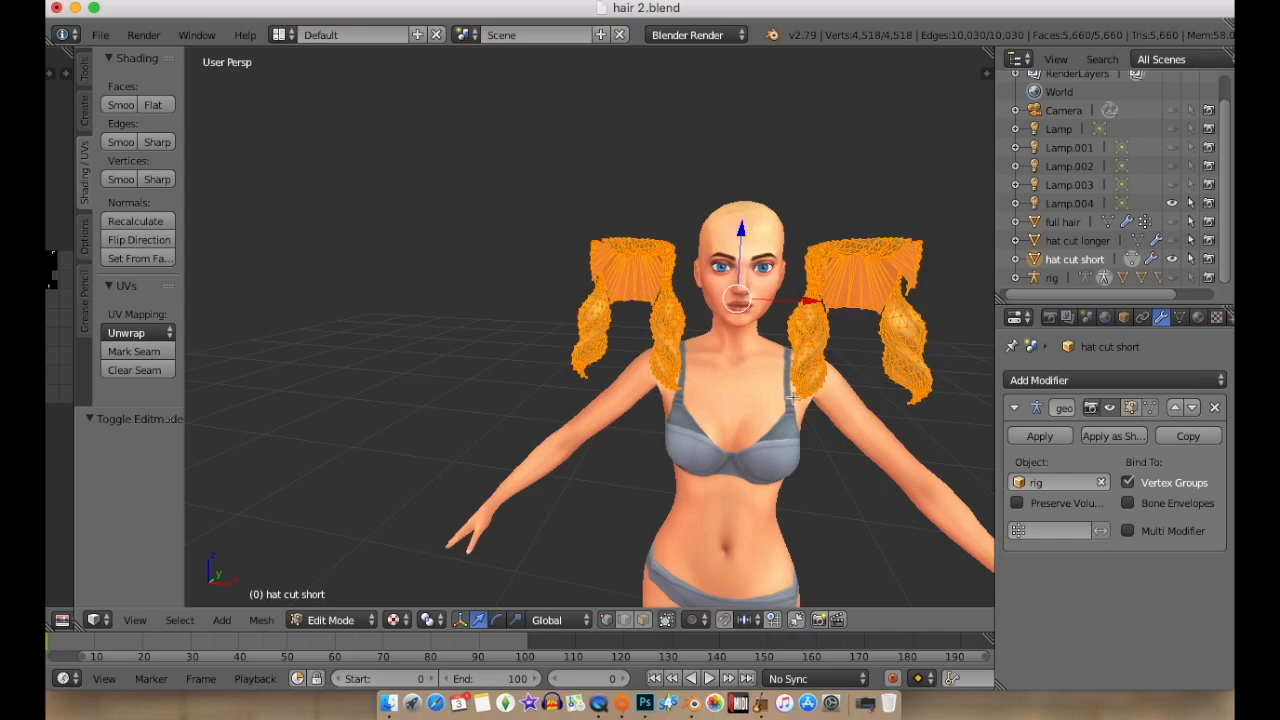
key(a)
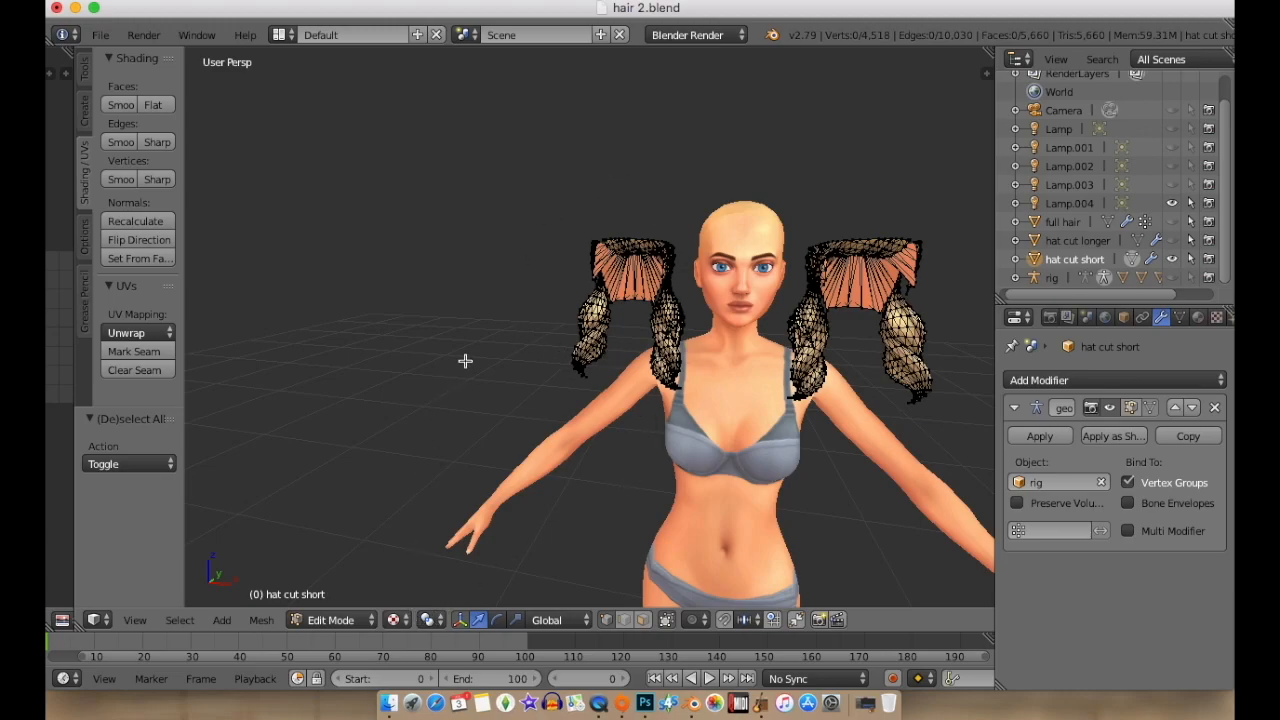
Delete all vertices of the original hat cut short half beside the sim's right side, keeping the mirrored copy.
click(667, 620)
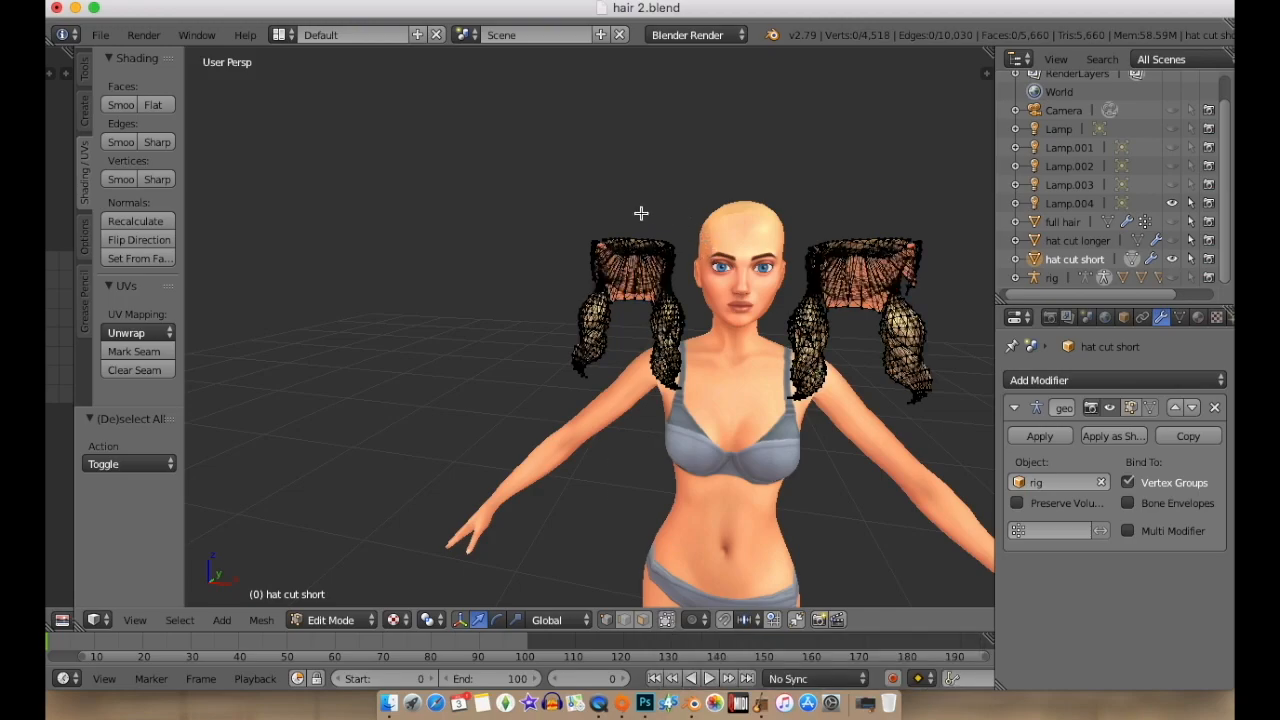
key(b)
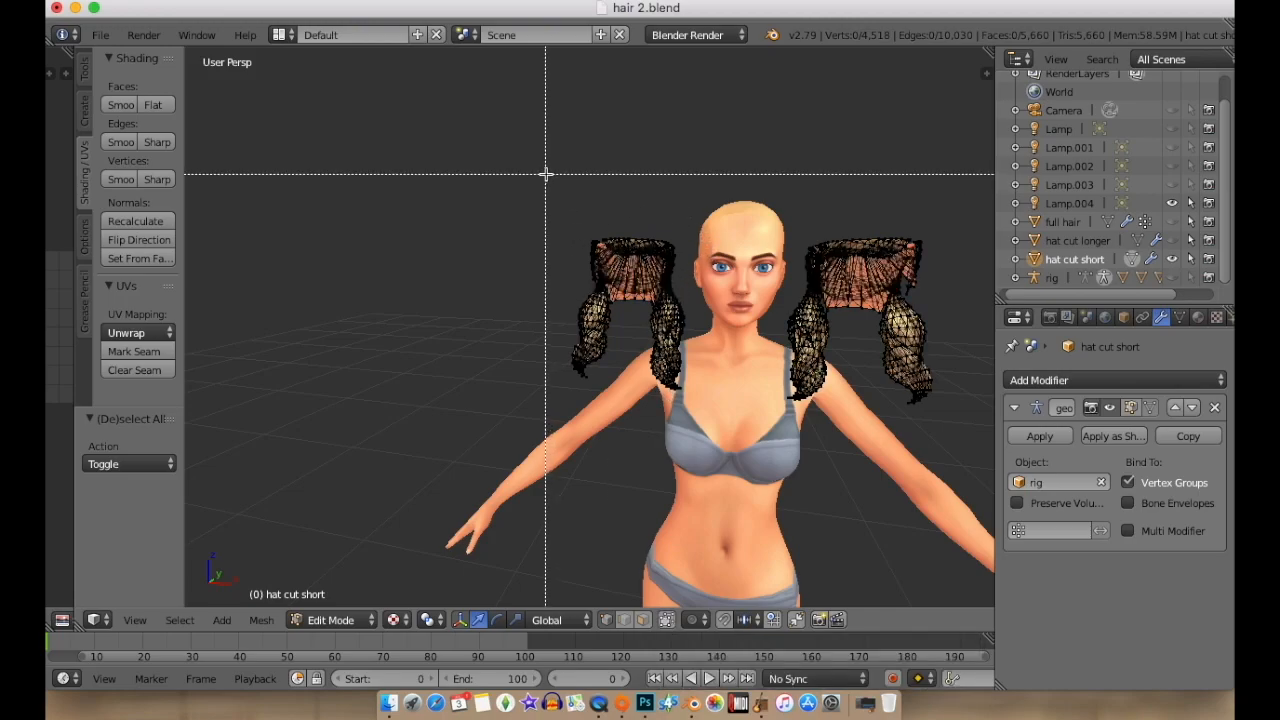
drag(545, 173, 724, 433)
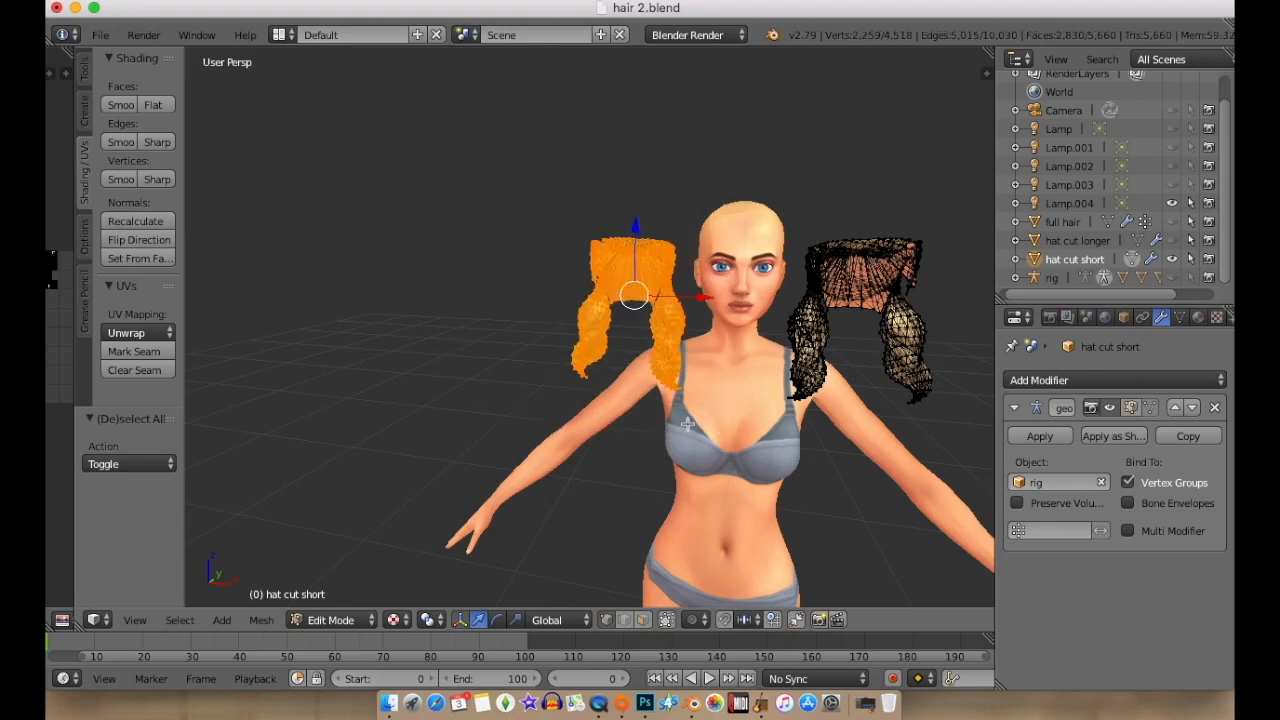
key(x)
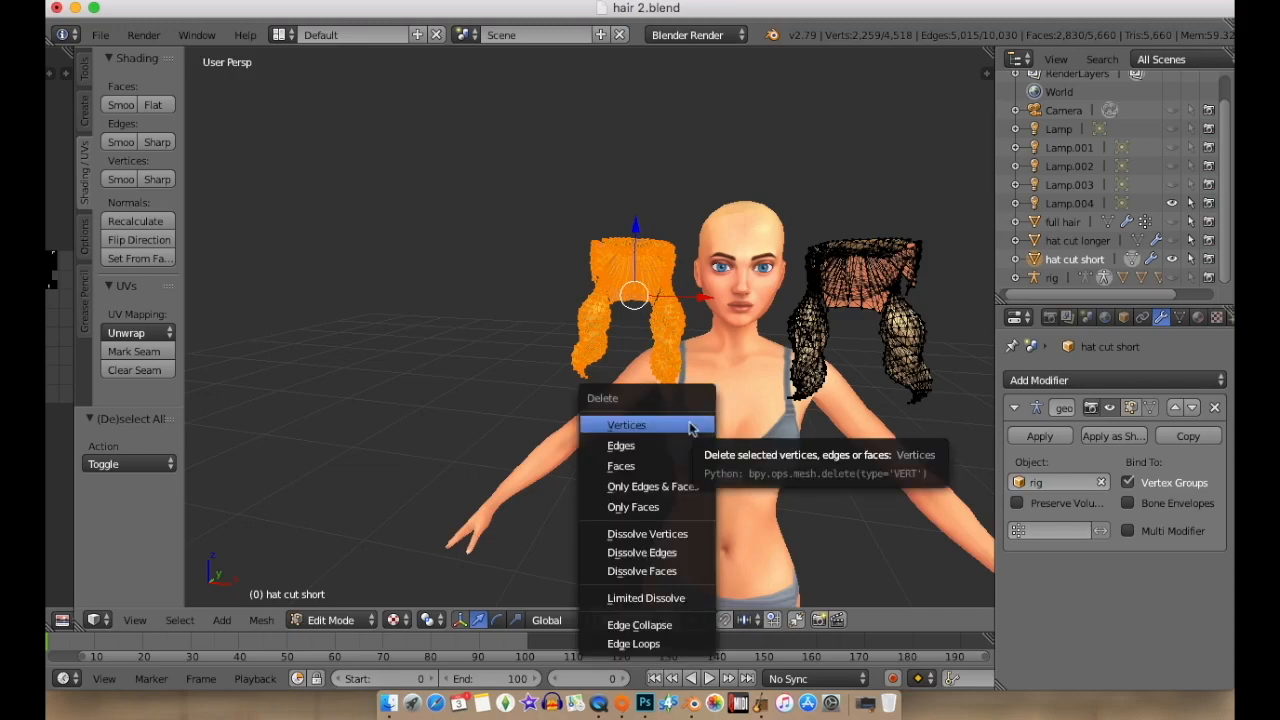
click(689, 426)
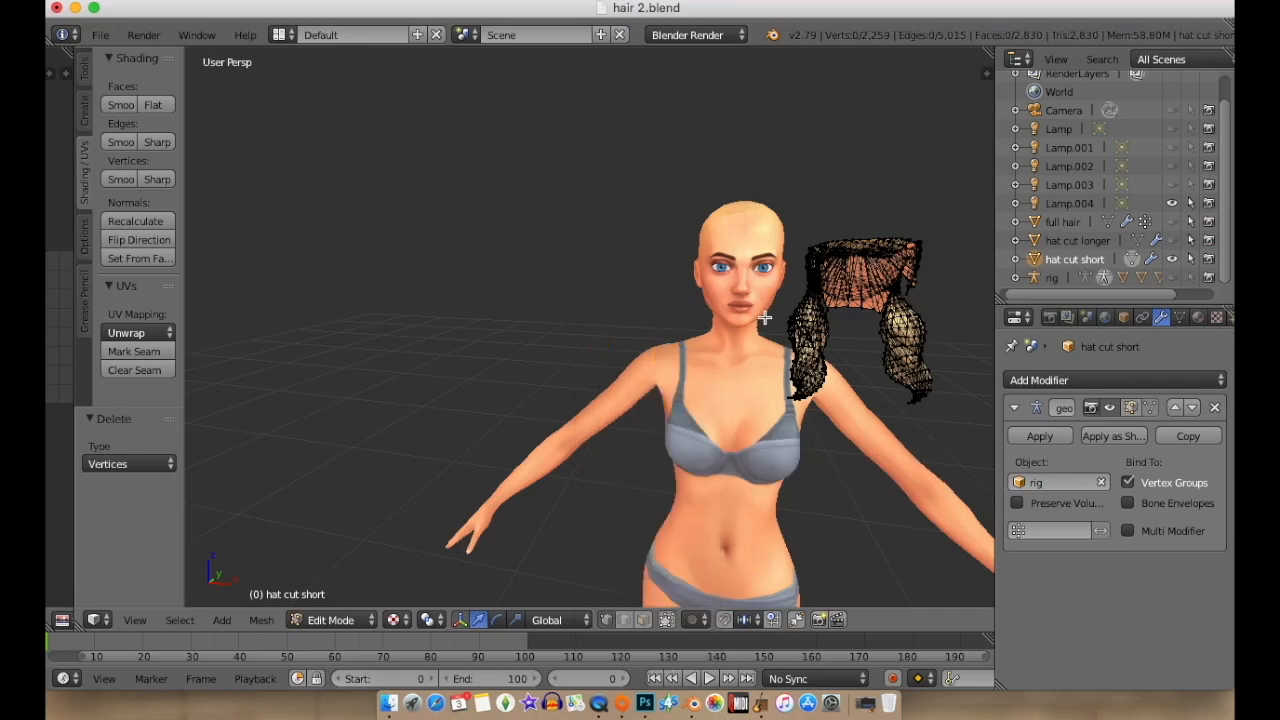
Move the whole remaining hat cut short mesh about -0.218 along the X axis, back onto the sim's head.
key(a)
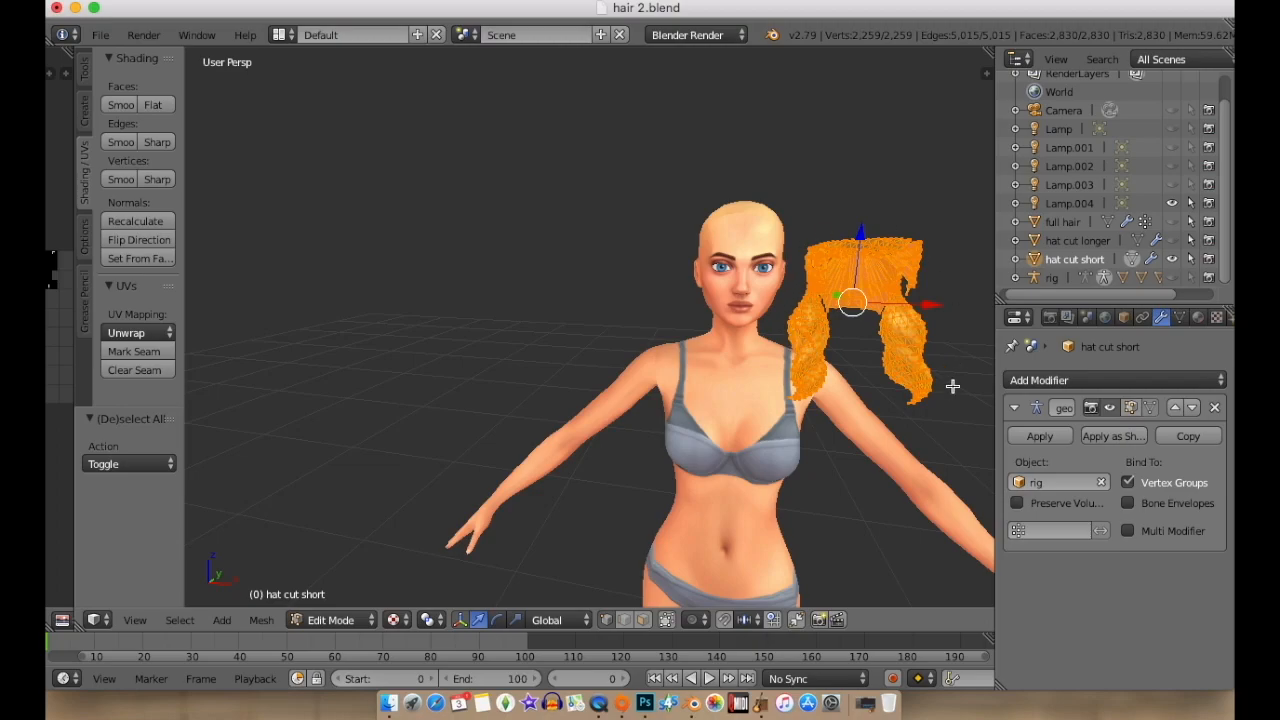
drag(940, 309, 798, 297)
scroll(789, 286, up, 8)
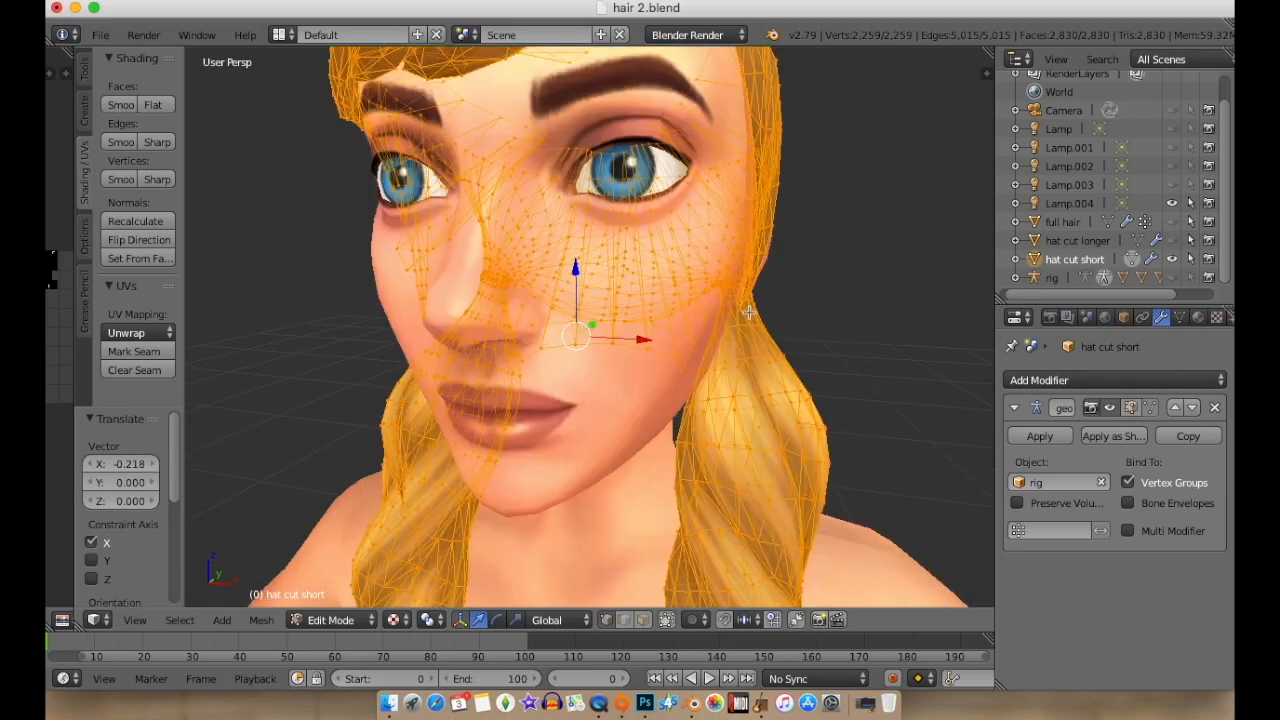
scroll(749, 312, down, 3)
middle_drag(658, 316, 669, 306)
scroll(725, 280, up, 3)
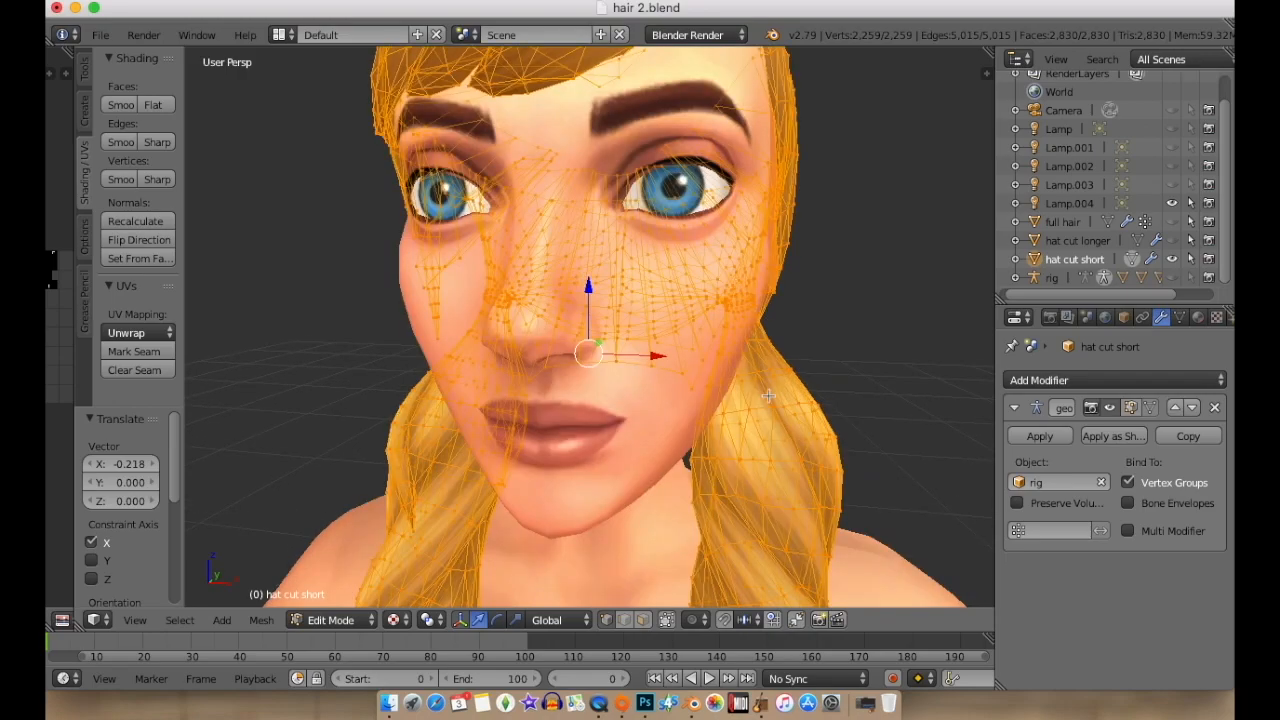
Limit selection to visible and nudge the hat cut short mesh about -0.002 along X to fit the head, and deselect it.
click(667, 621)
middle_drag(820, 374, 783, 276)
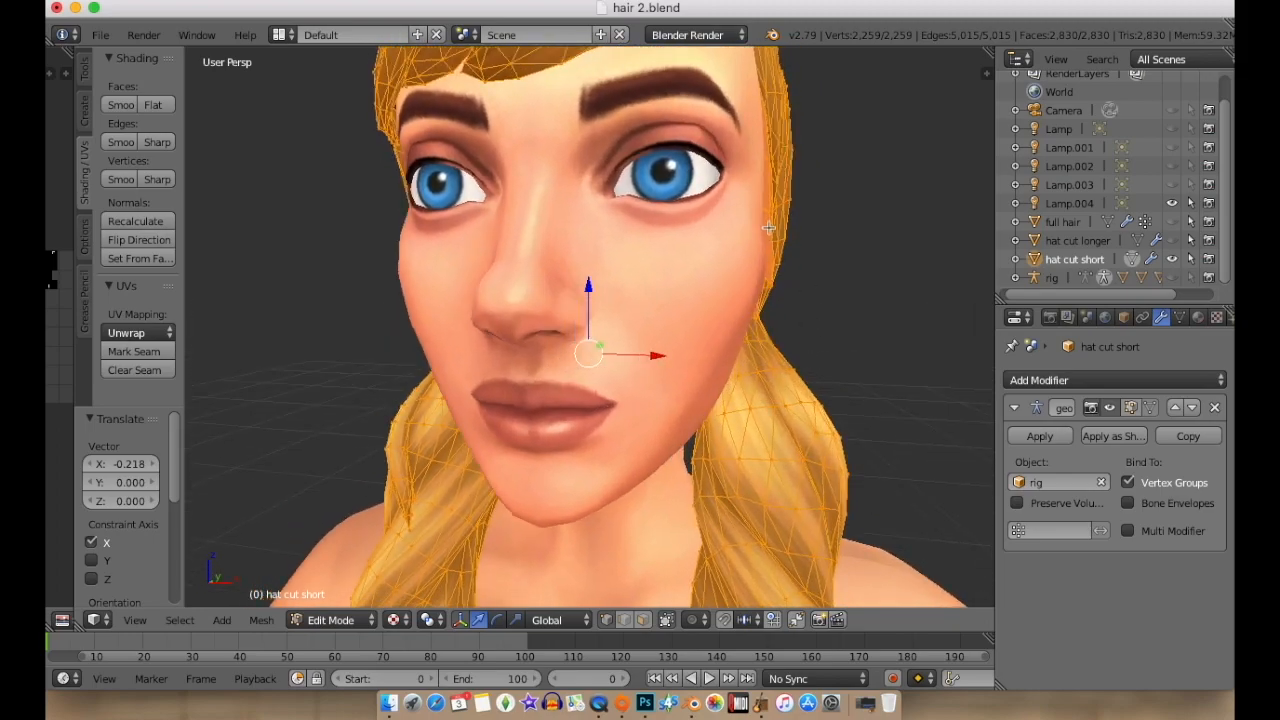
middle_drag(766, 172, 836, 219)
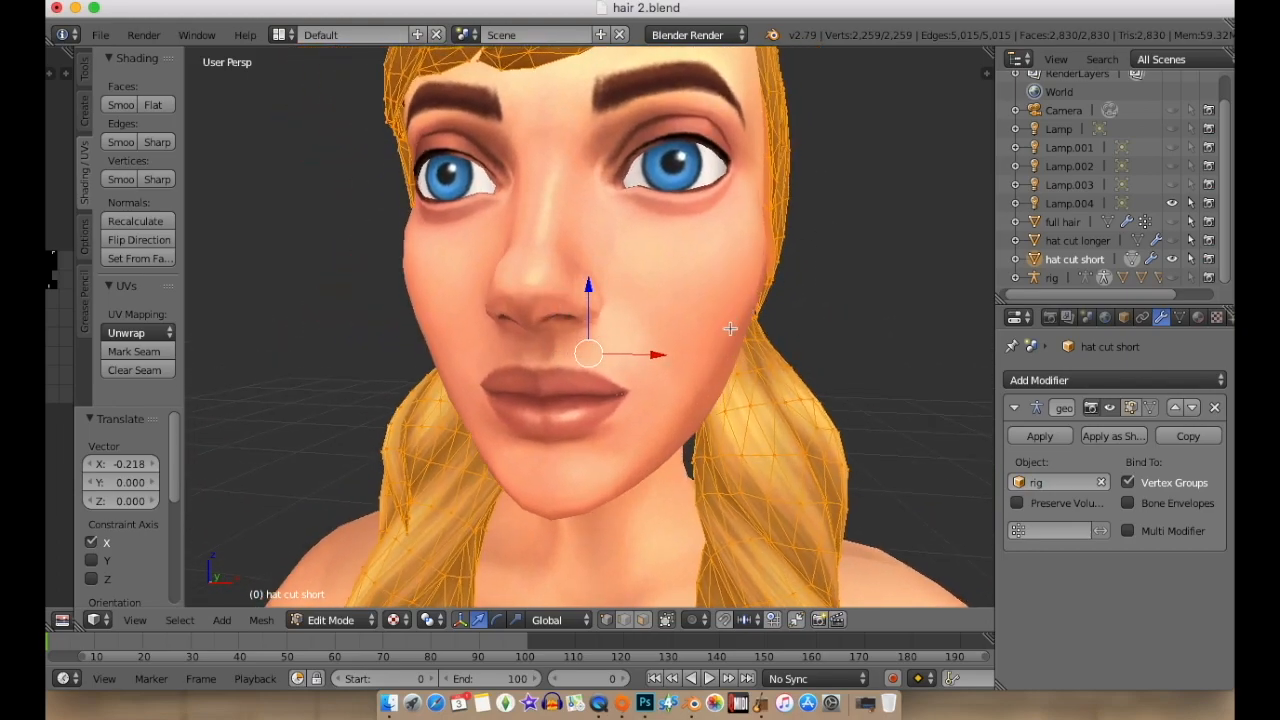
drag(655, 355, 651, 356)
middle_drag(651, 356, 703, 298)
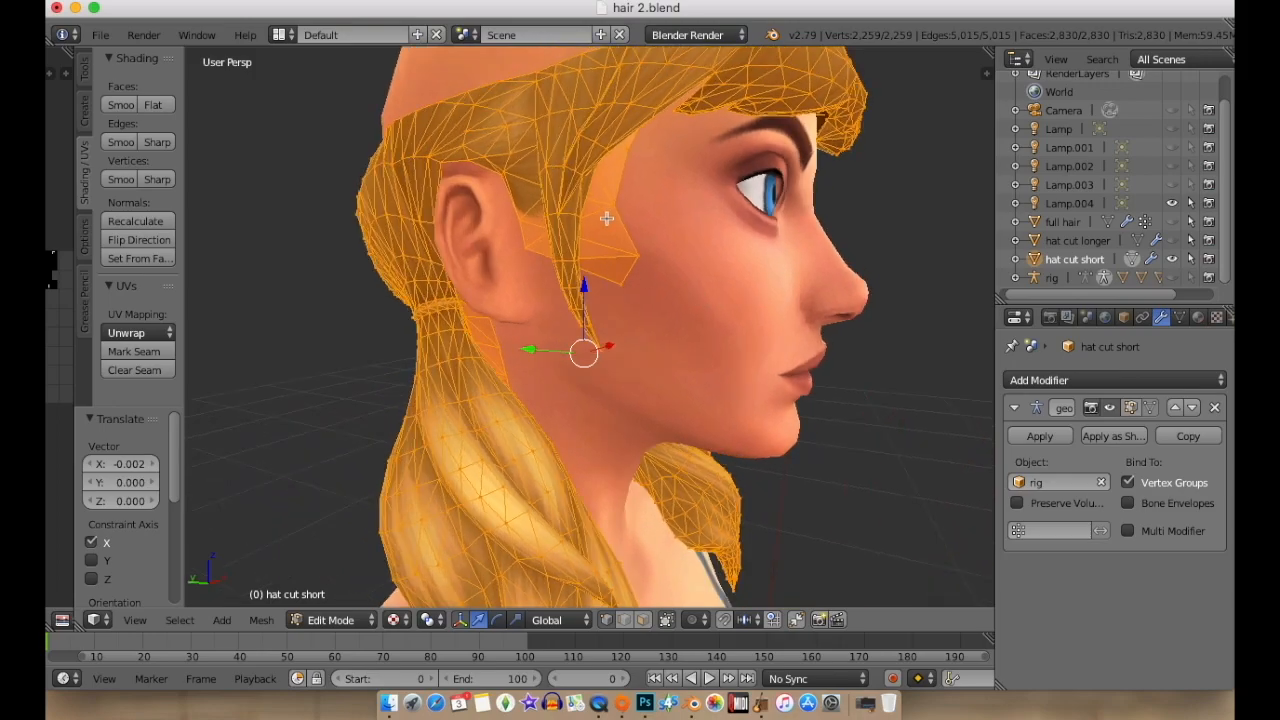
middle_drag(619, 233, 498, 262)
middle_drag(619, 343, 669, 257)
middle_drag(880, 280, 675, 282)
scroll(675, 282, down, 8)
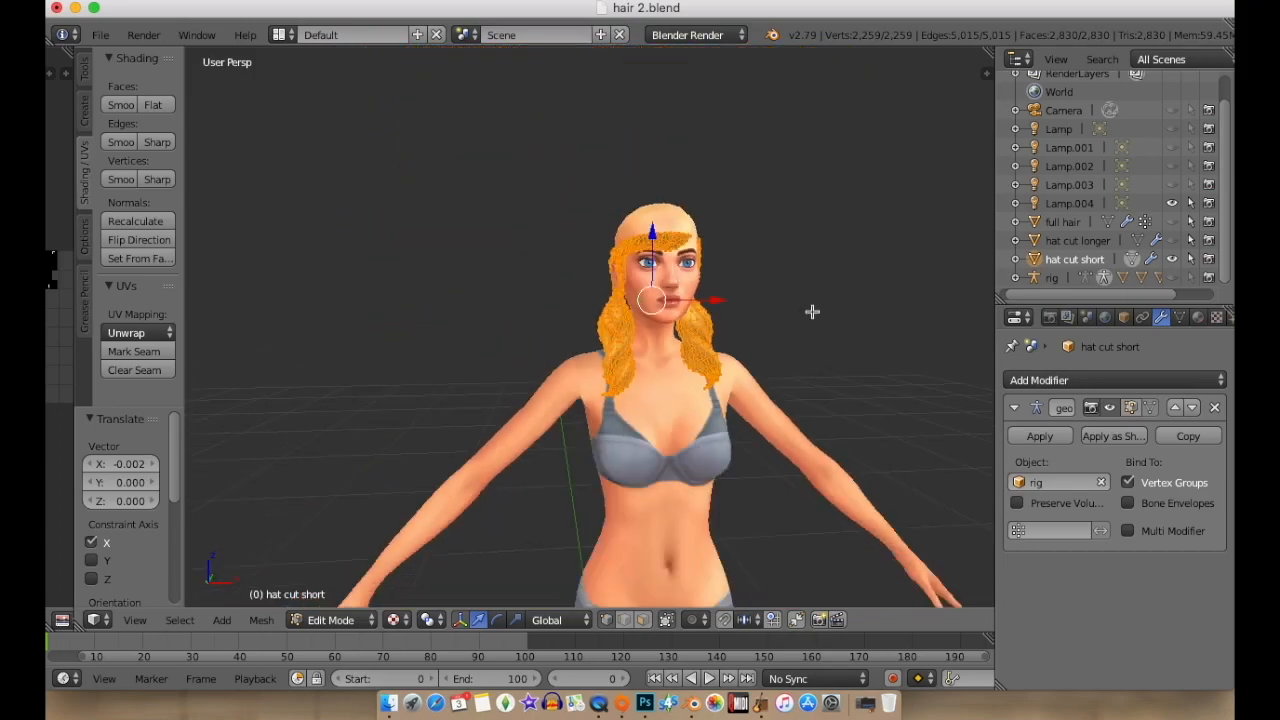
key(a)
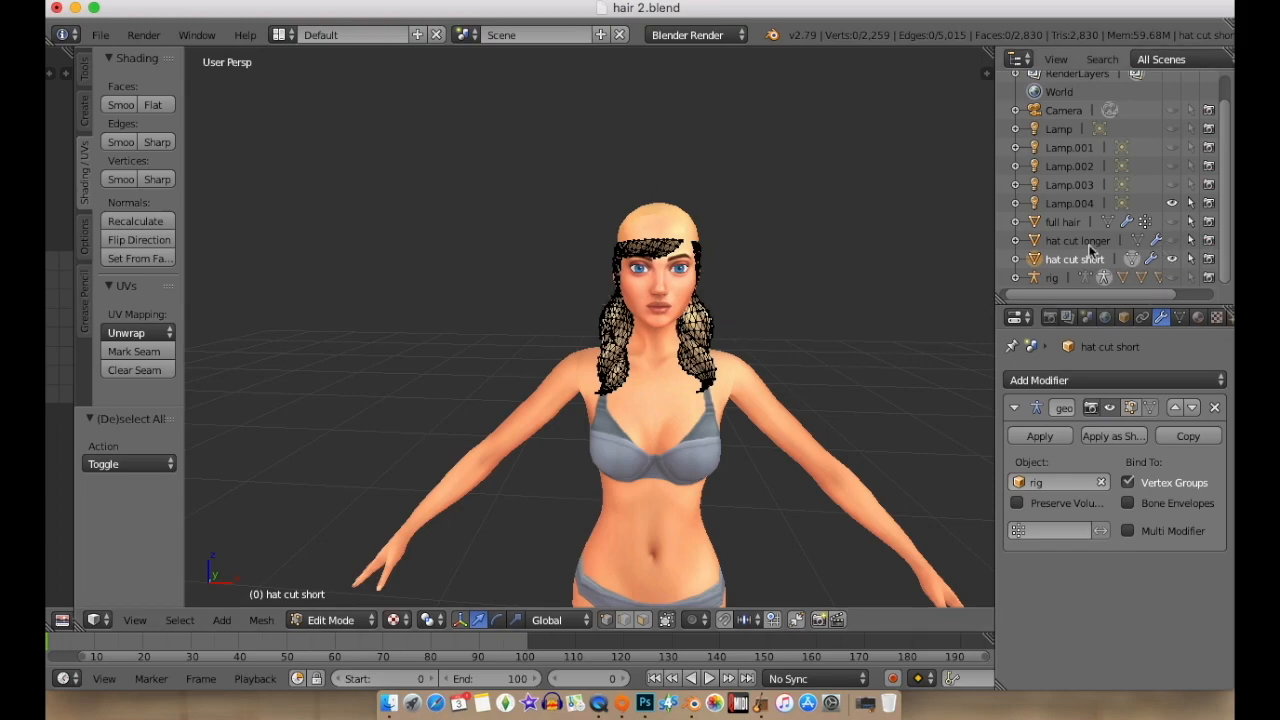
Show hat cut longer in place of hat cut short and apply its Mirror modifier.
click(1085, 242)
click(1170, 243)
click(1171, 258)
mouse_move(808, 314)
middle_down()
mouse_move(783, 325)
mouse_move(795, 334)
middle_up()
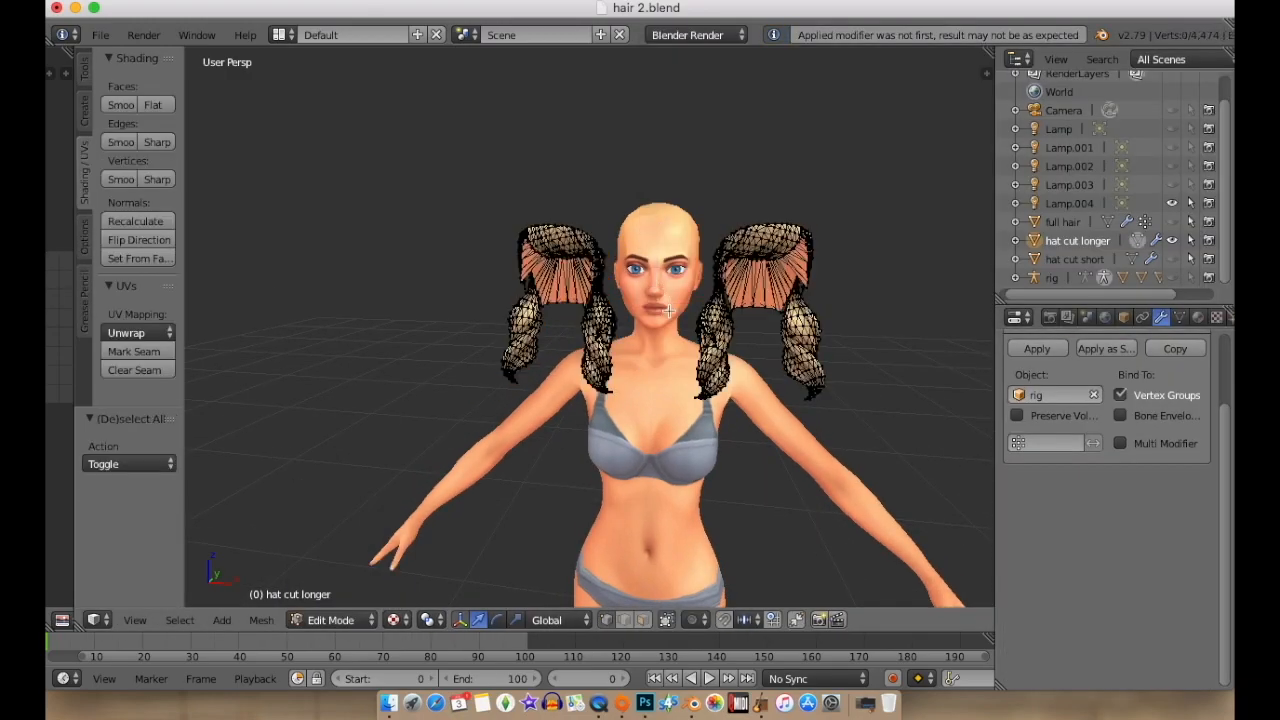
Delete the original half of hat cut longer and move the mirrored copy about -0.198 along X onto the head.
key(b)
drag(466, 180, 697, 543)
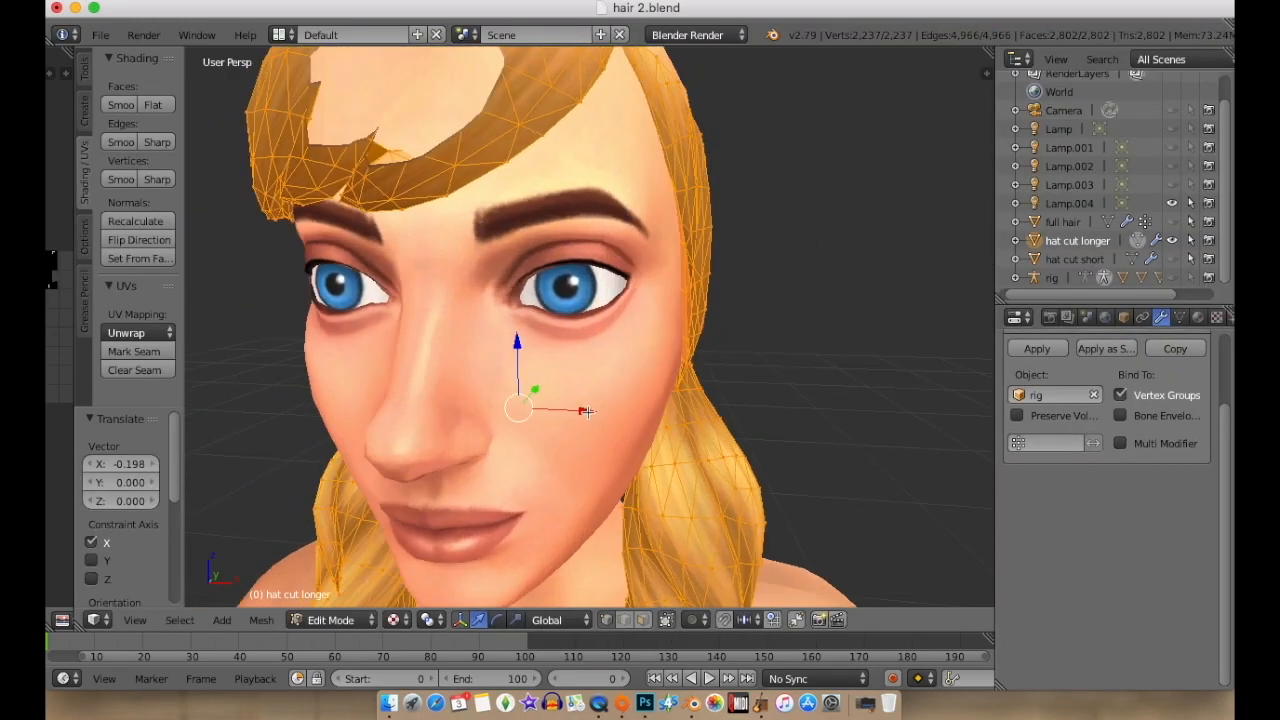
middle_drag(520, 340, 643, 342)
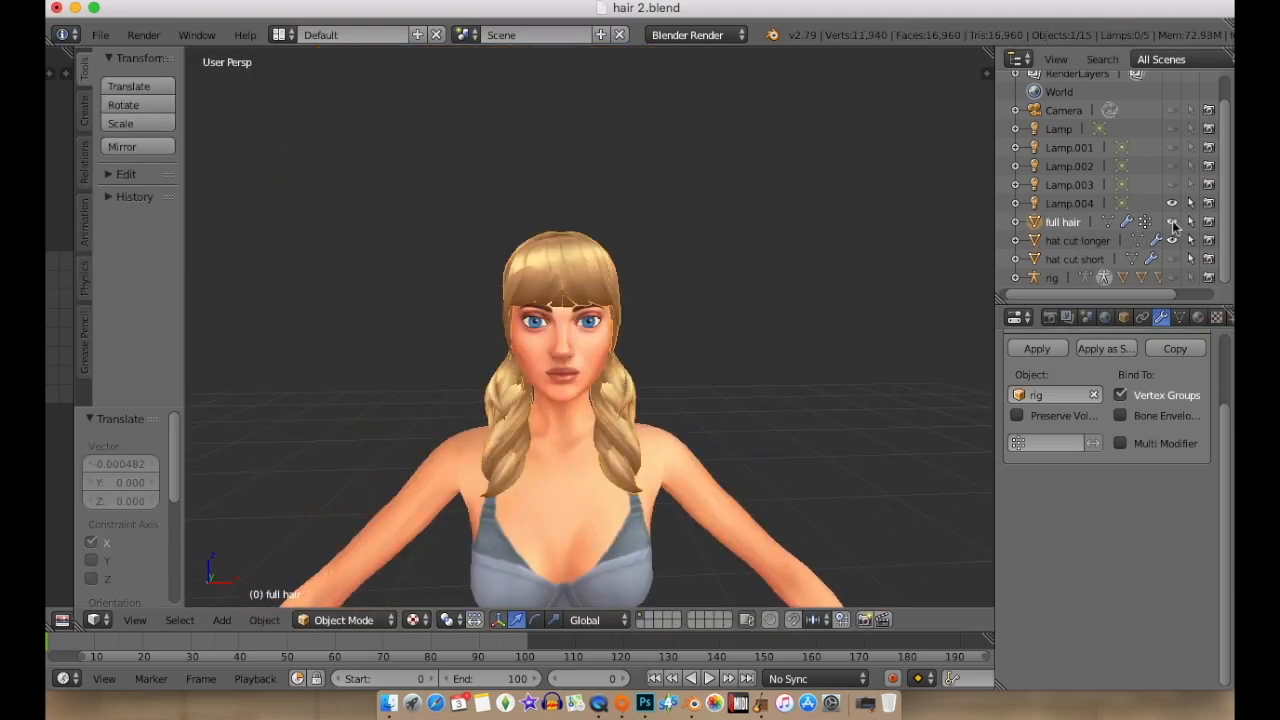
Show full hair in place of hat cut longer in Object Mode and apply its Mirror modifier.
key(Tab)
scroll(1118, 375, up, 2)
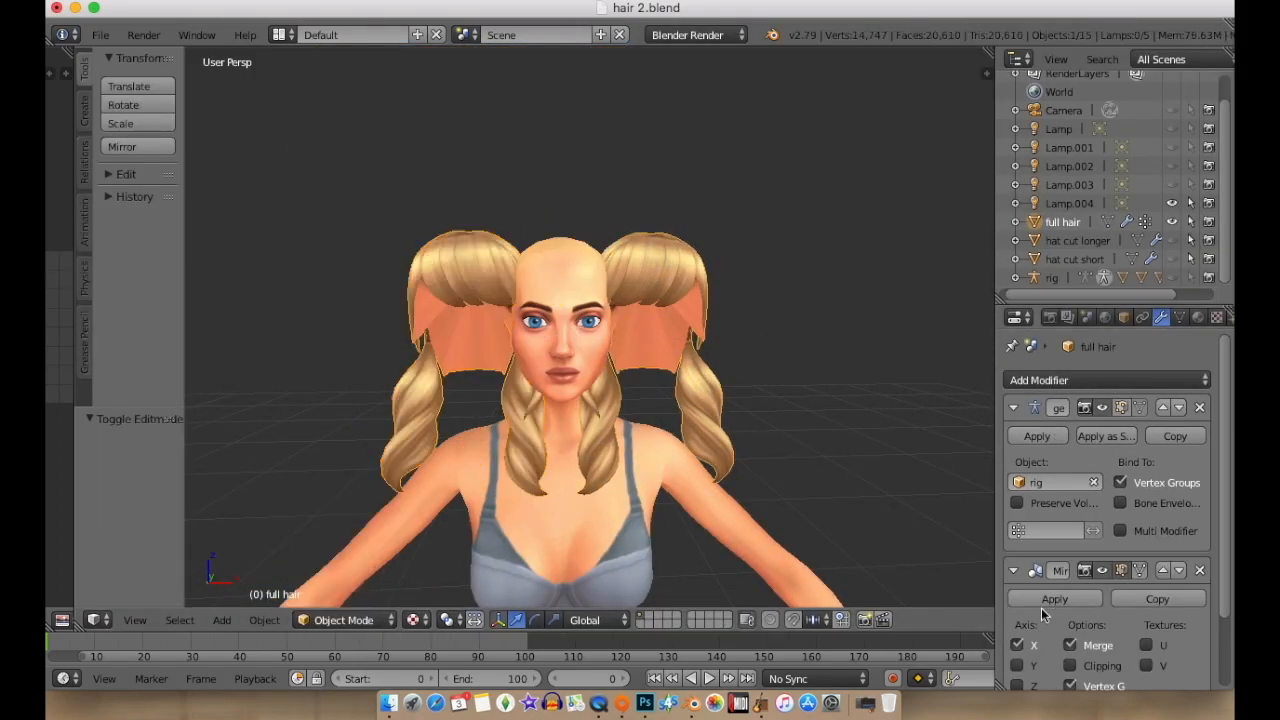
click(1040, 606)
Delete the vertices of the original full hair half on the sim's right side, keeping the mirrored copy.
key(Tab)
key(a)
key(x)
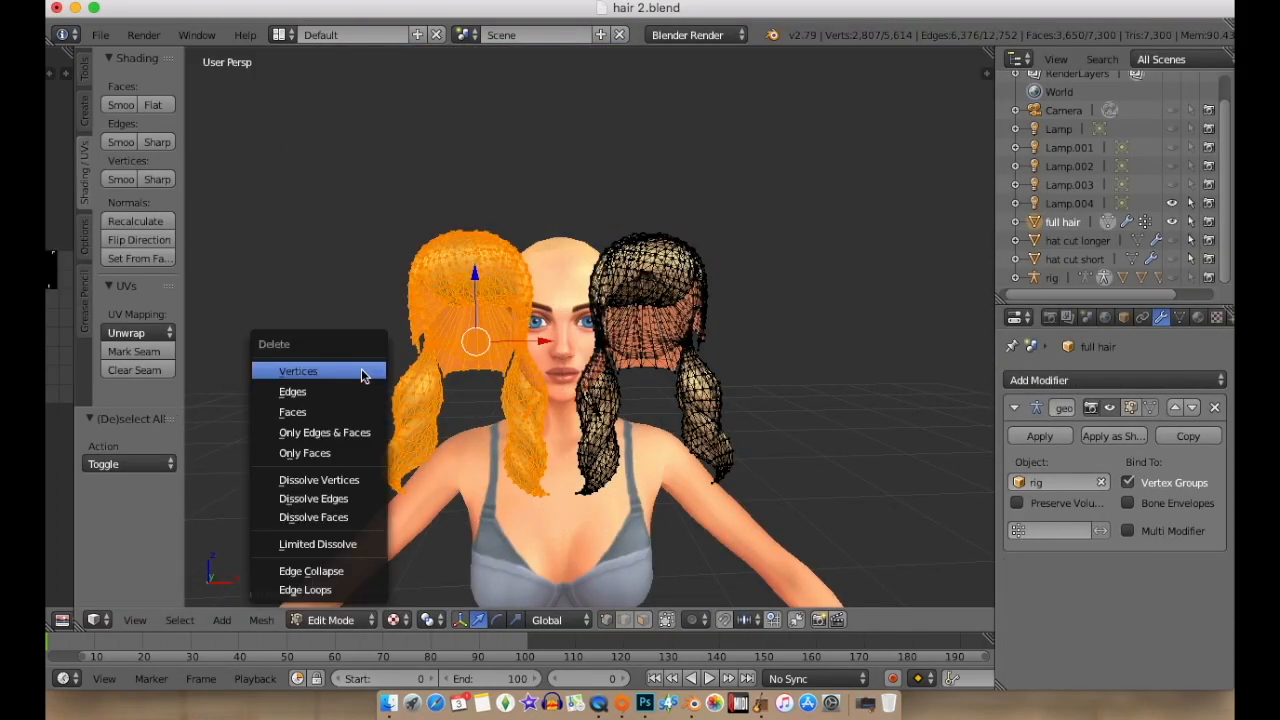
click(366, 368)
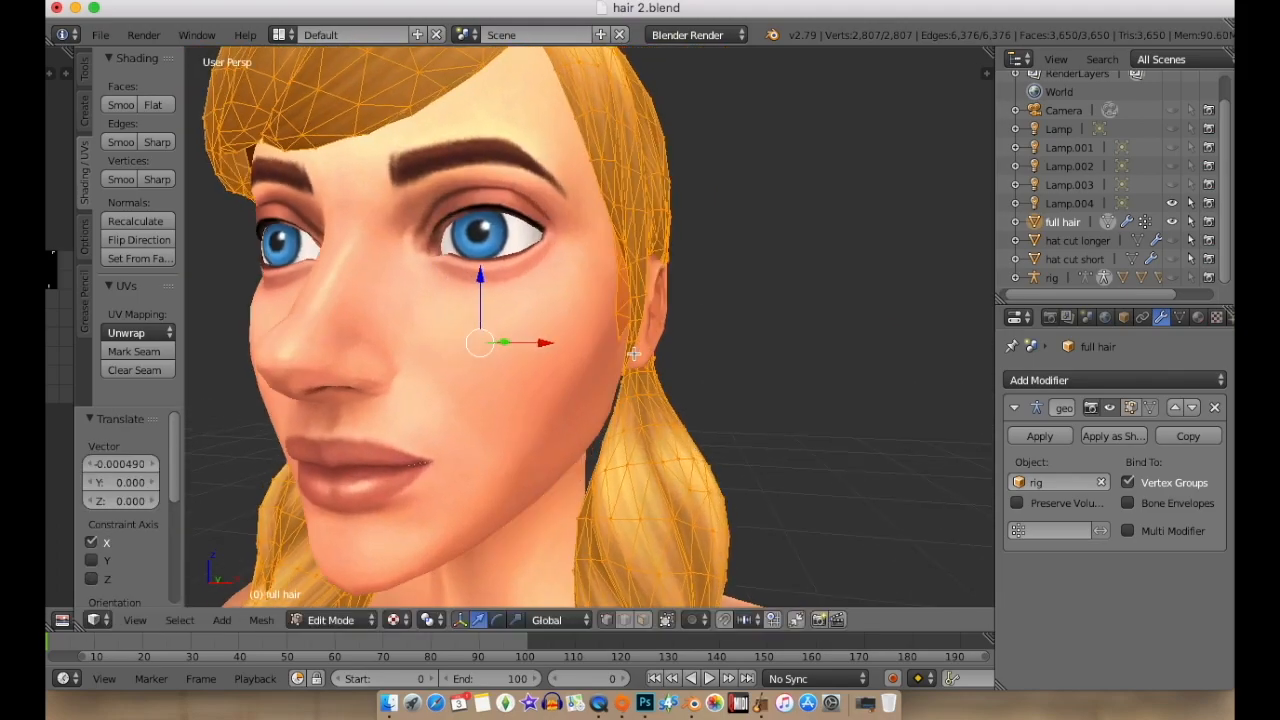
Fit the mirrored full hair onto the head along X, finishing with a nudge of about -0.000506, and check it from all sides.
key(g)
key(x)
click(536, 346)
middle_drag(534, 346, 594, 357)
scroll(594, 357, down, 6)
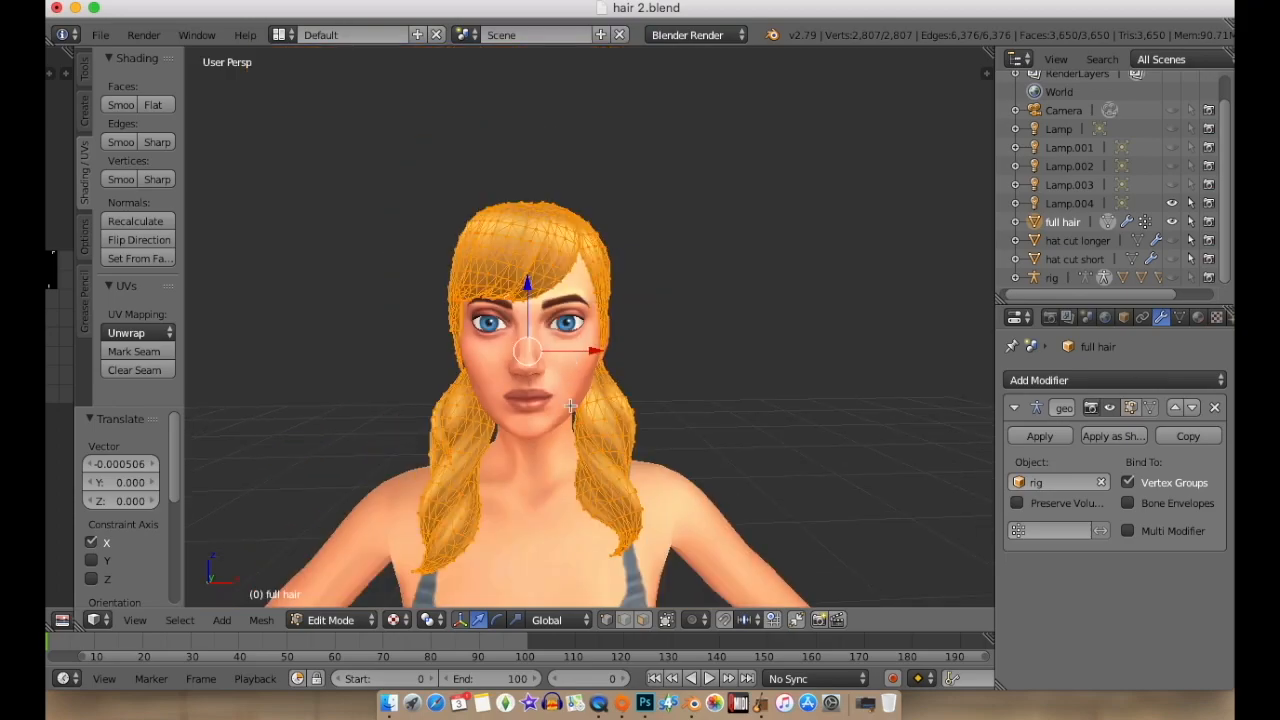
middle_drag(478, 416, 392, 259)
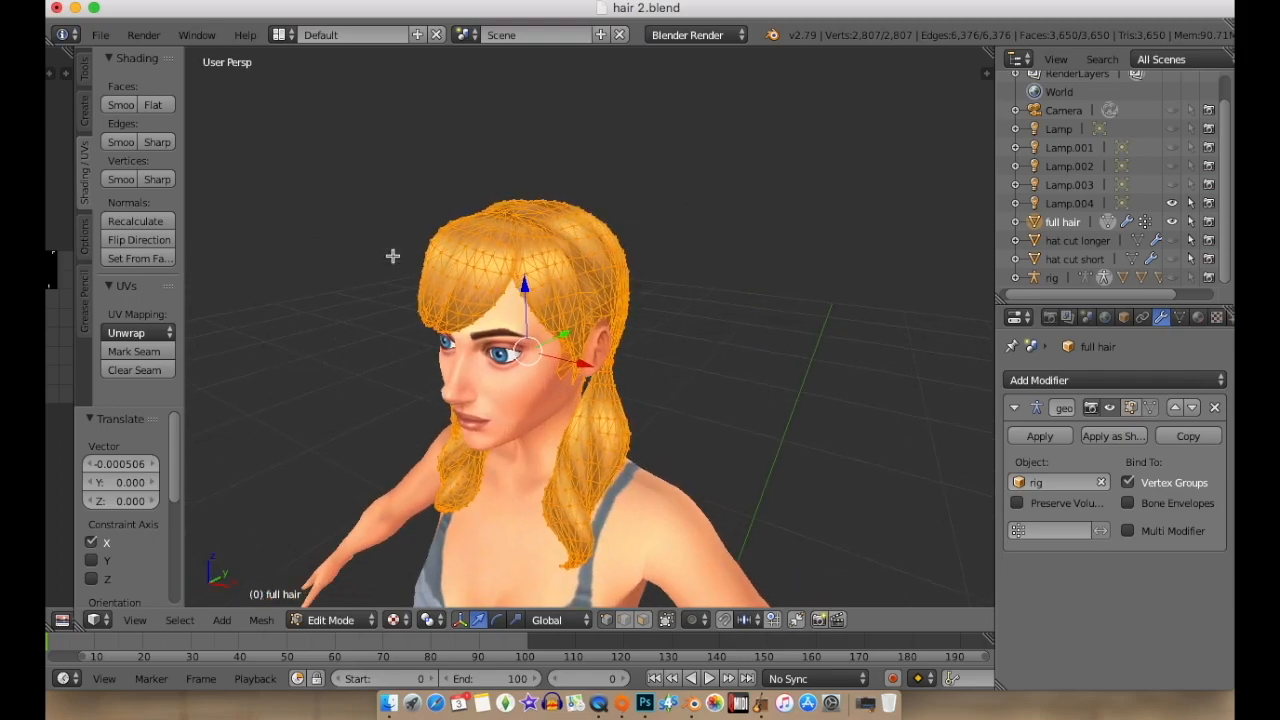
middle_drag(859, 485, 475, 352)
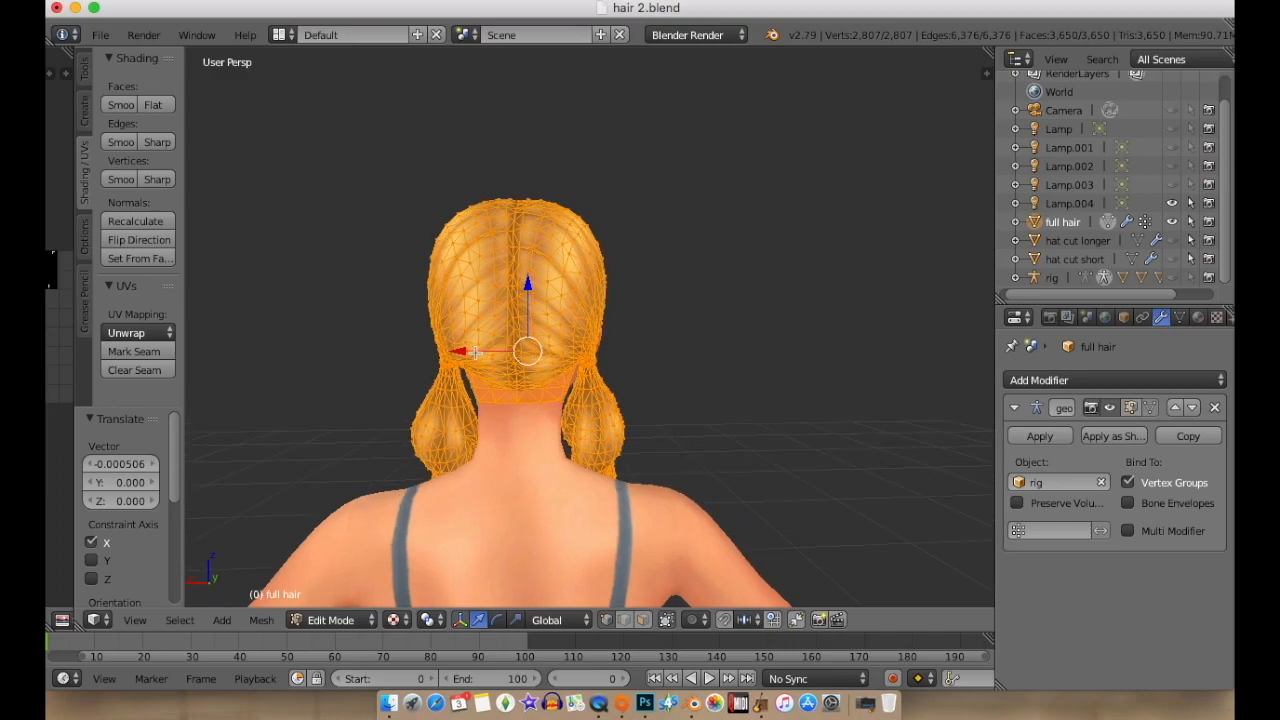
middle_drag(448, 453, 776, 459)
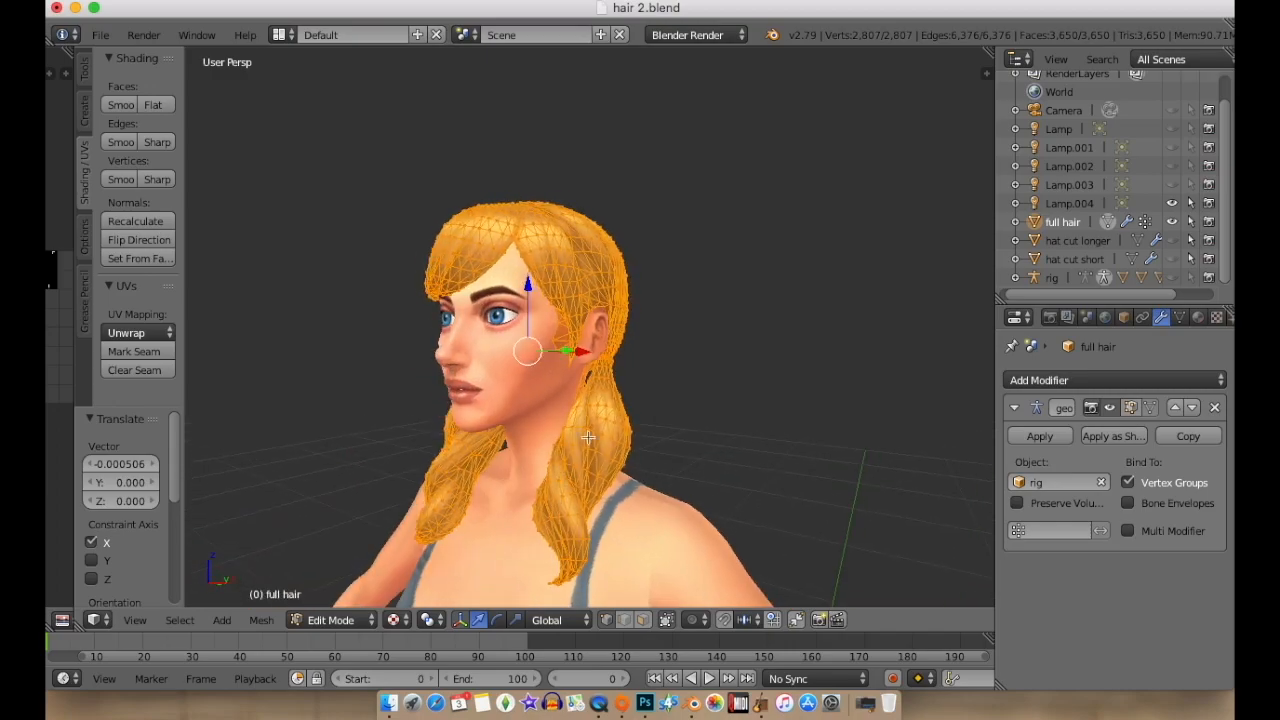
middle_drag(732, 359, 607, 333)
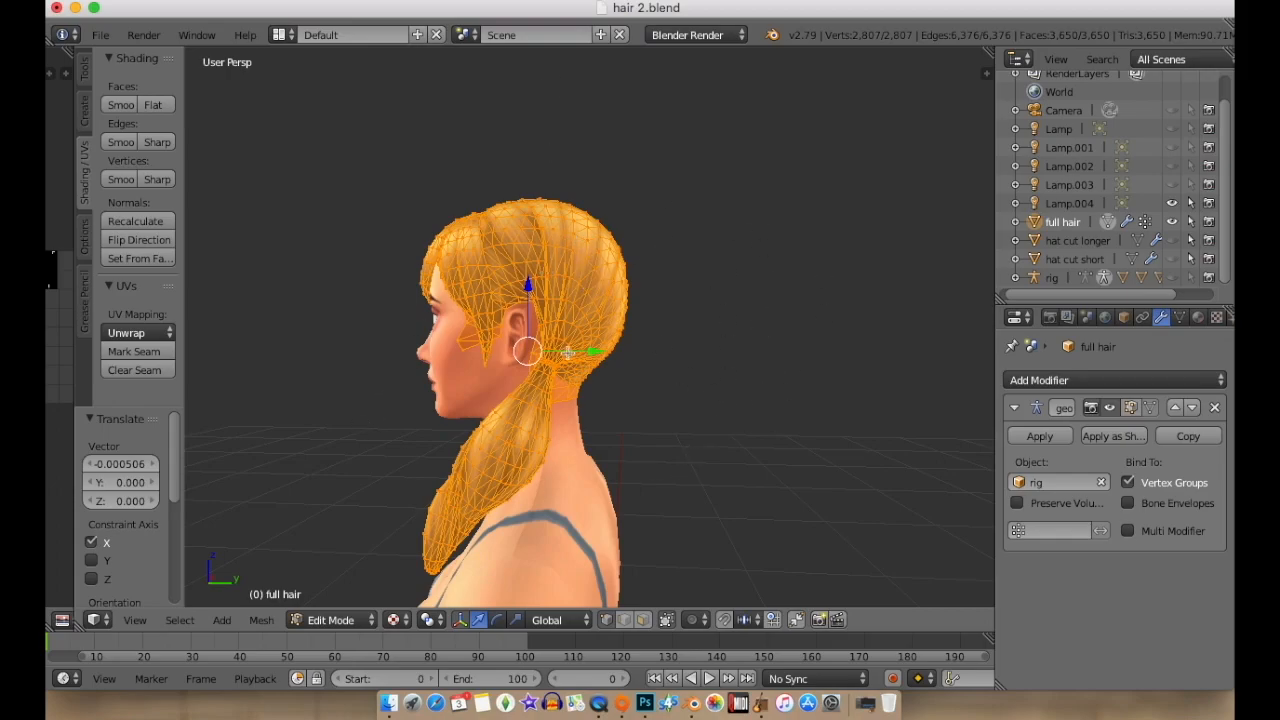
middle_drag(499, 375, 646, 406)
Select all linked strands of the pigtail on the sim's left side, including hidden vertices, and separate the selection from full hair.
click(669, 620)
middle_drag(744, 485, 622, 483)
key(a)
middle_drag(698, 455, 658, 480)
scroll(657, 483, up, 2)
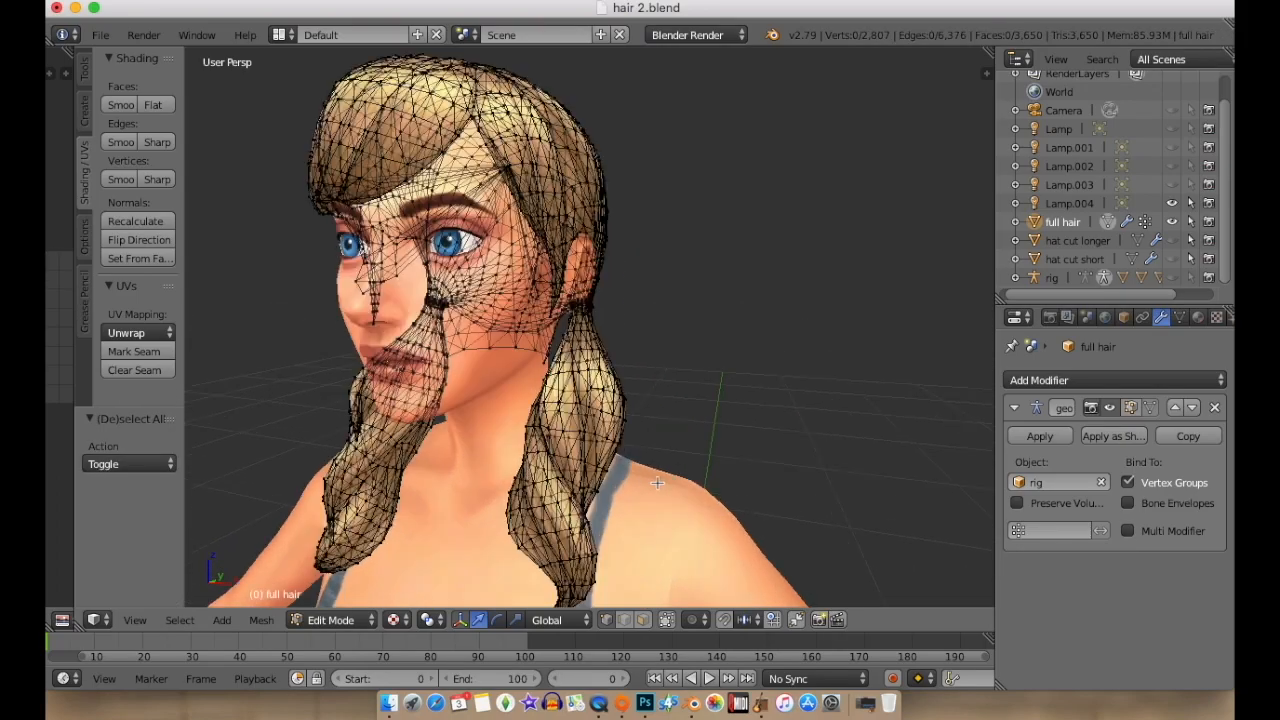
key(l)
key(l)
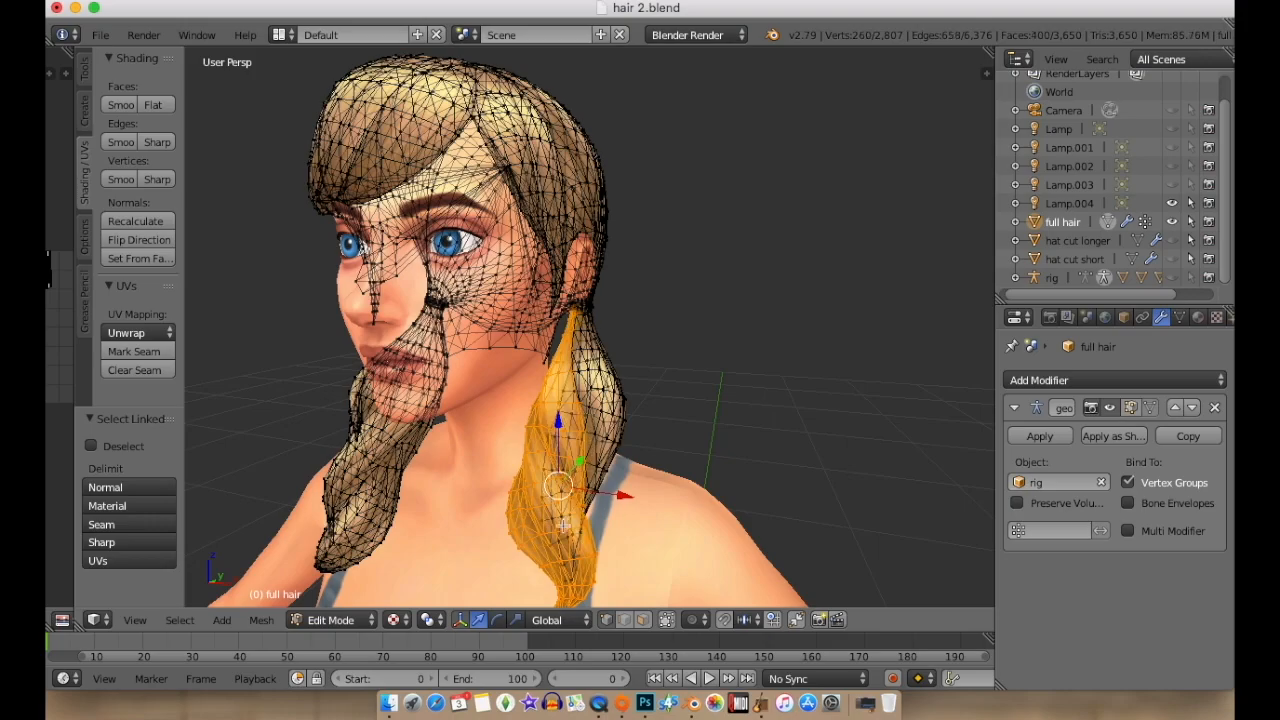
key(l)
key(l)
key(l)
key(l)
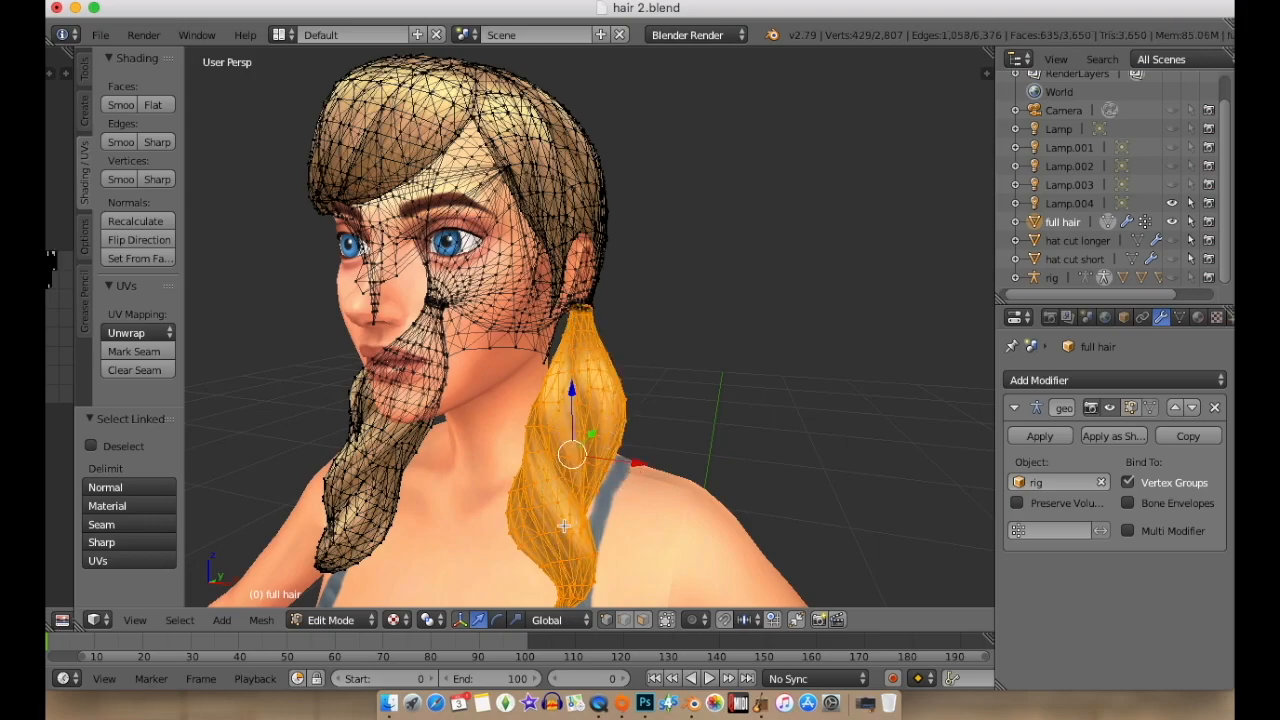
scroll(570, 530, down, 2)
scroll(577, 532, down, 2)
scroll(580, 593, up, 4)
middle_drag(720, 489, 565, 446)
scroll(820, 490, up, 4)
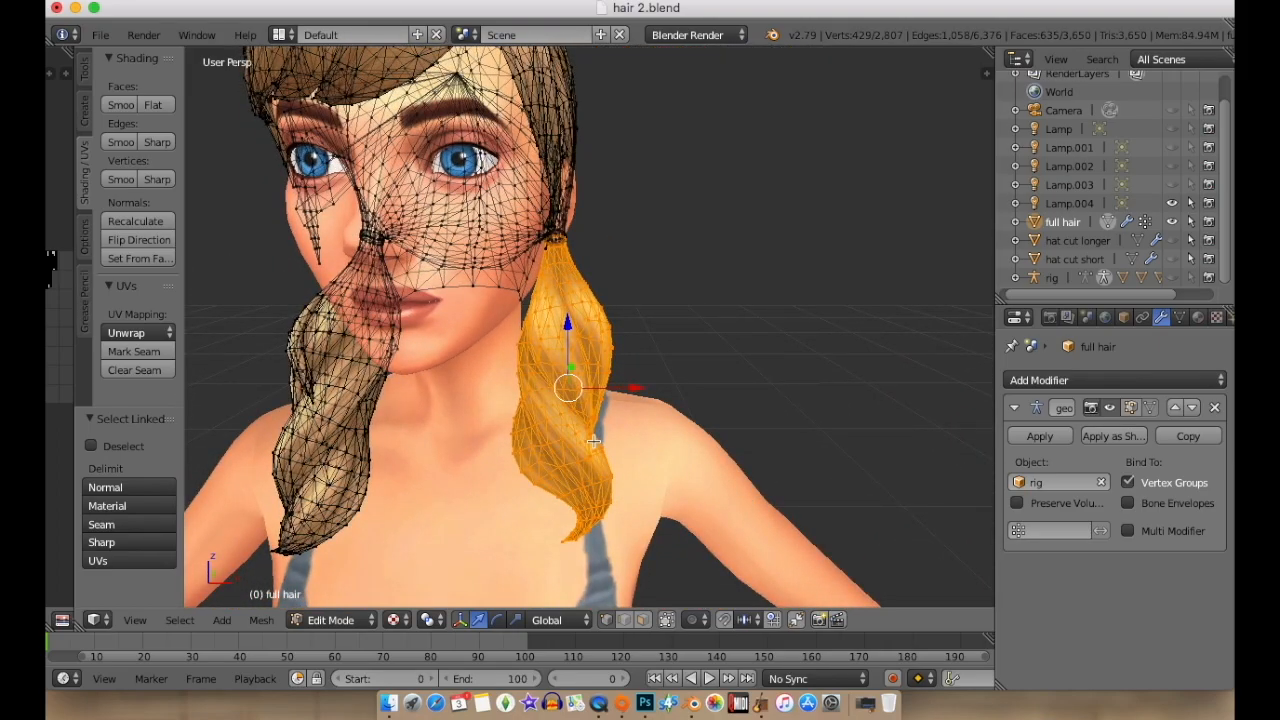
key(p)
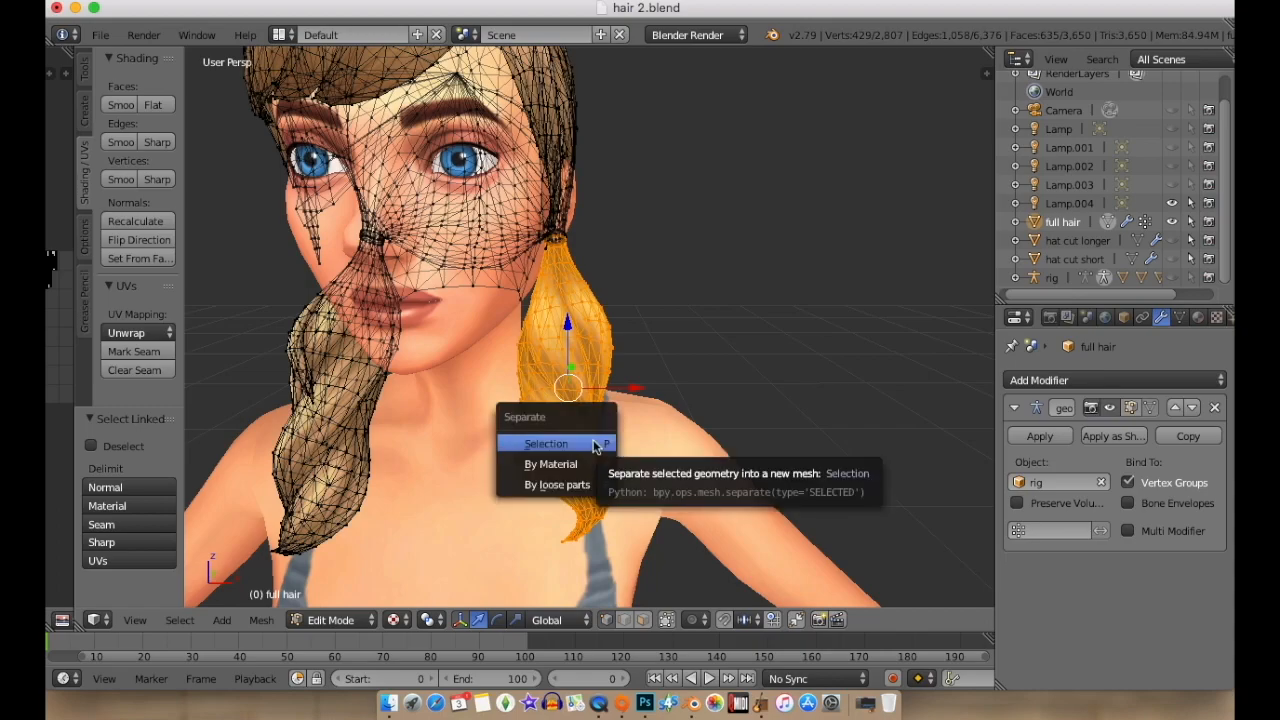
click(551, 443)
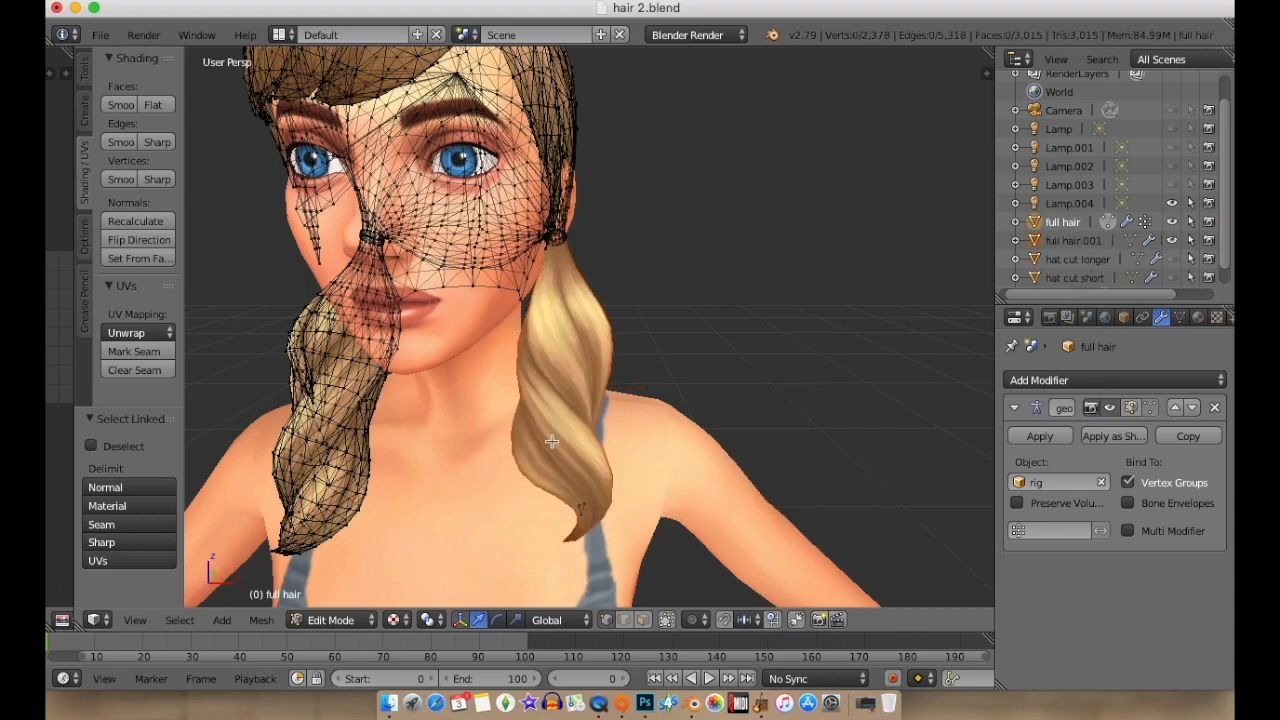
Separate the leftover piece at the pigtail's tip from full hair and select full hair.001 in Object Mode.
right_click(582, 510)
key(p)
click(597, 515)
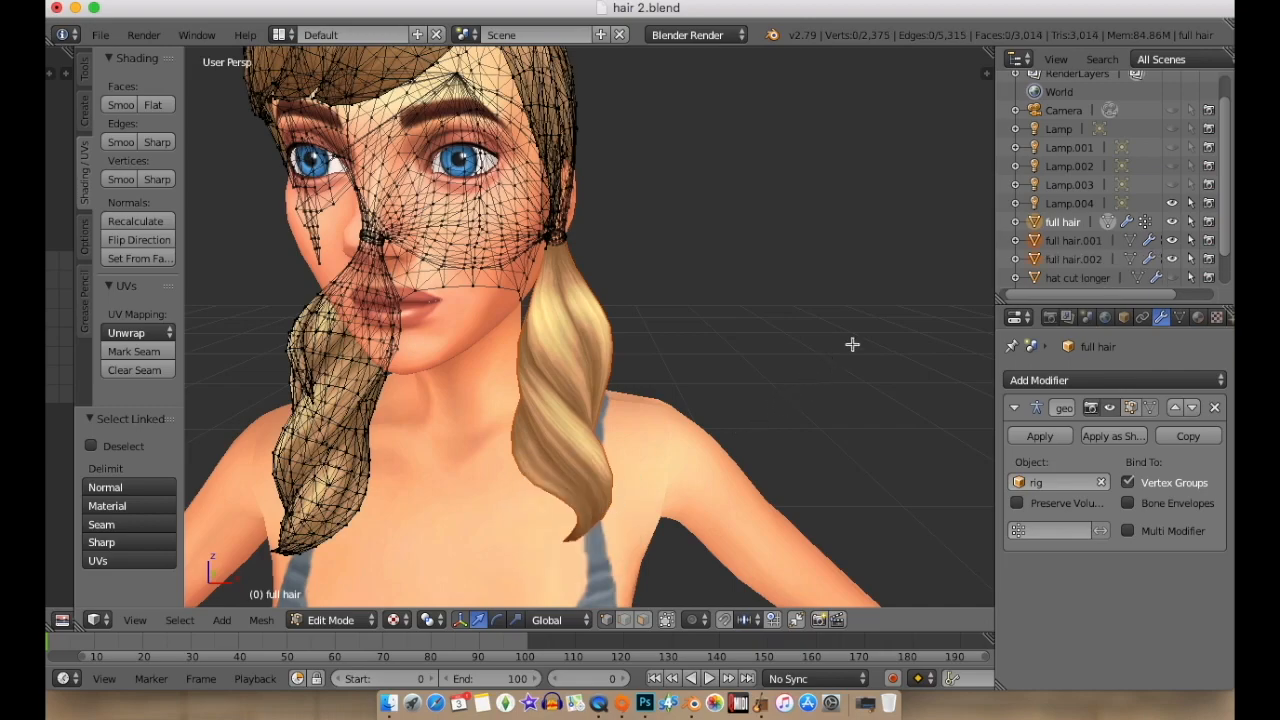
click(1088, 244)
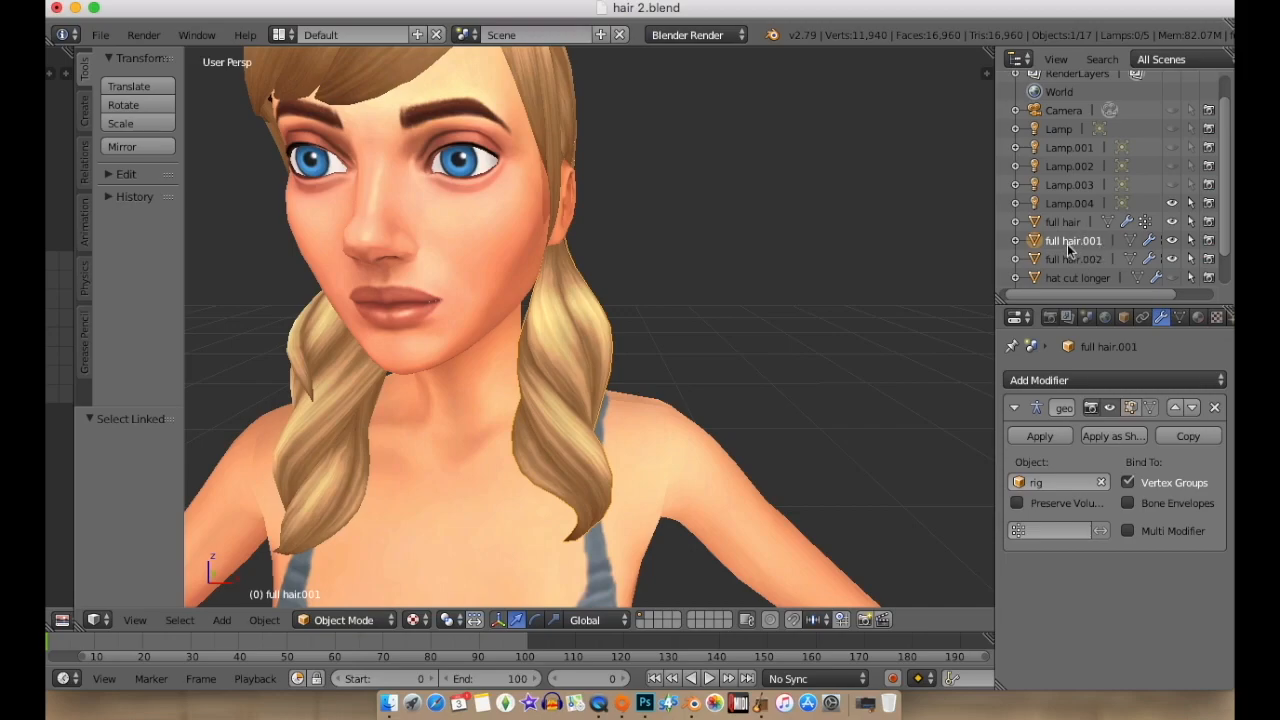
Select full hair.001 and full hair.002 together and join them into one object.
right_click(1069, 249)
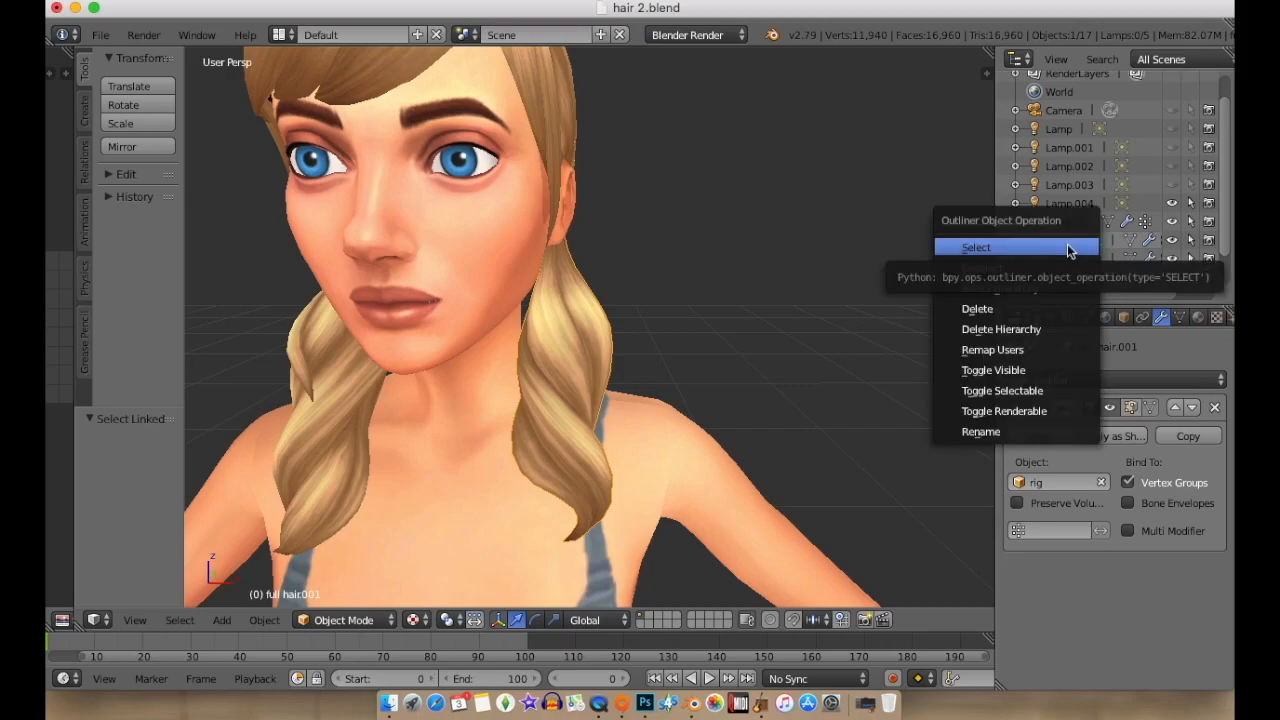
click(776, 254)
right_click(1082, 244)
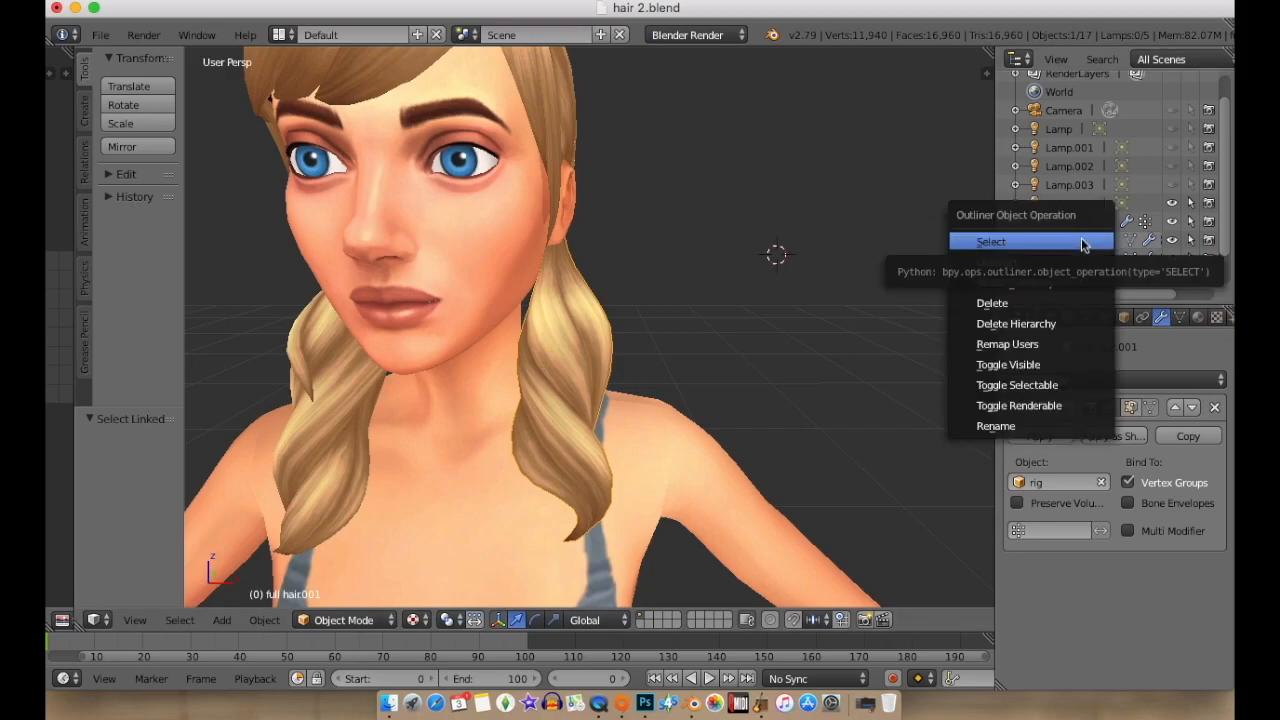
click(1082, 244)
right_click(1082, 260)
click(1080, 257)
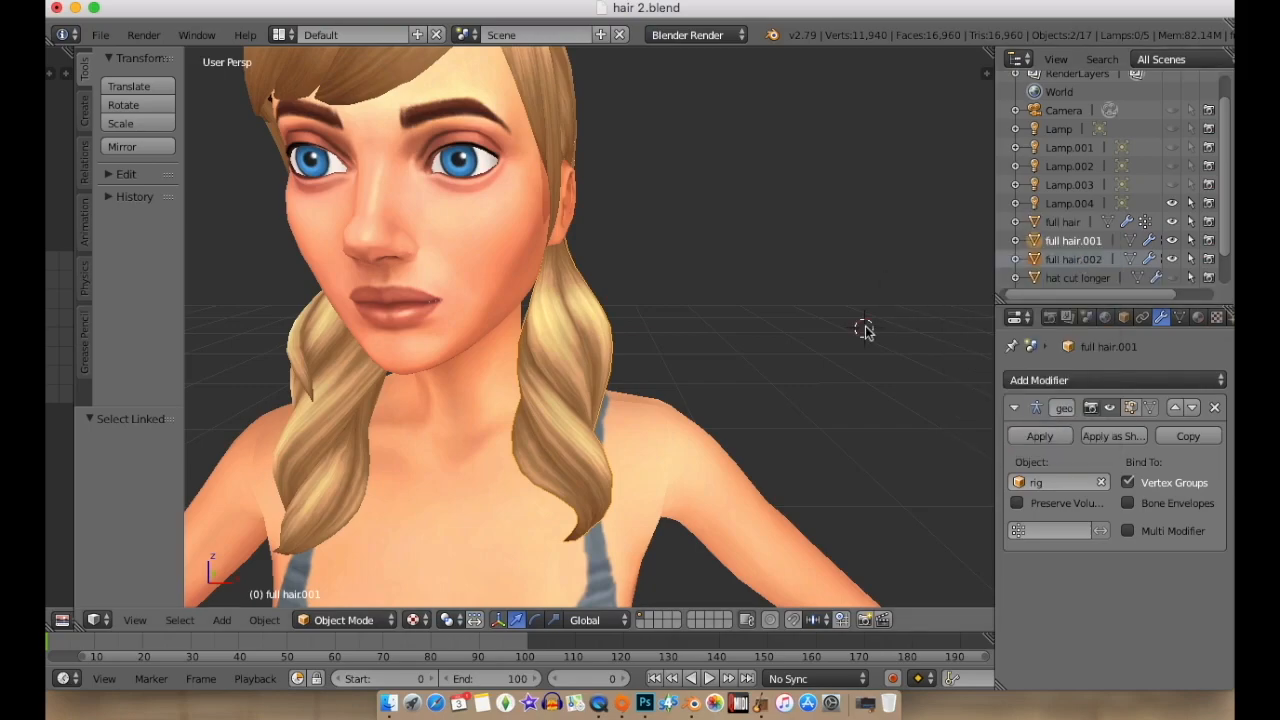
key(ctrl+j)
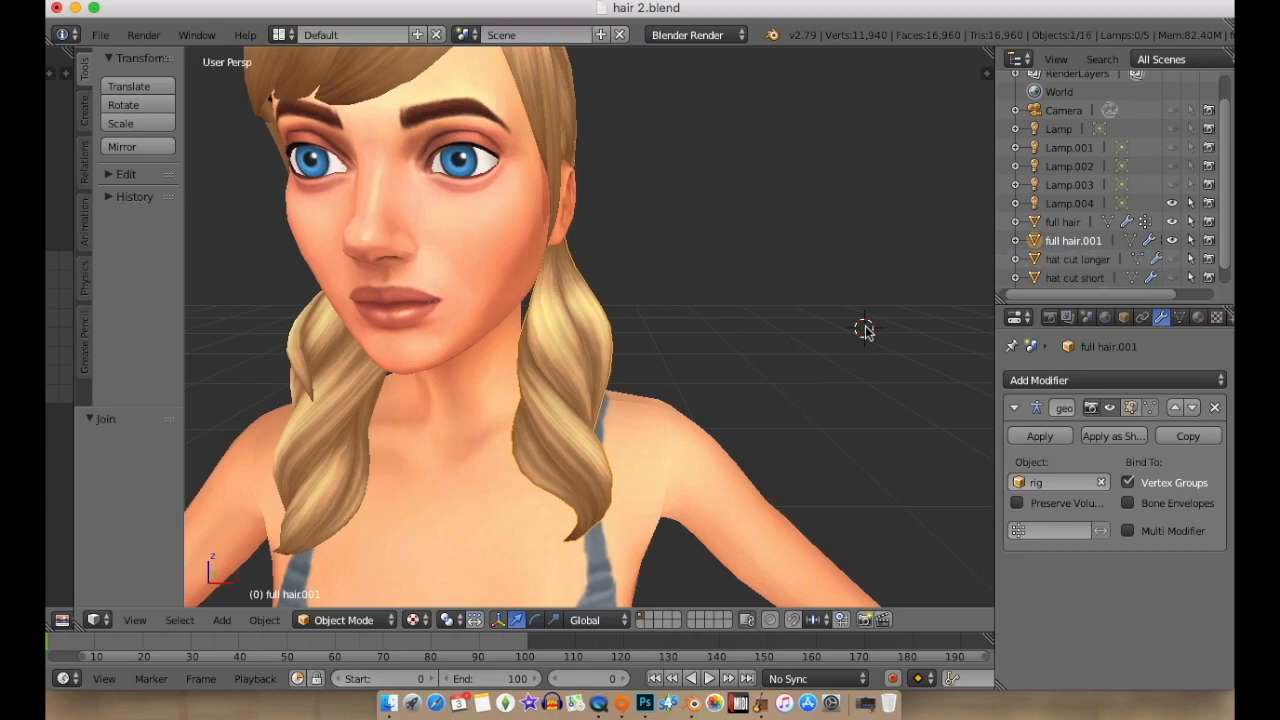
Rename the joined pigtail object as ponytail and hide it from the viewport.
double_click(1087, 241)
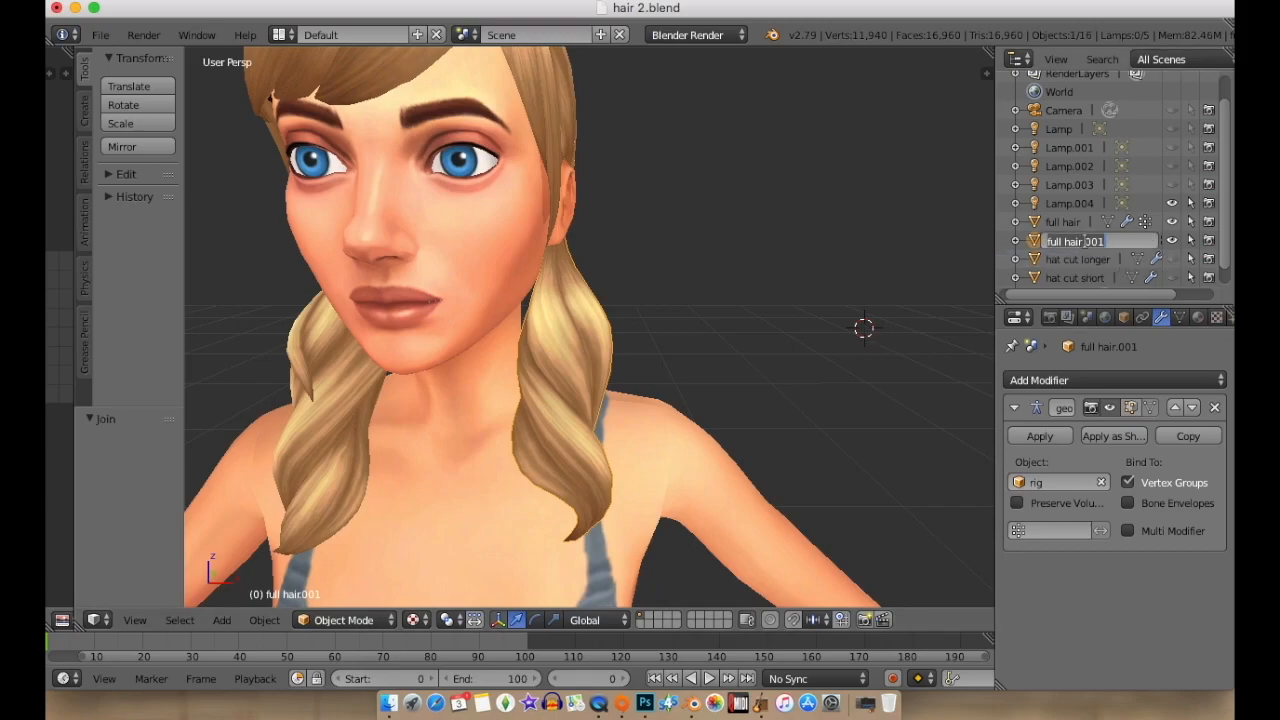
text(ponytail)
key(Return)
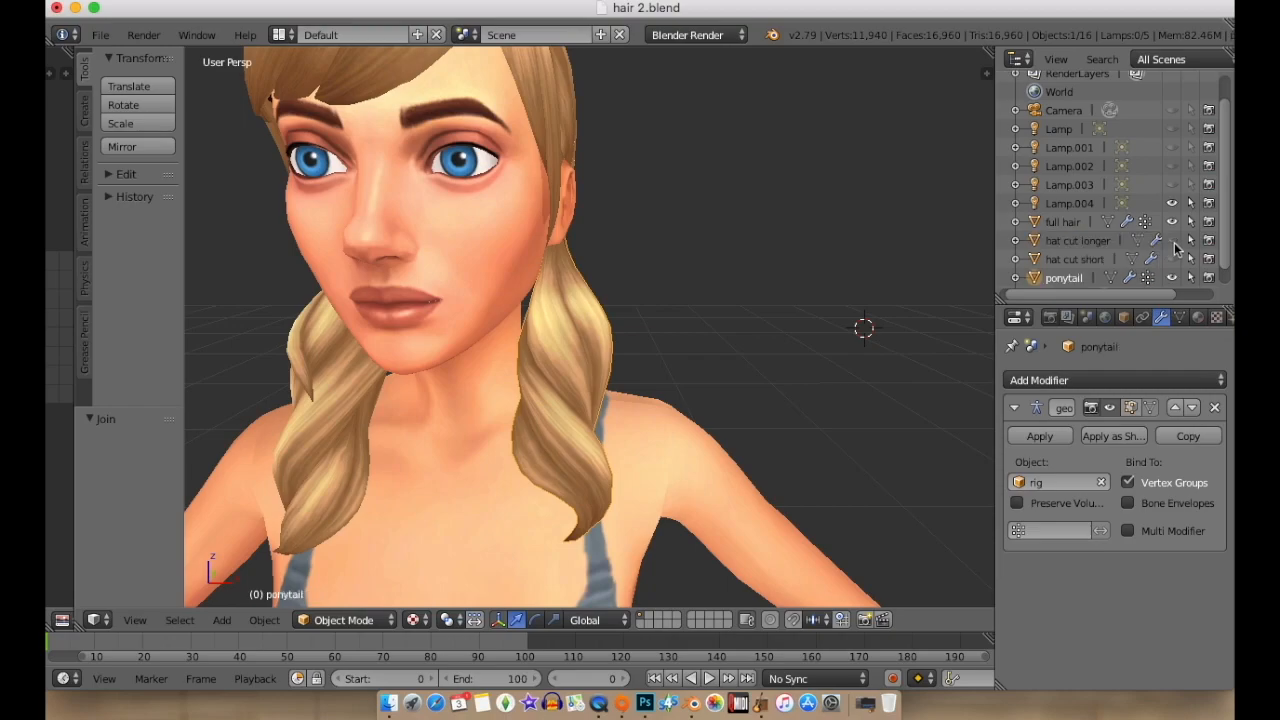
click(1172, 278)
Check both sides of the head without the separated pigtail, and put full hair into Edit Mode.
middle_drag(889, 398, 666, 419)
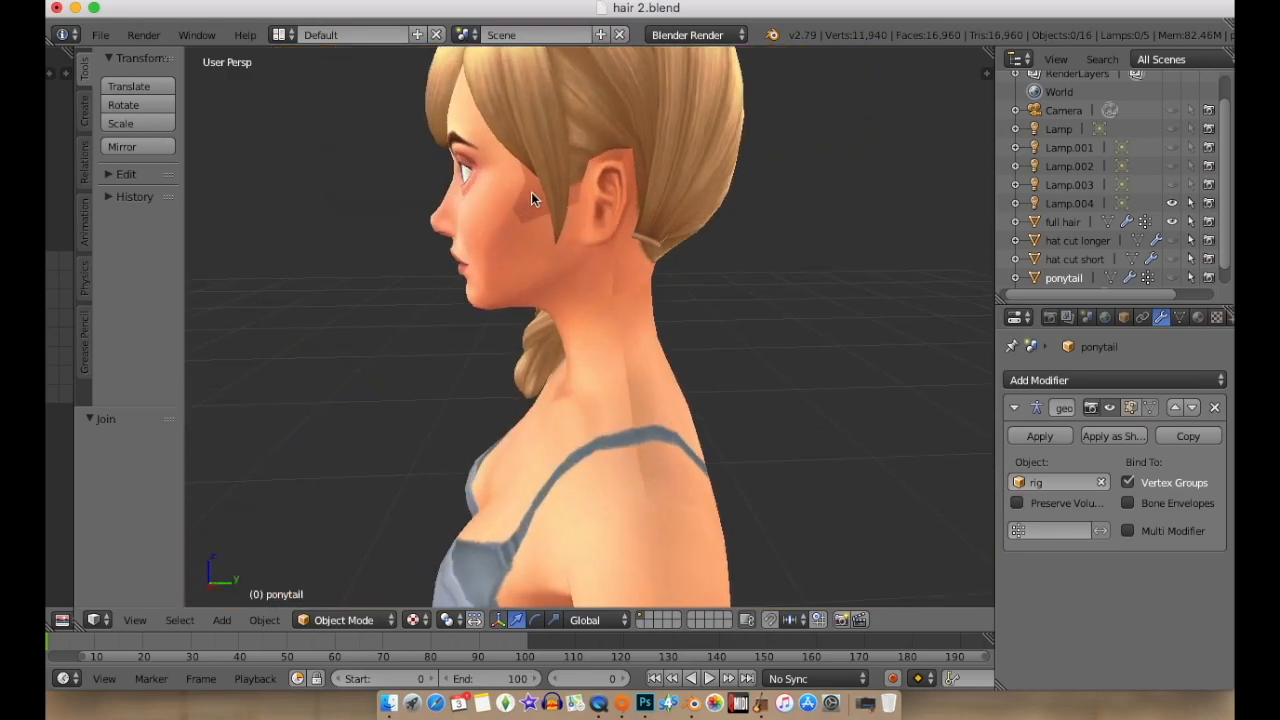
middle_drag(543, 223, 618, 218)
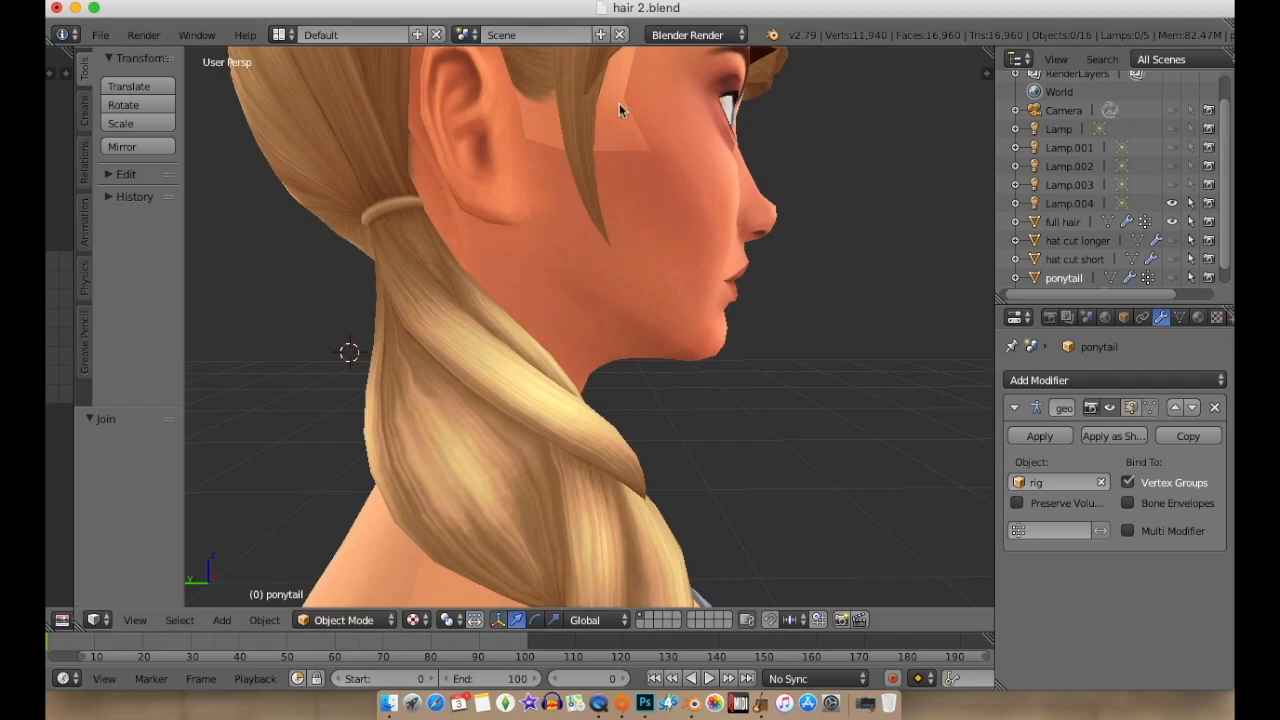
middle_drag(791, 194, 438, 232)
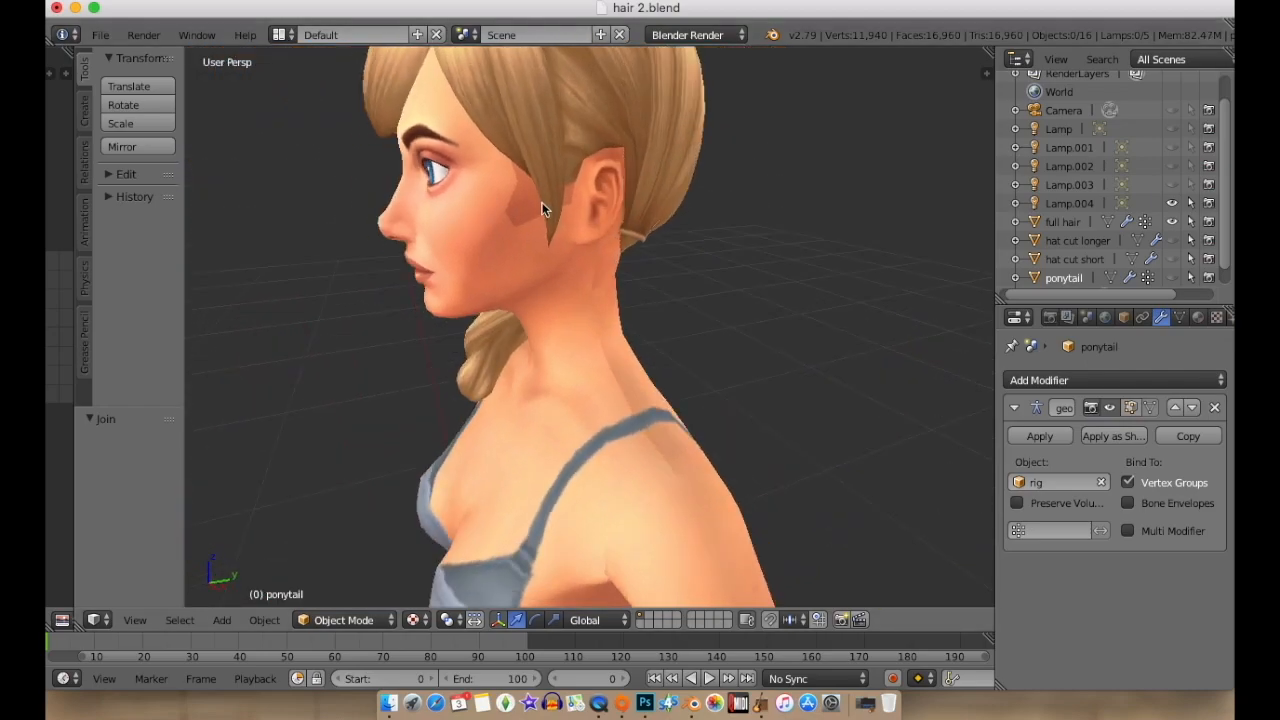
scroll(553, 215, down, 3)
middle_drag(689, 192, 671, 197)
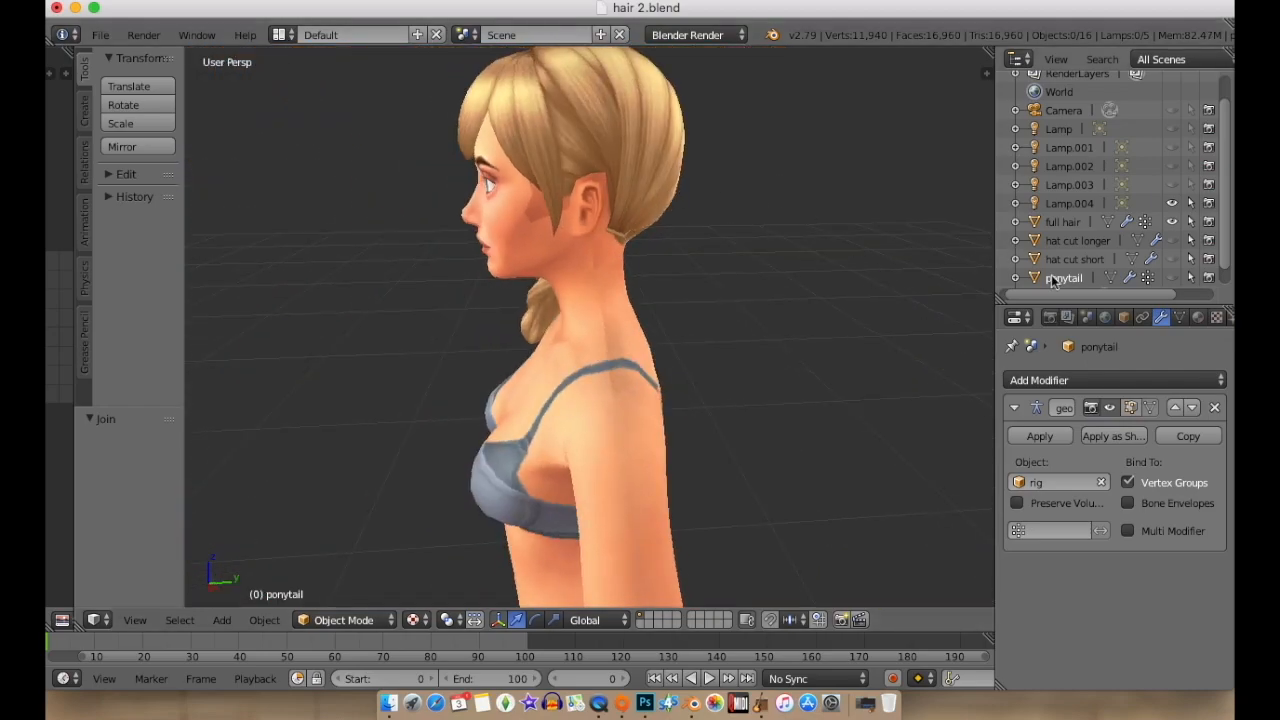
click(1066, 223)
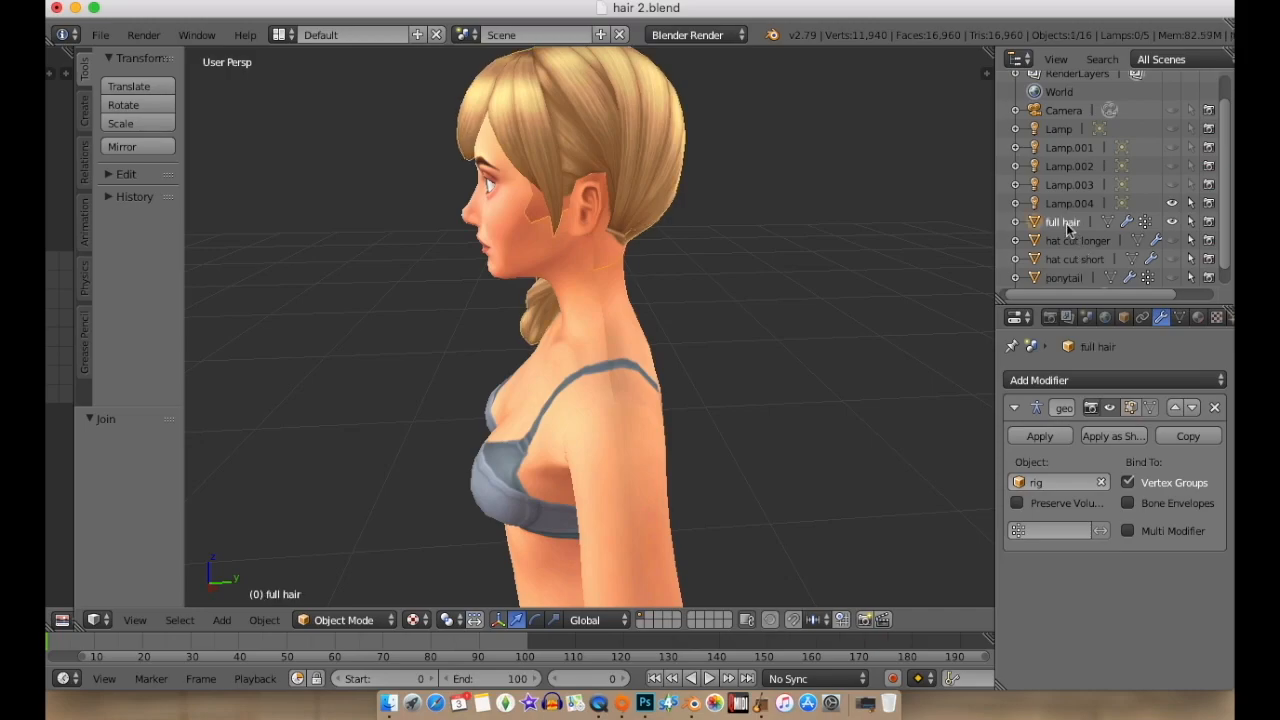
click(344, 620)
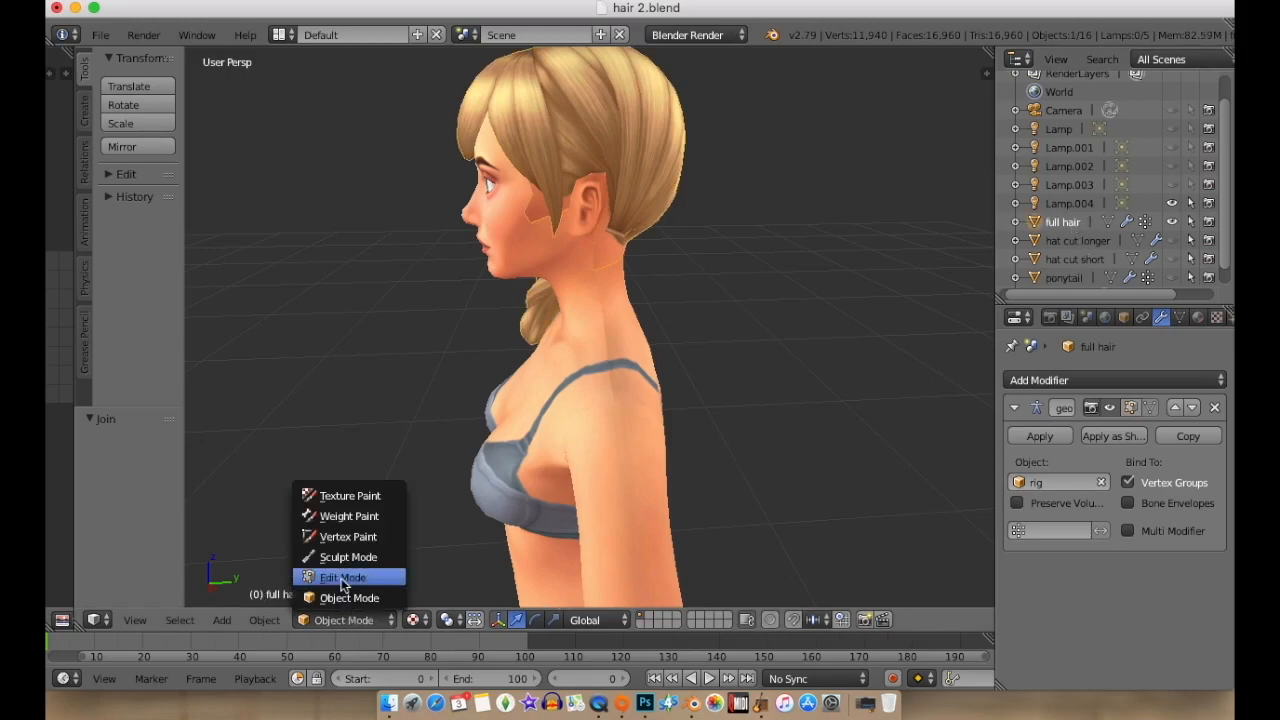
click(346, 578)
Select the linked parts of full hair's back, crown, sides and remaining pigtail, leaving the bangs and front strands unselected.
middle_drag(604, 272, 705, 207)
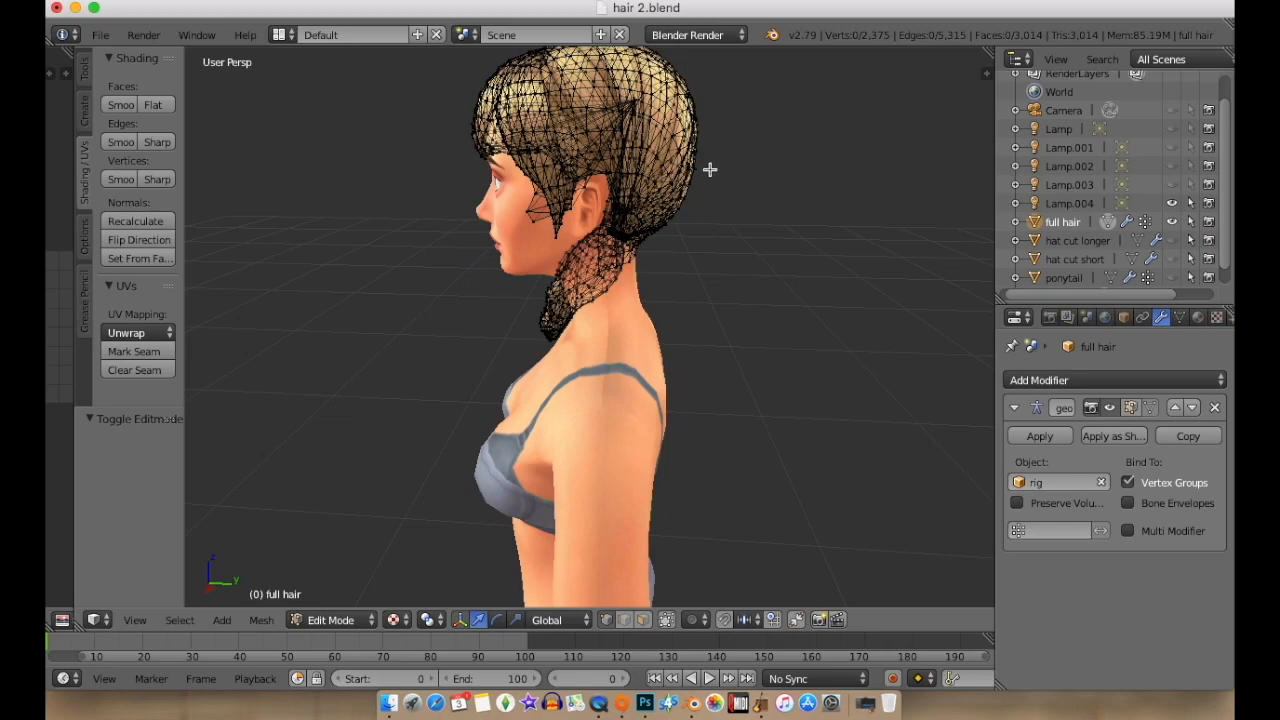
middle_drag(705, 156, 700, 199)
key(l)
key(l)
key(l)
key(l)
key(l)
key(l)
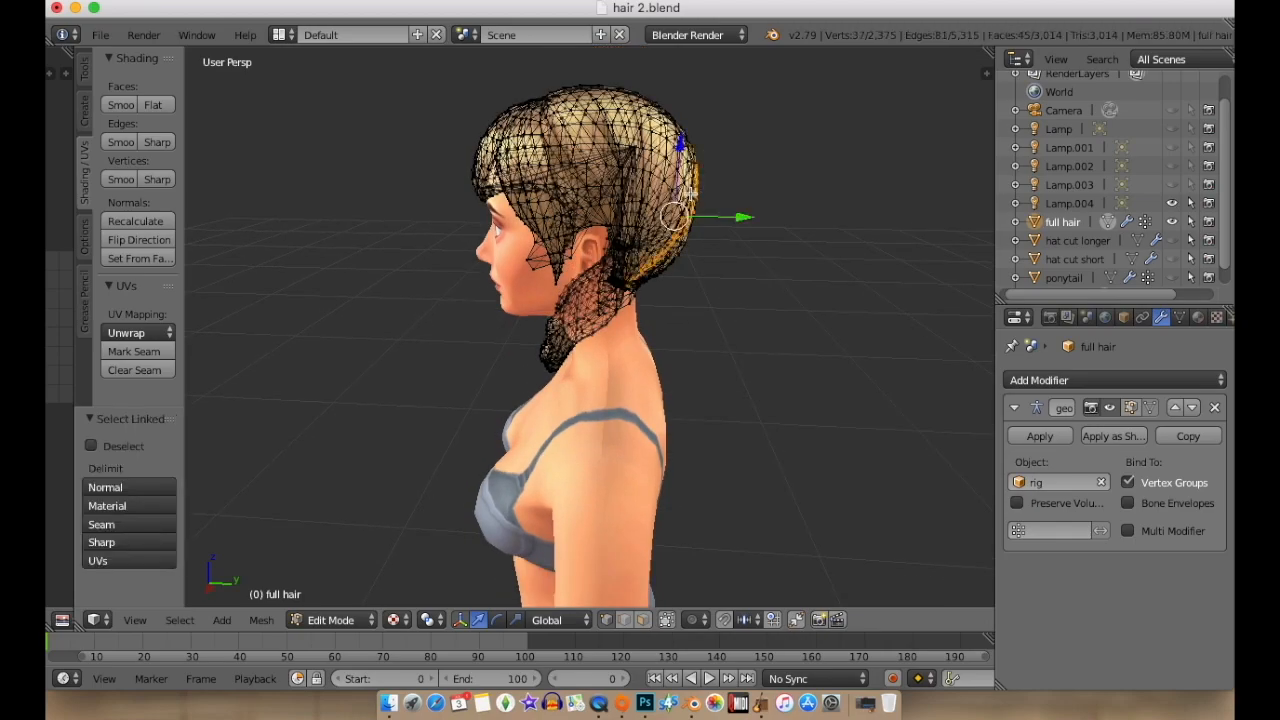
key(l)
key(l)
key(l)
key(l)
key(l)
key(l)
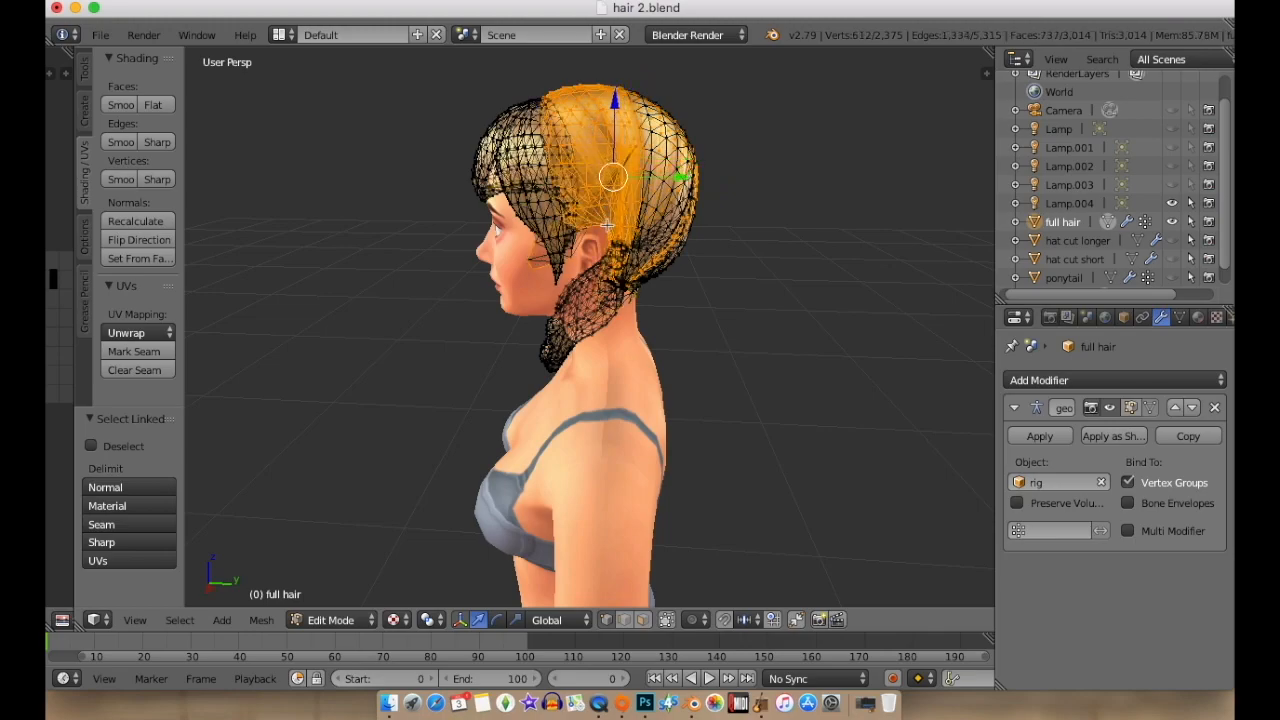
key(l)
key(l)
key(l)
key(l)
key(l)
key(l)
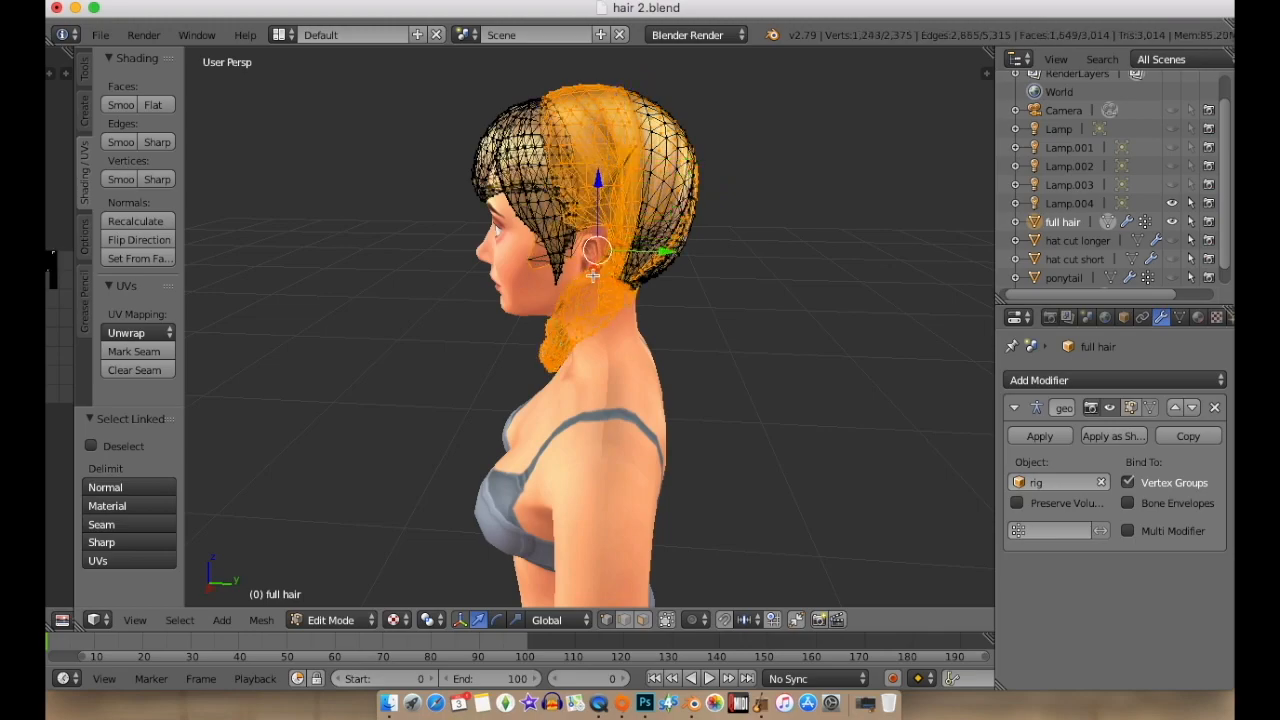
key(l)
key(l)
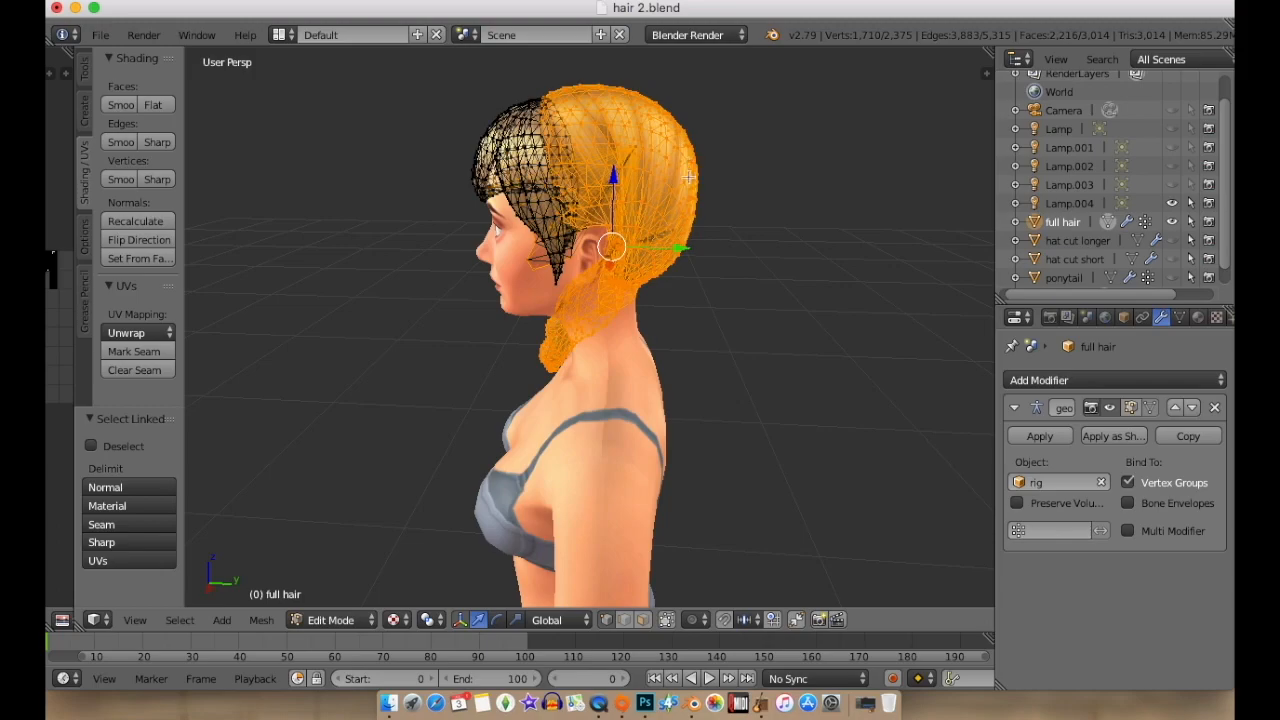
Check the selected hair from the back, side and front, and add another small piece to the selection.
middle_drag(503, 306, 309, 250)
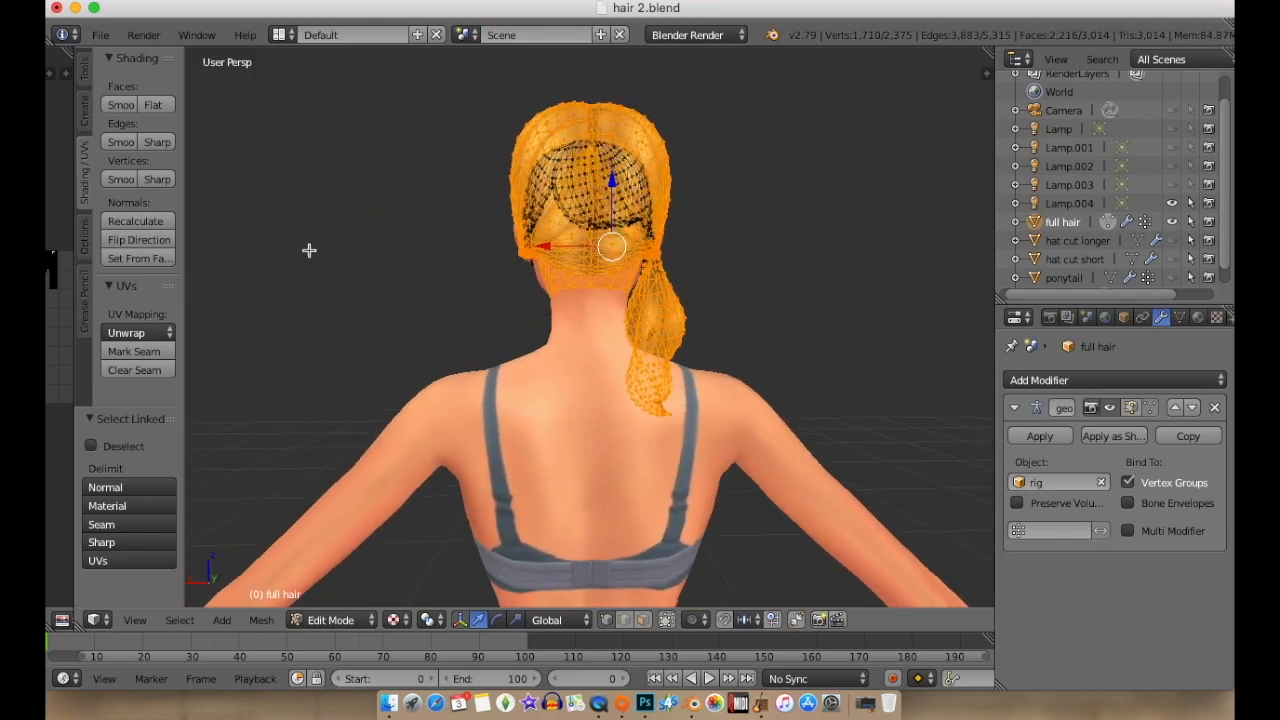
middle_drag(446, 243, 500, 229)
middle_drag(357, 232, 481, 127)
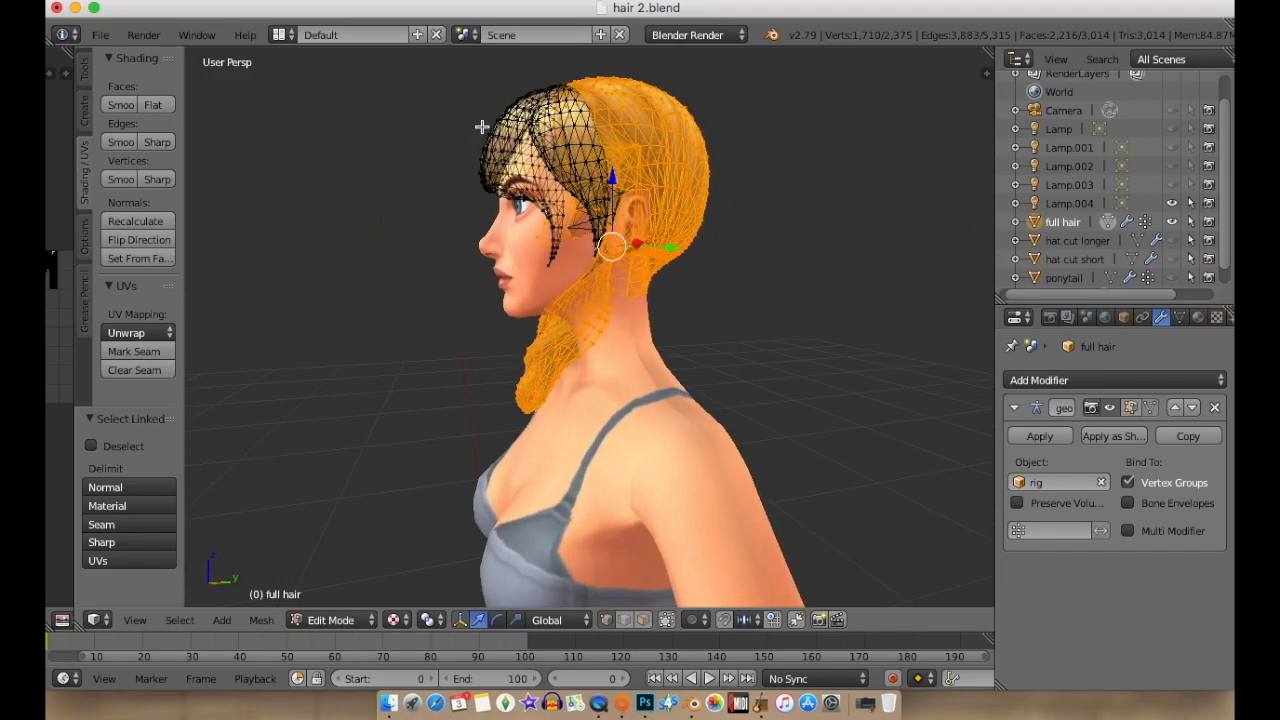
scroll(491, 137, up, 6)
scroll(543, 230, down, 2)
middle_drag(637, 284, 661, 244)
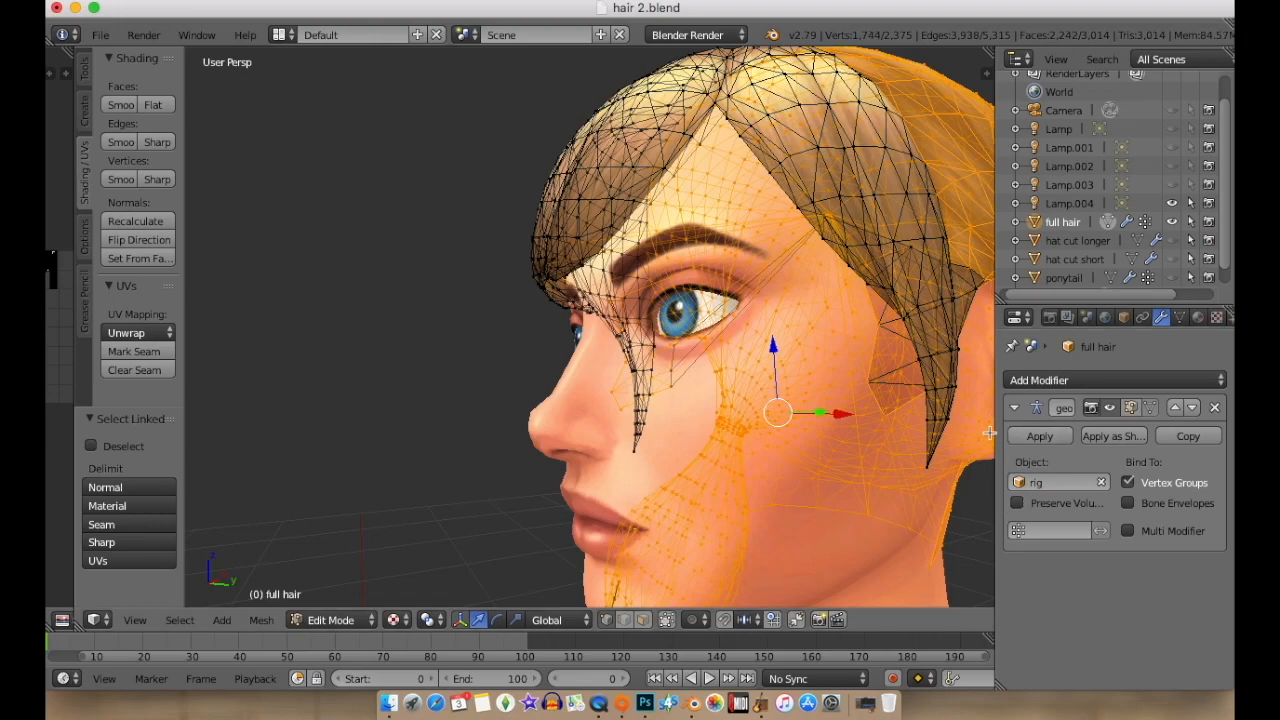
mouse_move(740, 432)
middle_down()
mouse_move(708, 430)
mouse_move(722, 428)
middle_up()
Try deleting the selected back hair's vertices, inspect the remaining bangs up close, and undo the deletion.
key(x)
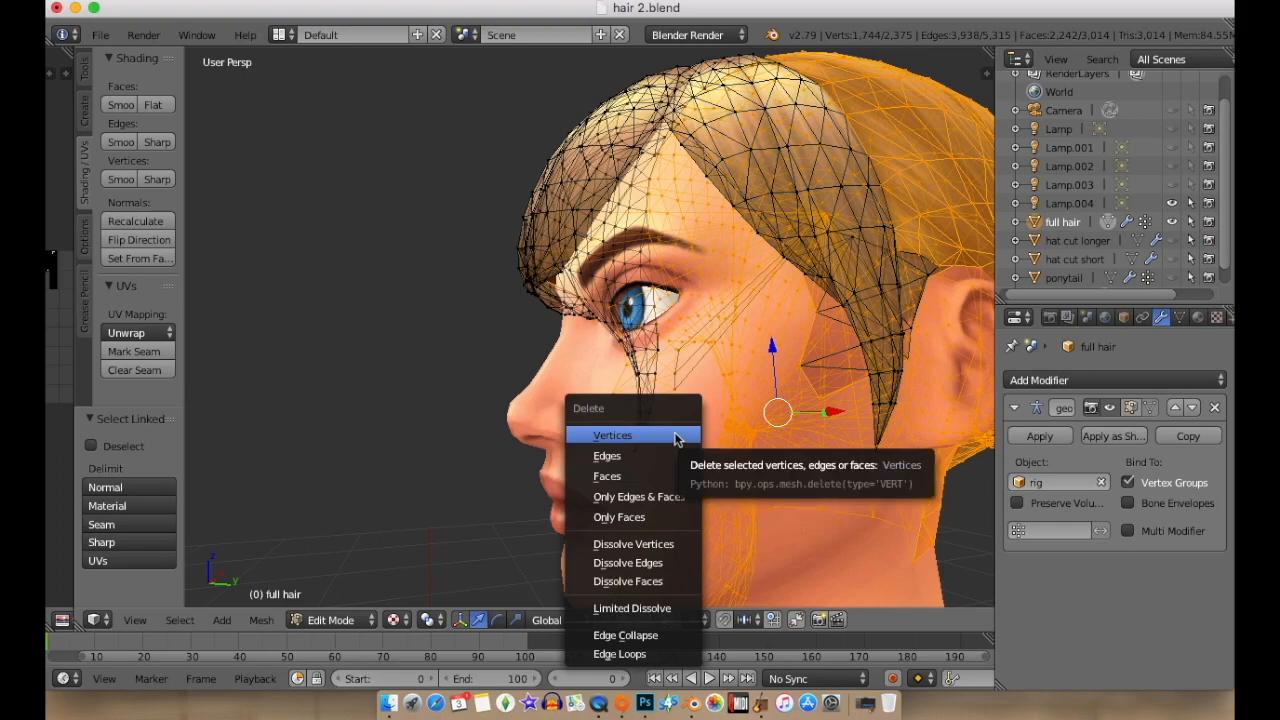
click(675, 437)
middle_drag(689, 409, 765, 301)
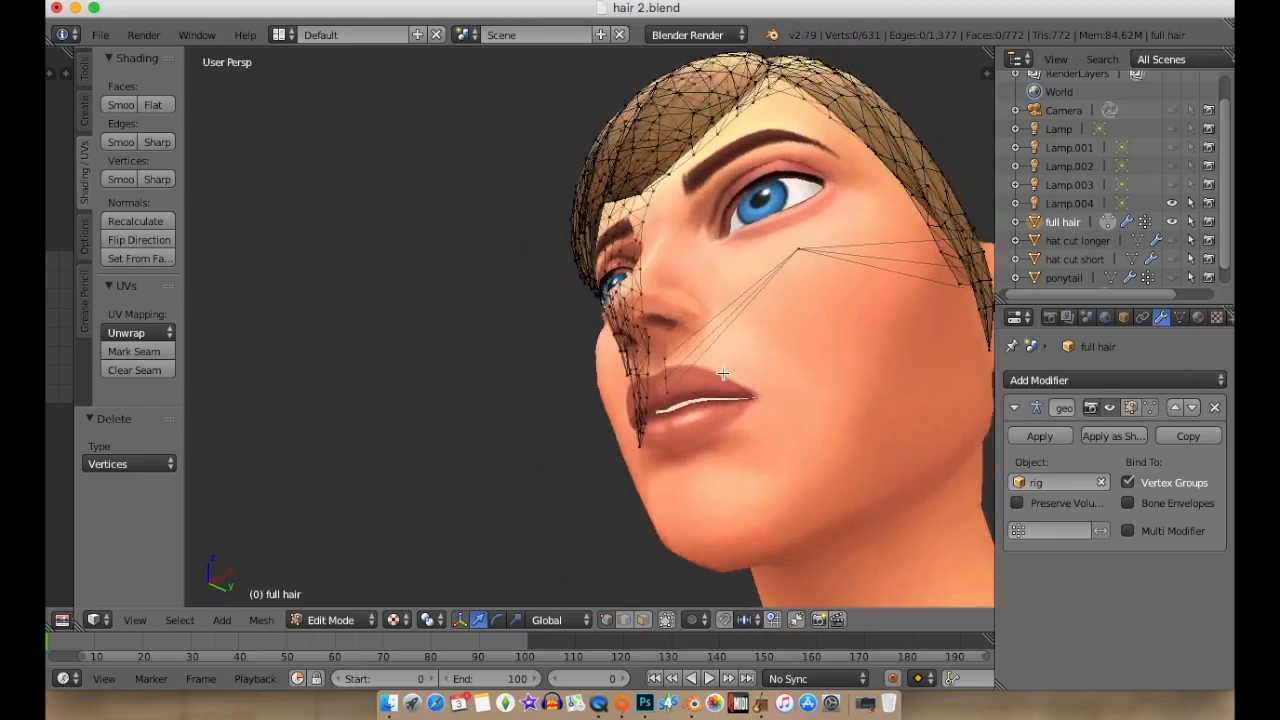
middle_drag(726, 373, 723, 374)
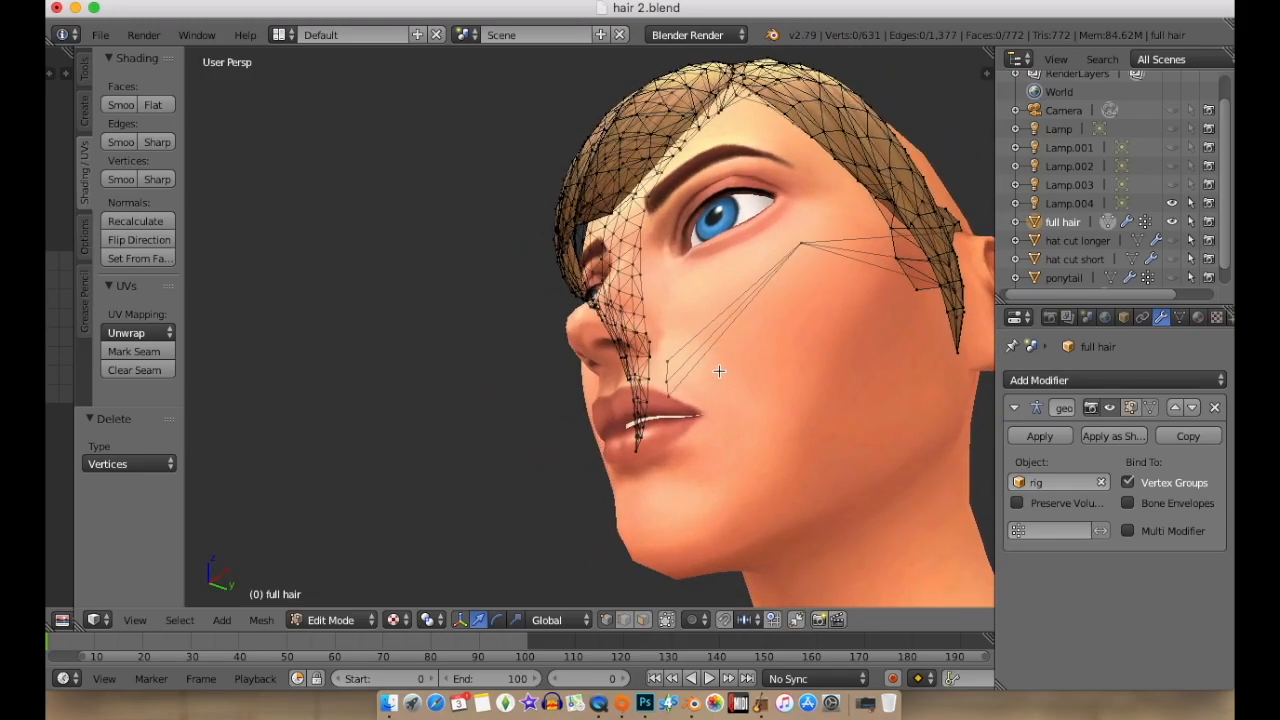
key(ctrl+z)
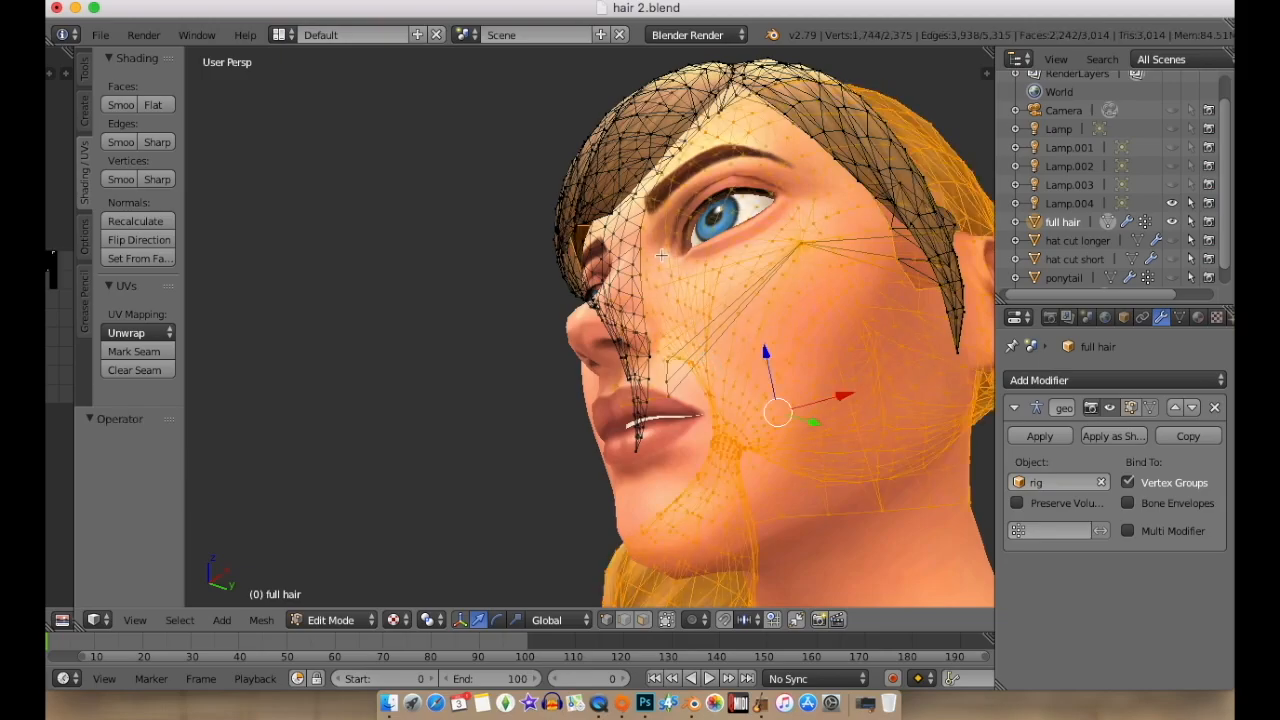
Deselect the vertex inside the head where the inner faces fan out from one point.
middle_drag(630, 251, 782, 309)
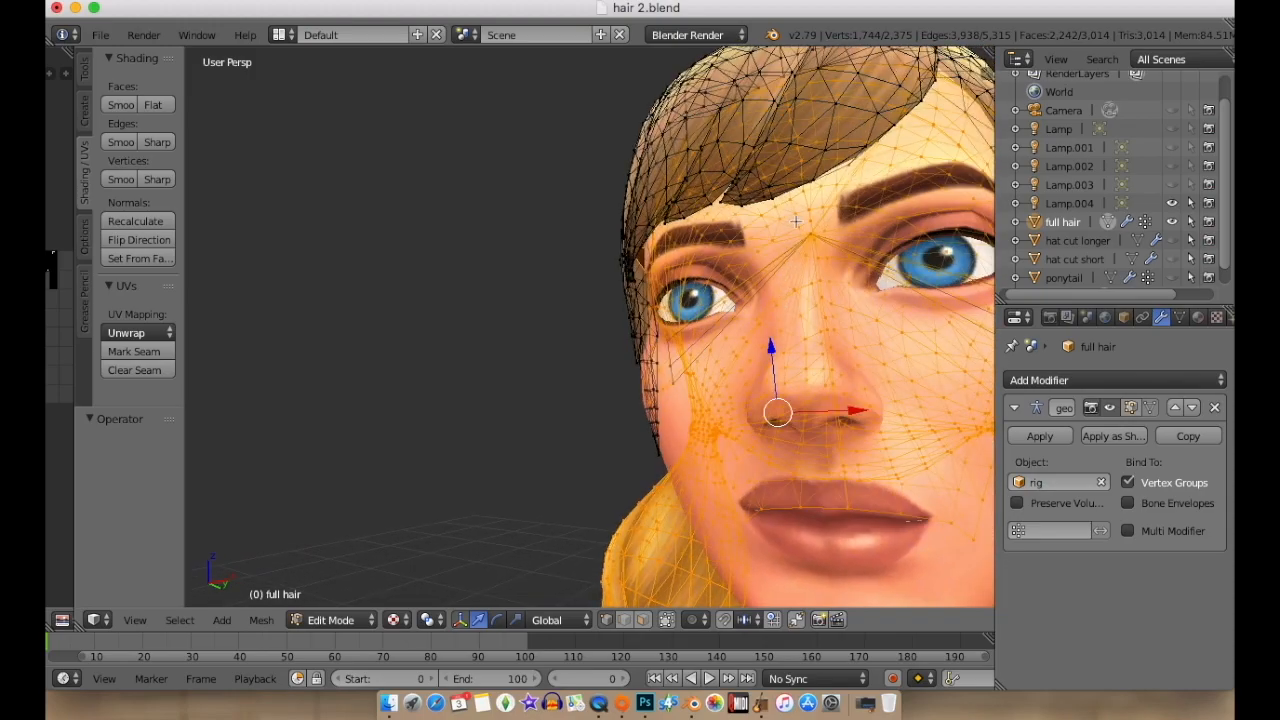
scroll(815, 236, up, 5)
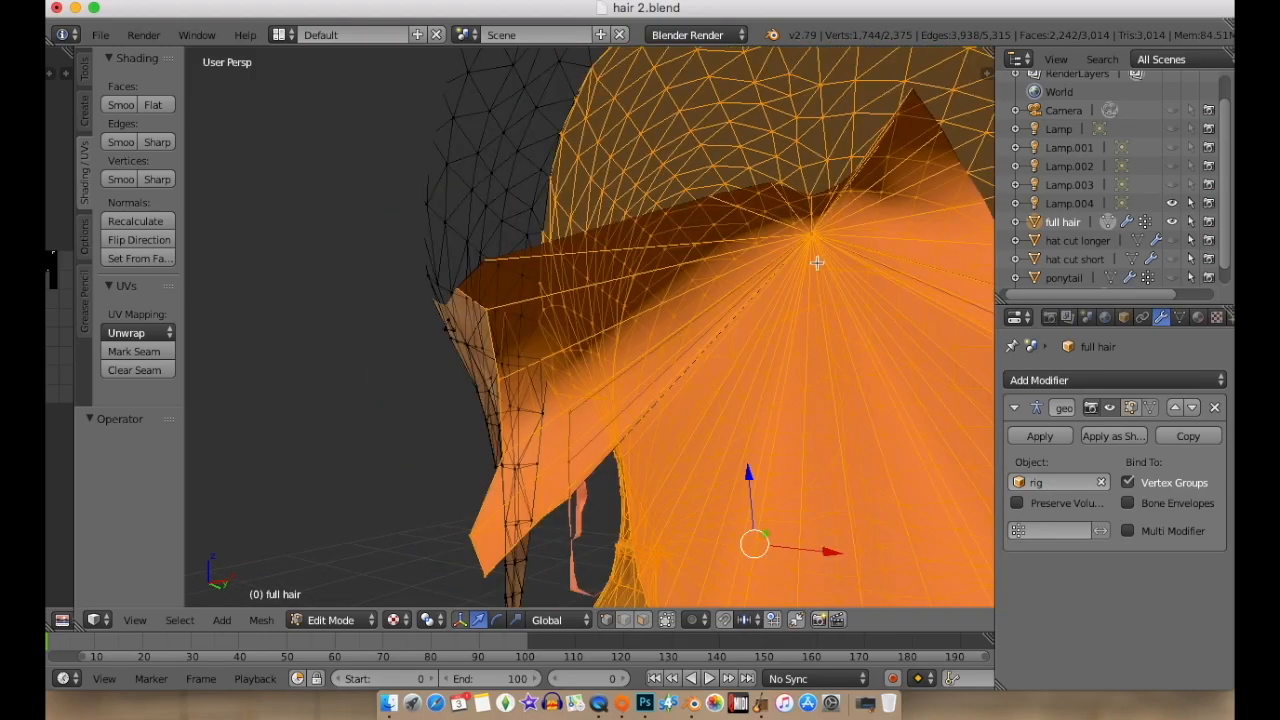
mouse_move(815, 248)
middle_down()
mouse_move(820, 263)
mouse_move(826, 234)
mouse_move(900, 243)
mouse_move(819, 259)
middle_up()
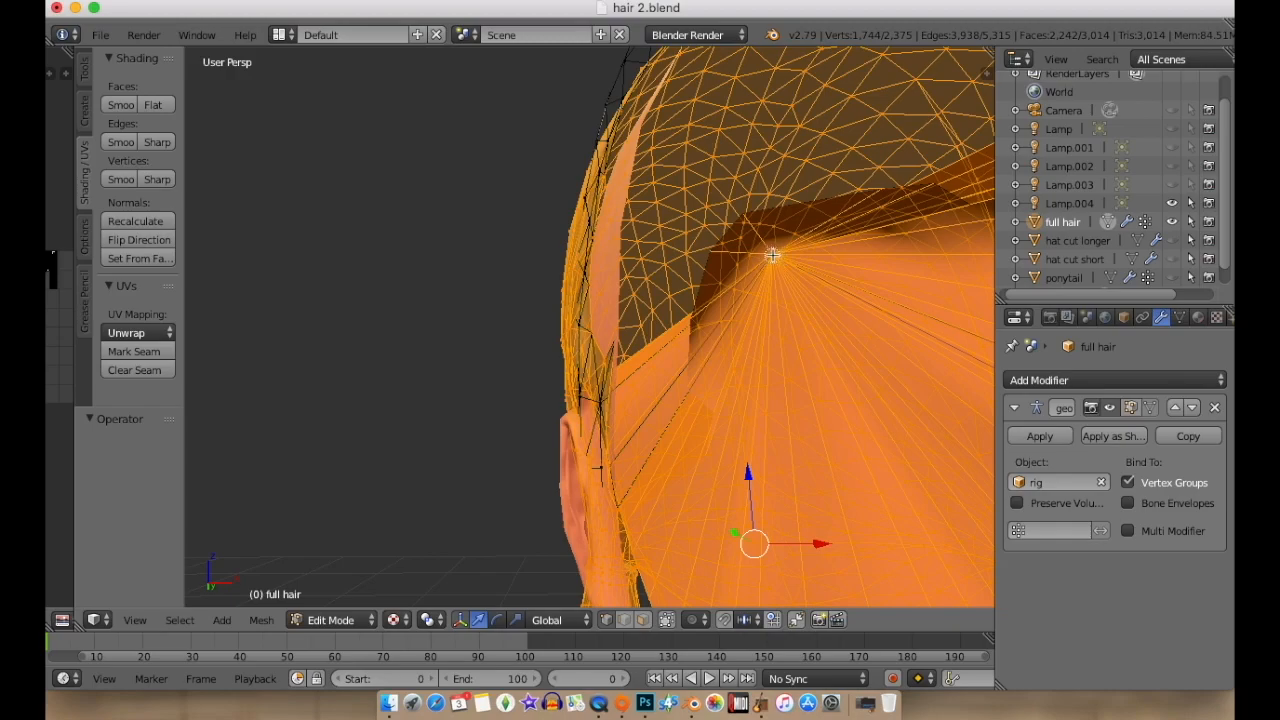
shift+right_click(772, 255)
scroll(775, 262, down, 5)
middle_drag(775, 262, 634, 372)
scroll(678, 270, up, 2)
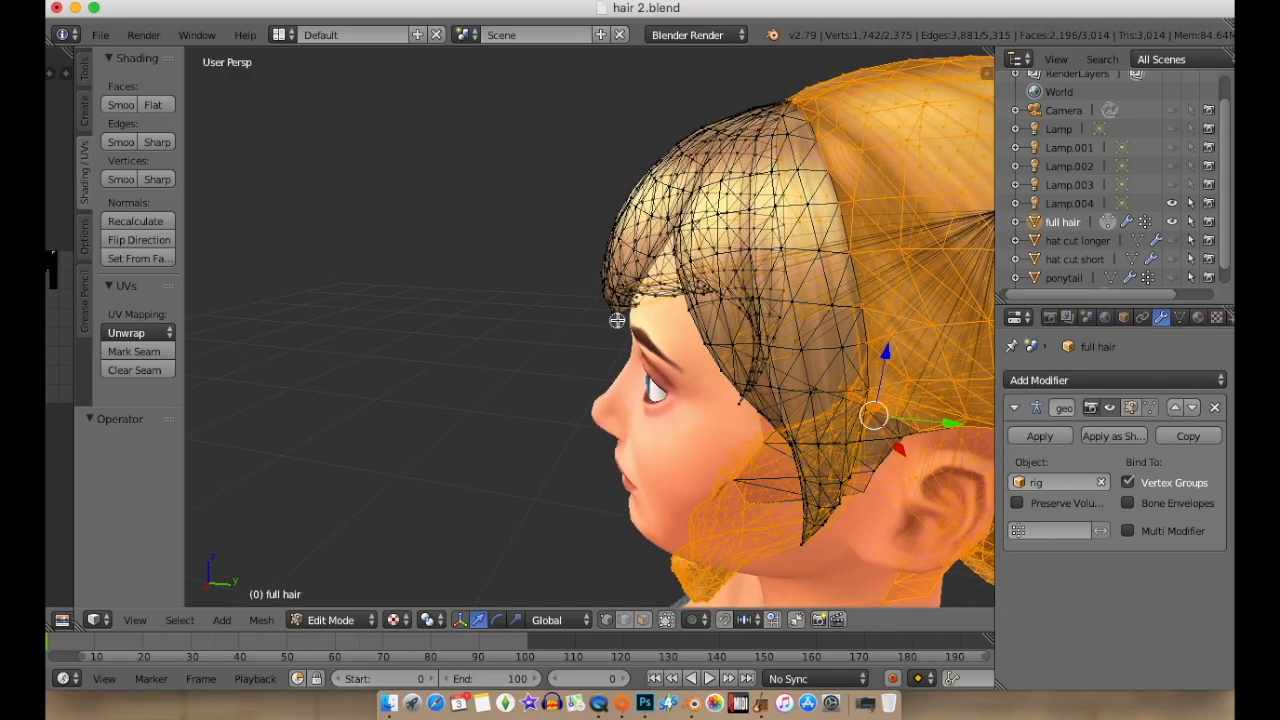
Deselect further vertices around the front hairline so the inner mesh behind the bangs is left out of the selection.
middle_drag(629, 300, 679, 307)
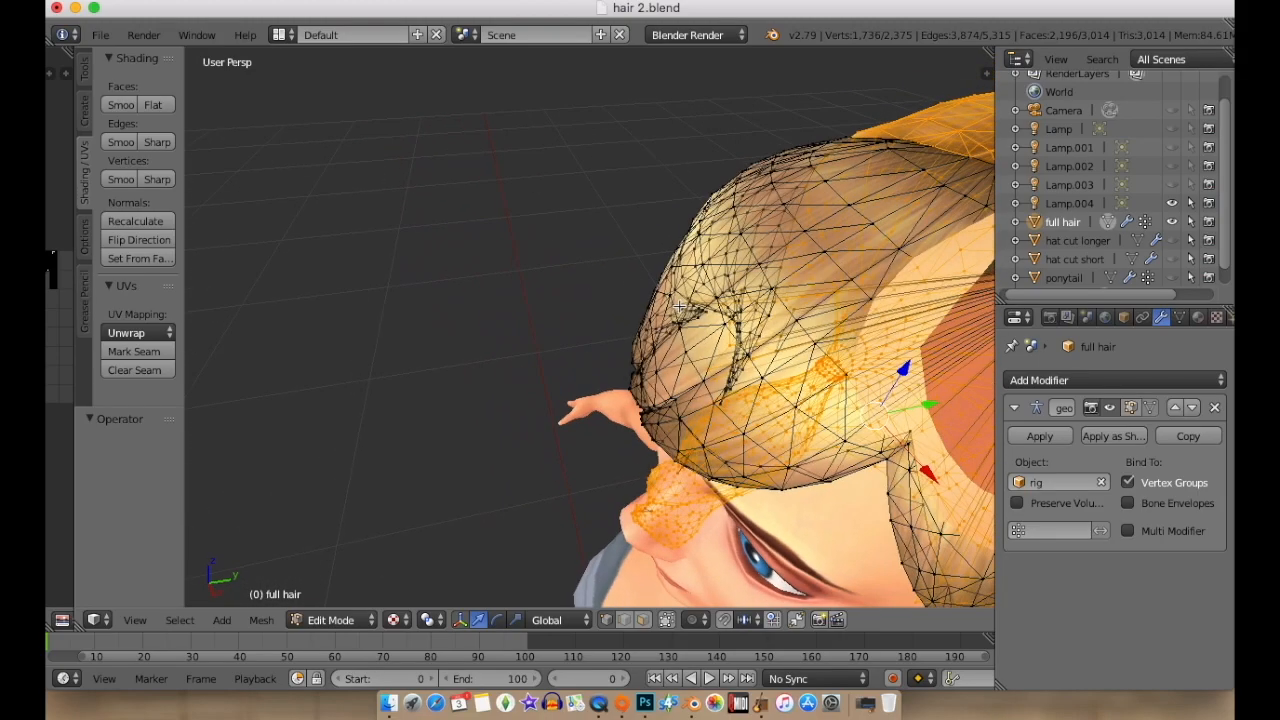
middle_drag(717, 373, 640, 262)
scroll(723, 362, up, 3)
scroll(723, 362, down, 6)
scroll(612, 305, up, 6)
middle_drag(712, 176, 369, 355)
scroll(863, 391, down, 6)
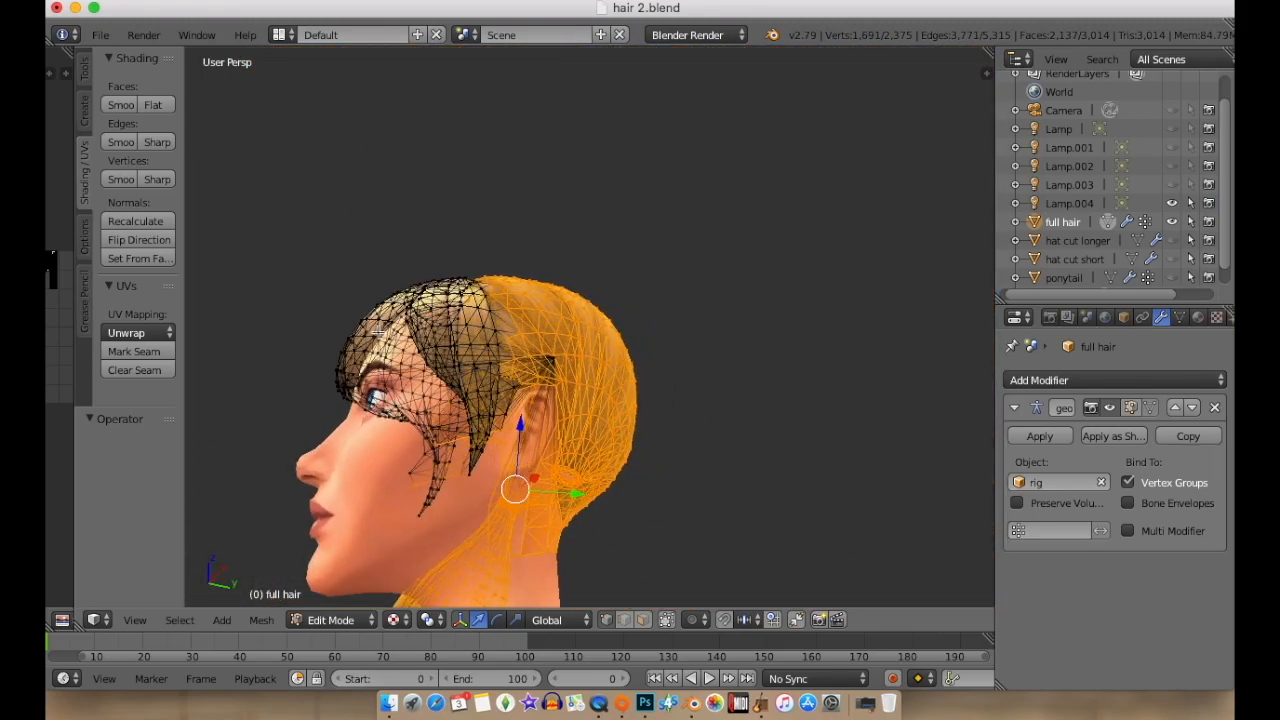
Delete the vertices of the selected back hair and pigtail, keeping the bangs and front strands.
scroll(369, 355, up, 6)
scroll(369, 355, down, 4)
key(x)
click(370, 392)
middle_drag(534, 363, 705, 408)
scroll(705, 420, down, 7)
scroll(689, 461, up, 4)
scroll(668, 490, down, 4)
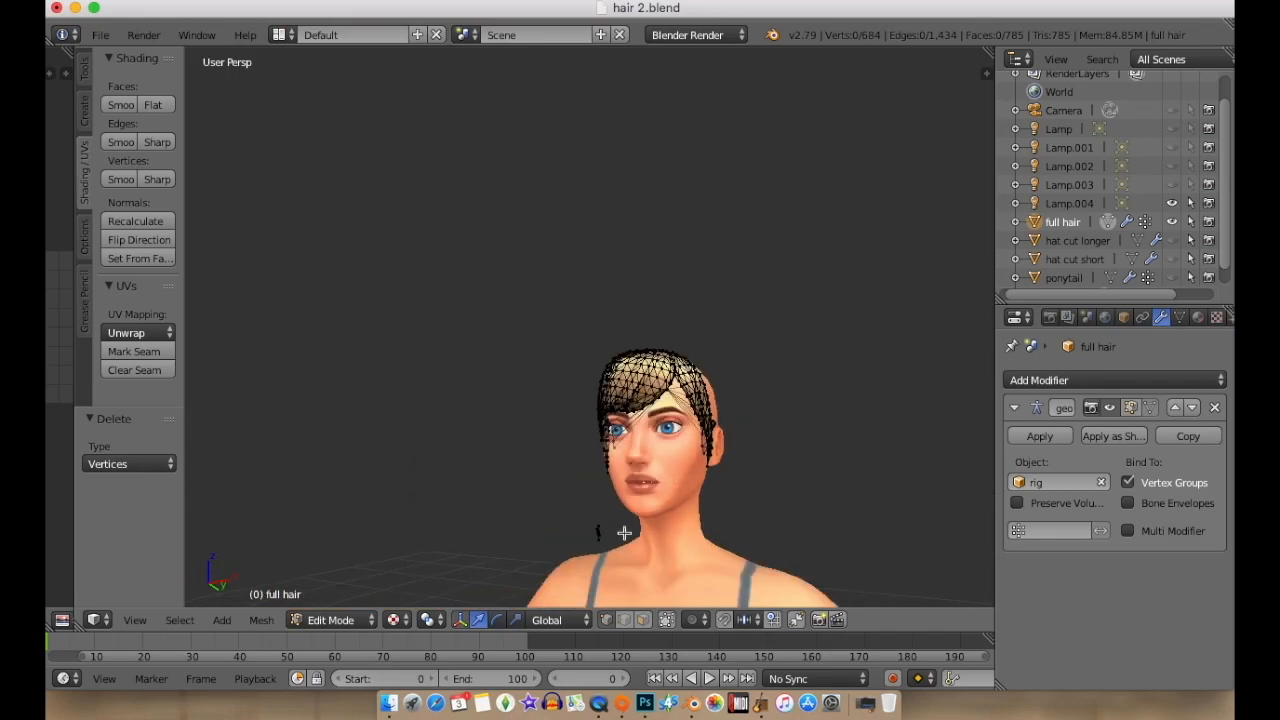
Select the small linked piece floating beside the neck and delete its vertices.
key(l)
key(x)
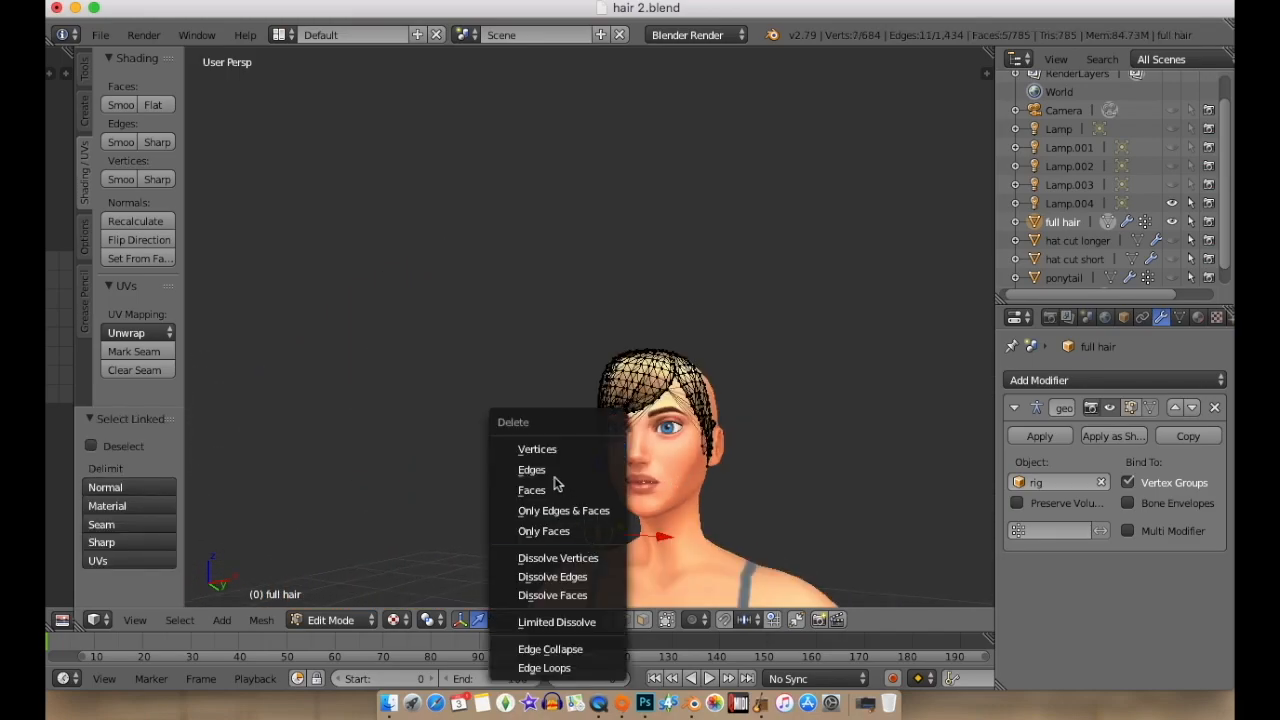
click(558, 450)
scroll(716, 466, up, 10)
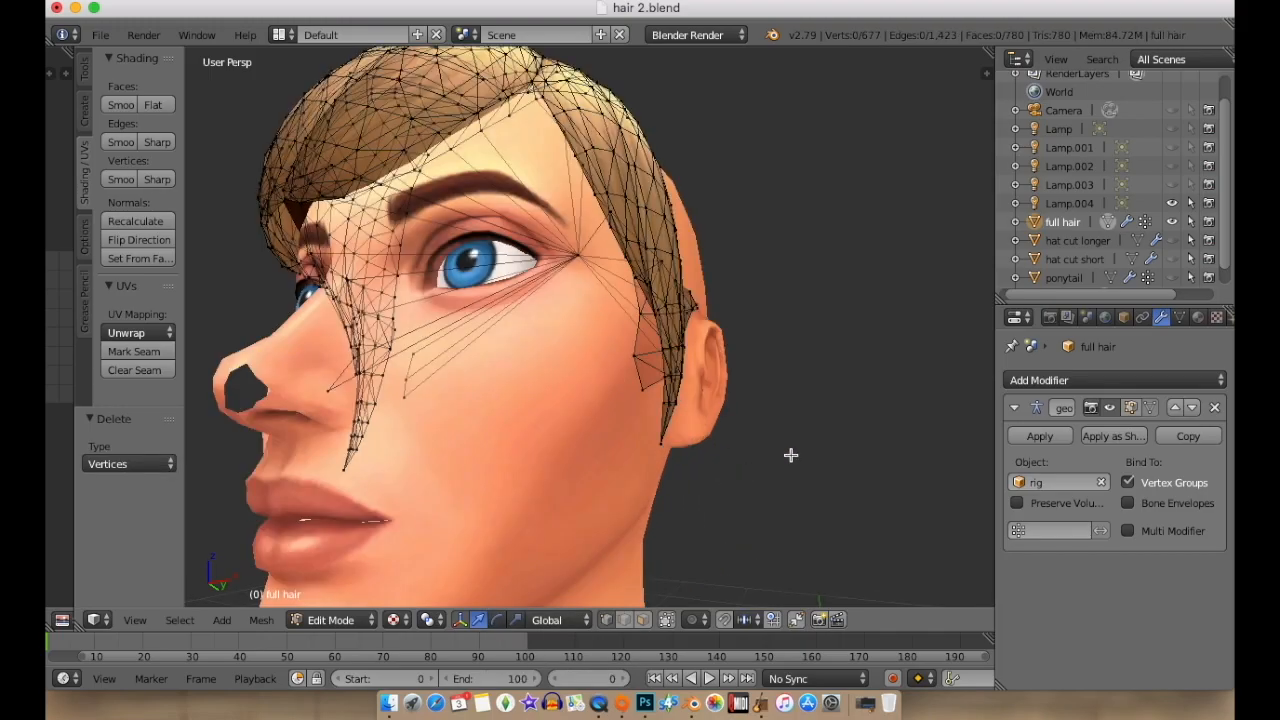
Select the linked skin-coloured piece in front of the ear on the sim's left side and delete its vertices.
middle_drag(703, 476, 689, 389)
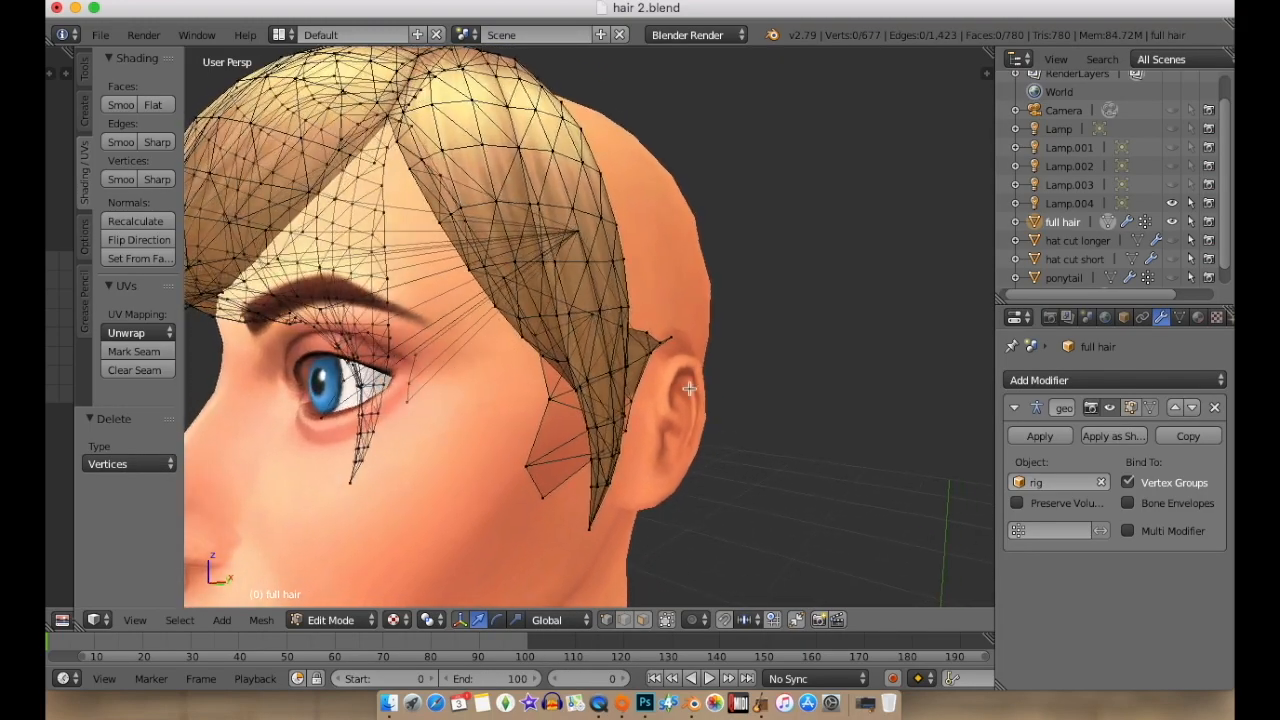
key(l)
key(x)
click(622, 437)
middle_drag(529, 453, 503, 454)
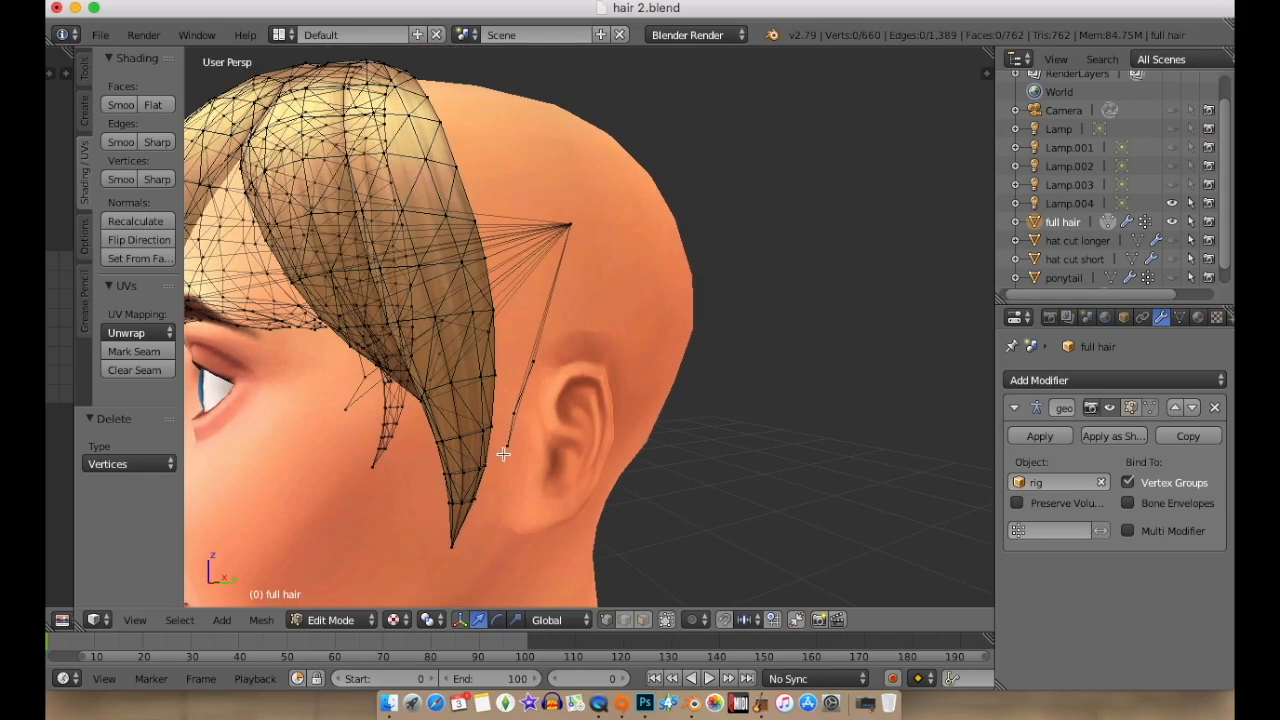
Select the stray vertices in front of the ear on the sim's left side and delete them.
click(509, 453)
click(519, 417)
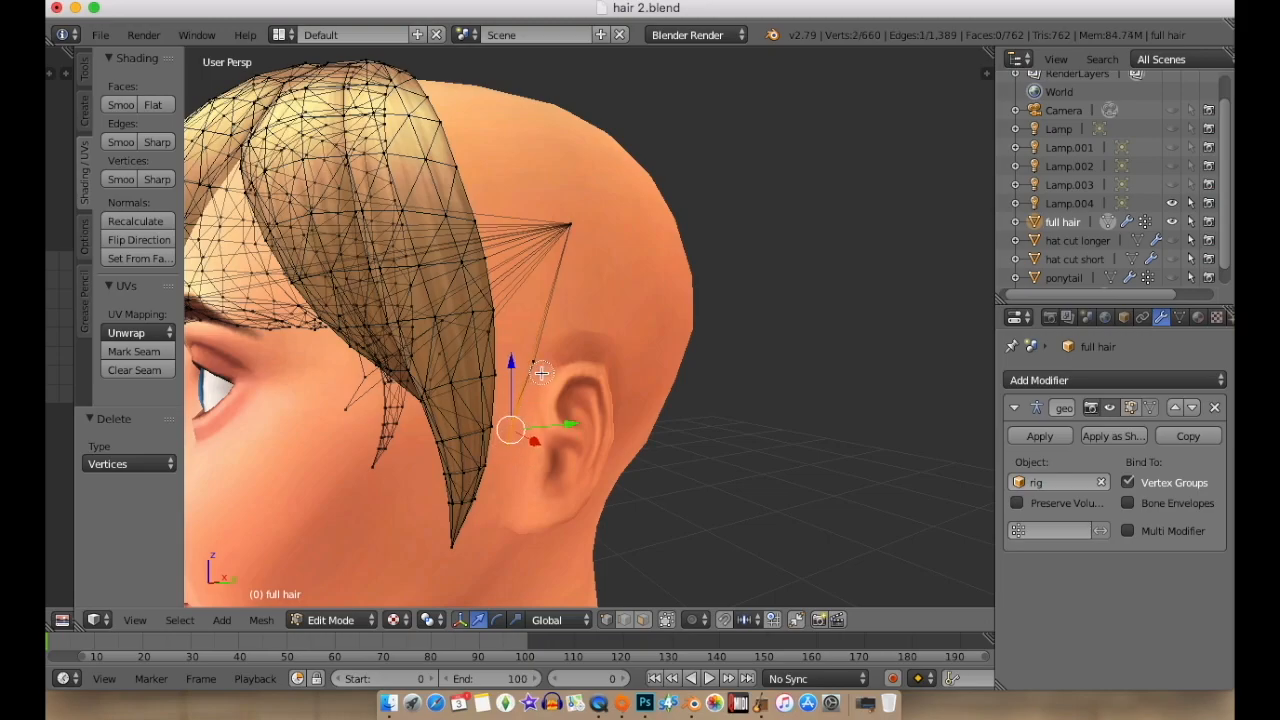
click(541, 372)
key(x)
click(541, 372)
Select the stray vertices in front of the ear on the sim's right side and delete them.
middle_drag(545, 374, 790, 383)
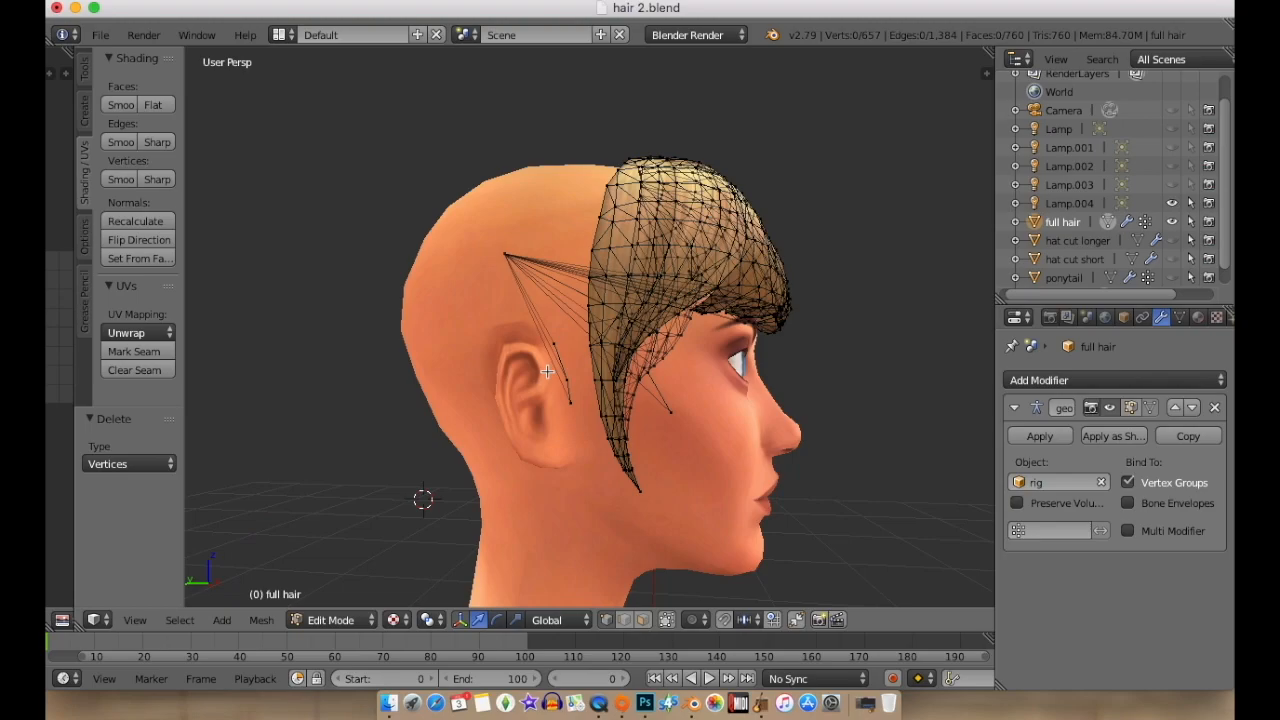
drag(554, 350, 569, 401)
key(x)
click(574, 368)
Select the stray vertices hanging over the cheek below the sim's right temple and delete them.
middle_drag(763, 450, 603, 390)
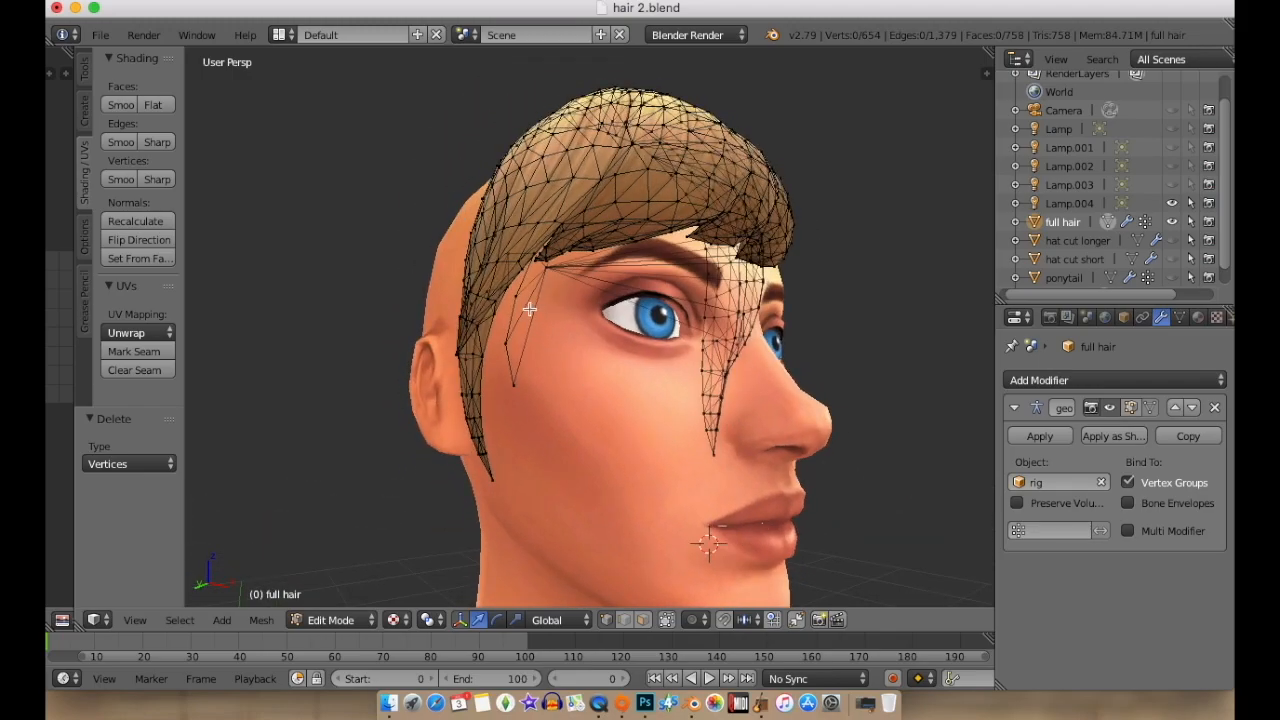
drag(520, 299, 514, 390)
key(x)
click(514, 390)
Select the small linked piece floating in front of the chest and delete its vertices.
middle_drag(843, 400, 552, 450)
scroll(740, 446, down, 6)
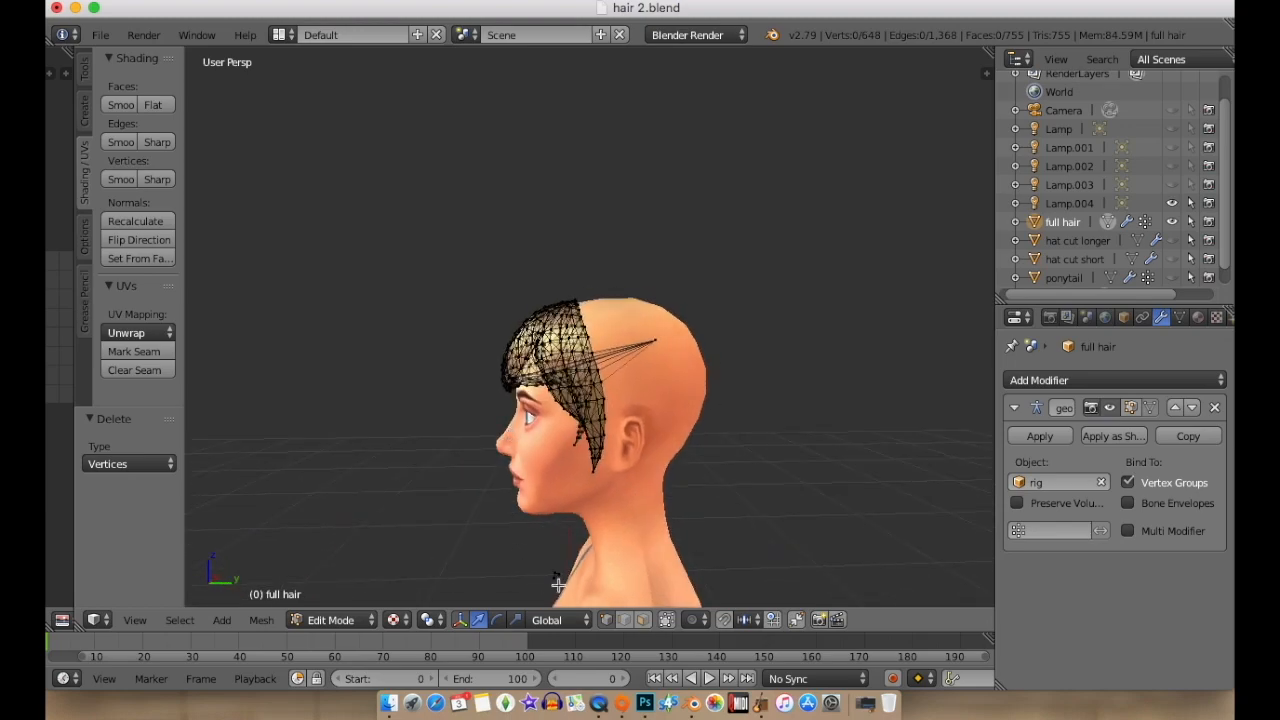
key(l)
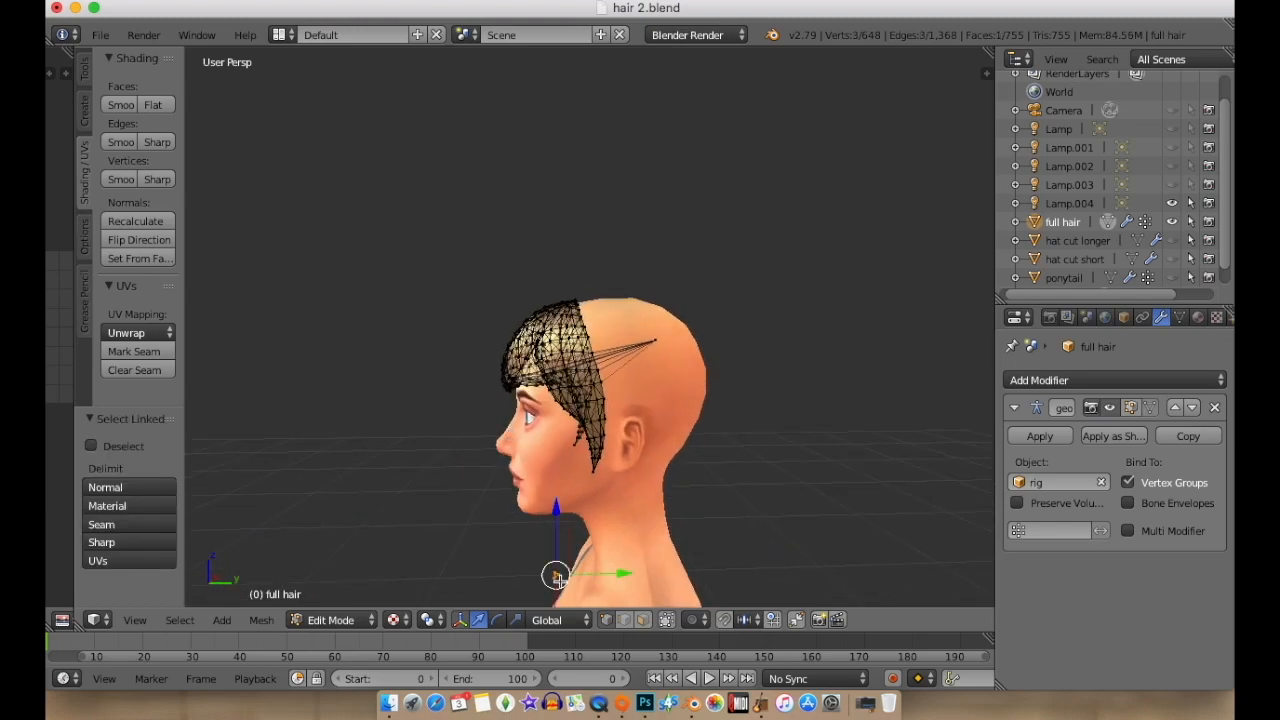
key(x)
click(522, 451)
middle_drag(522, 451, 499, 536)
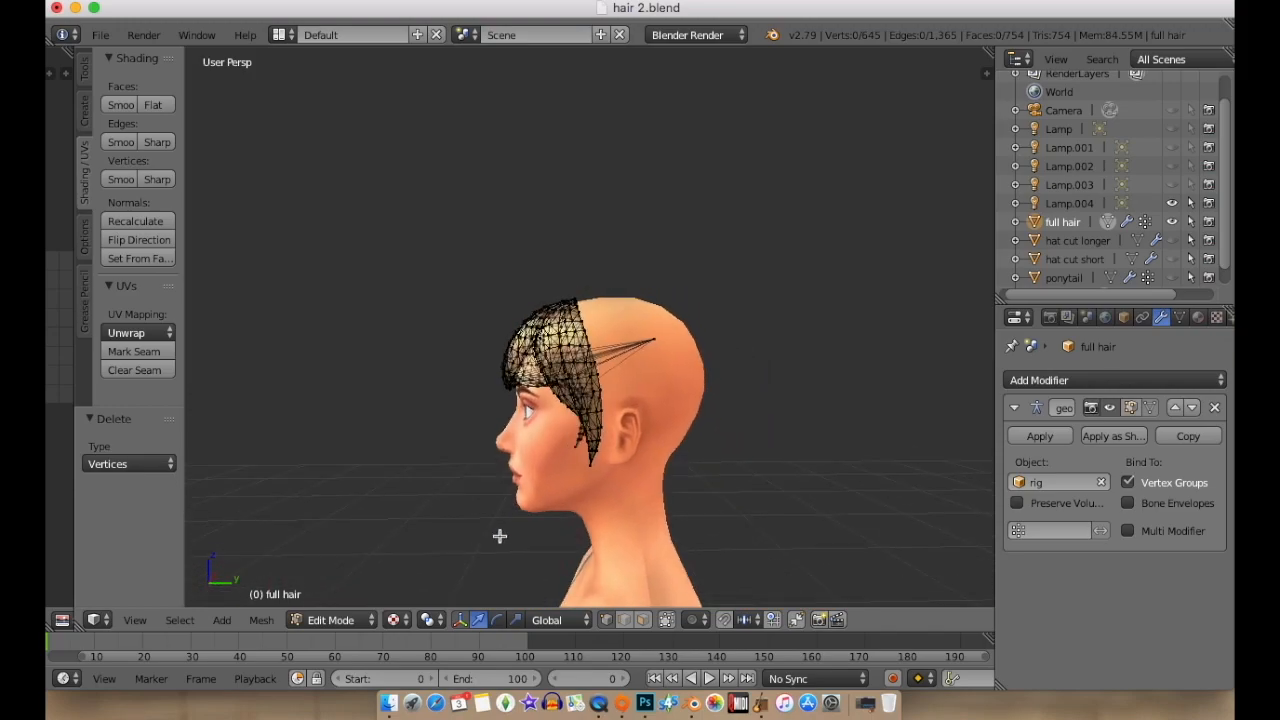
Return to Object Mode and toggle the ponytail object's visibility on and off again.
click(328, 620)
click(340, 595)
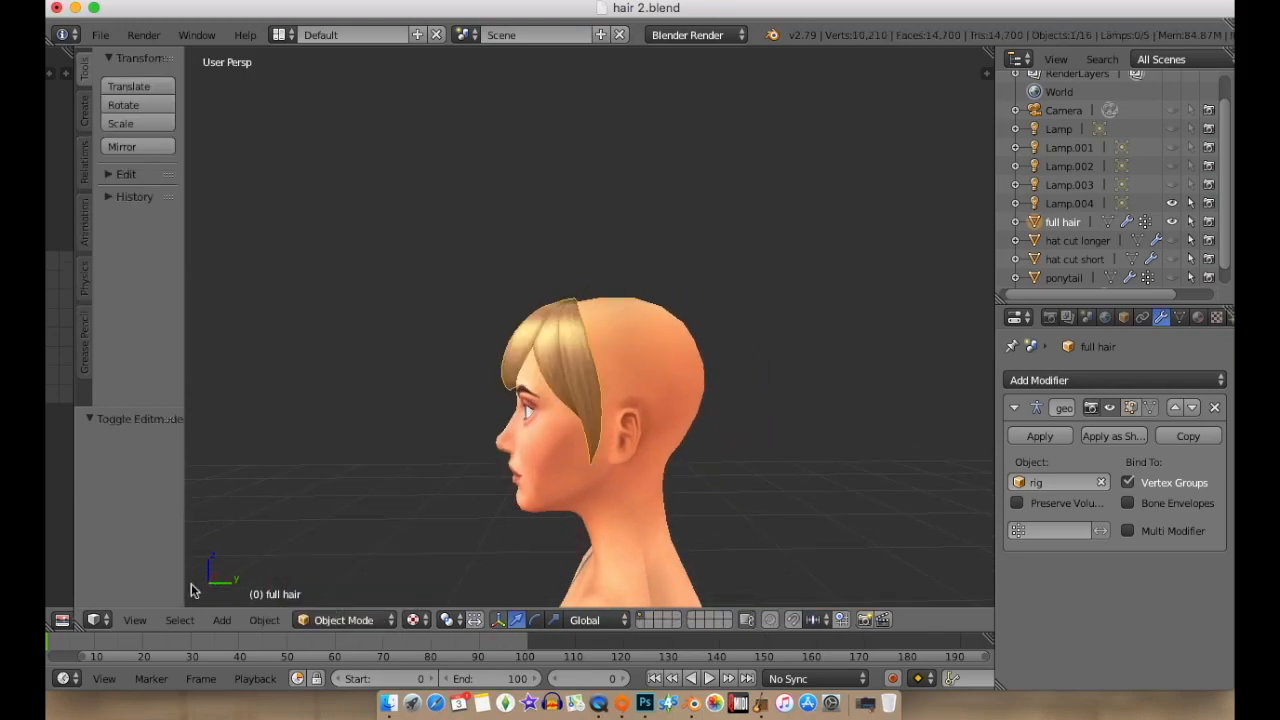
mouse_move(619, 461)
middle_down()
mouse_move(931, 472)
mouse_move(519, 440)
mouse_move(642, 454)
middle_up()
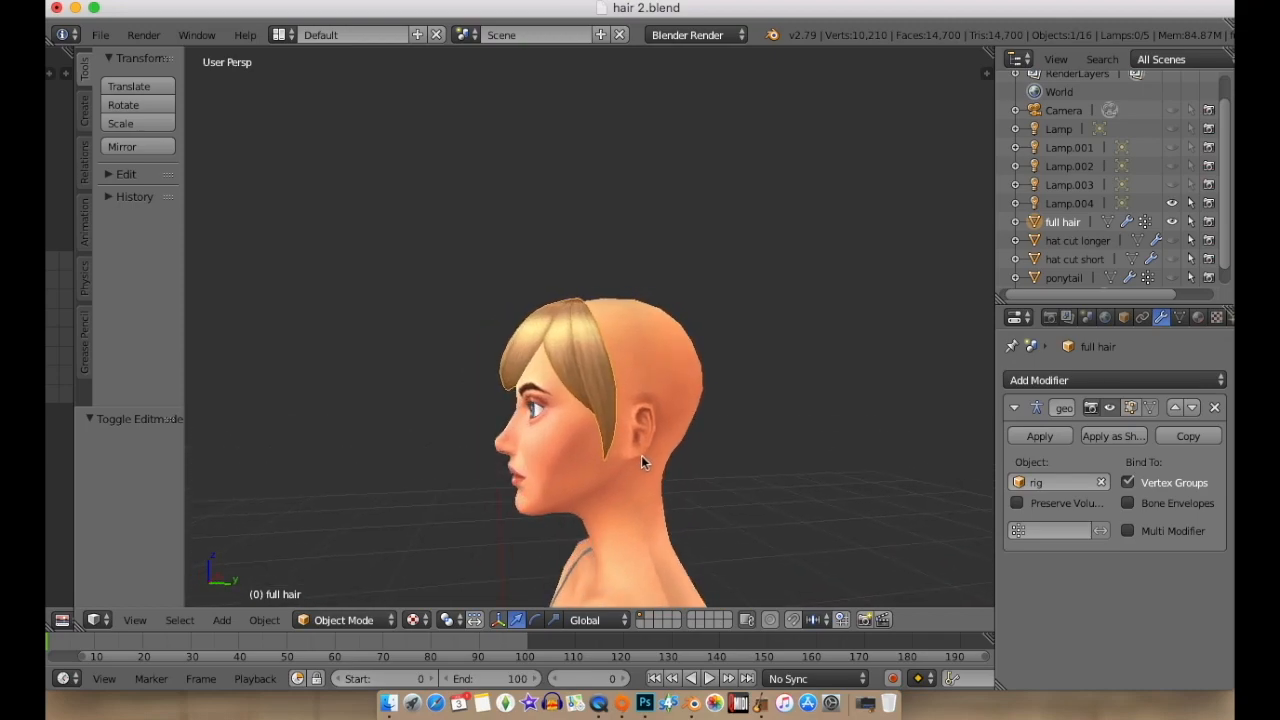
click(1172, 278)
click(1172, 278)
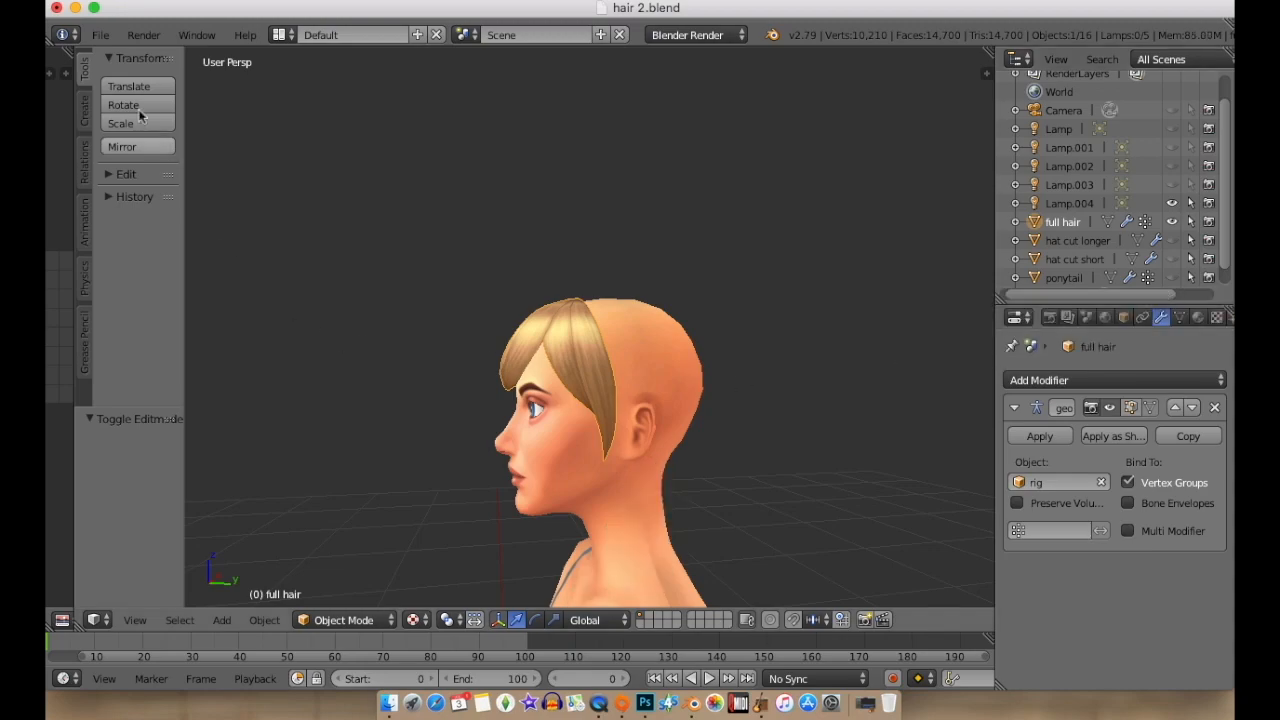
Append the objects s4studio_mesh_1, s4studio_mesh_2 and s4studio_mesh_3 from hair 1.blend.
click(100, 34)
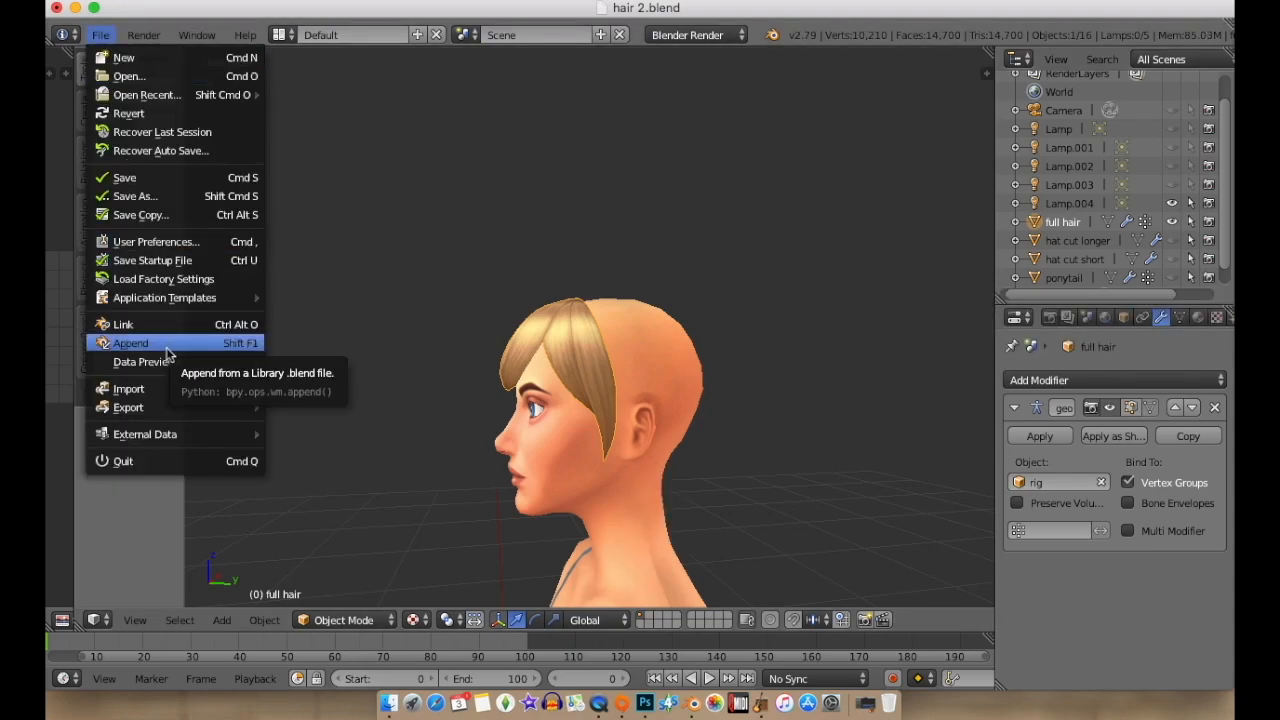
click(167, 349)
click(102, 34)
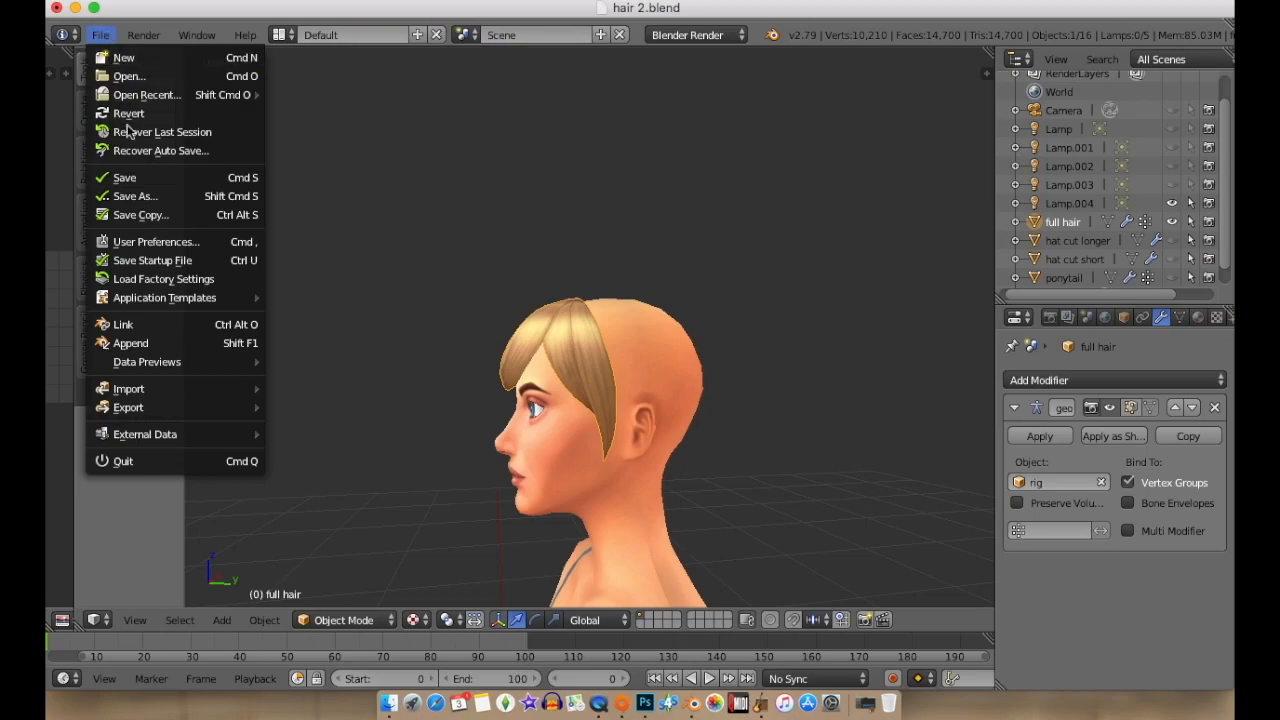
click(166, 350)
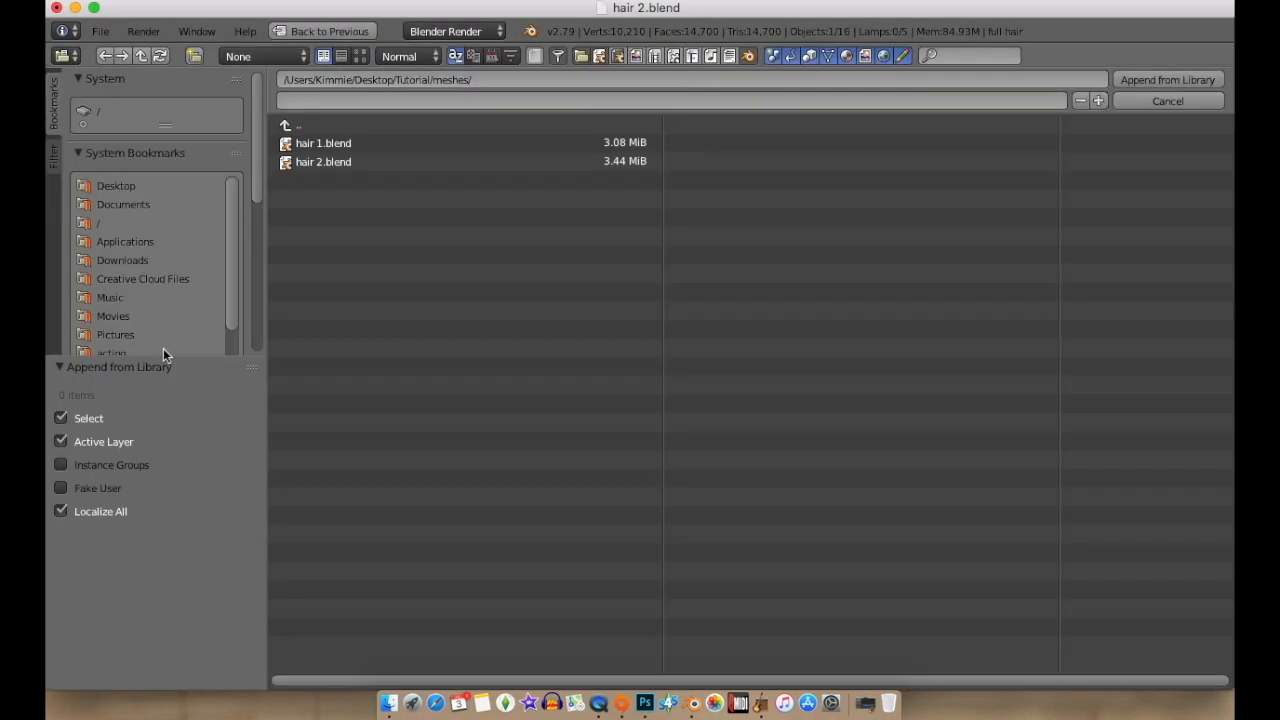
double_click(320, 145)
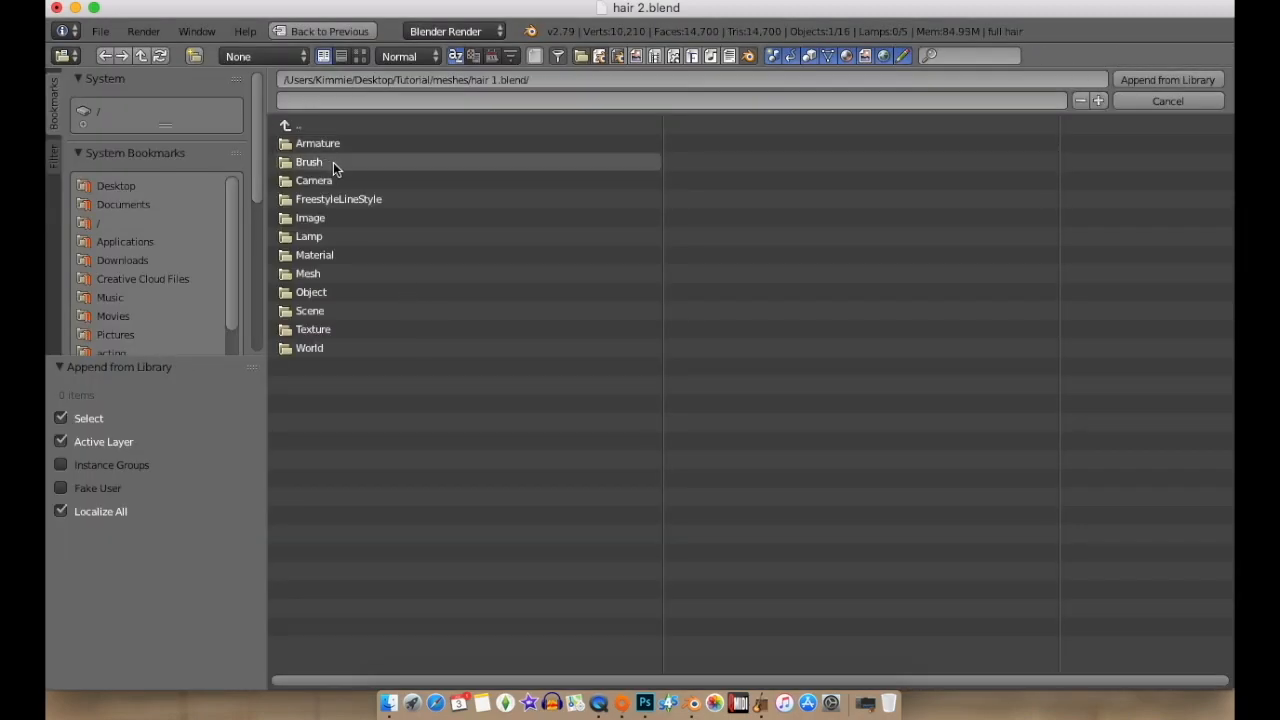
click(312, 293)
drag(330, 352, 331, 380)
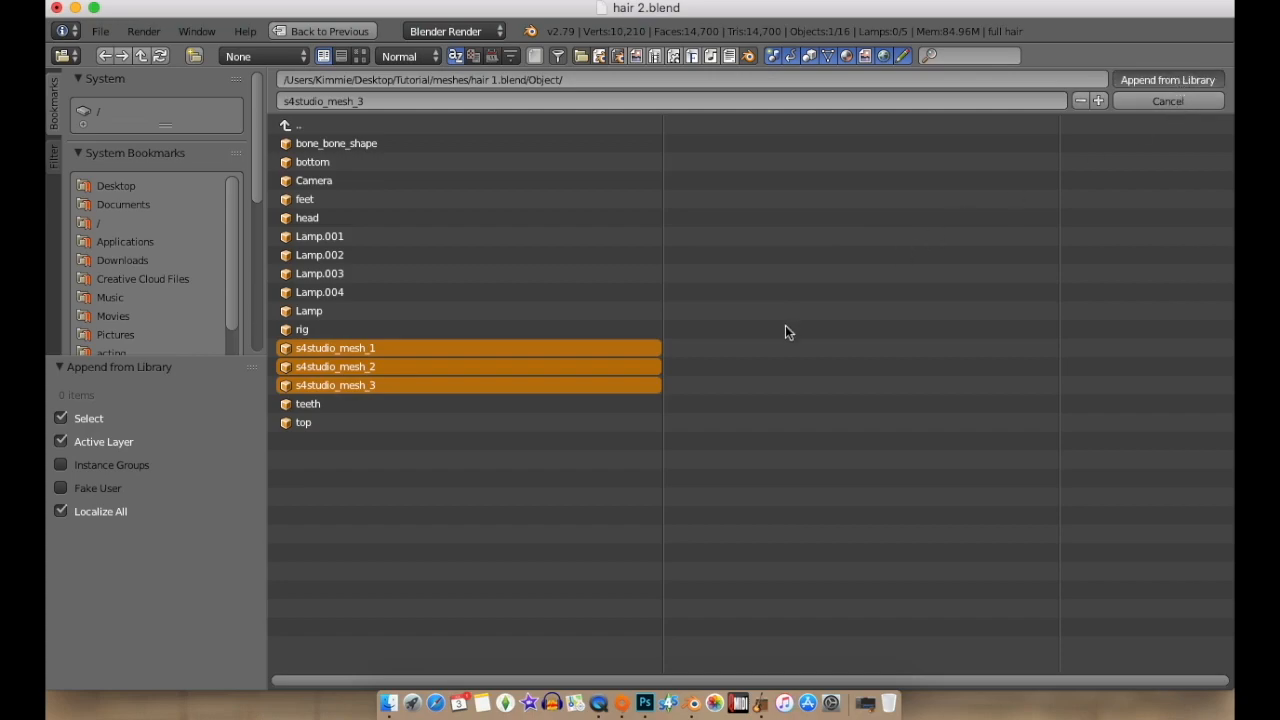
key(Return)
Hide the full hair object and the three appended s4studio meshes.
middle_drag(826, 428, 779, 456)
drag(1222, 185, 1225, 230)
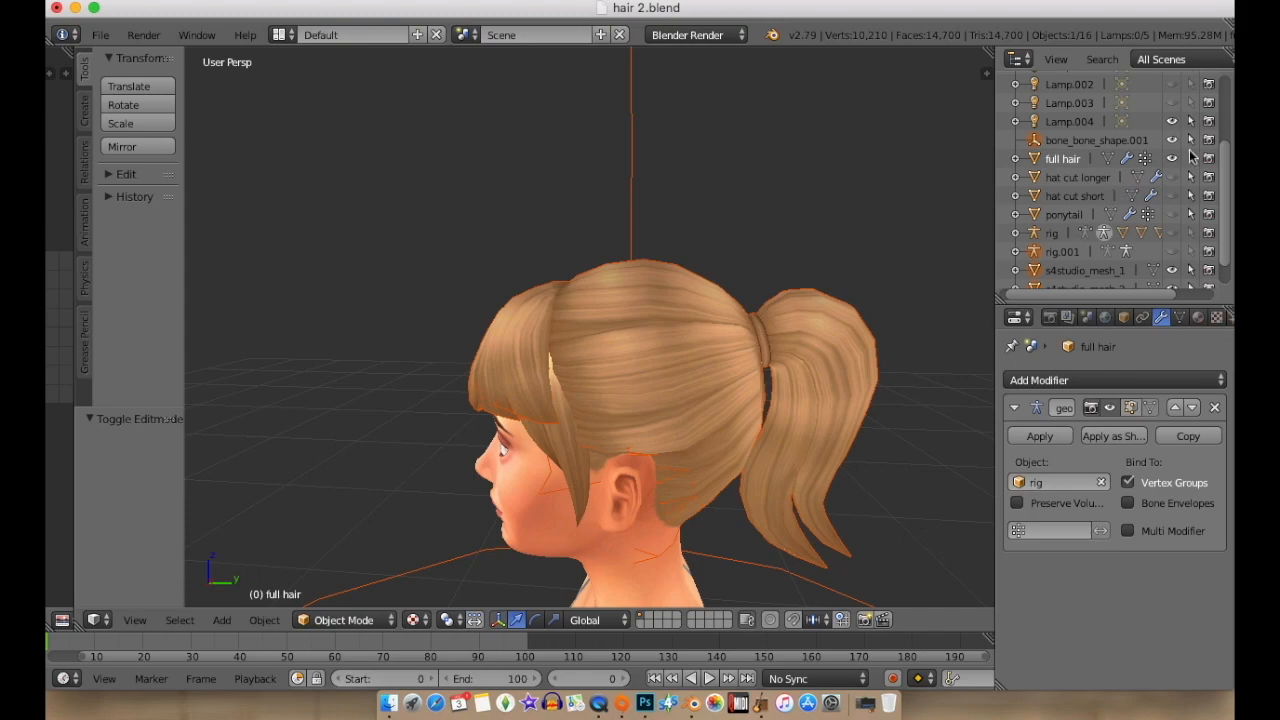
click(1173, 160)
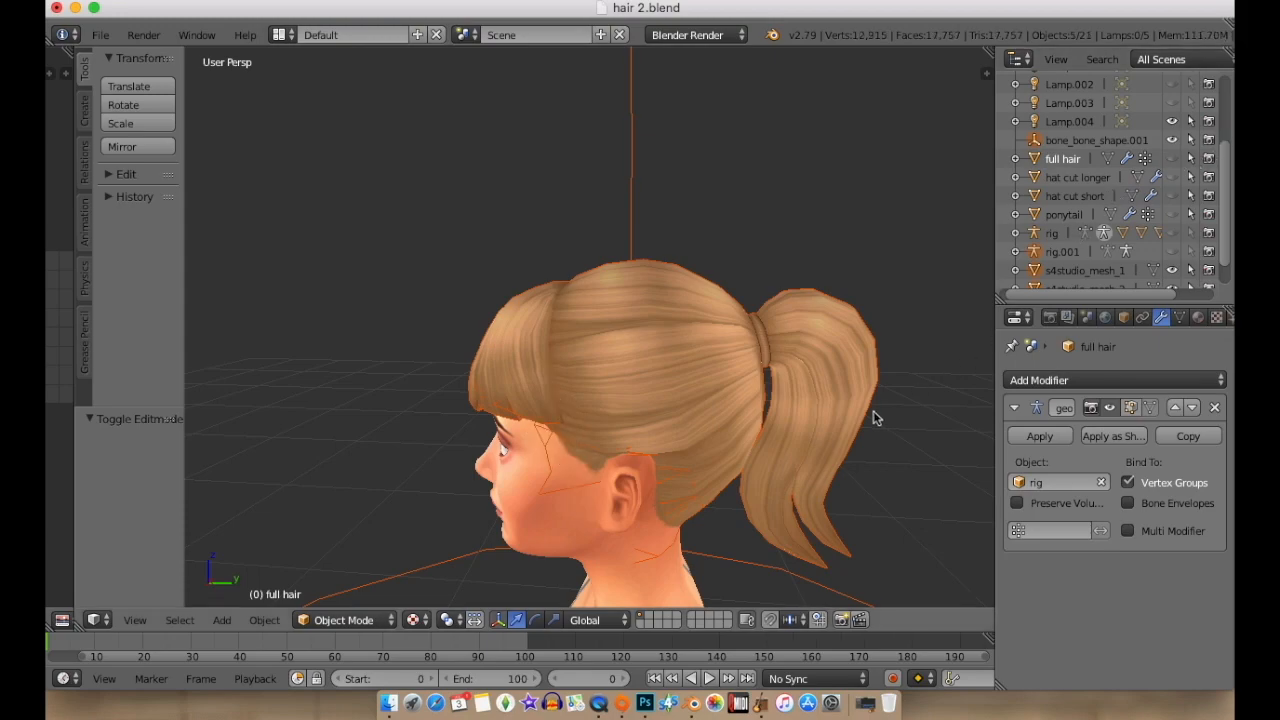
scroll(871, 383, down, 2)
mouse_move(871, 381)
middle_down()
mouse_move(337, 391)
mouse_move(888, 373)
middle_up()
scroll(1052, 269, down, 1)
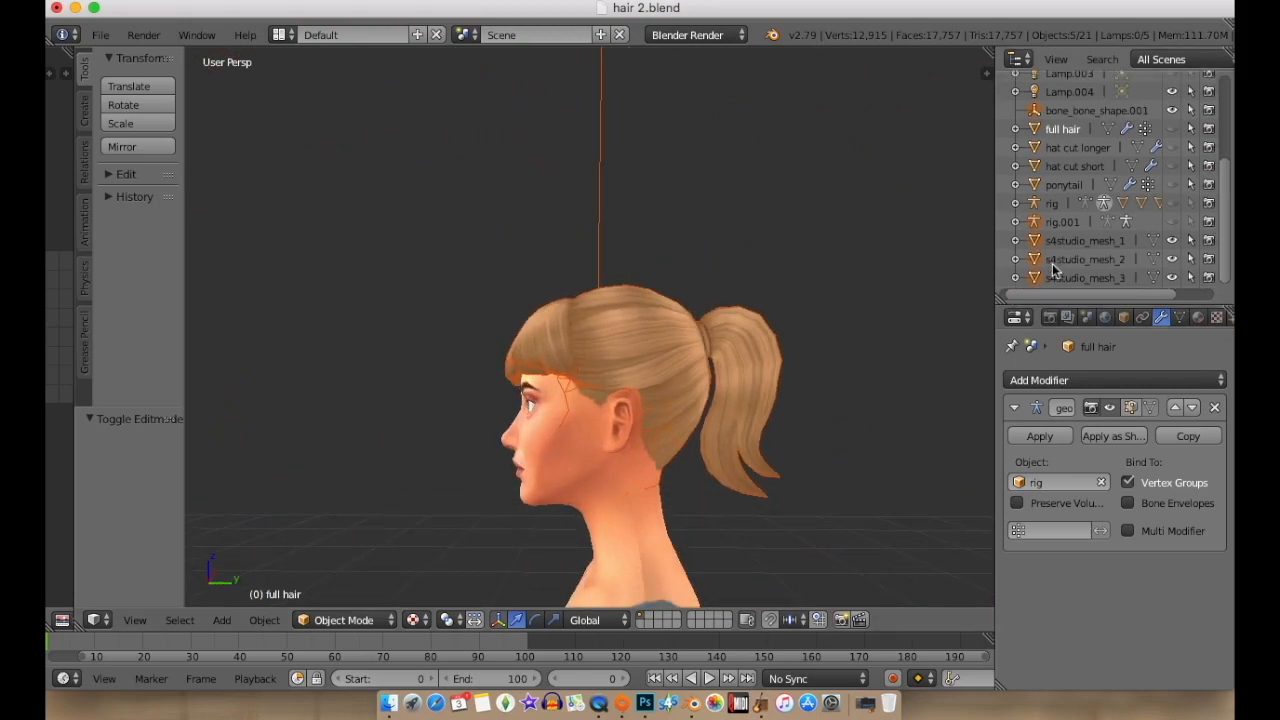
click(1172, 259)
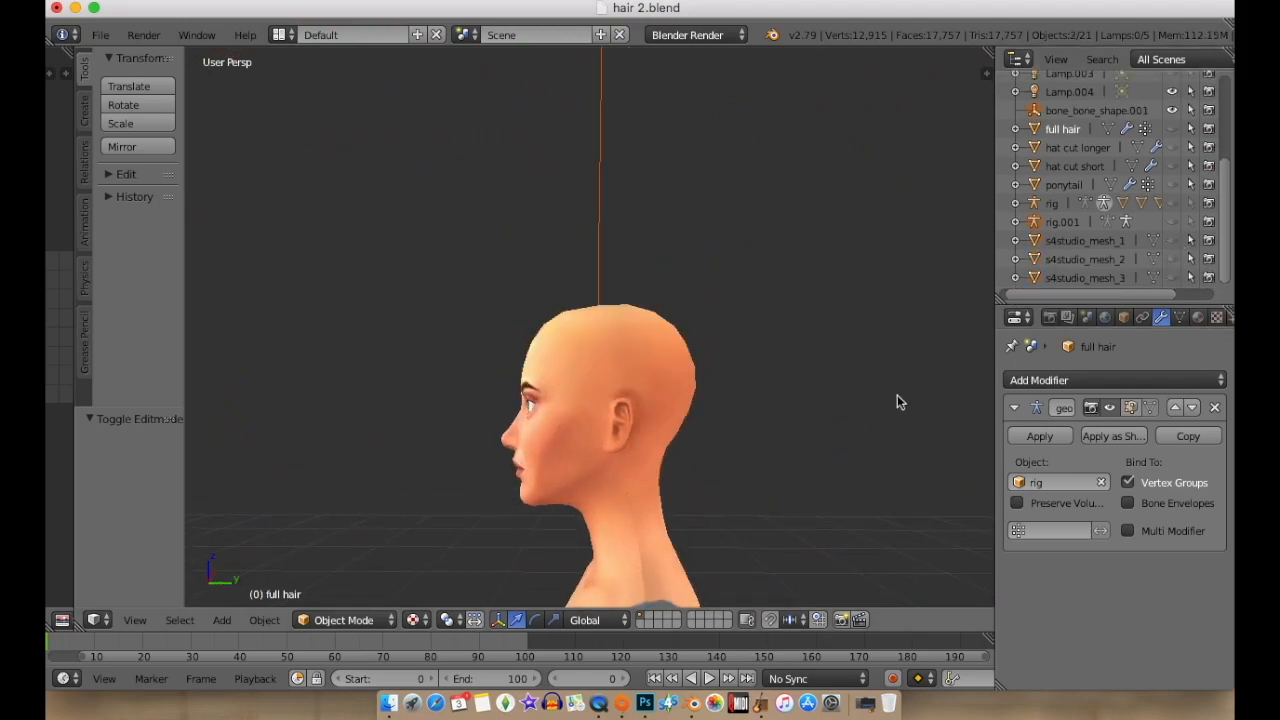
Show s4studio_mesh_1 and s4studio_mesh_3 one at a time to compare the hat cuts, leaving only s4studio_mesh_1 shown.
scroll(897, 395, up, 2)
middle_drag(907, 400, 926, 381)
click(1172, 241)
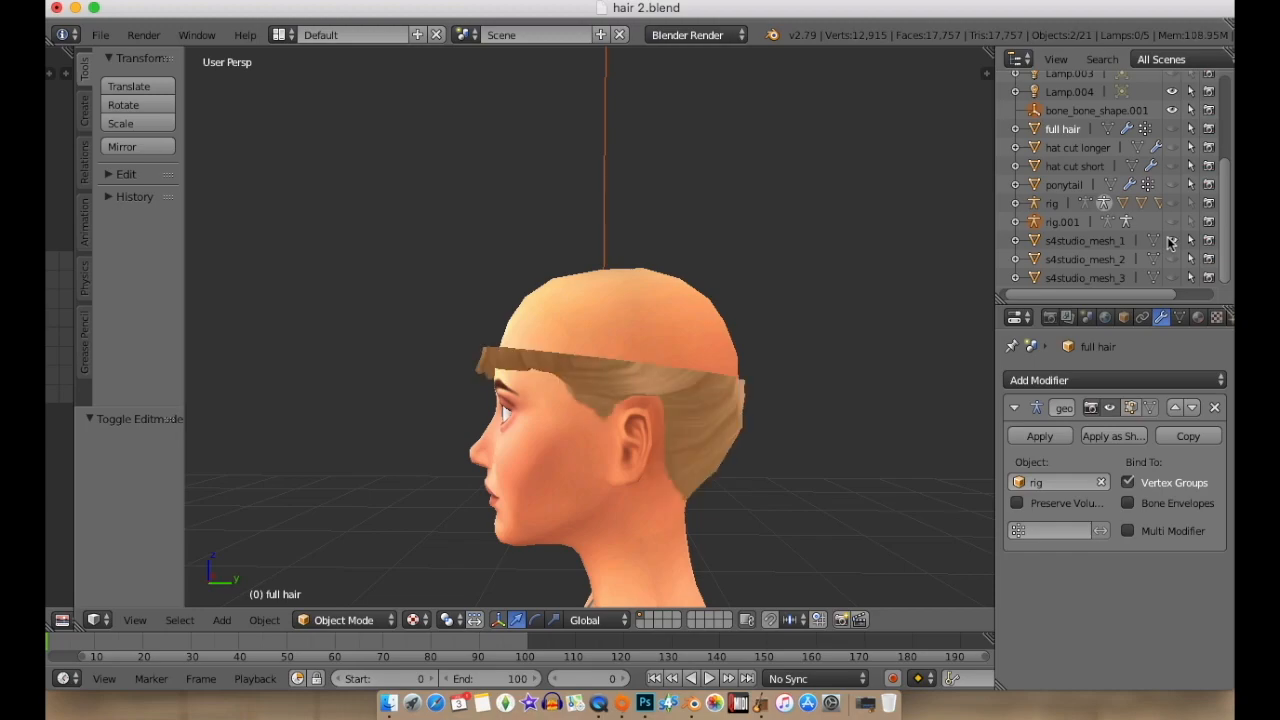
click(1172, 241)
click(1172, 278)
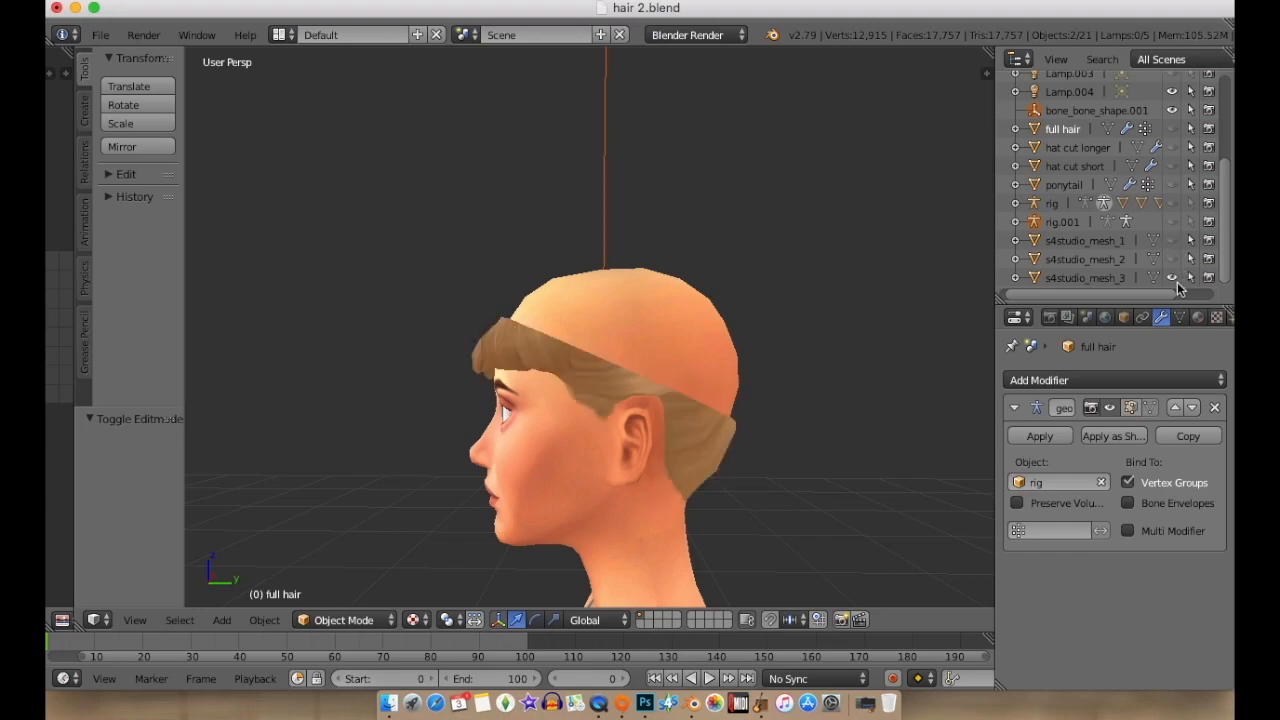
click(1174, 279)
click(1172, 241)
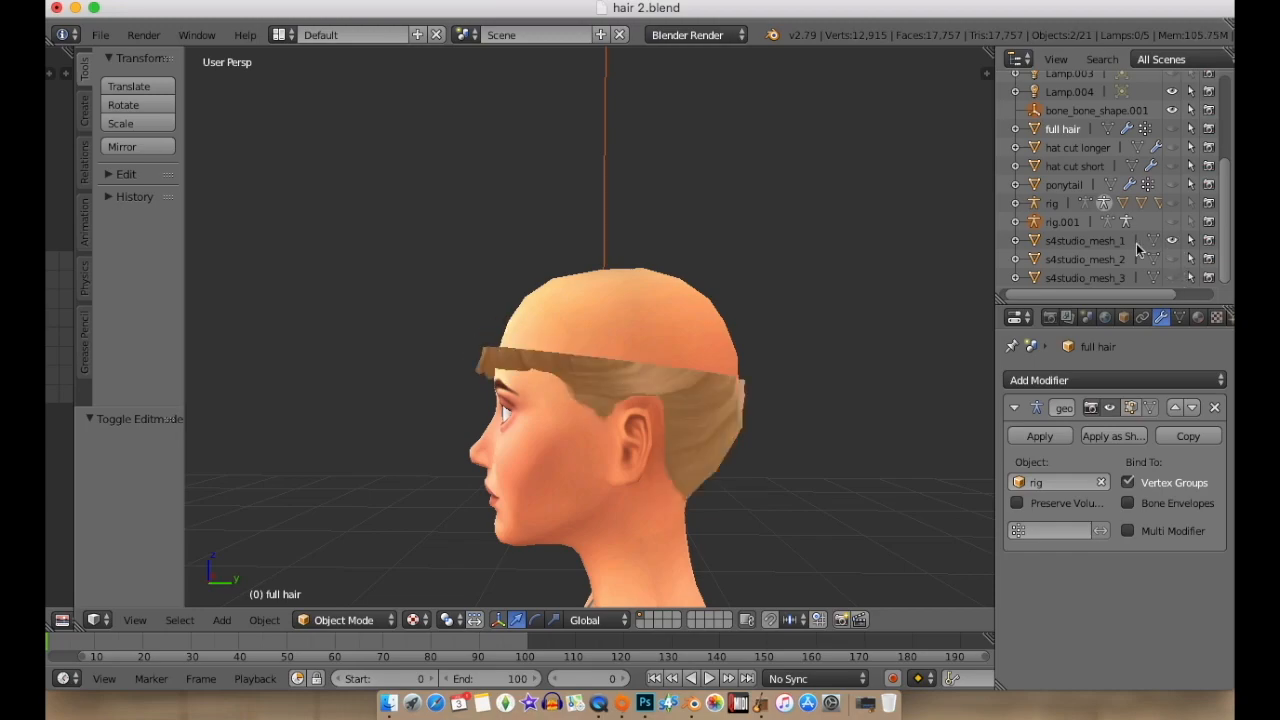
Rename s4studio_mesh_1 to "hair 2 short hait cut".
double_click(1109, 241)
text(hair 2 short hait cut)
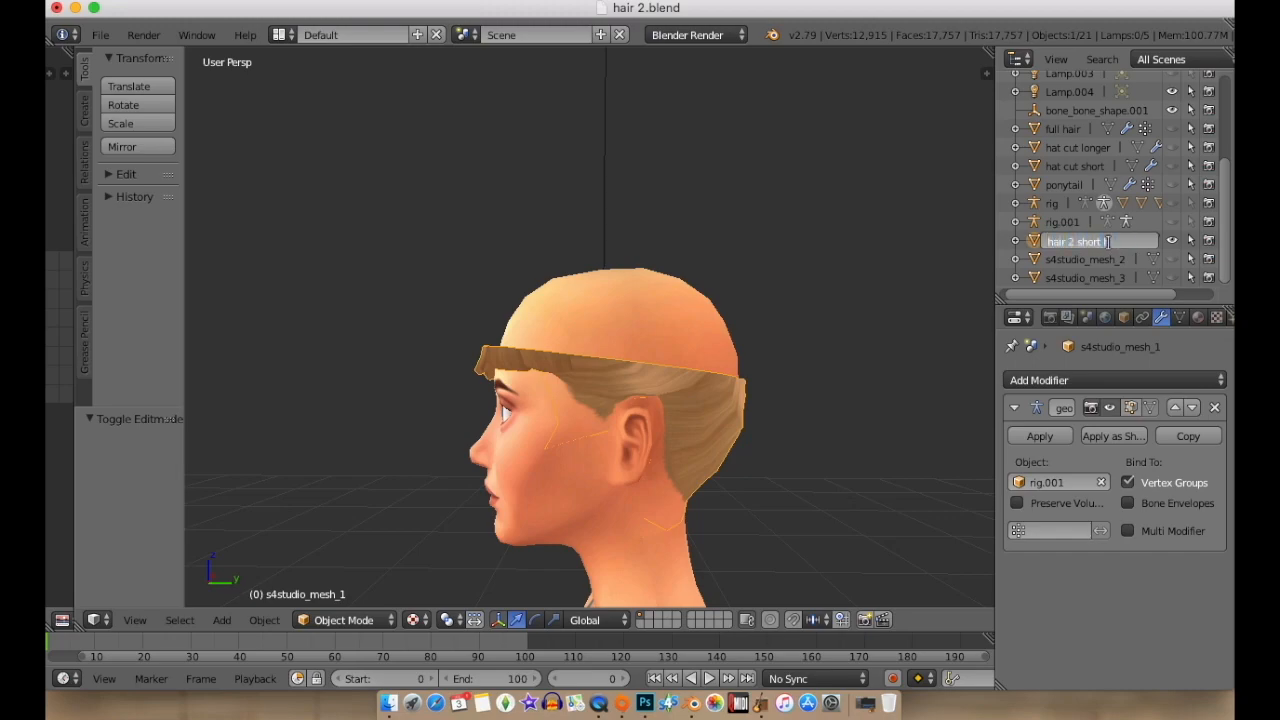
key(Return)
Rename s4studio_mesh_3 to "hair 1 hat cut longer".
click(1098, 279)
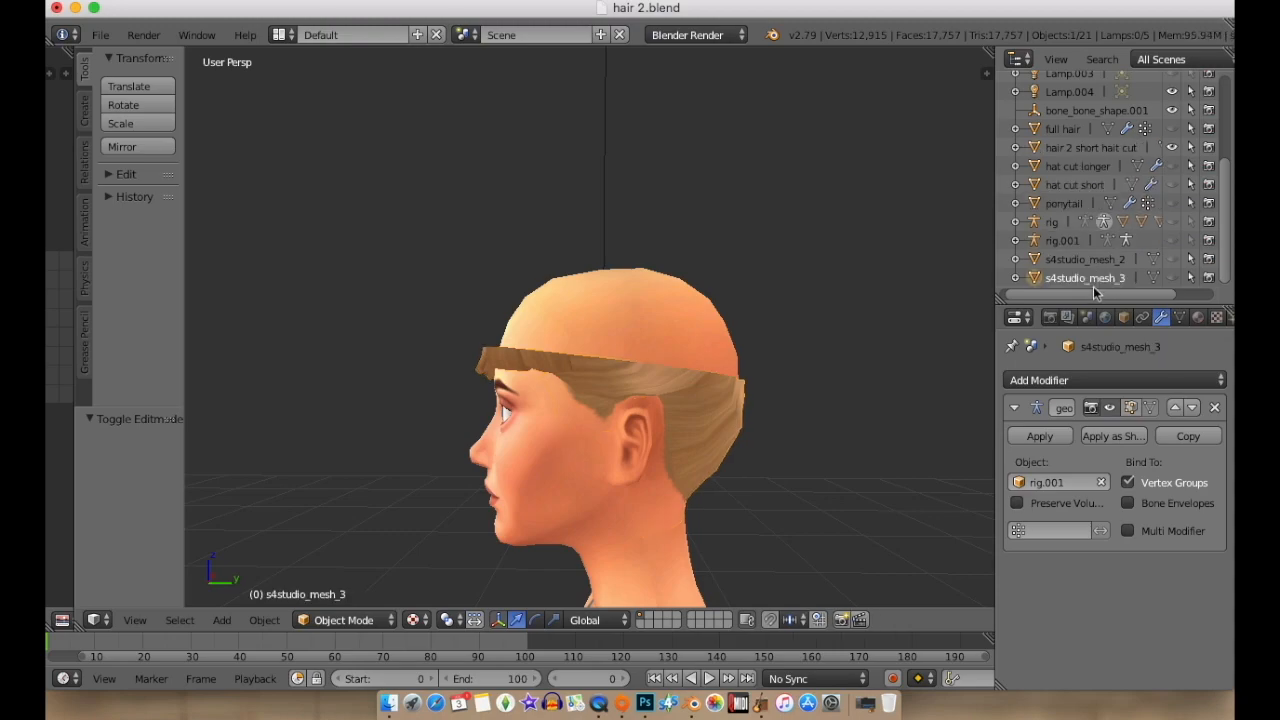
double_click(1097, 278)
text(hair 1 hat cut longer)
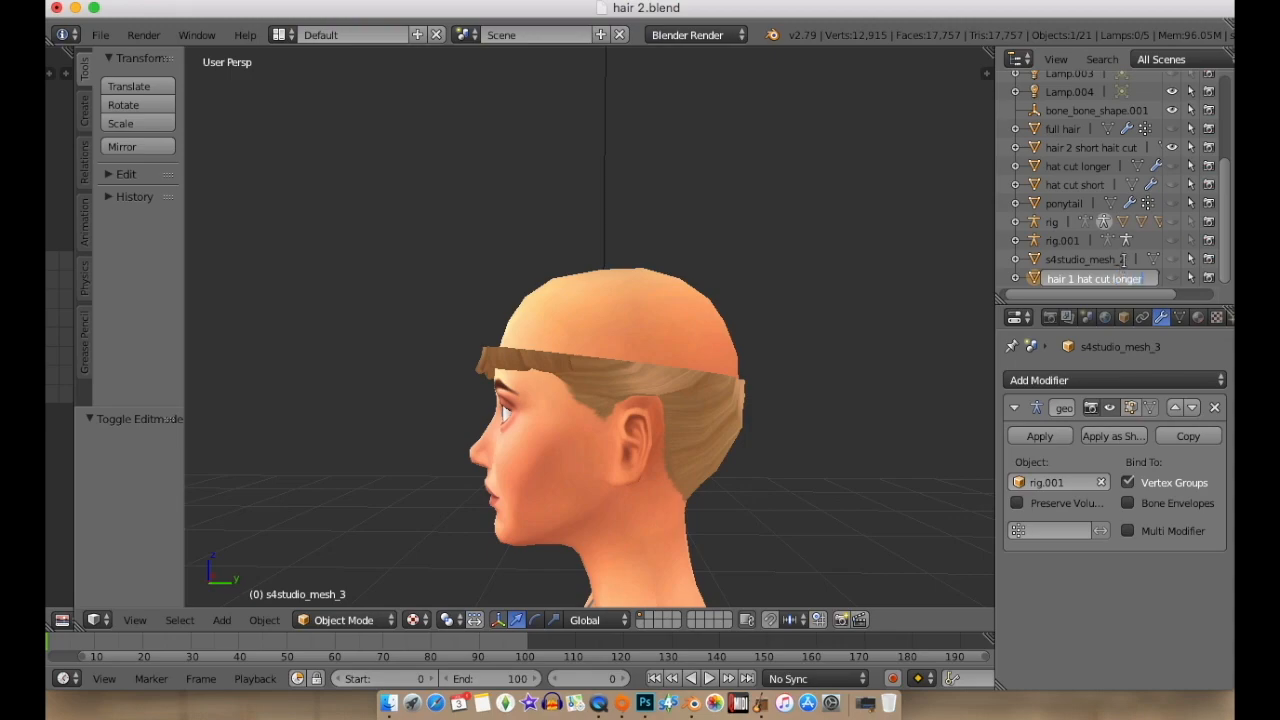
key(Return)
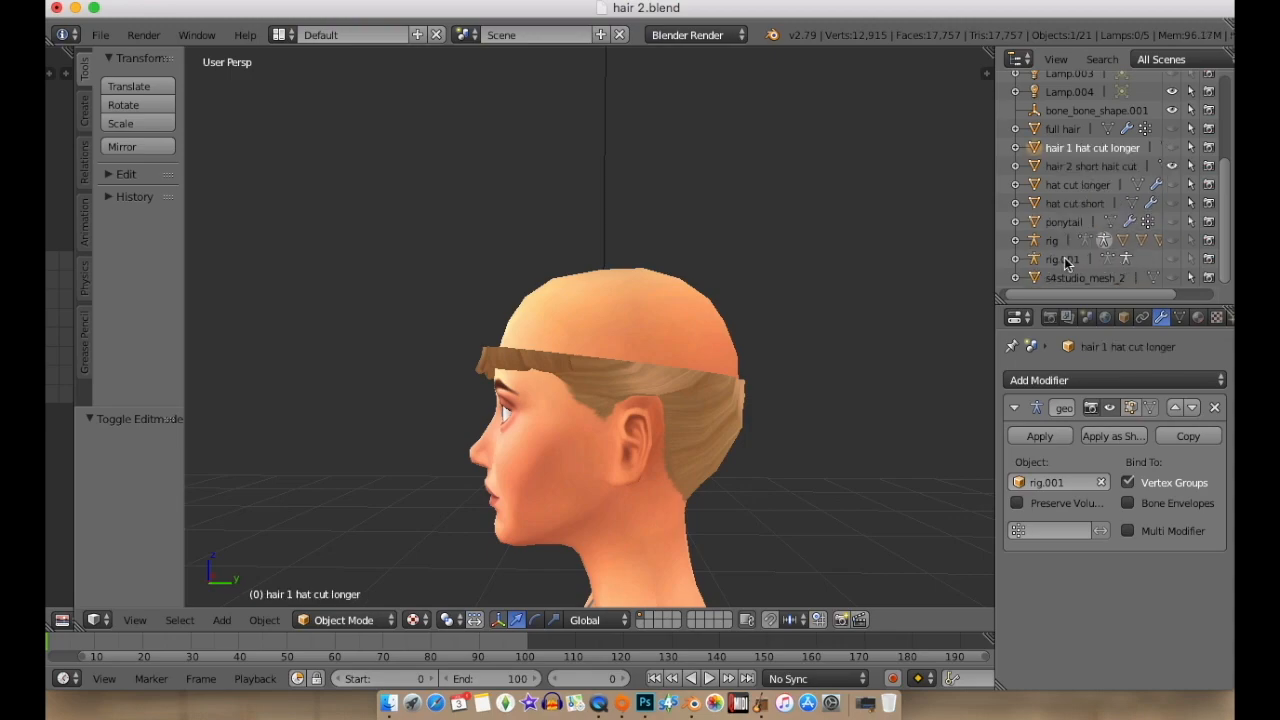
Correct the number in the appended short cut's name so it reads "hair 1 short hait cut".
double_click(1072, 167)
drag(1072, 167, 1123, 167)
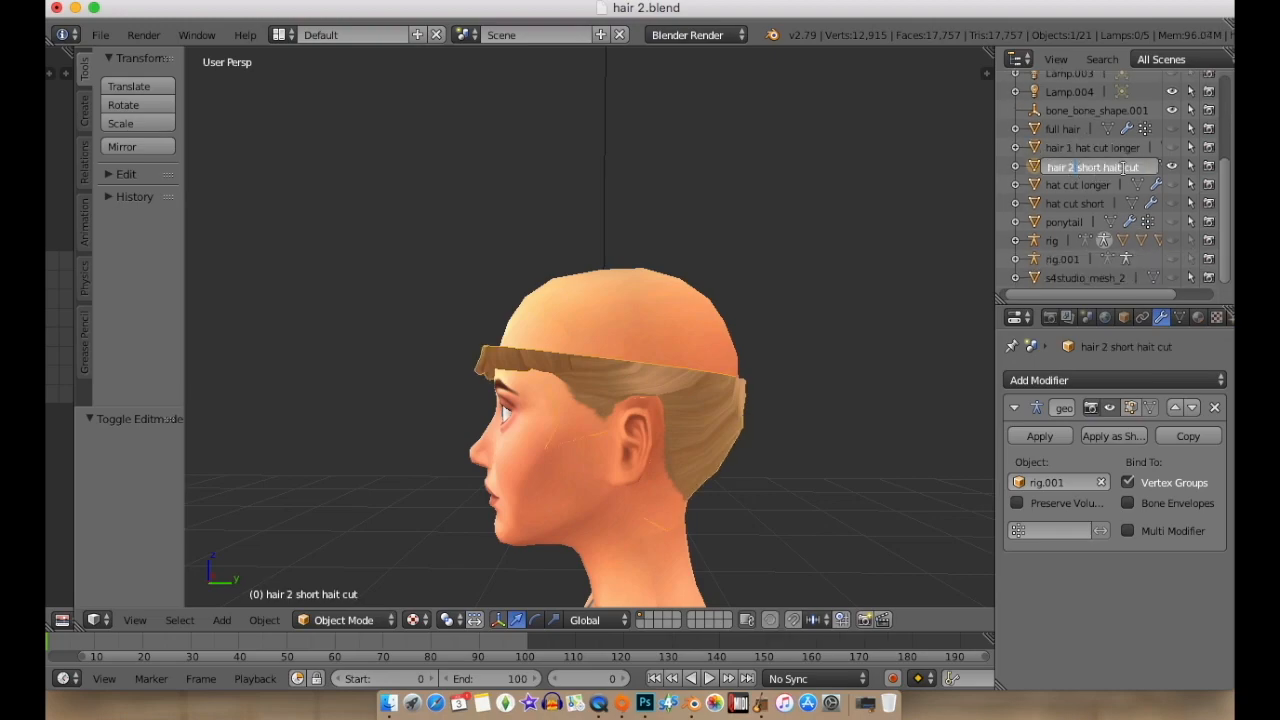
click(1076, 186)
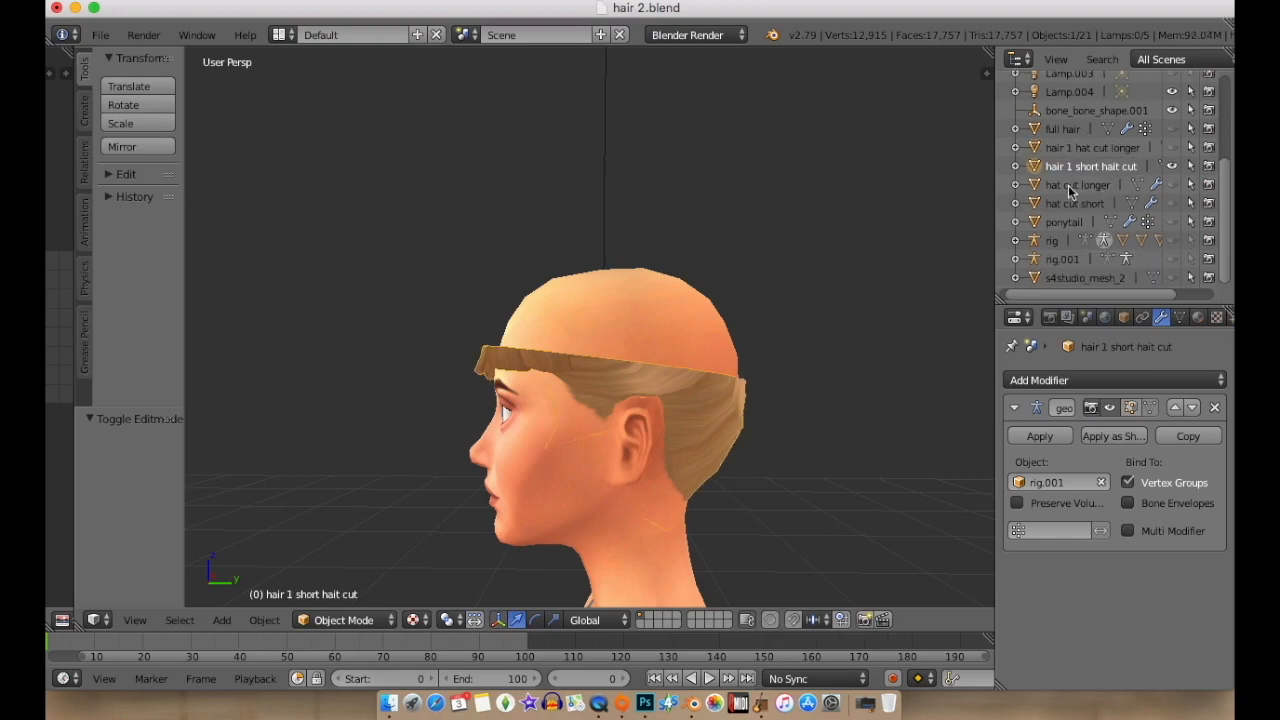
Prefix the names of the "hat cut longer" and "hat cut short" objects with "hair 2".
double_click(1068, 186)
text(hair 2)
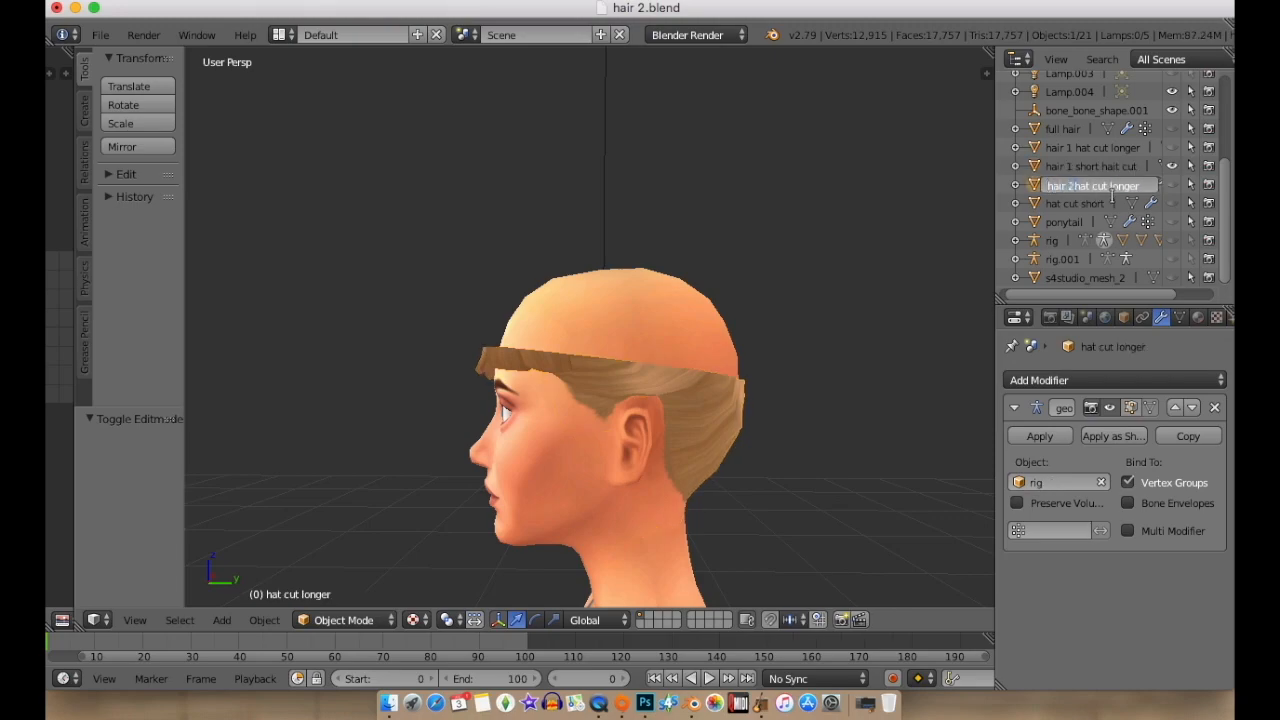
click(1094, 204)
double_click(1094, 204)
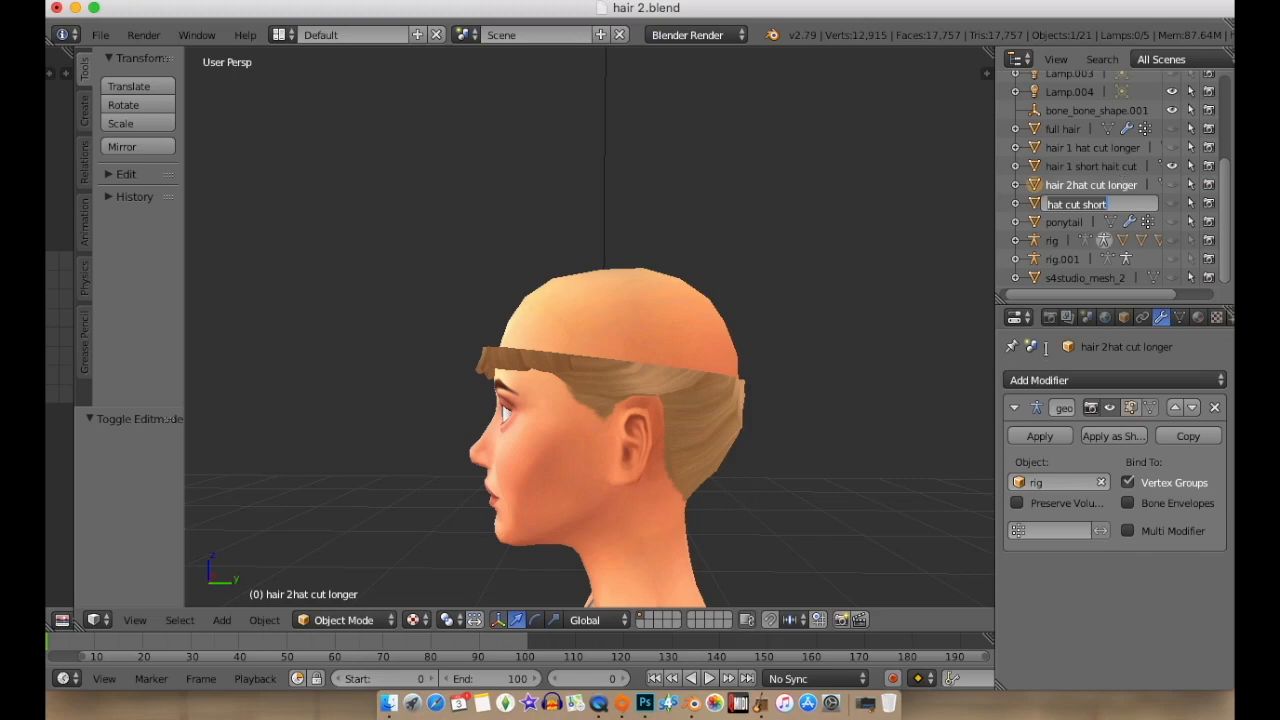
click(1046, 204)
text(hair 2)
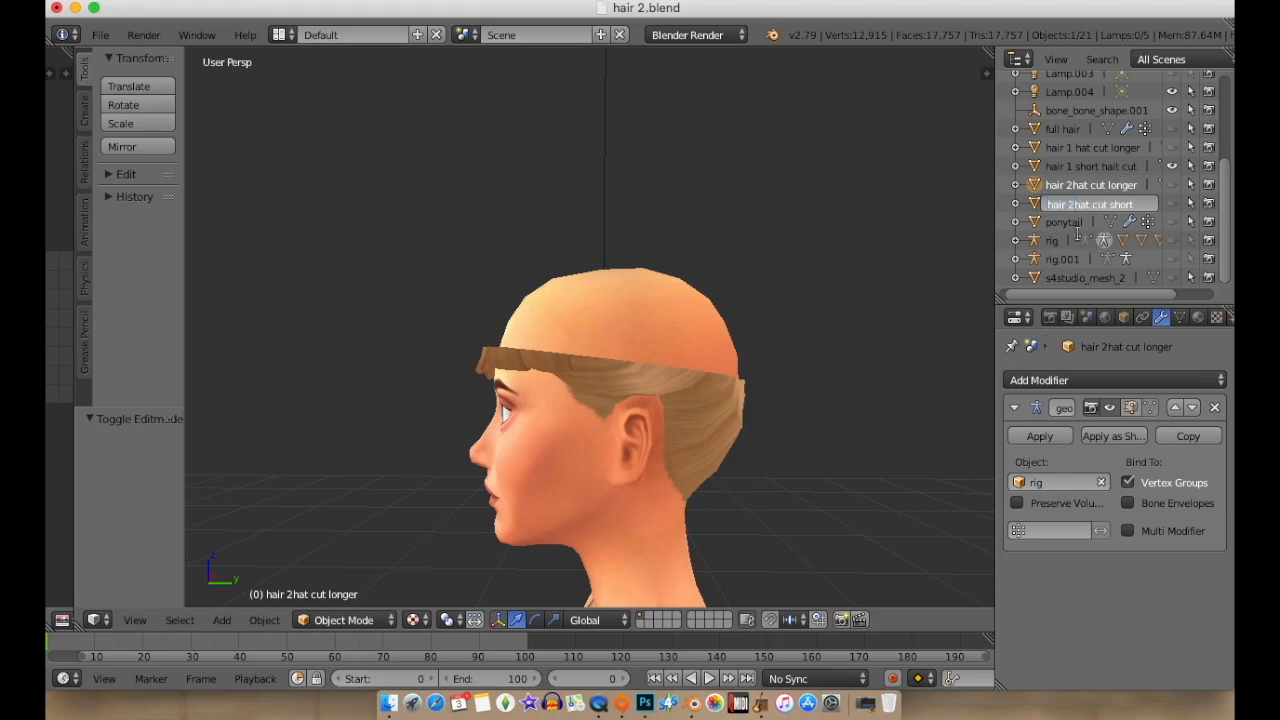
key(Return)
Rename the full hair object to "hair 2full hair".
double_click(1064, 130)
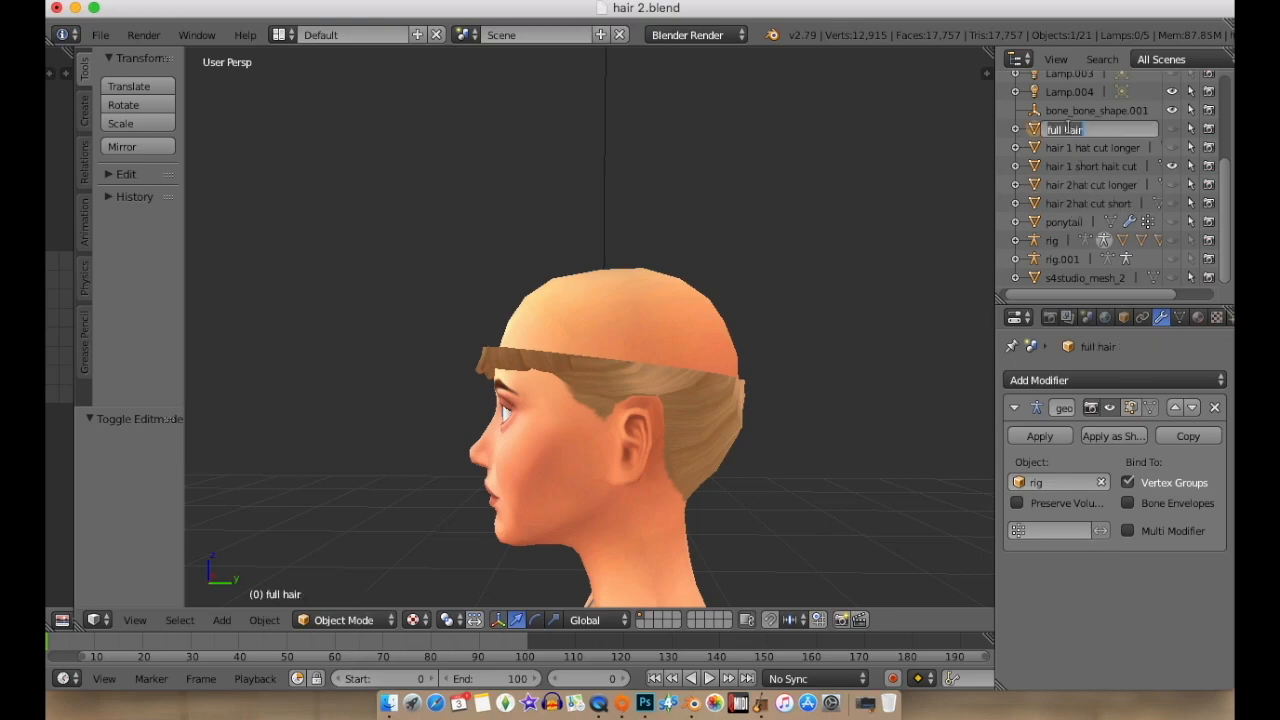
click(1048, 130)
text(hair 2)
key(Return)
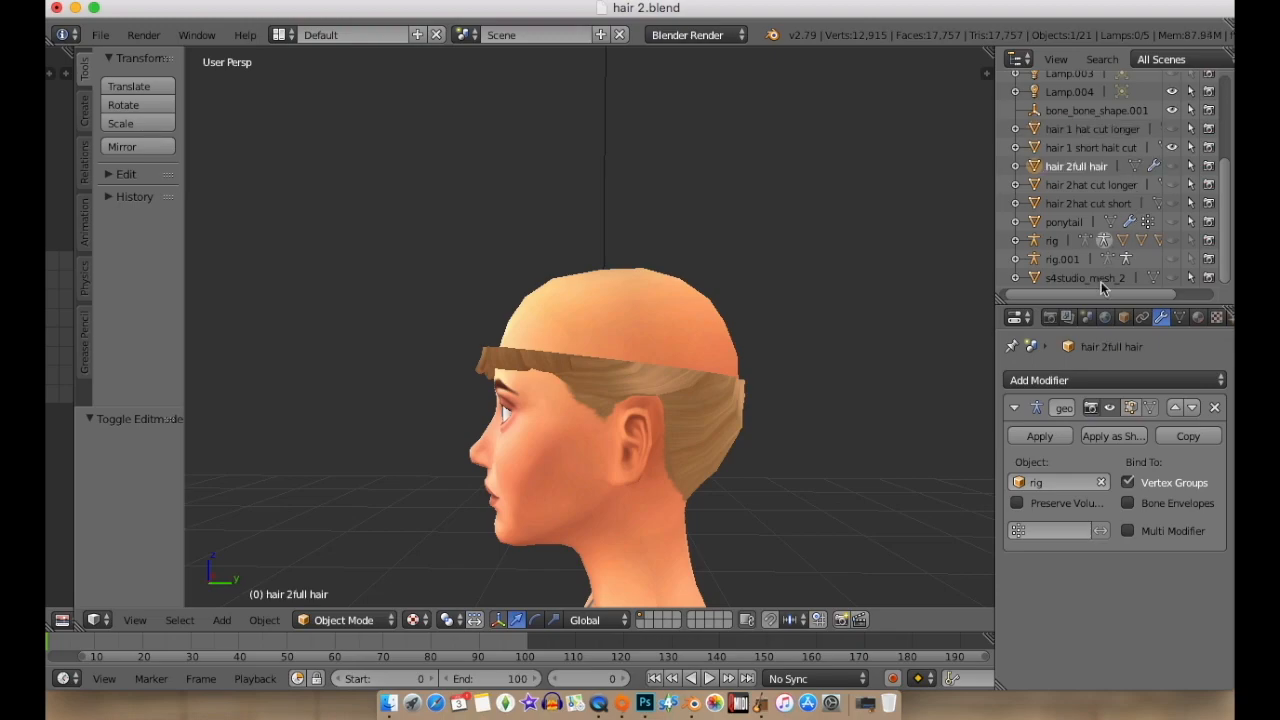
Show s4studio_mesh_2 in place of the hair 1 short cut and rename it to "hair 1 full hair".
click(1172, 277)
click(1173, 148)
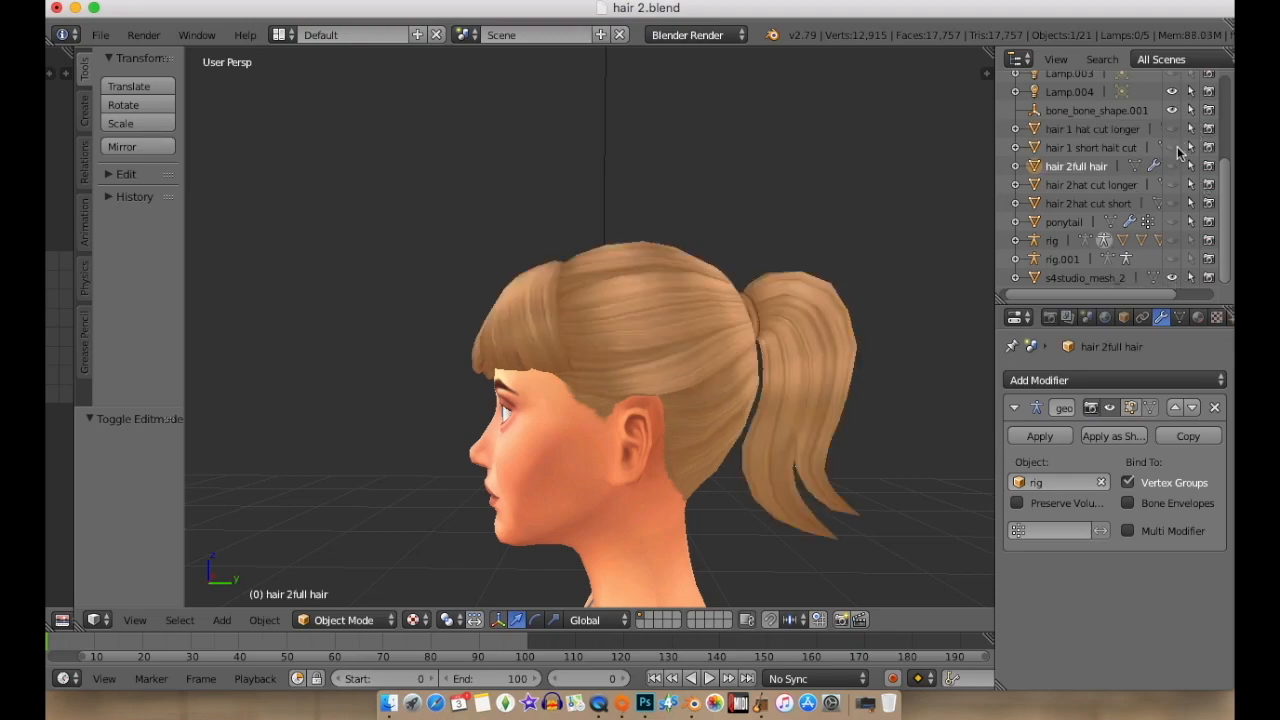
double_click(1112, 278)
text(hair 1 full hair)
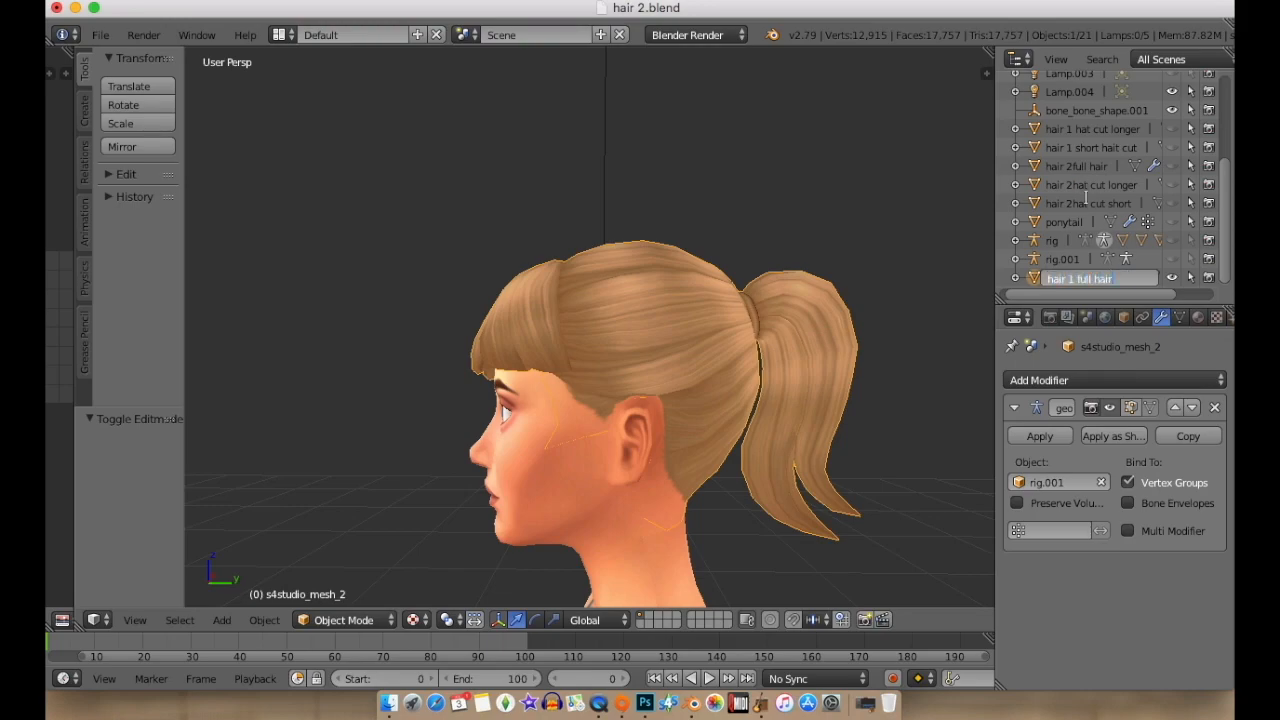
key(Return)
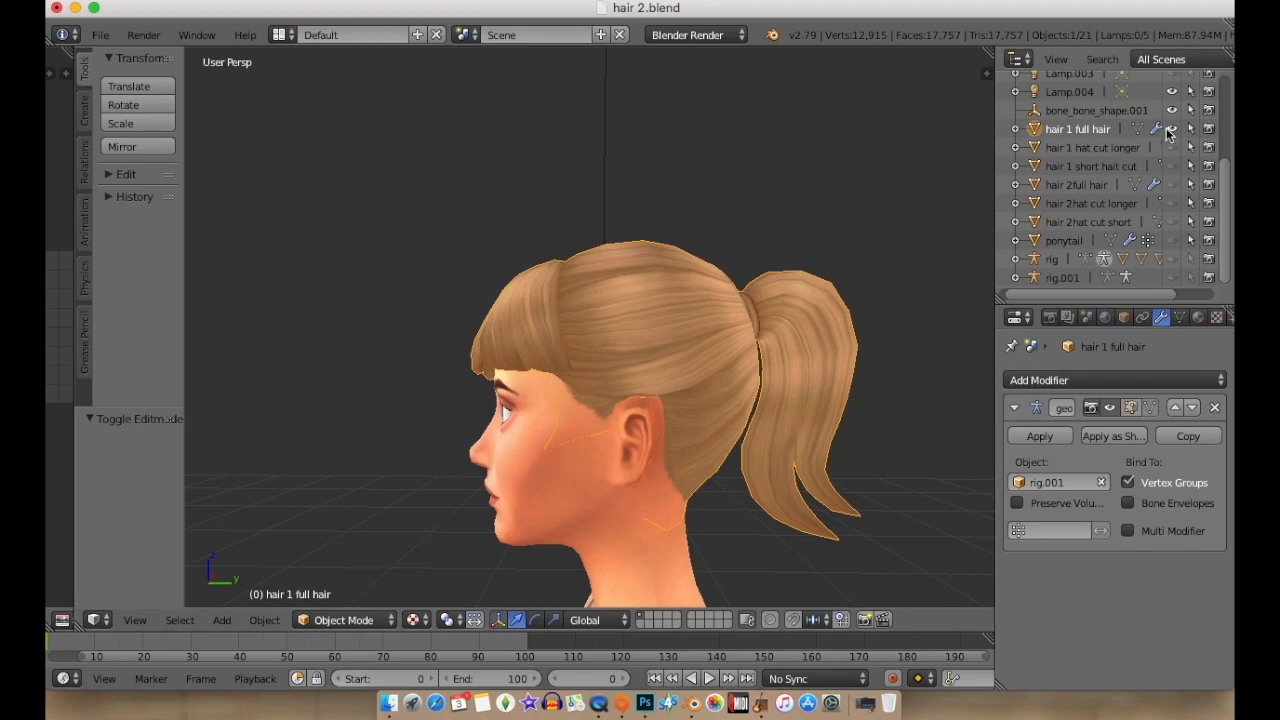
Delete the vertices of all linked ponytail strands from "hair 1 full hair" in Edit Mode.
click(344, 619)
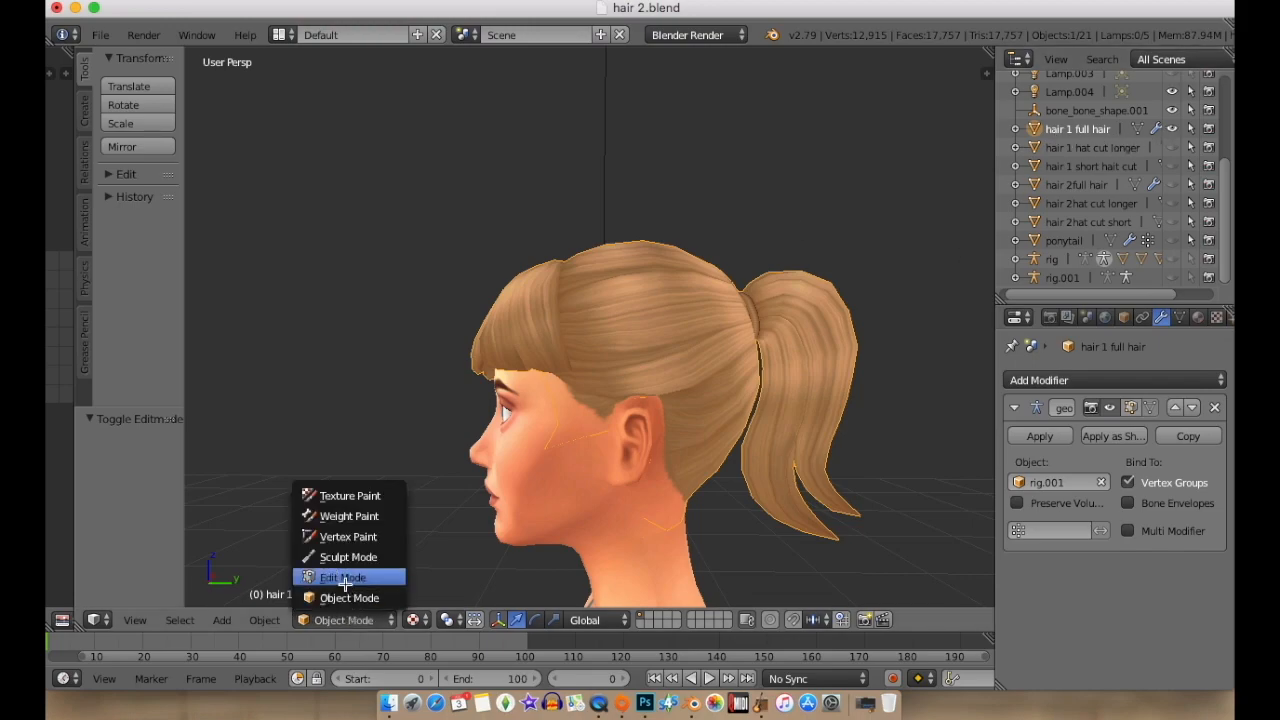
click(345, 582)
middle_drag(800, 516, 754, 523)
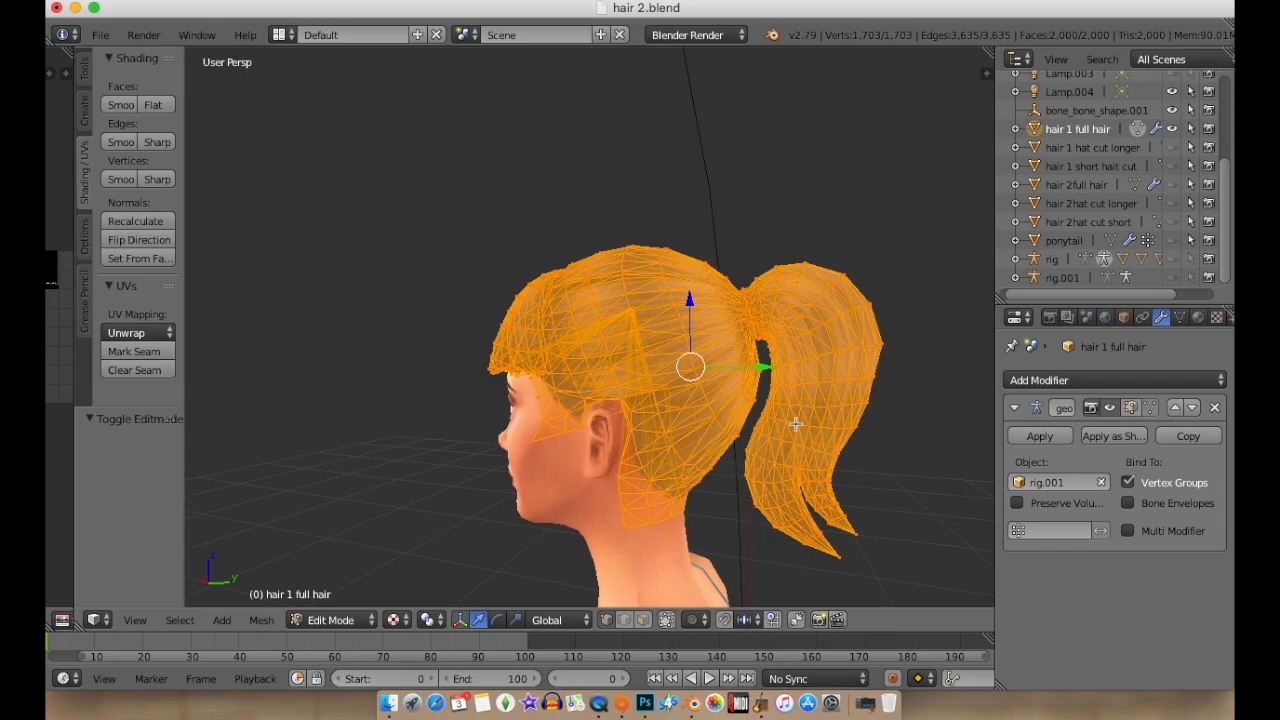
key(a)
middle_drag(812, 488, 724, 494)
middle_drag(595, 473, 724, 460)
key(l)
key(l)
key(l)
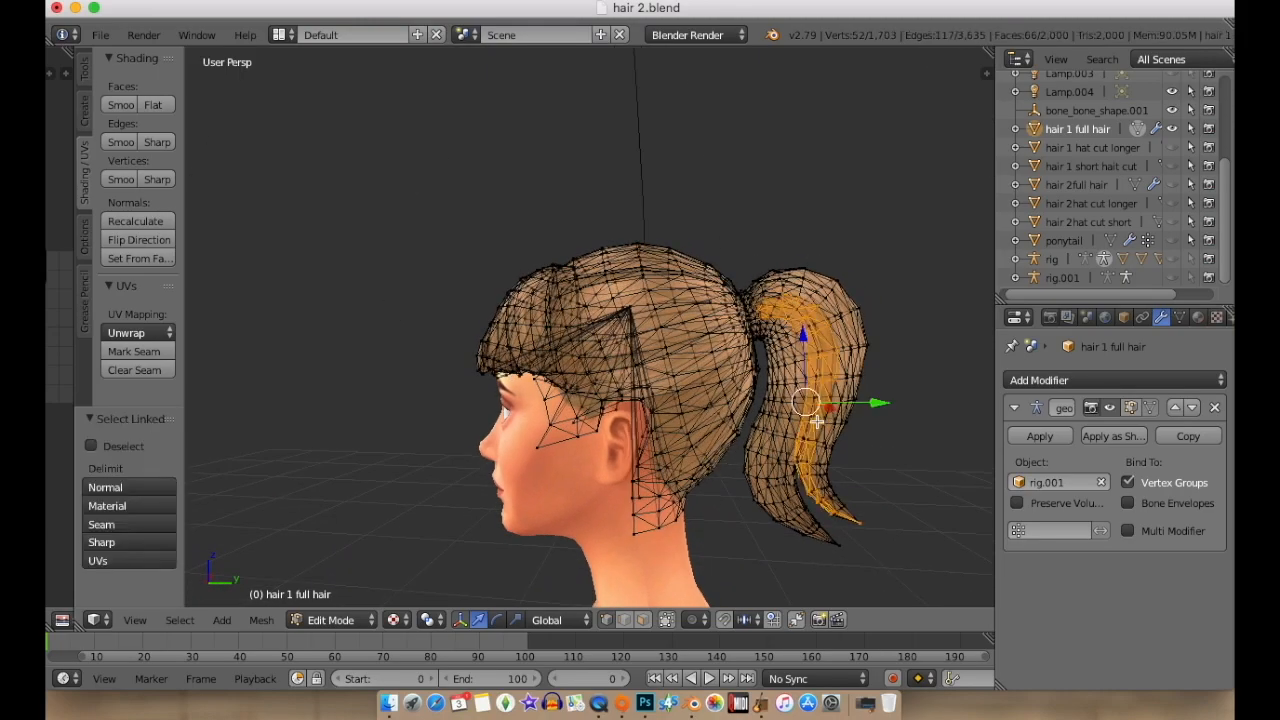
key(l)
key(l)
key(l)
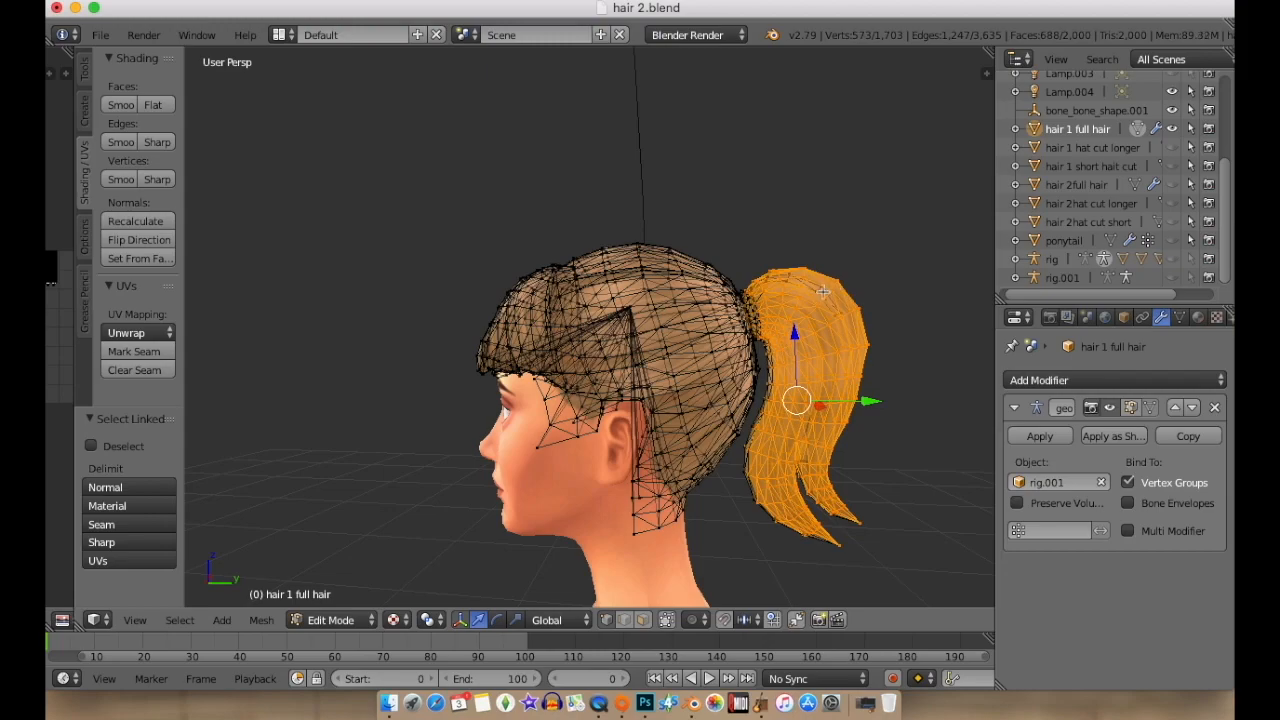
key(l)
key(l)
middle_drag(829, 311, 802, 379)
key(l)
middle_drag(824, 280, 816, 482)
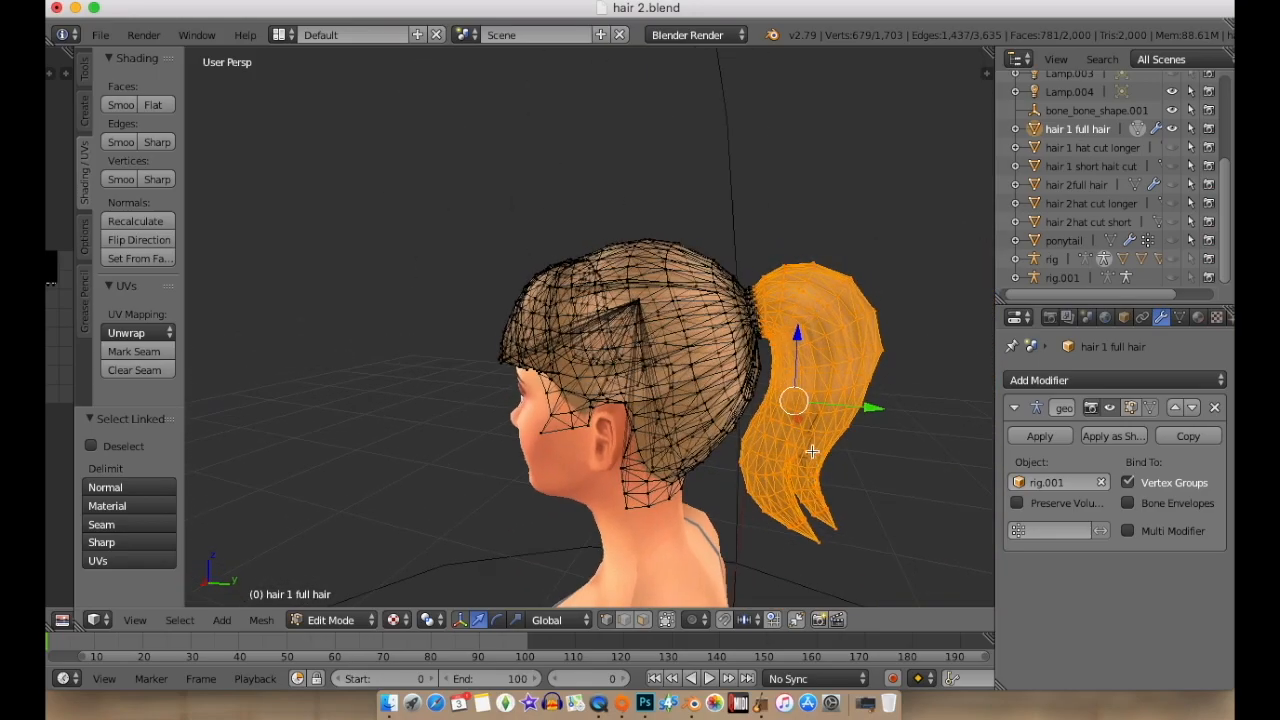
key(l)
key(l)
middle_drag(848, 461, 896, 452)
key(x)
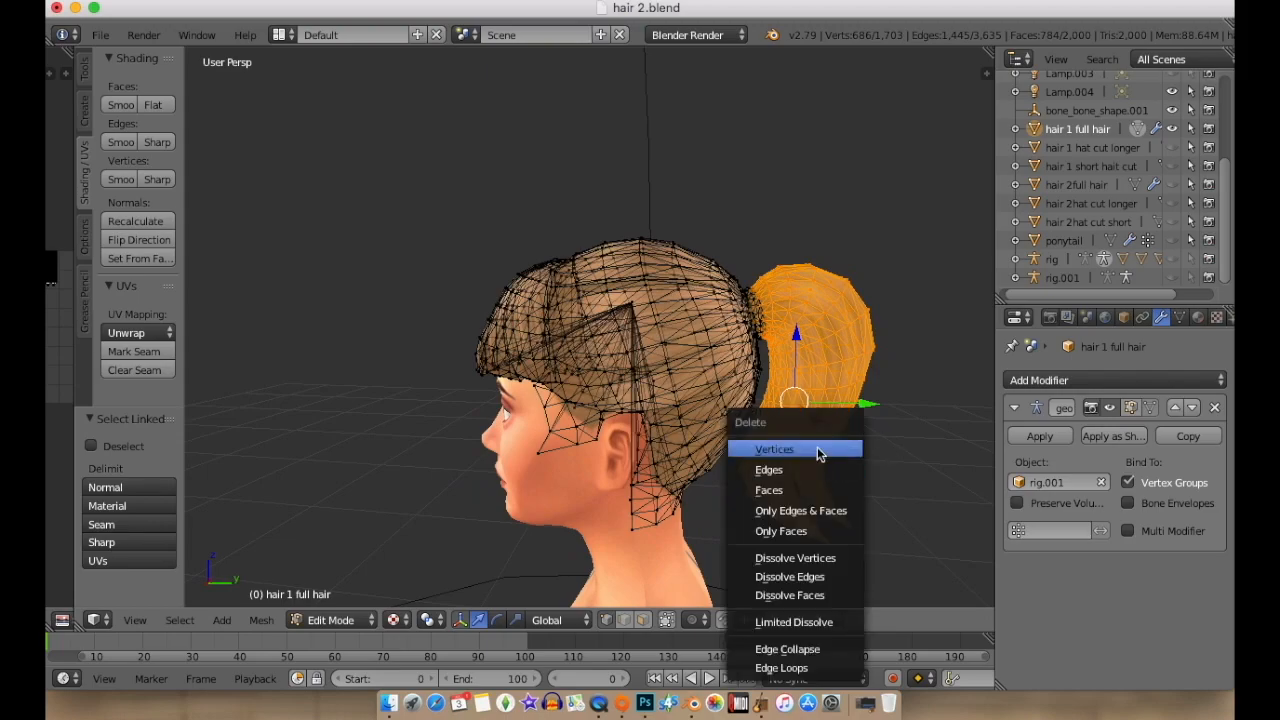
click(823, 450)
middle_drag(817, 477, 770, 474)
key(l)
key(l)
key(l)
key(l)
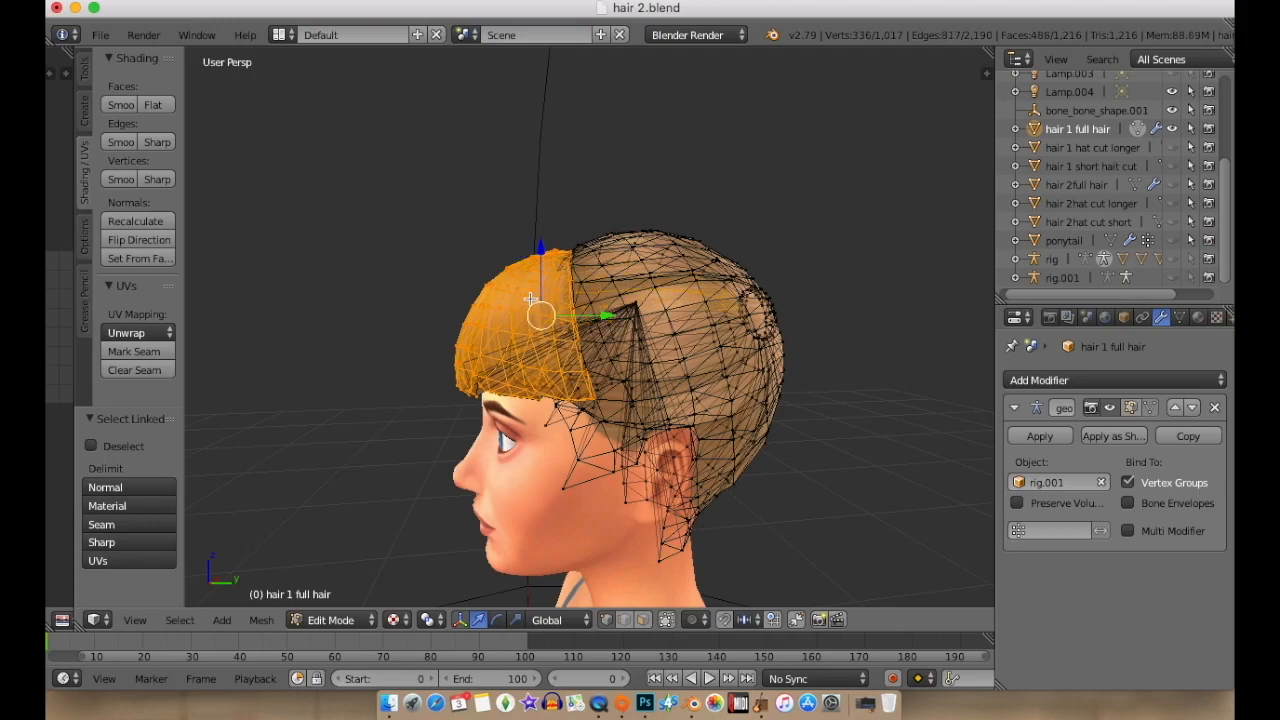
key(ctrl+z)
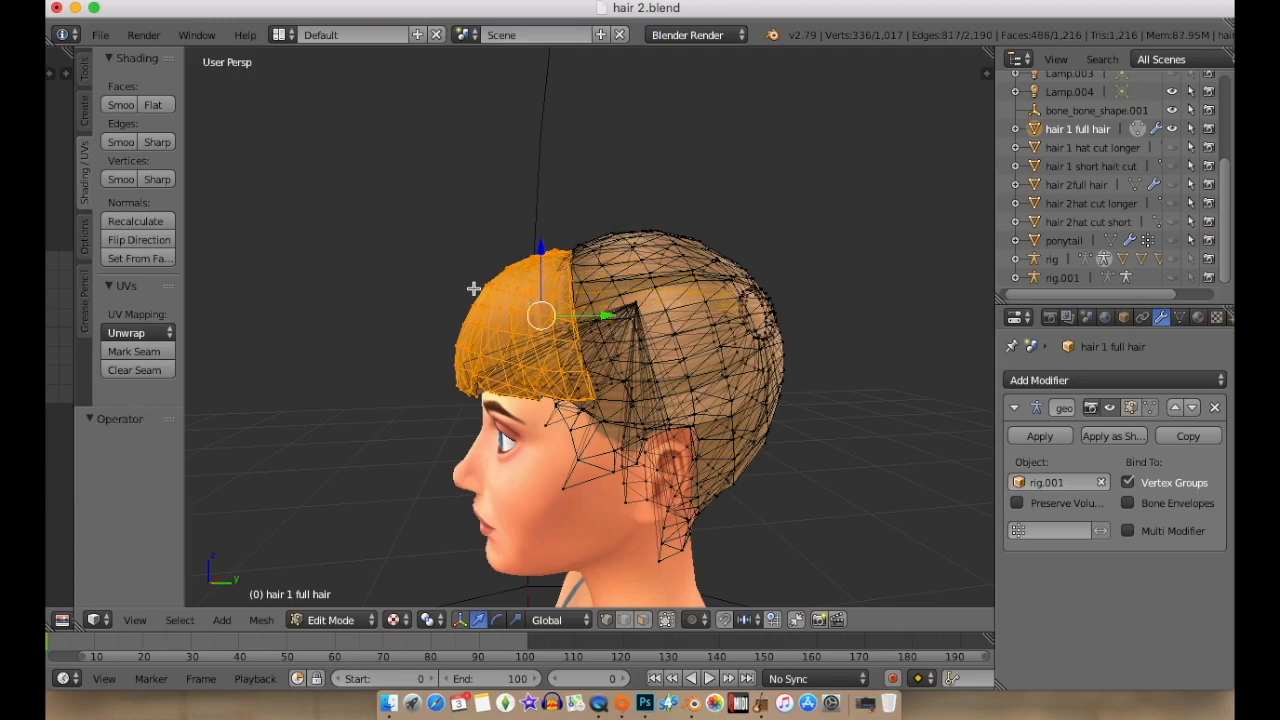
key(a)
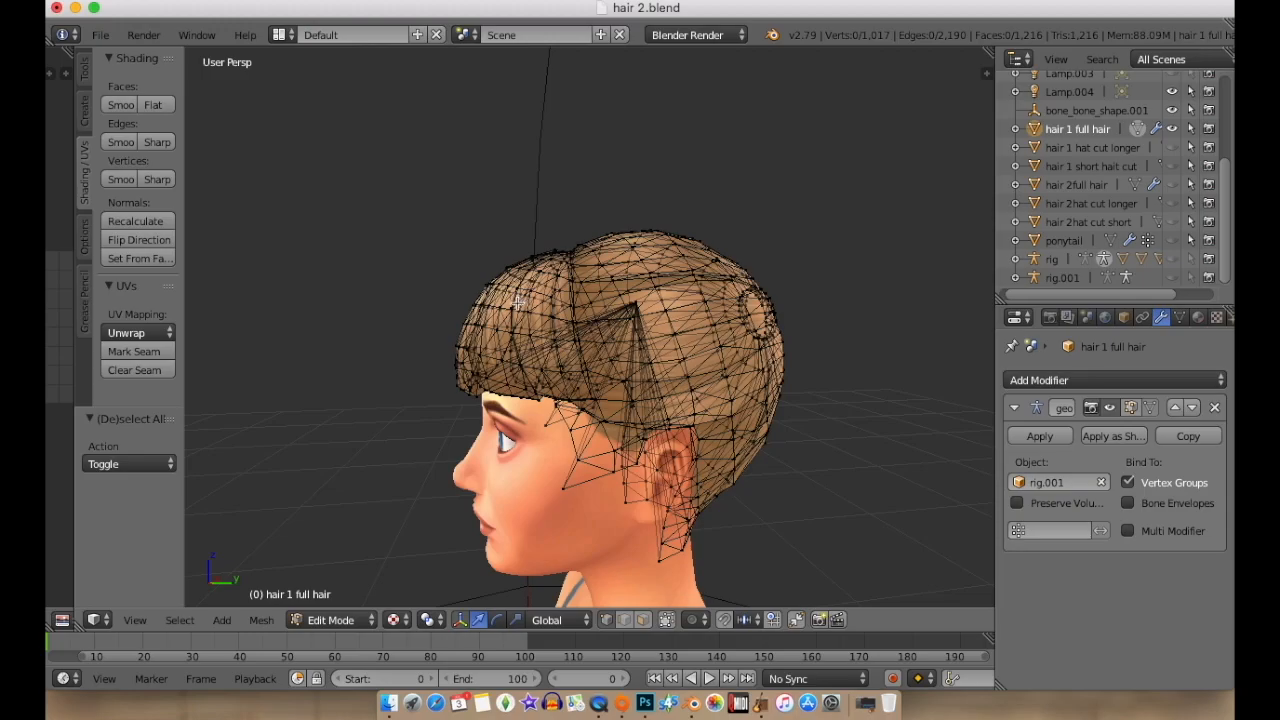
Select all linked fringe pieces of "hair 1 full hair" above the forehead and delete their vertices.
key(l)
key(l)
key(l)
middle_drag(497, 306, 866, 294)
middle_drag(589, 352, 631, 382)
key(l)
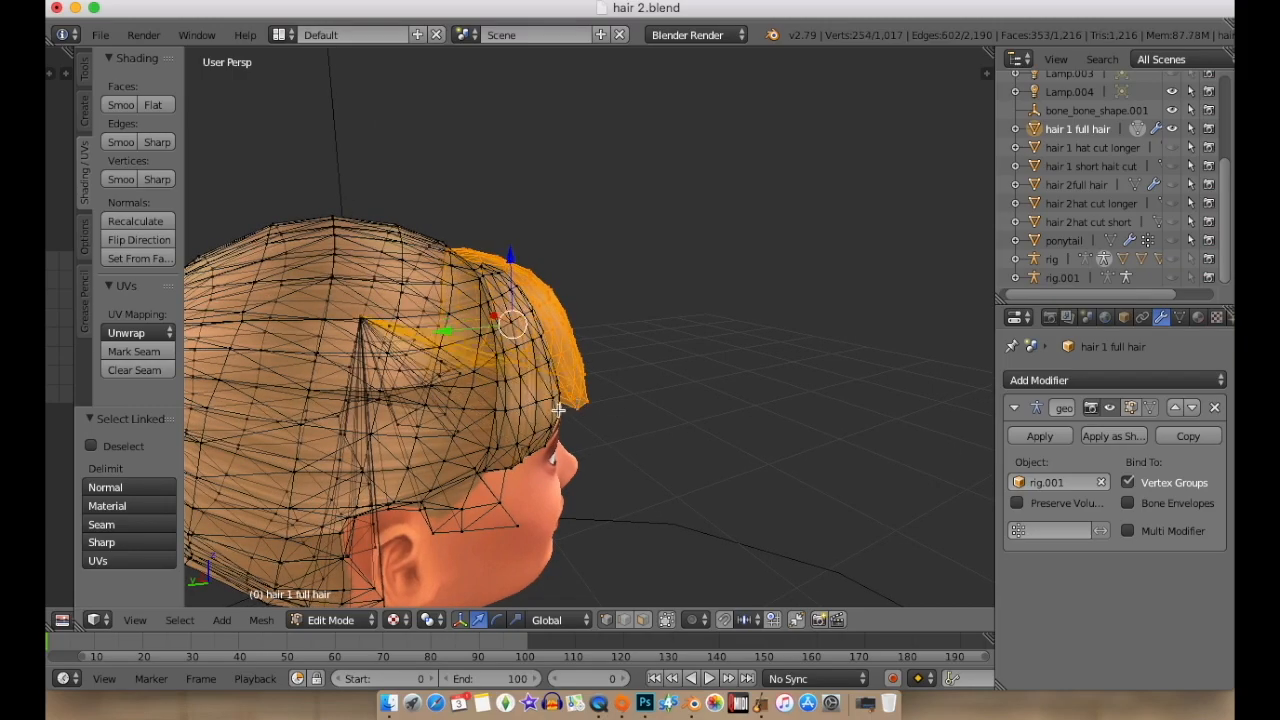
middle_drag(625, 422, 255, 400)
middle_drag(617, 368, 437, 426)
key(x)
click(551, 444)
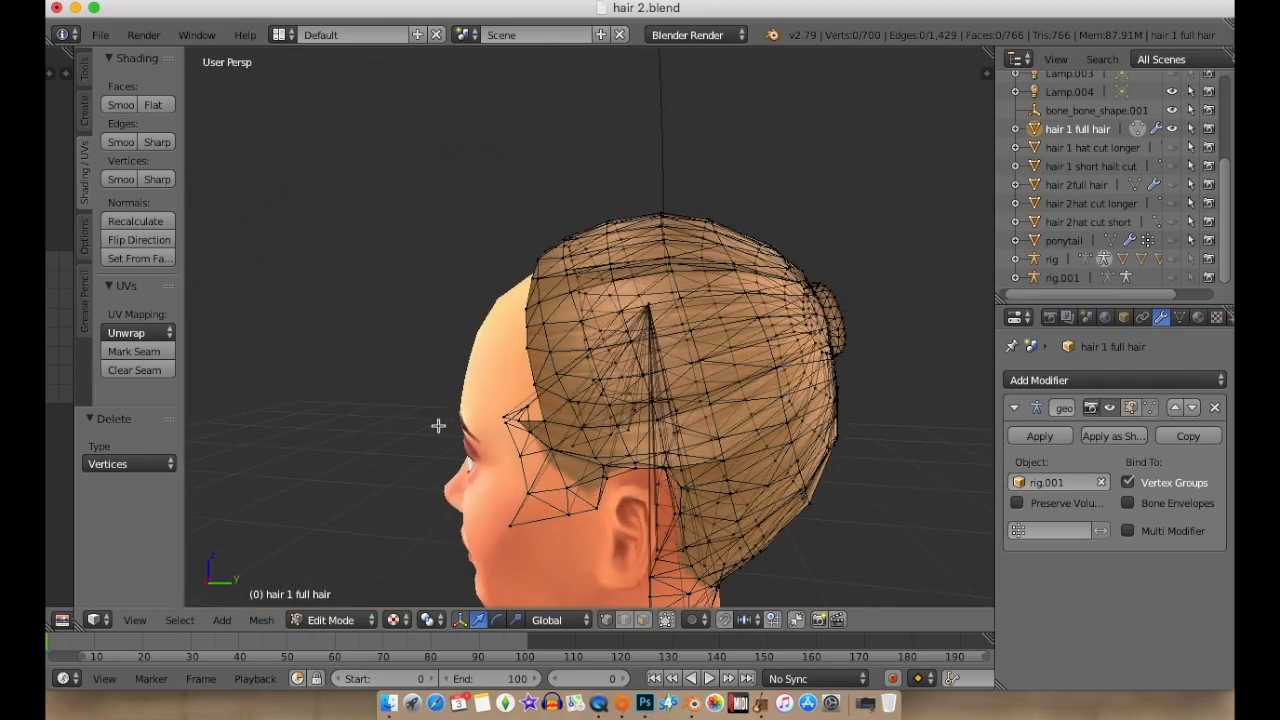
Hide the trimmed "hair 1 full hair" and show "hair 1 hat cut longer" in its place.
scroll(497, 430, down, 4)
middle_drag(583, 287, 590, 471)
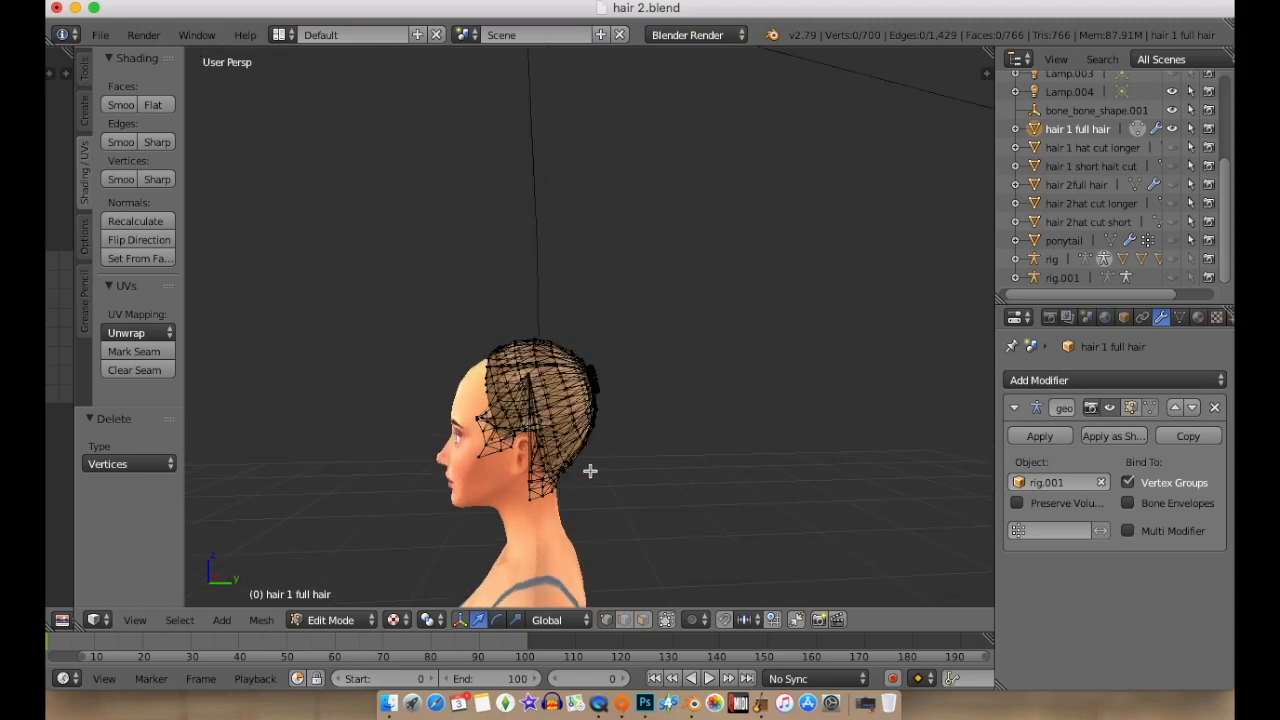
mouse_move(403, 450)
middle_down()
mouse_move(677, 429)
mouse_move(404, 431)
mouse_move(383, 443)
middle_up()
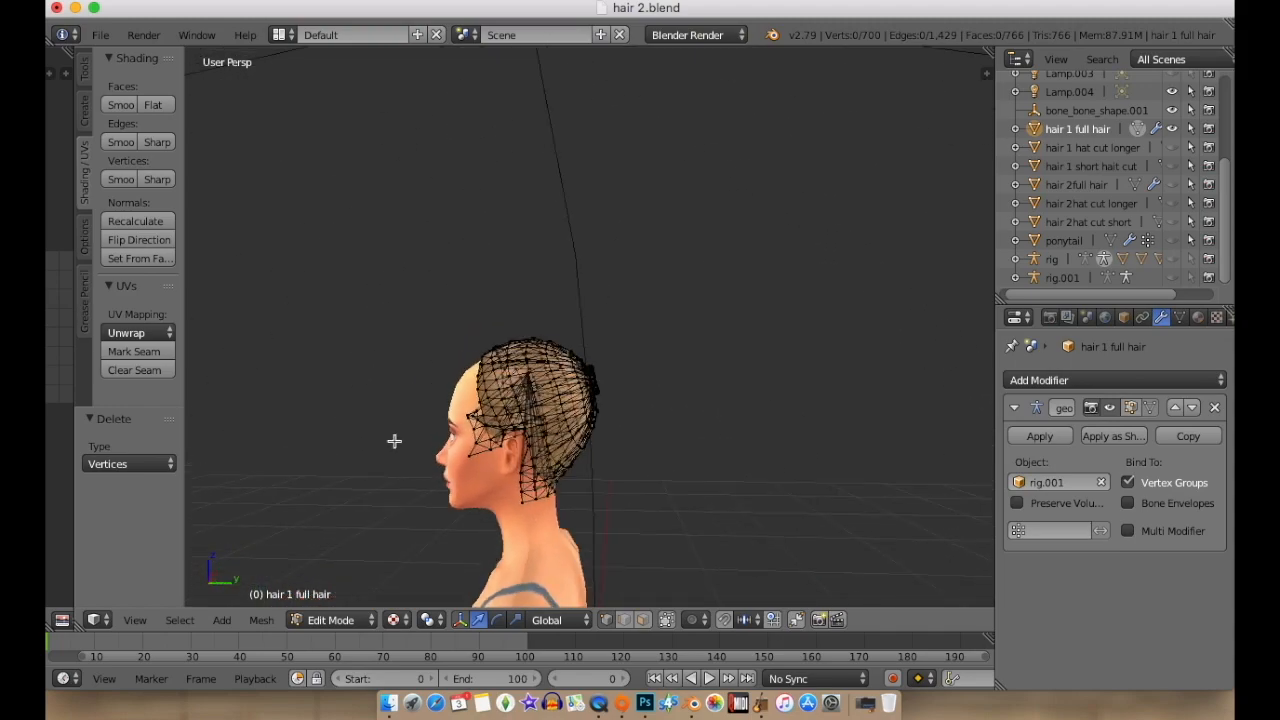
scroll(602, 407, up, 5)
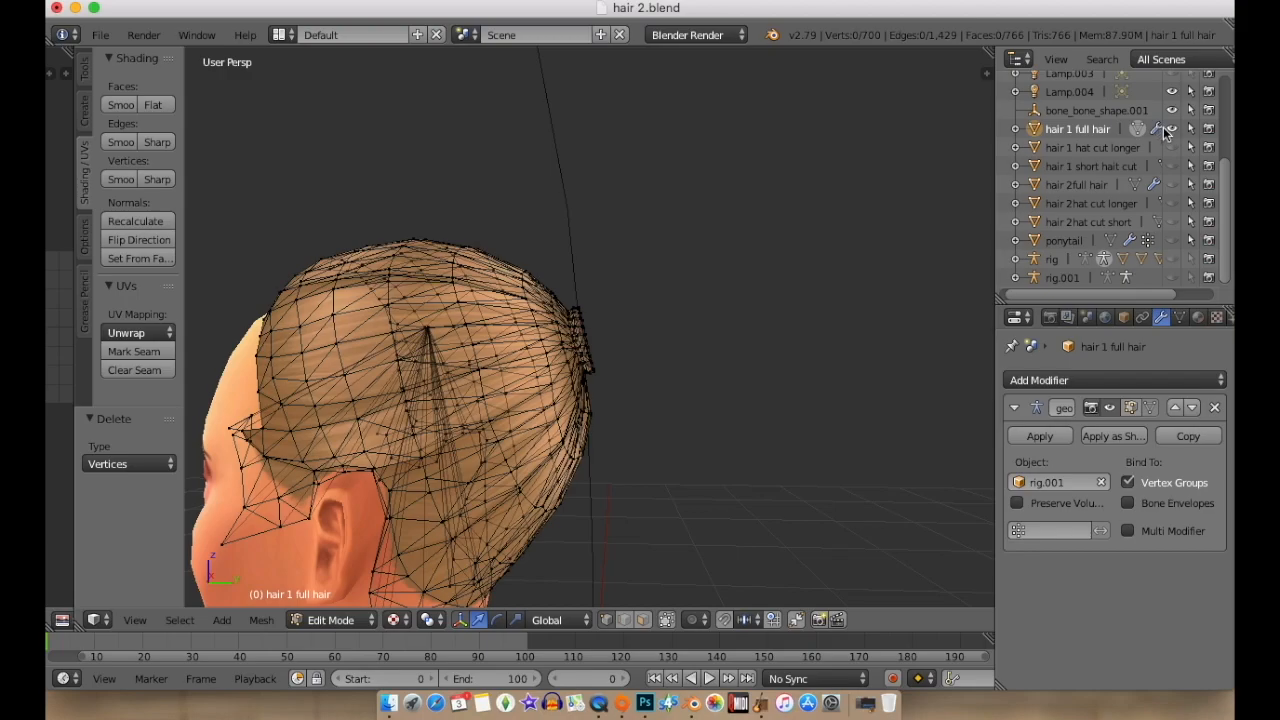
click(1110, 149)
click(1171, 129)
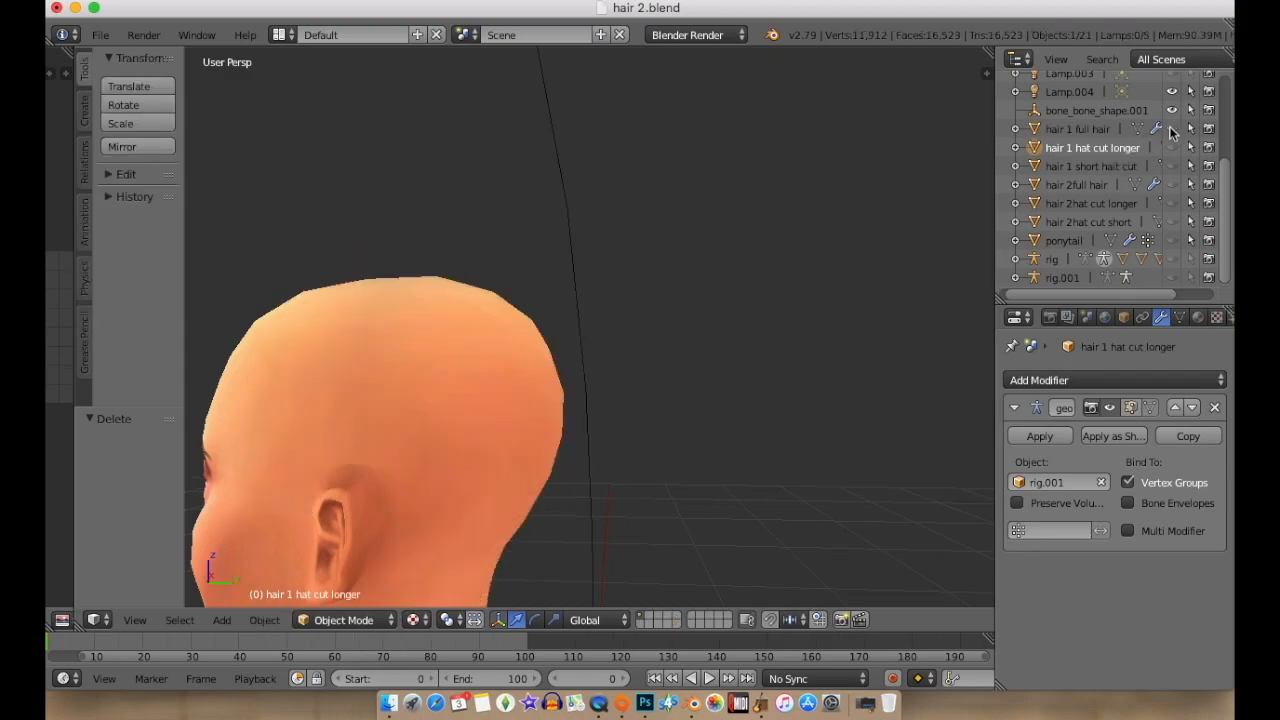
click(1172, 148)
middle_drag(885, 397, 890, 350)
Compare "hair 1 short hait cut" with the longer hat cut, hide both and examine "hair 2hat cut short".
click(1172, 166)
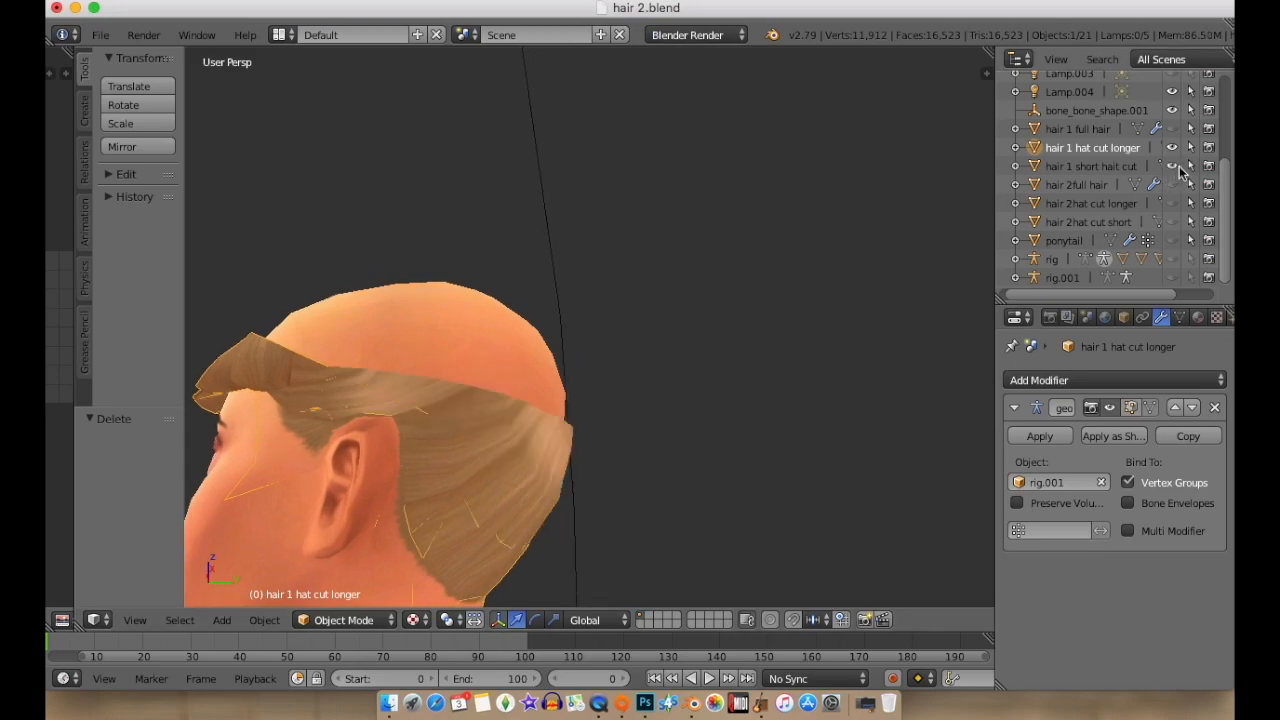
middle_drag(757, 497, 846, 526)
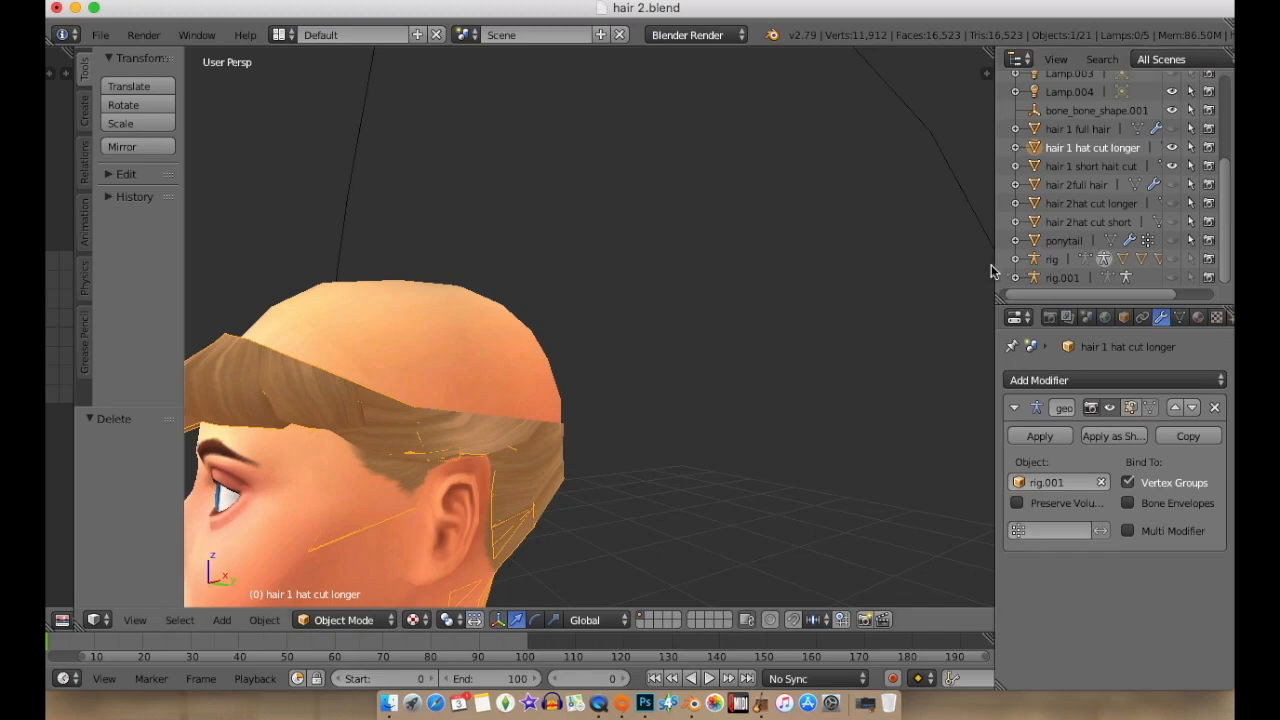
click(1172, 166)
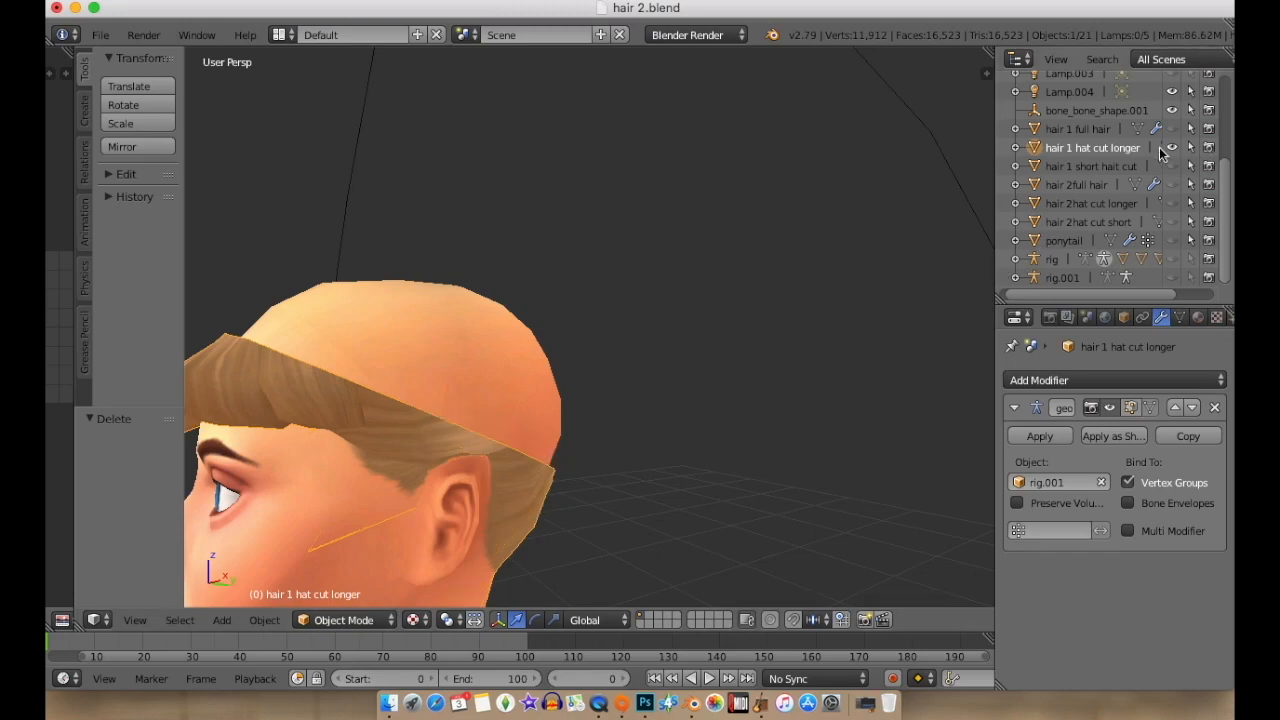
click(1172, 147)
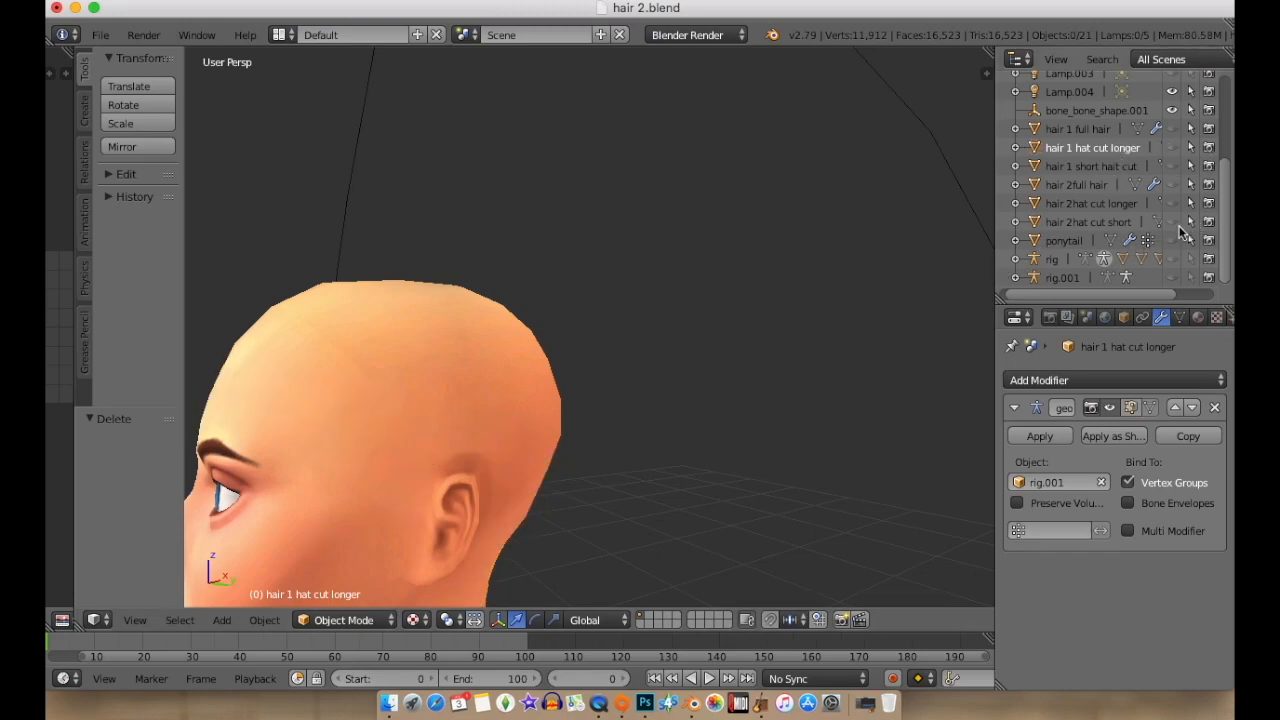
click(1173, 222)
middle_drag(777, 451, 759, 498)
scroll(762, 496, up, 2)
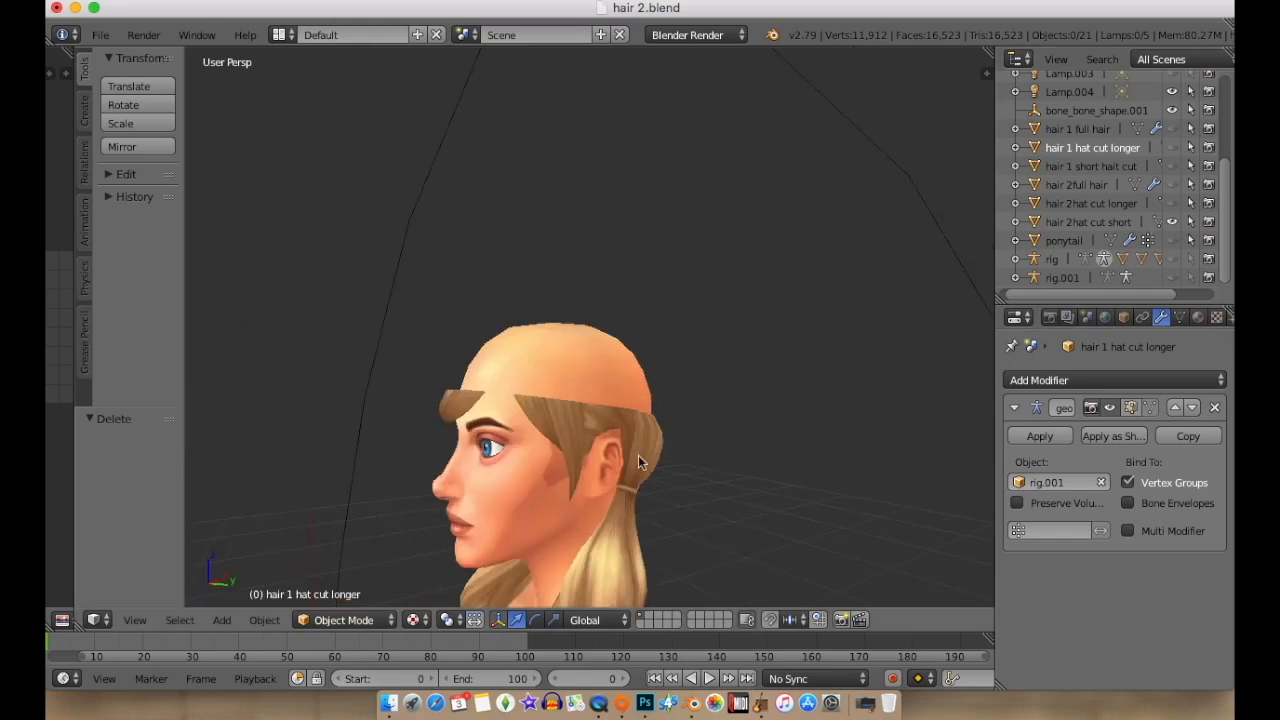
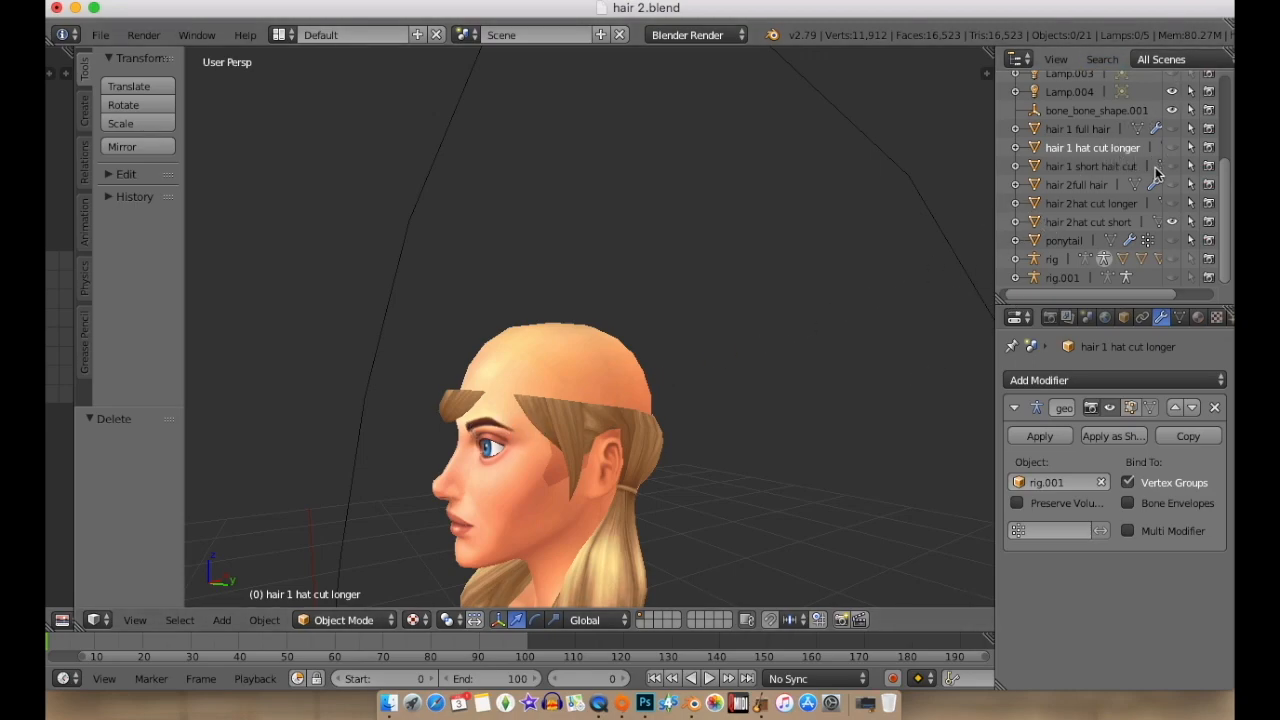
Show "hair 1 hat cut longer" in place of "hair 2hat cut short" and check it briefly against "hair 1 full hair".
click(1172, 147)
click(1172, 221)
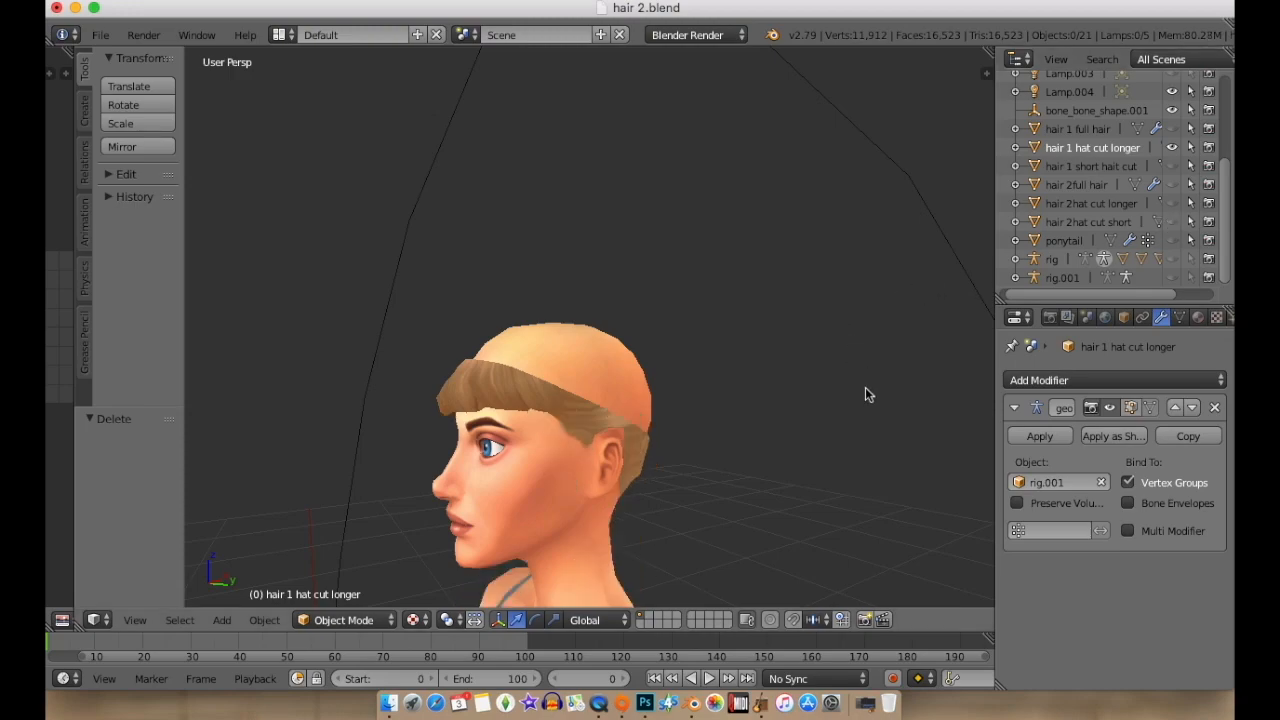
middle_drag(867, 394, 823, 404)
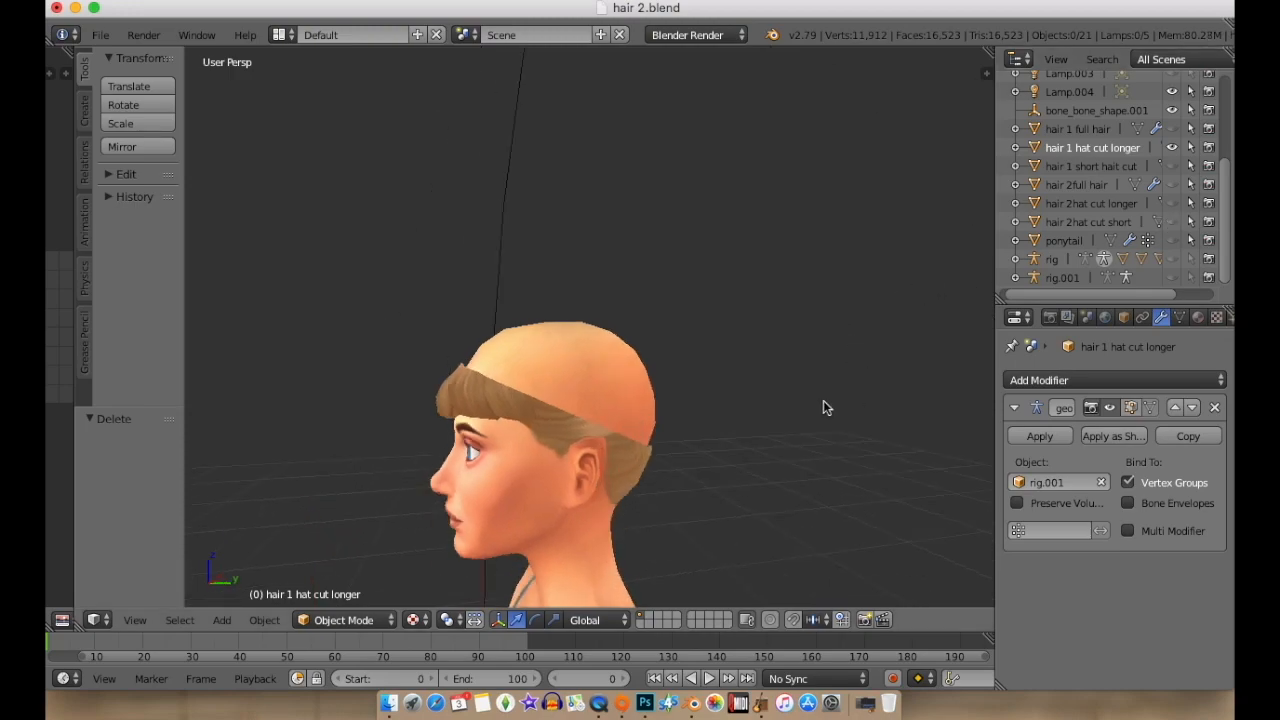
click(1117, 130)
click(1172, 129)
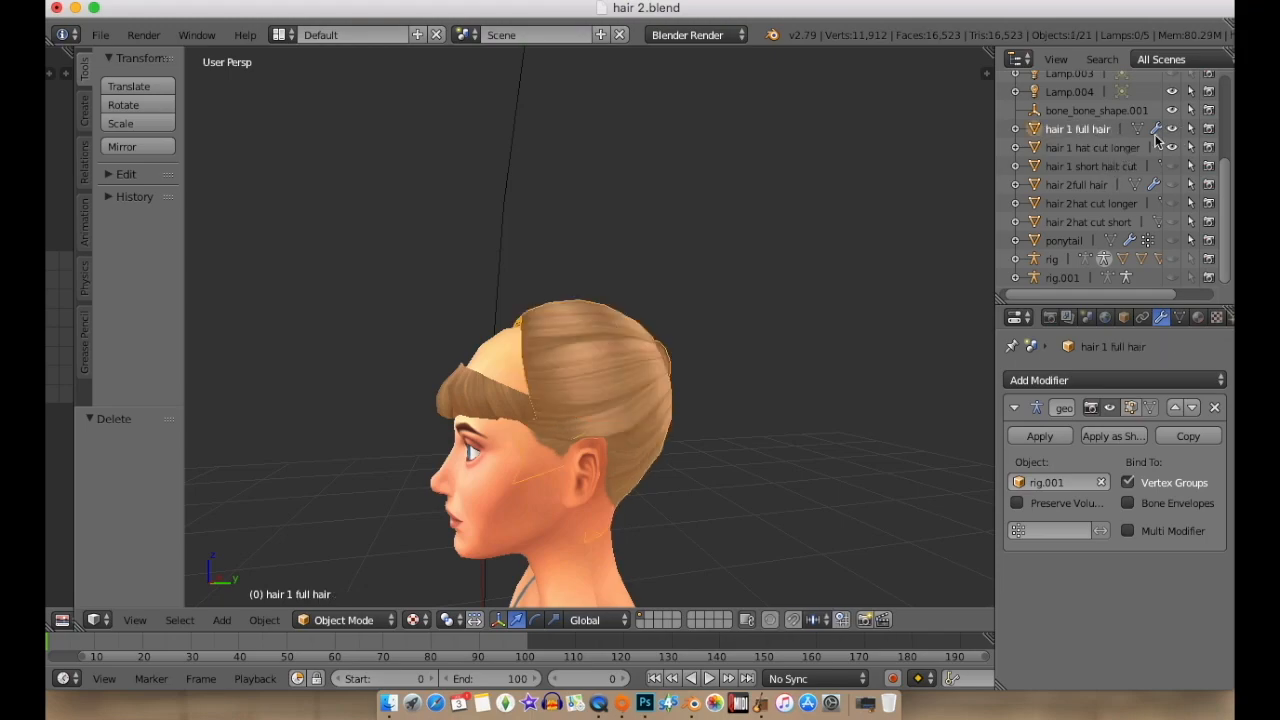
click(1172, 129)
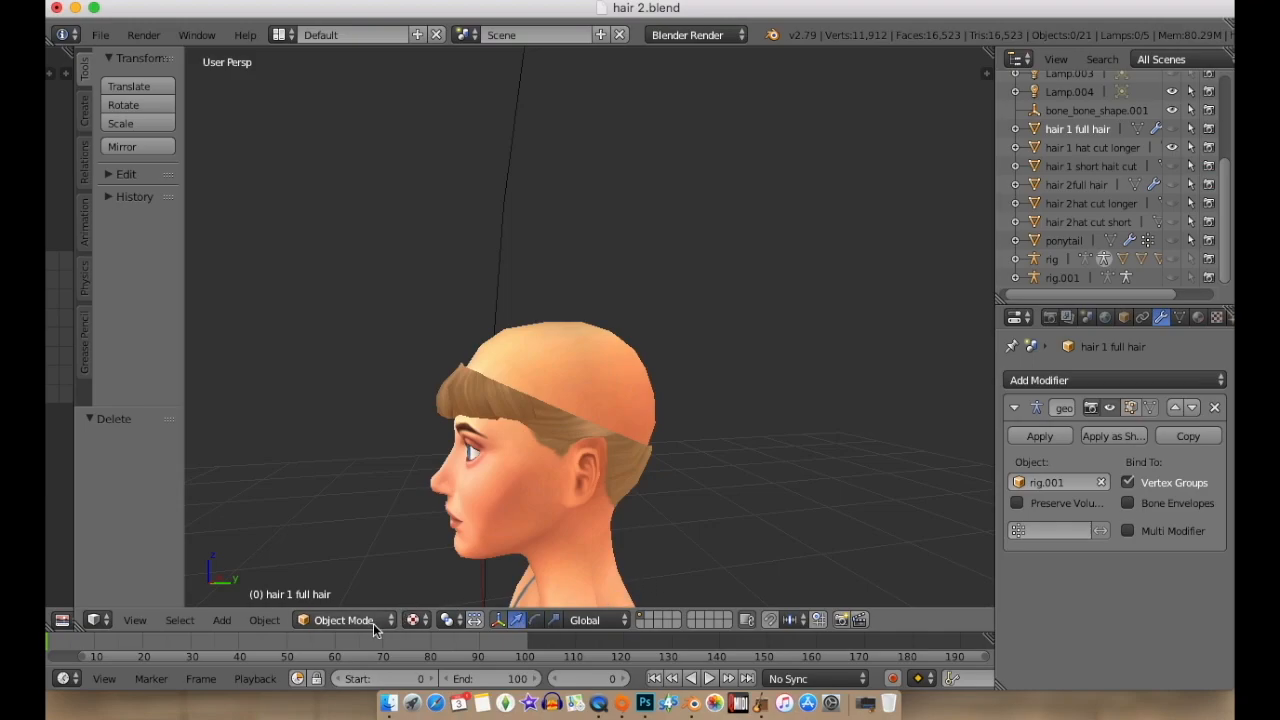
Delete the vertices of the linked fringe pieces from "hair 1 hat cut longer" in Edit Mode.
click(1100, 148)
key(Tab)
key(a)
scroll(502, 405, up, 7)
scroll(502, 405, down, 6)
key(l)
middle_drag(502, 405, 400, 520)
key(a)
key(l)
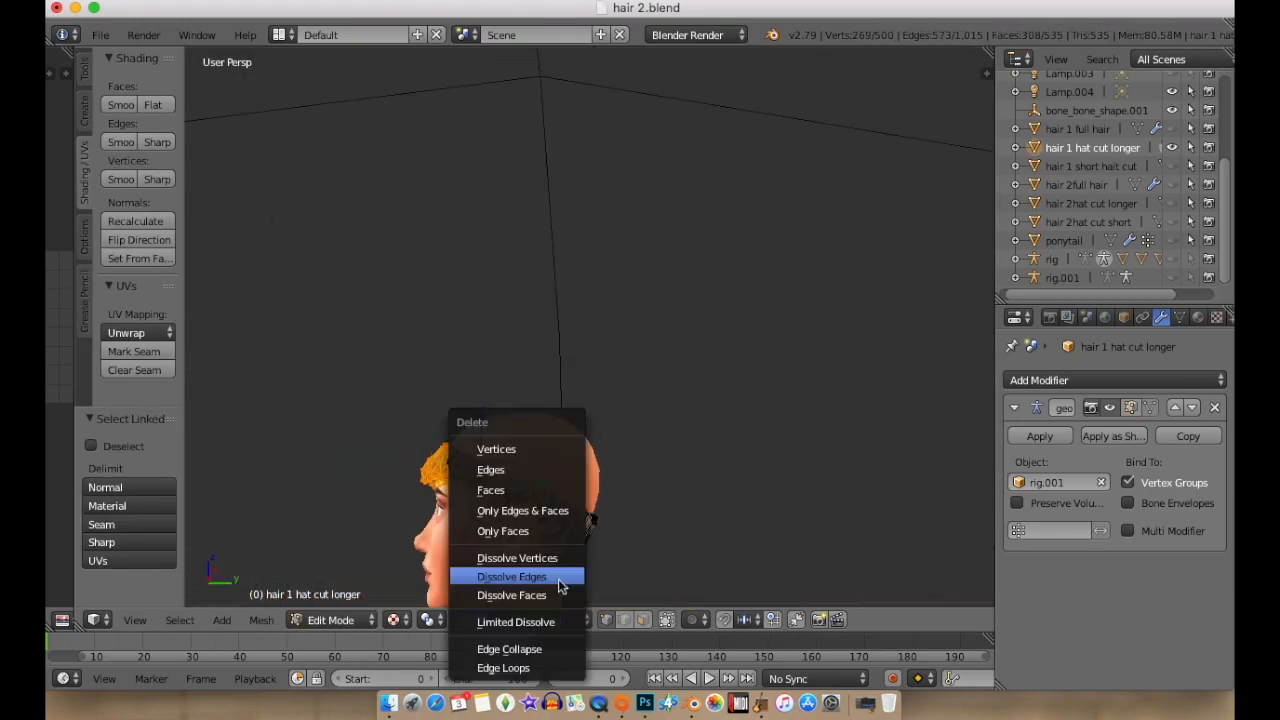
key(x)
key(Return)
key(l)
key(x)
key(Return)
Switch to "hair 1 short hait cut" and delete the vertices of its linked fringe pieces in Edit Mode.
middle_drag(600, 450, 806, 397)
key(Tab)
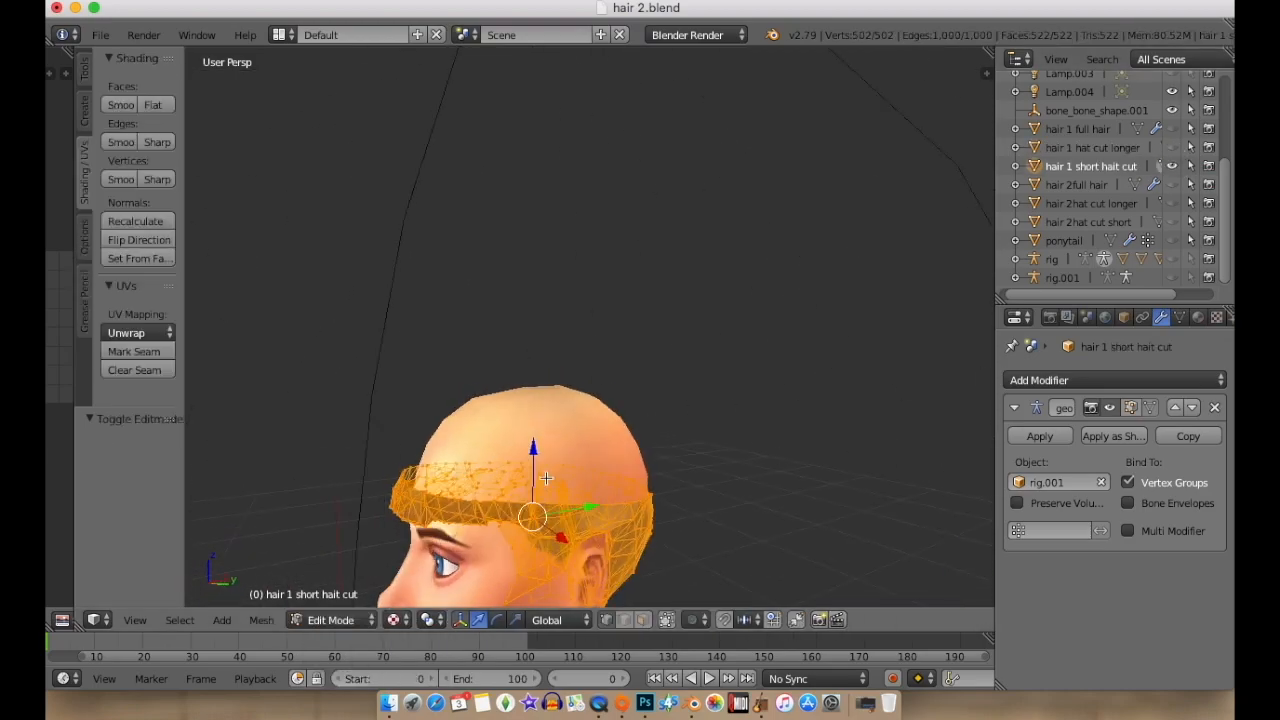
key(a)
middle_drag(500, 480, 457, 486)
key(l)
key(z)
mouse_move(200, 505)
middle_down()
mouse_move(334, 531)
mouse_move(500, 500)
mouse_move(395, 530)
middle_up()
scroll(409, 508, down, 8)
click(398, 620)
click(450, 540)
scroll(410, 526, up, 6)
key(x)
key(Return)
key(l)
key(x)
key(Return)
middle_drag(376, 480, 350, 566)
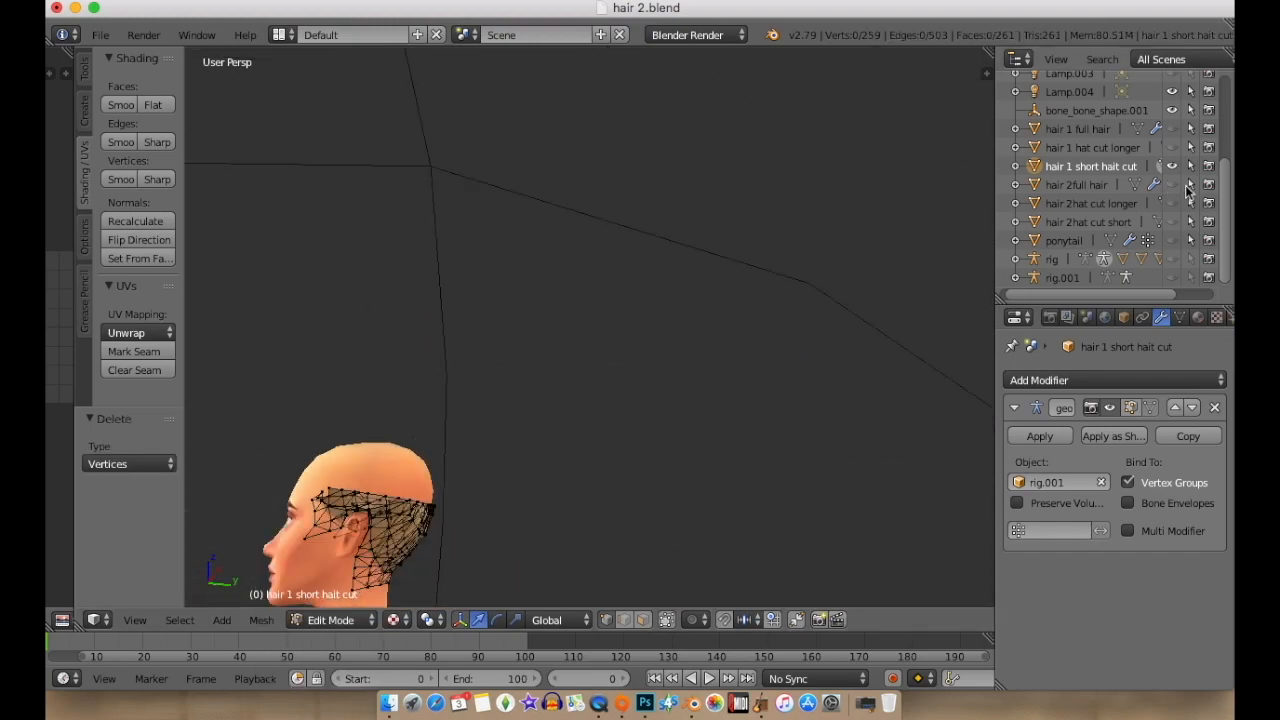
Hide "hair 1 short hait cut" and show "hair 1 full hair" again, viewed from behind.
click(1080, 129)
click(1172, 128)
click(1172, 166)
middle_drag(543, 554, 430, 420)
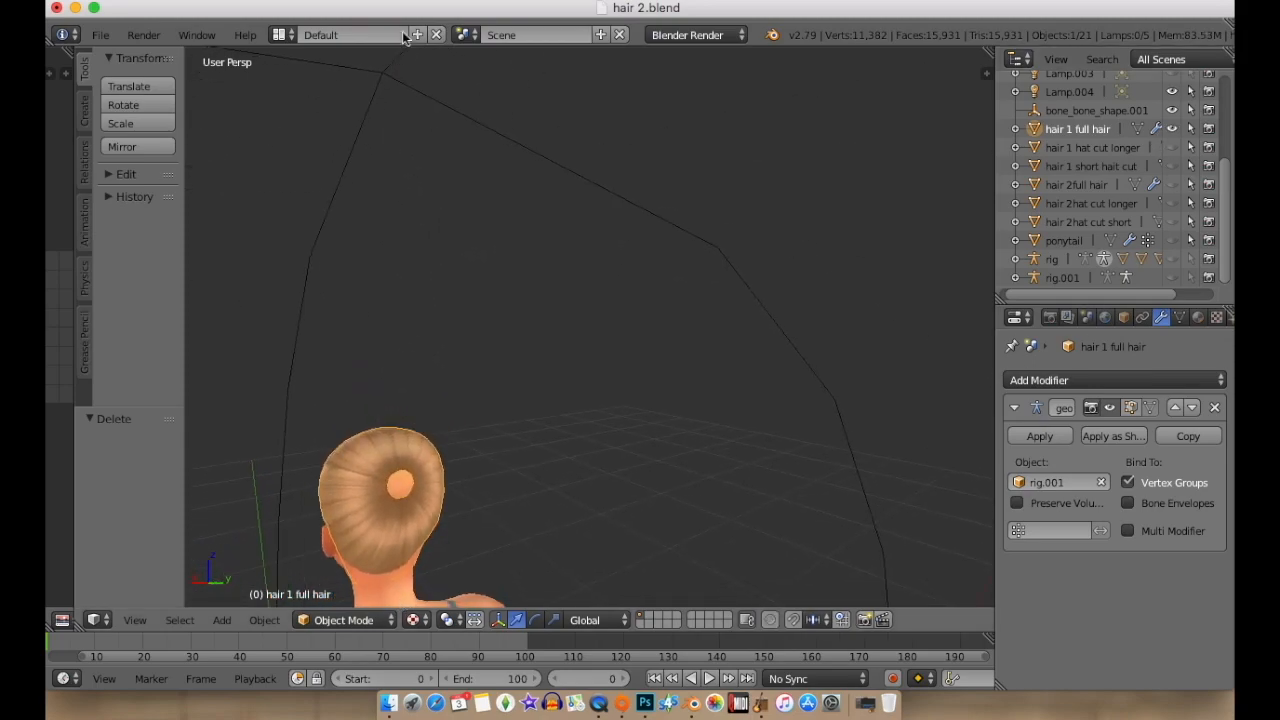
Circle-select the vertices around the hair tie at the back of "hair 1 full hair" in Edit Mode.
click(365, 621)
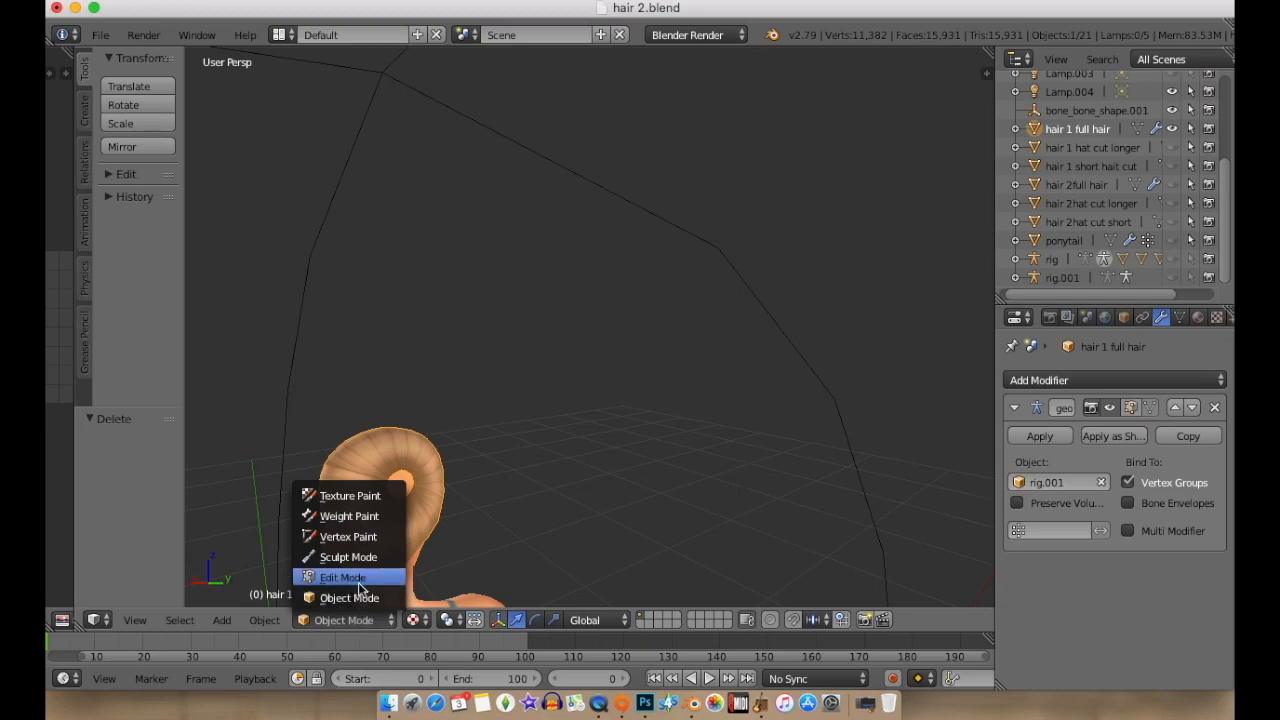
click(394, 576)
middle_drag(413, 522, 500, 491)
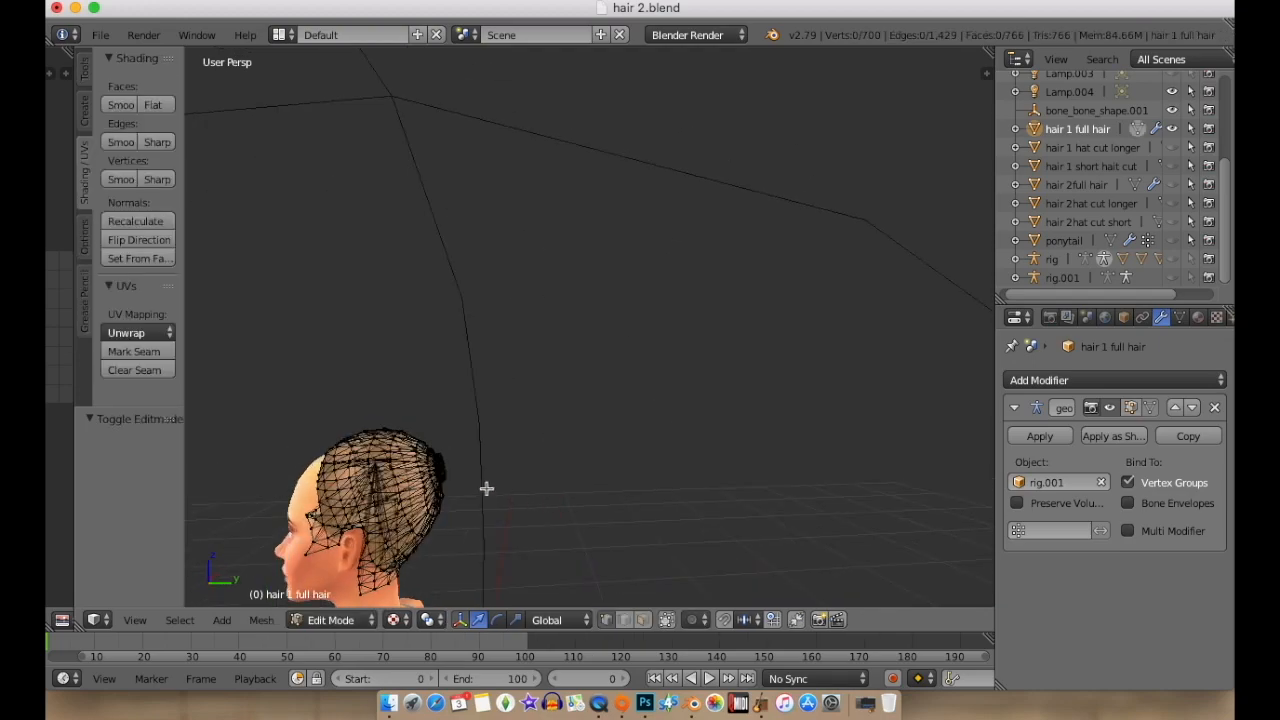
scroll(477, 483, up, 5)
mouse_move(426, 491)
middle_down()
mouse_move(450, 488)
mouse_move(429, 491)
middle_up()
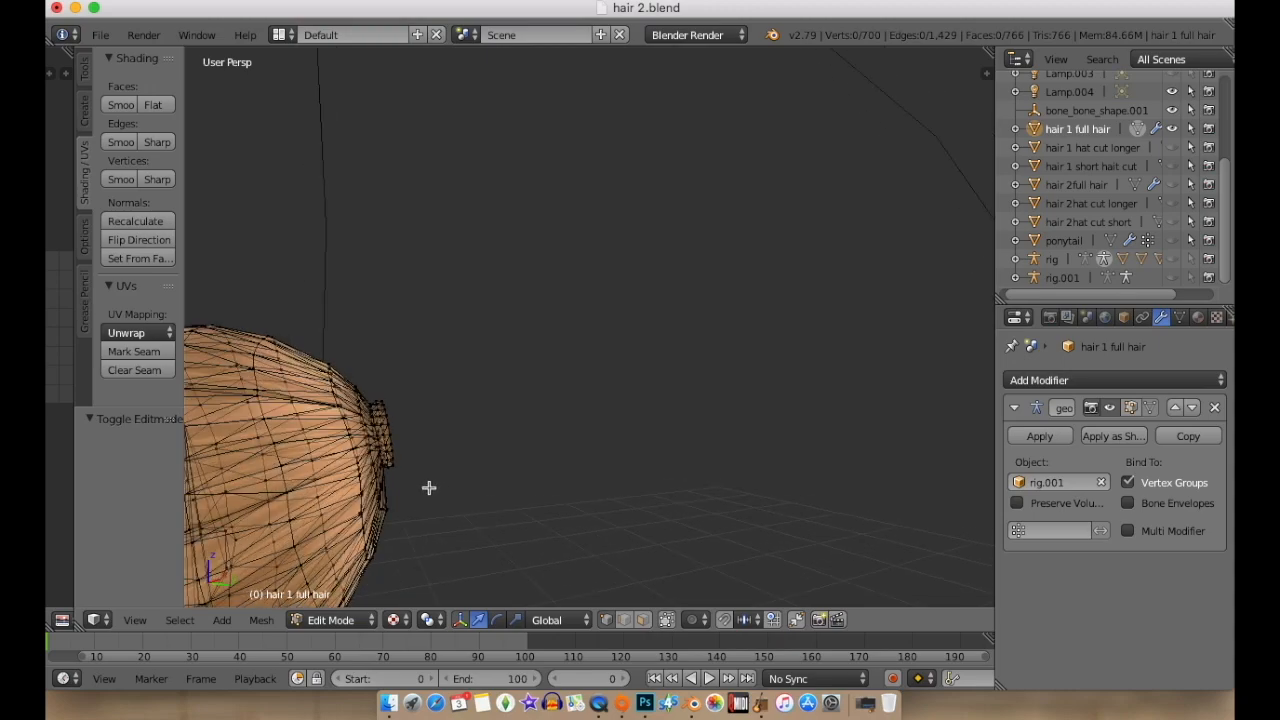
key(c)
drag(406, 503, 380, 383)
key(Escape)
Enable proportional editing for the selected hair tie vertices of "hair 1 full hair".
mouse_move(608, 480)
middle_down()
mouse_move(405, 500)
mouse_move(609, 511)
mouse_move(700, 583)
middle_up()
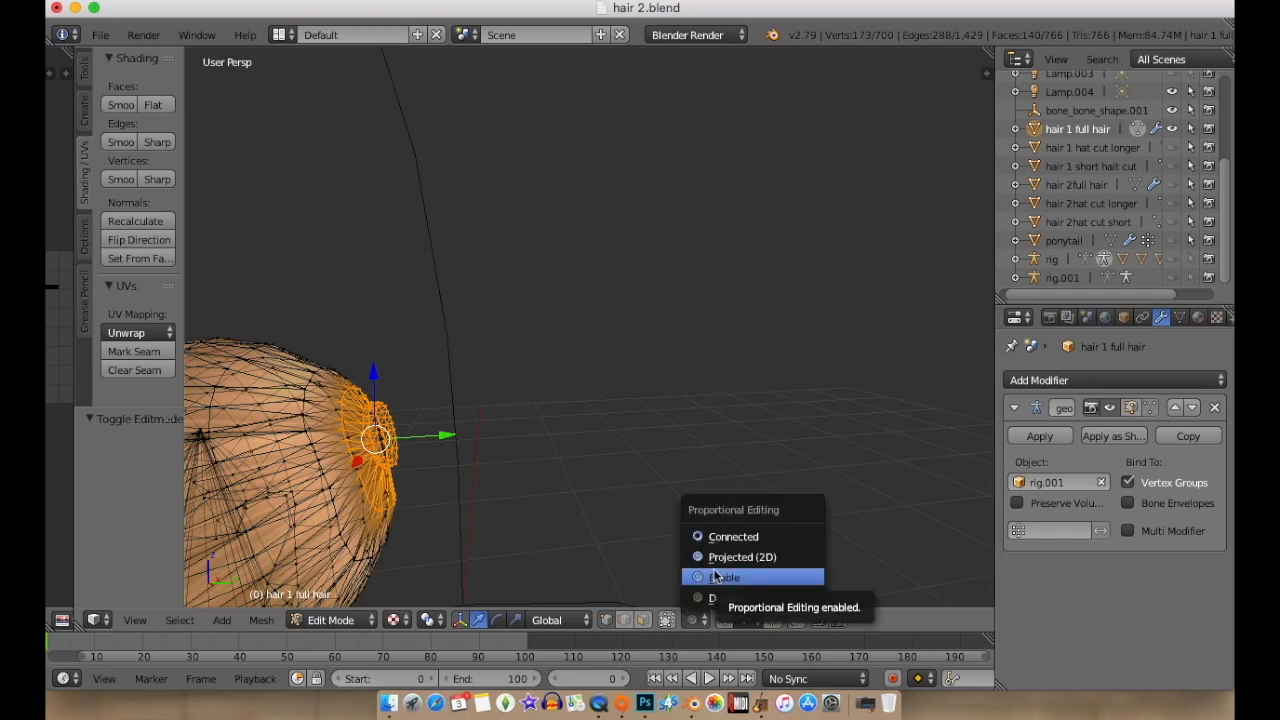
click(722, 537)
scroll(550, 540, down, 5)
middle_drag(591, 549, 662, 578)
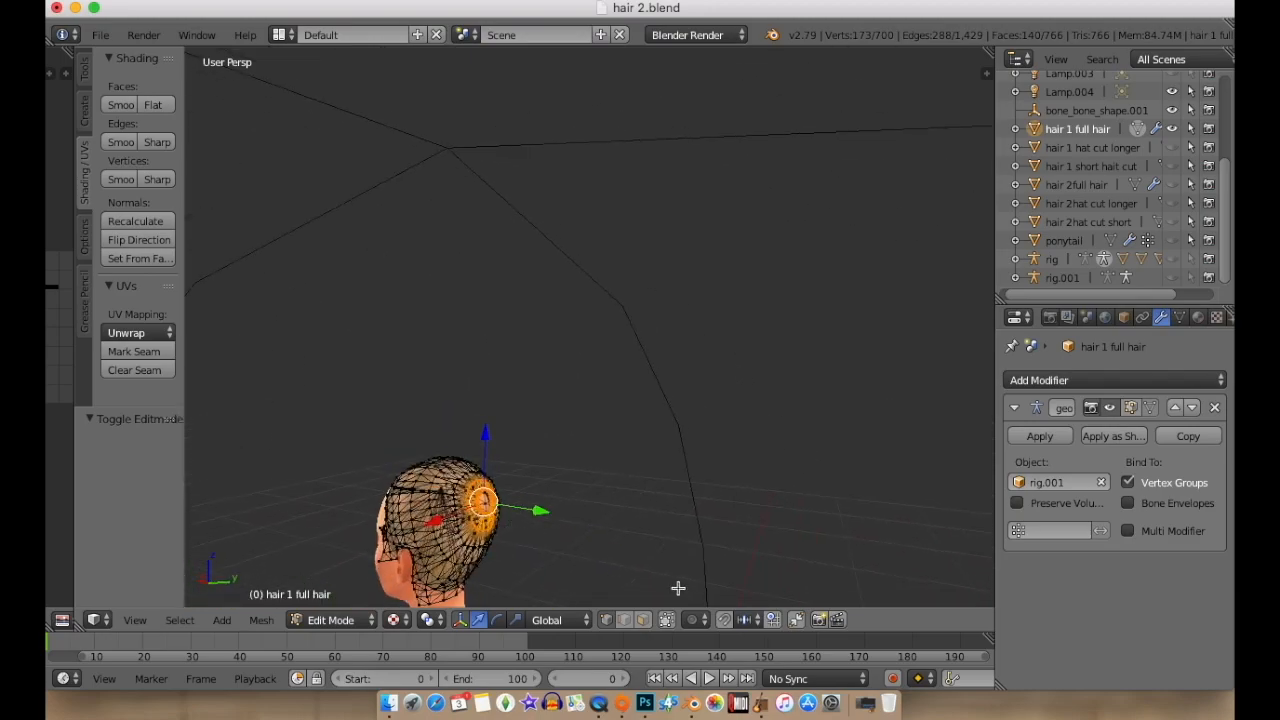
click(688, 622)
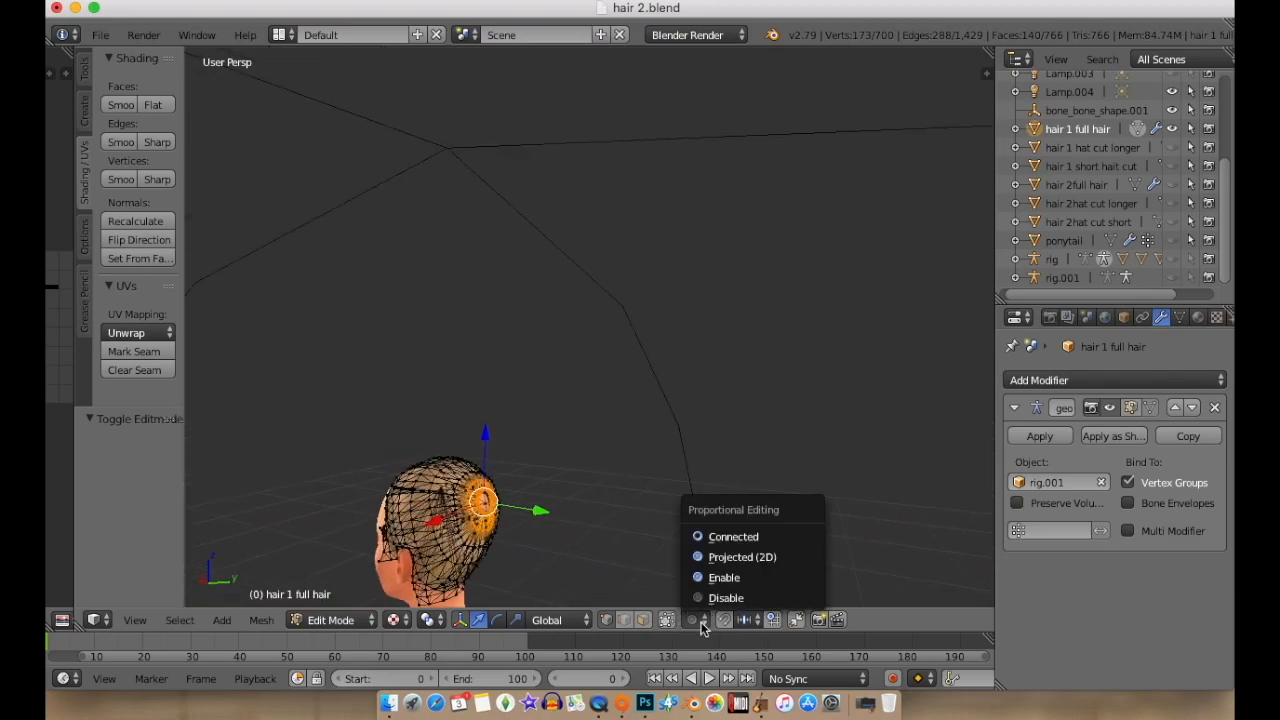
click(722, 575)
middle_drag(622, 565, 697, 535)
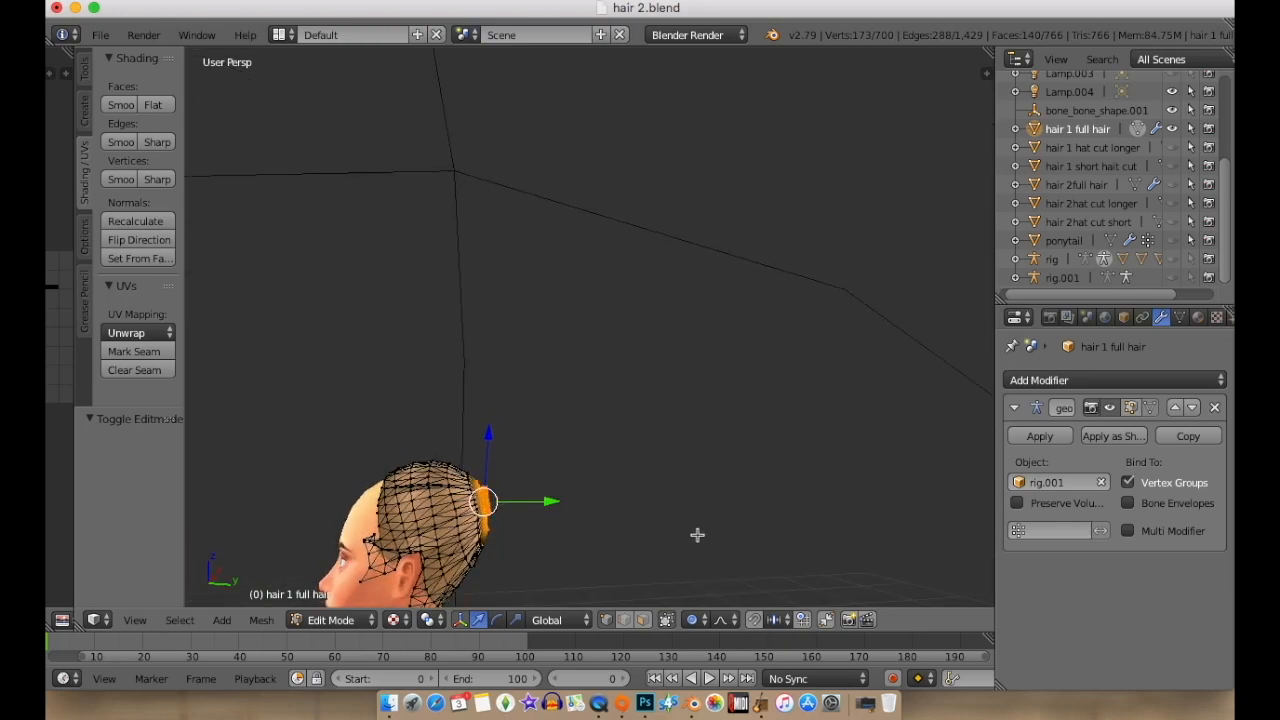
Shrink the proportional size to 0.04 and move the hair tie vertices down about 0.019 along Z.
click(489, 432)
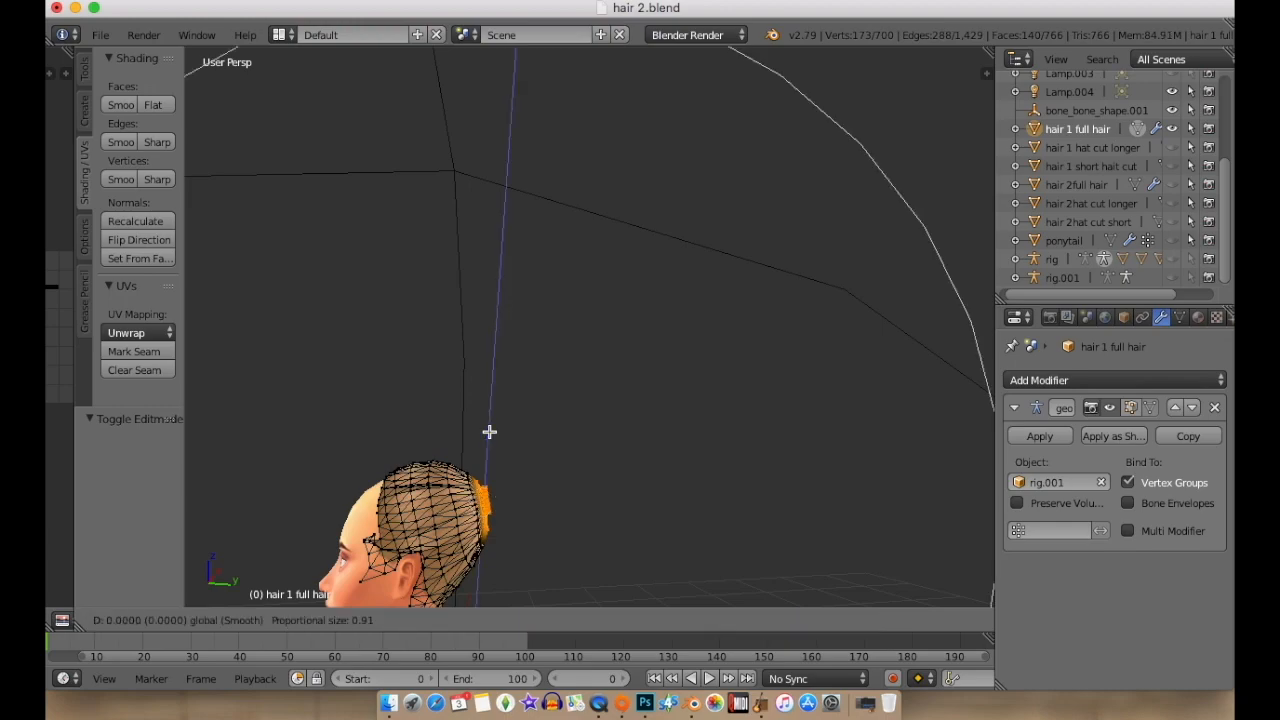
scroll(489, 432, up, 3)
scroll(489, 432, up, 2)
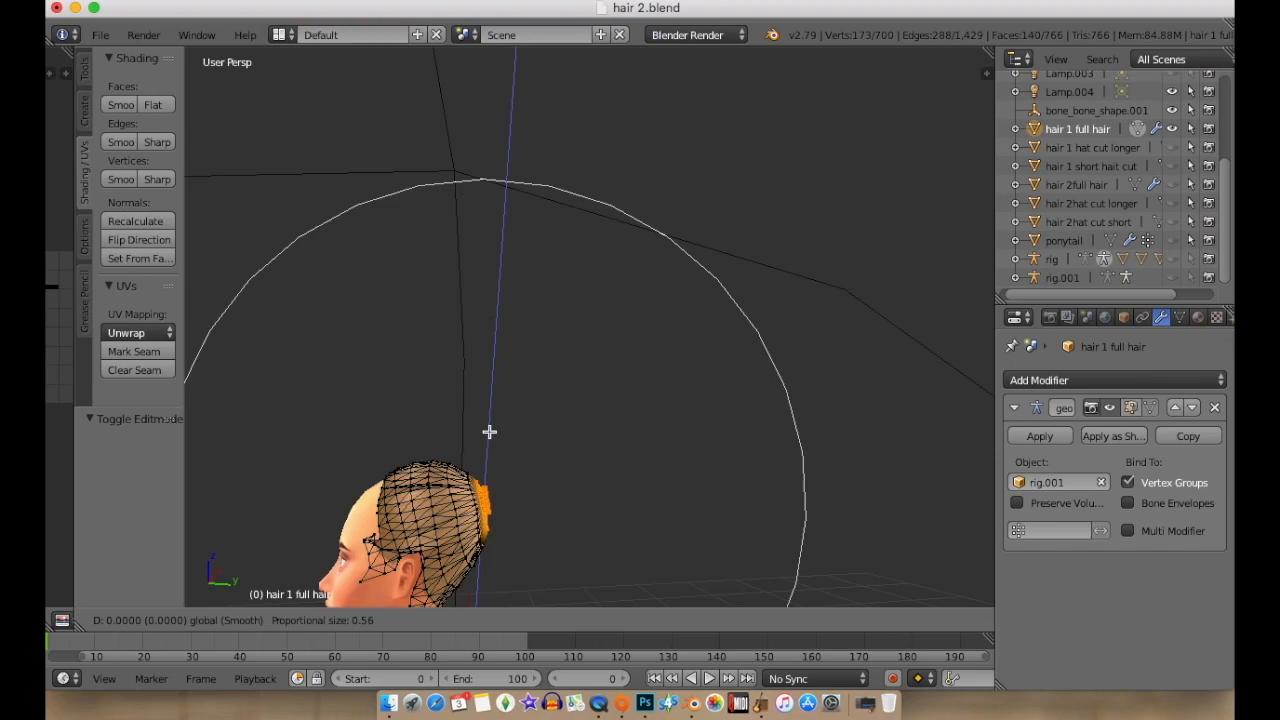
scroll(489, 432, up, 2)
scroll(489, 432, up, 4)
scroll(489, 432, up, 7)
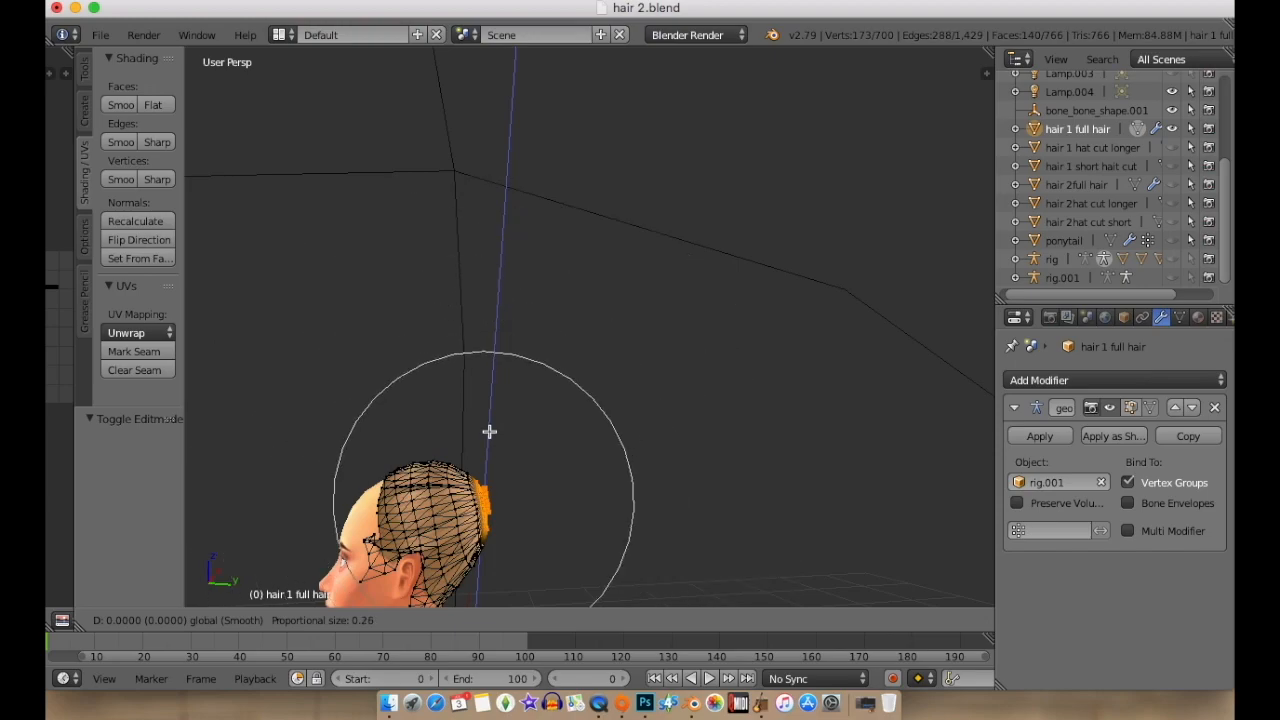
scroll(489, 432, up, 6)
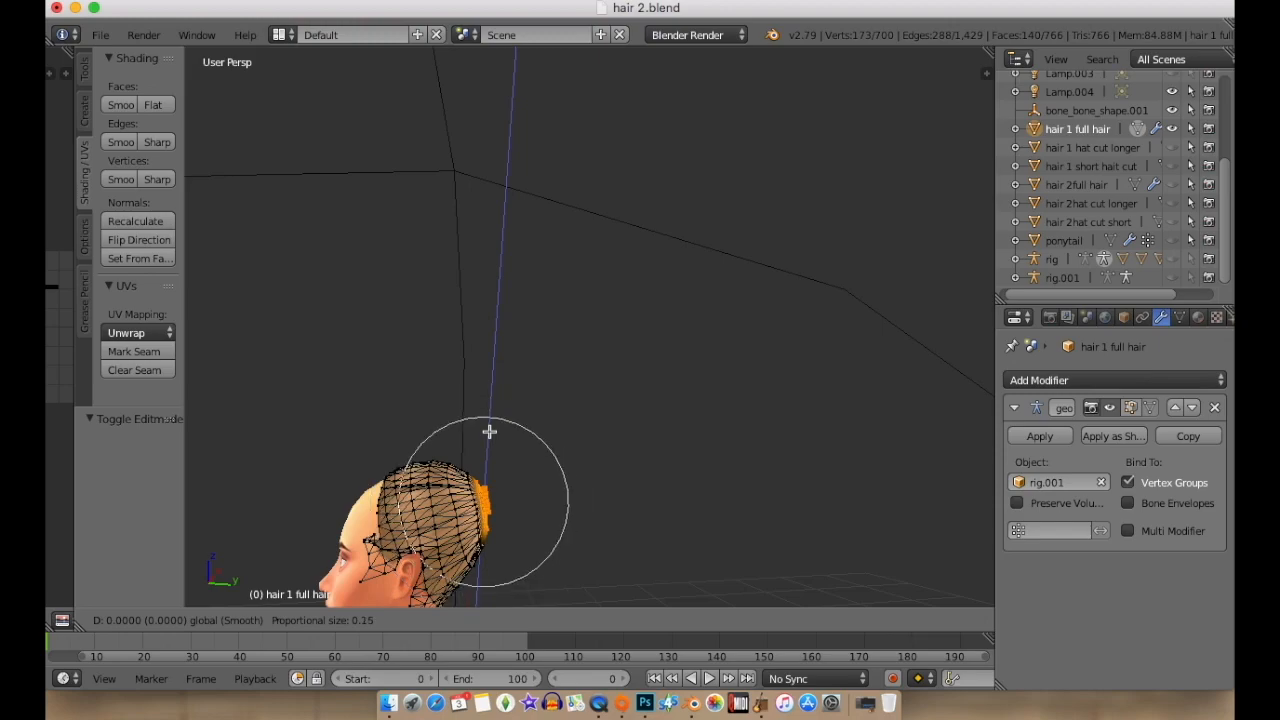
scroll(489, 432, down, 20)
scroll(488, 427, down, 3)
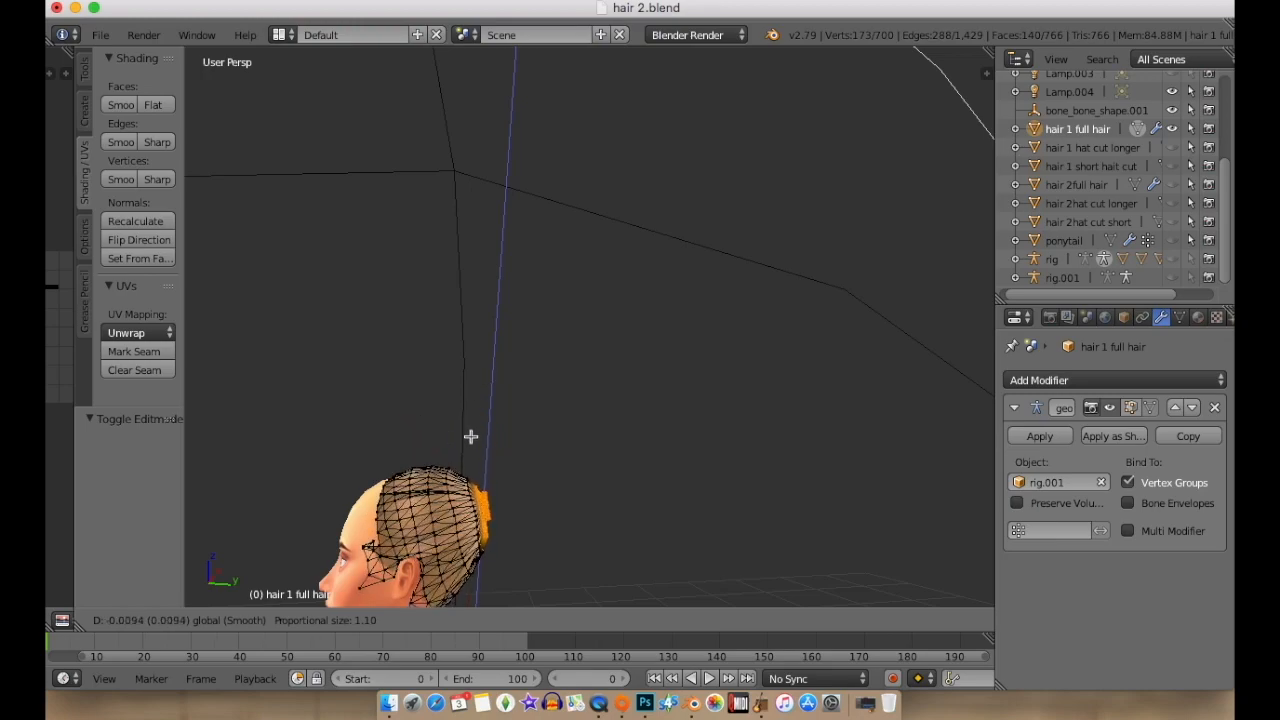
scroll(471, 435, up, 20)
scroll(471, 433, up, 8)
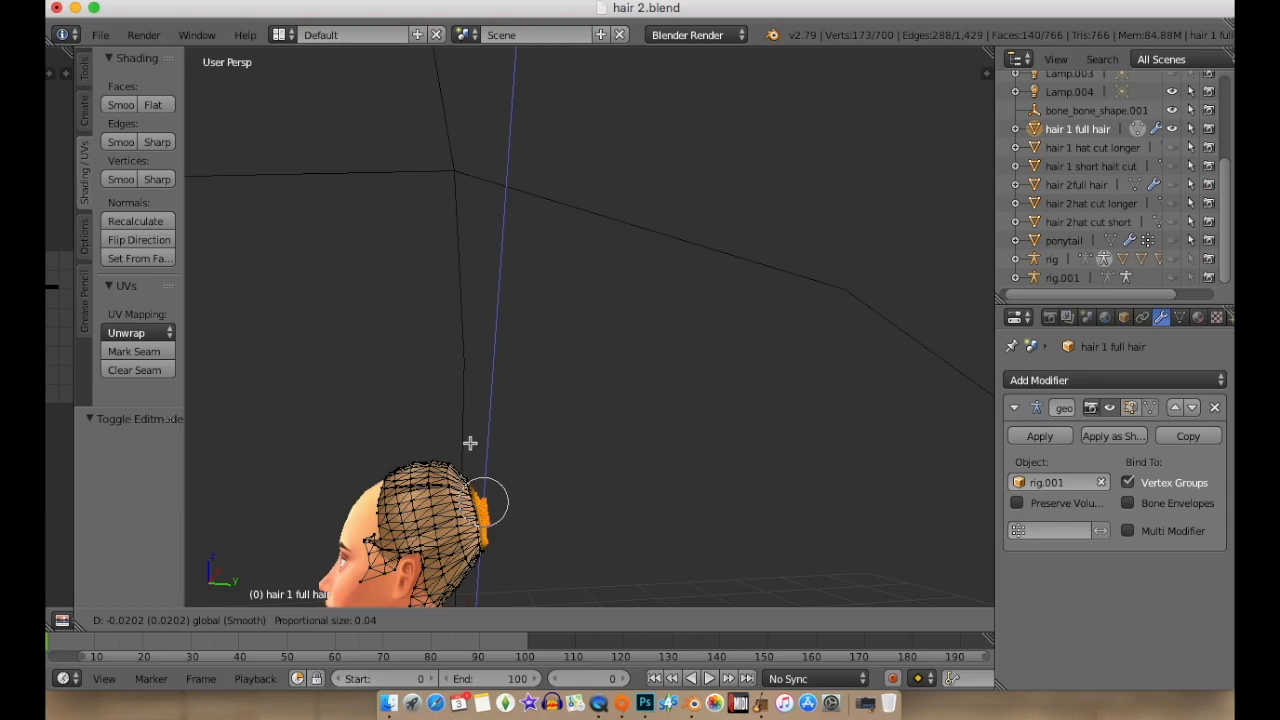
click(470, 443)
Rotate the hair tie vertices by about 6.65° in the right orthographic view.
scroll(497, 542, up, 3)
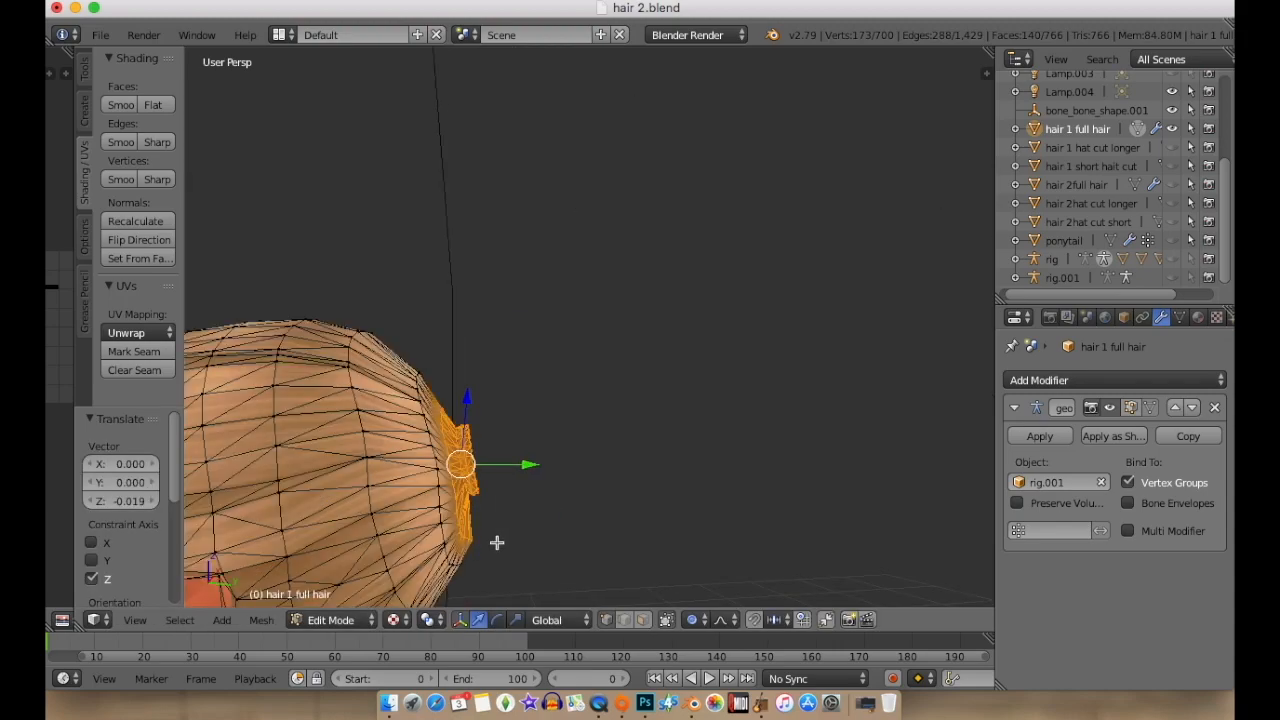
key(KP_3)
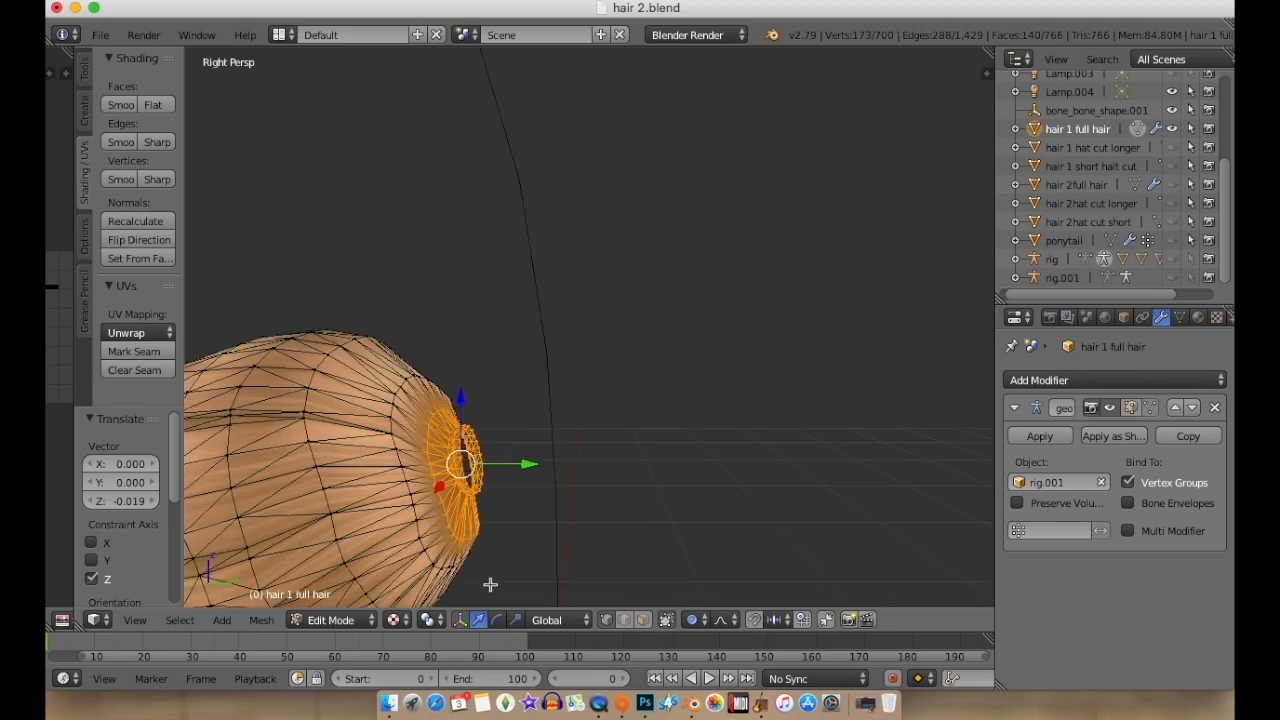
key(KP_5)
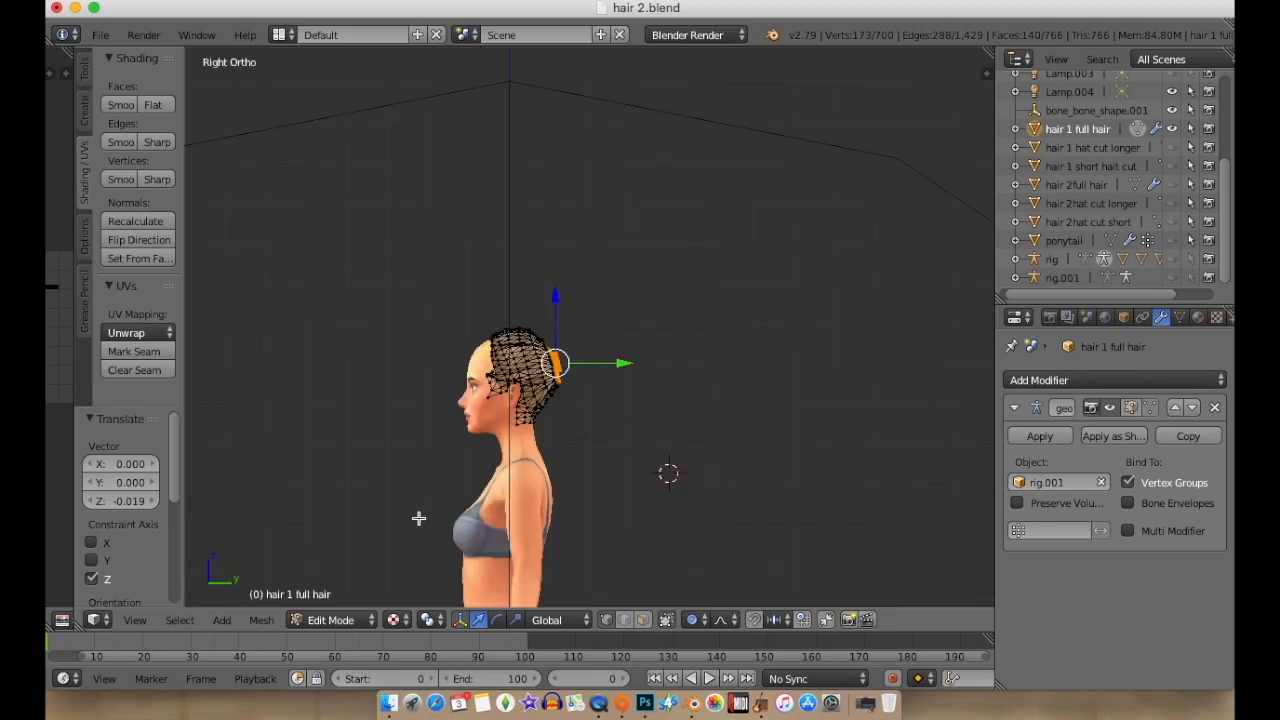
scroll(565, 375, up, 6)
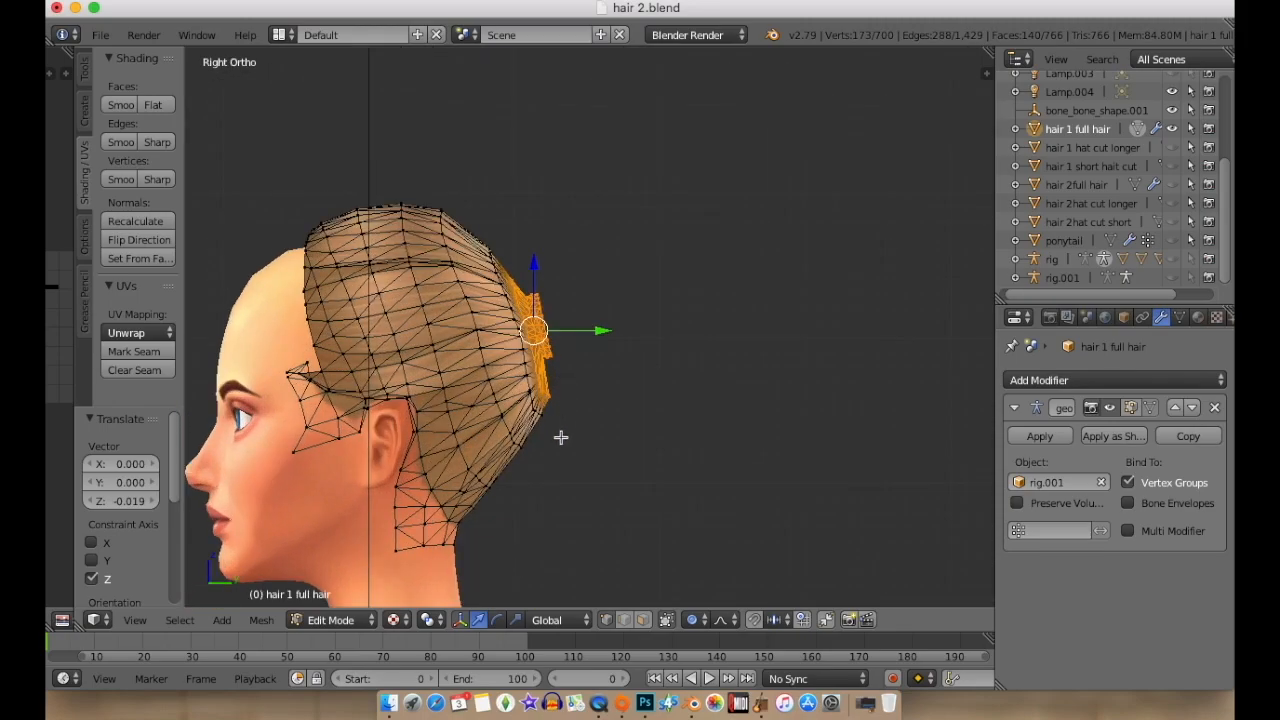
key(r)
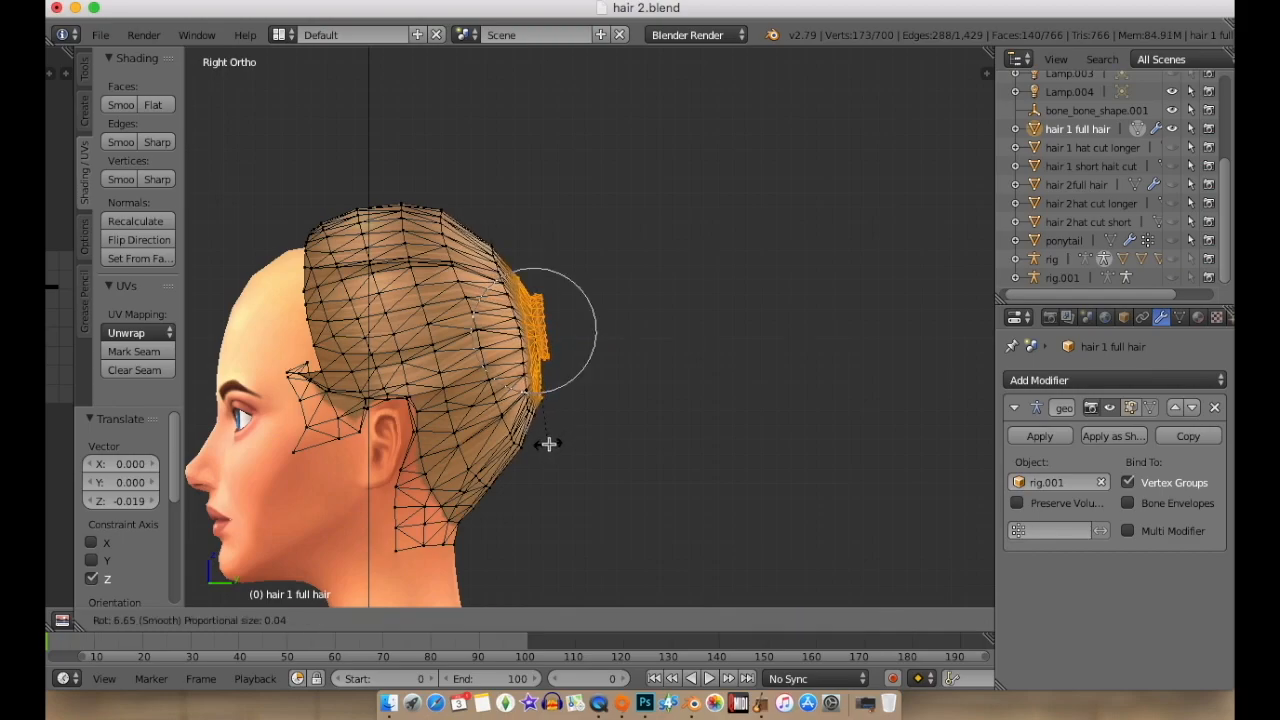
click(550, 443)
Turn off limiting the selection to visible and circle-select the additional vertices around the inside of the hair tie.
middle_drag(557, 443, 497, 445)
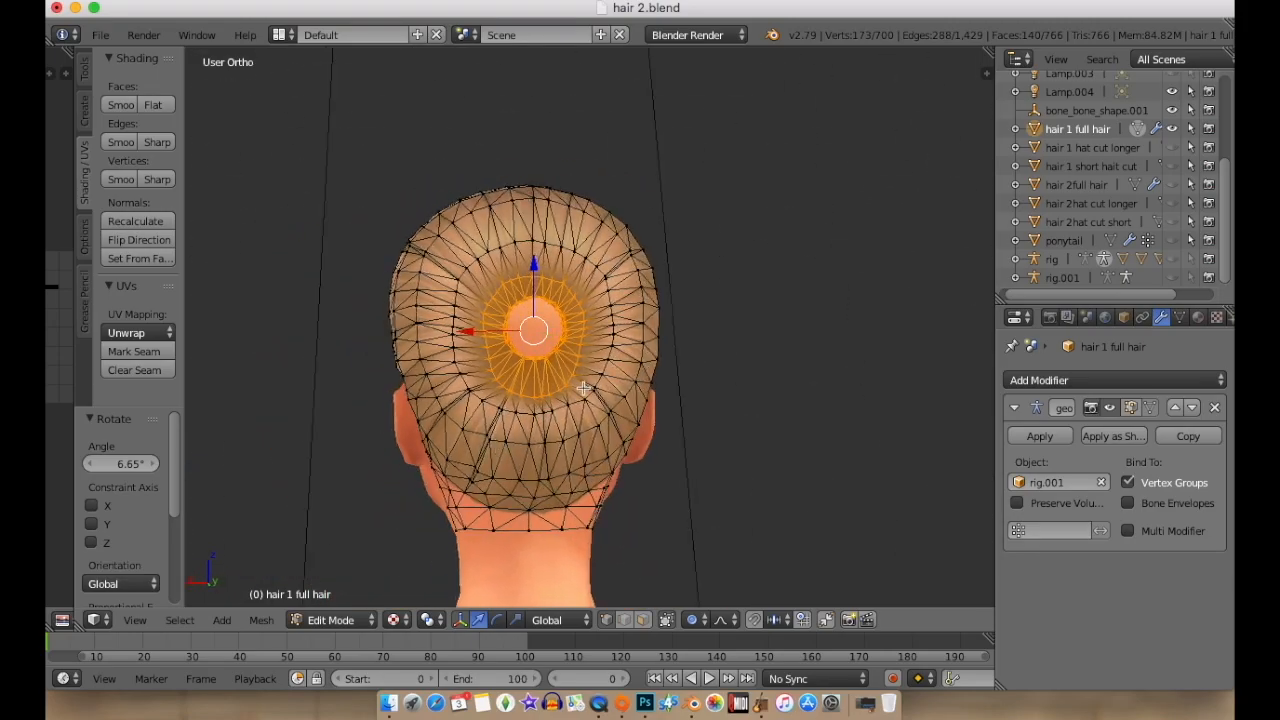
click(666, 621)
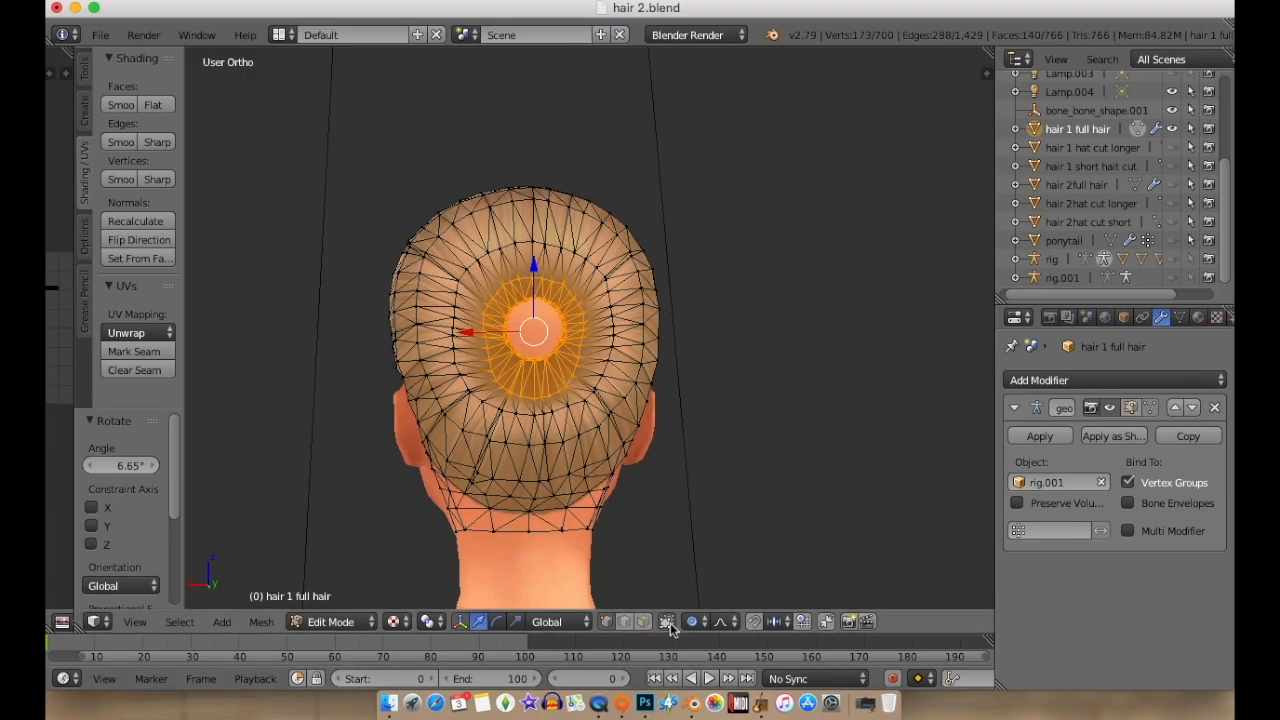
middle_drag(589, 451, 589, 494)
shift+middle_drag(589, 494, 641, 444)
key(ctrl+z)
key(c)
mouse_move(530, 362)
mouse_down()
mouse_move(549, 386)
mouse_move(604, 388)
mouse_move(642, 358)
mouse_move(548, 365)
mouse_move(527, 339)
mouse_up()
right_click(527, 339)
In the right view, lower the hair tie vertices by about 0.013 and 0.004 along Z, rotating them slightly after each move.
mouse_move(372, 537)
middle_down()
mouse_move(584, 499)
mouse_move(594, 486)
middle_up()
key(KP_3)
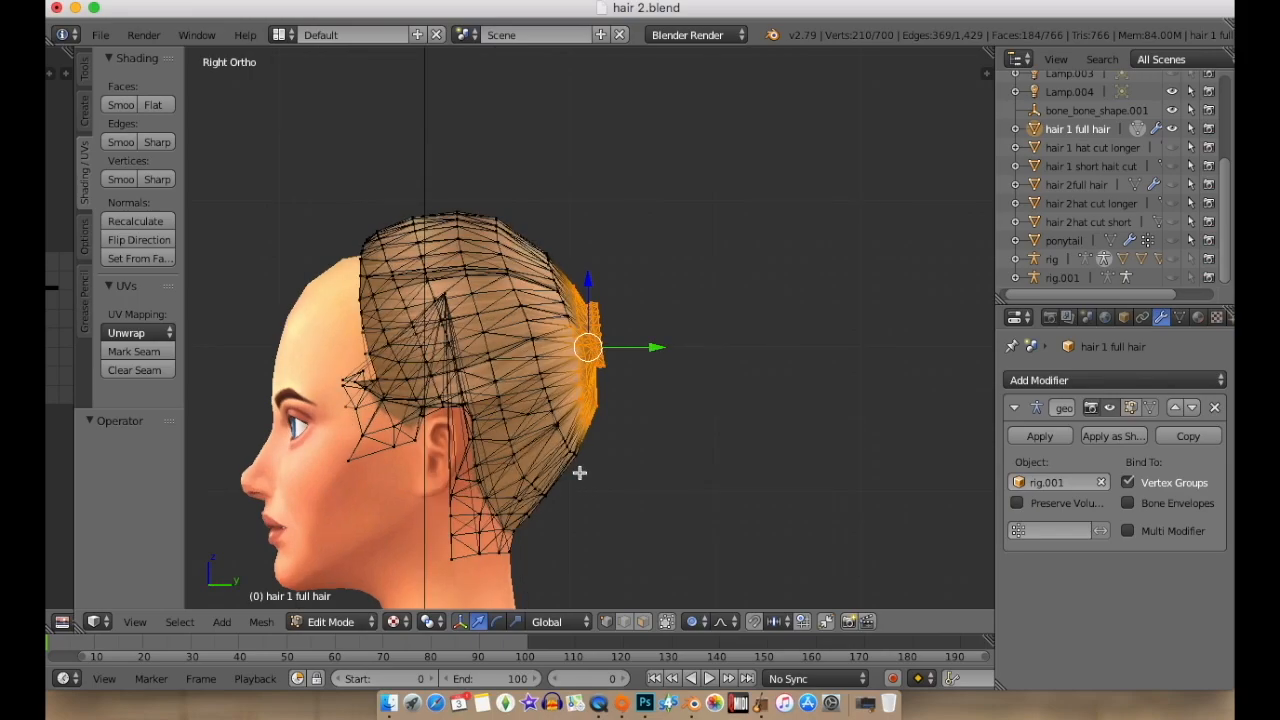
drag(588, 286, 590, 306)
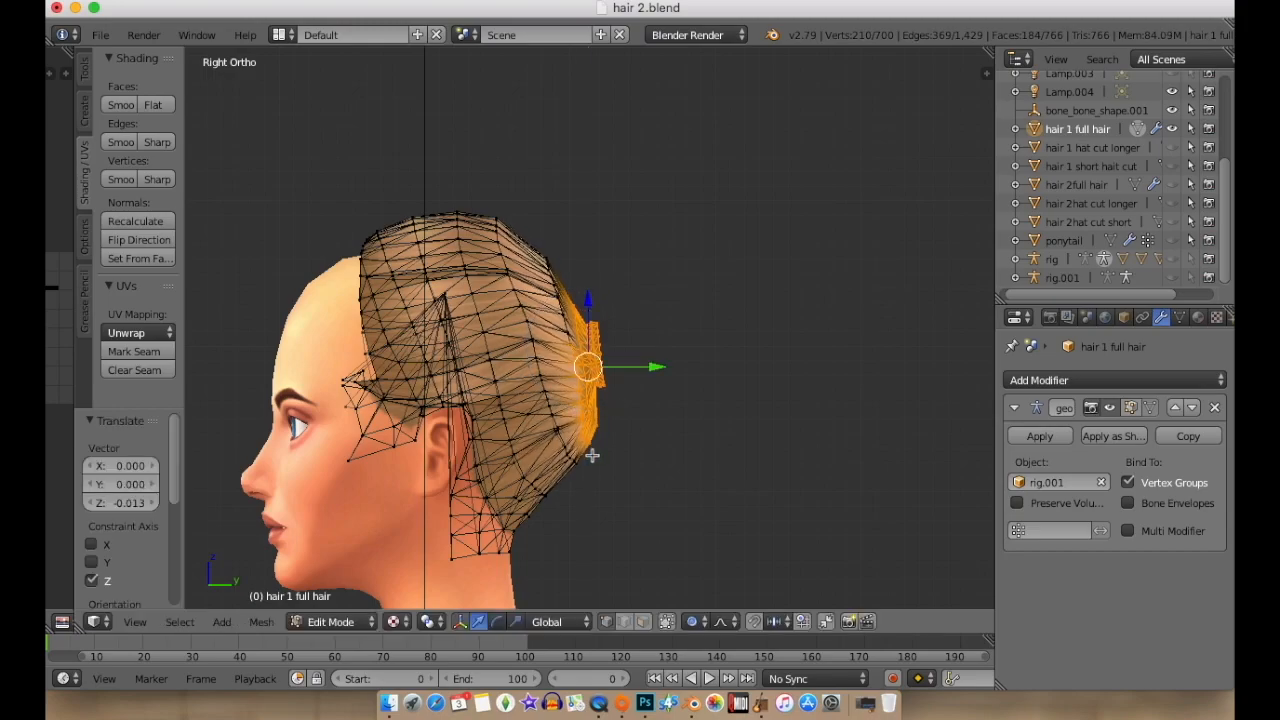
key(r)
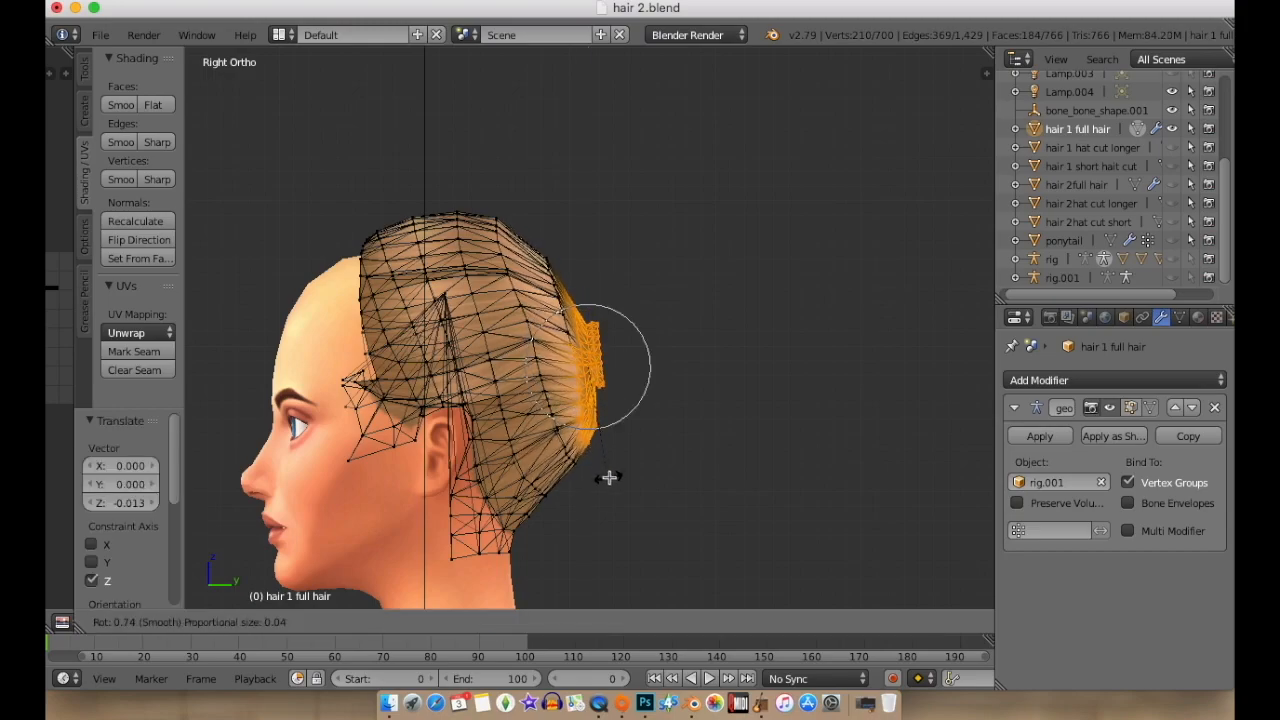
click(592, 469)
drag(593, 313, 593, 320)
key(r)
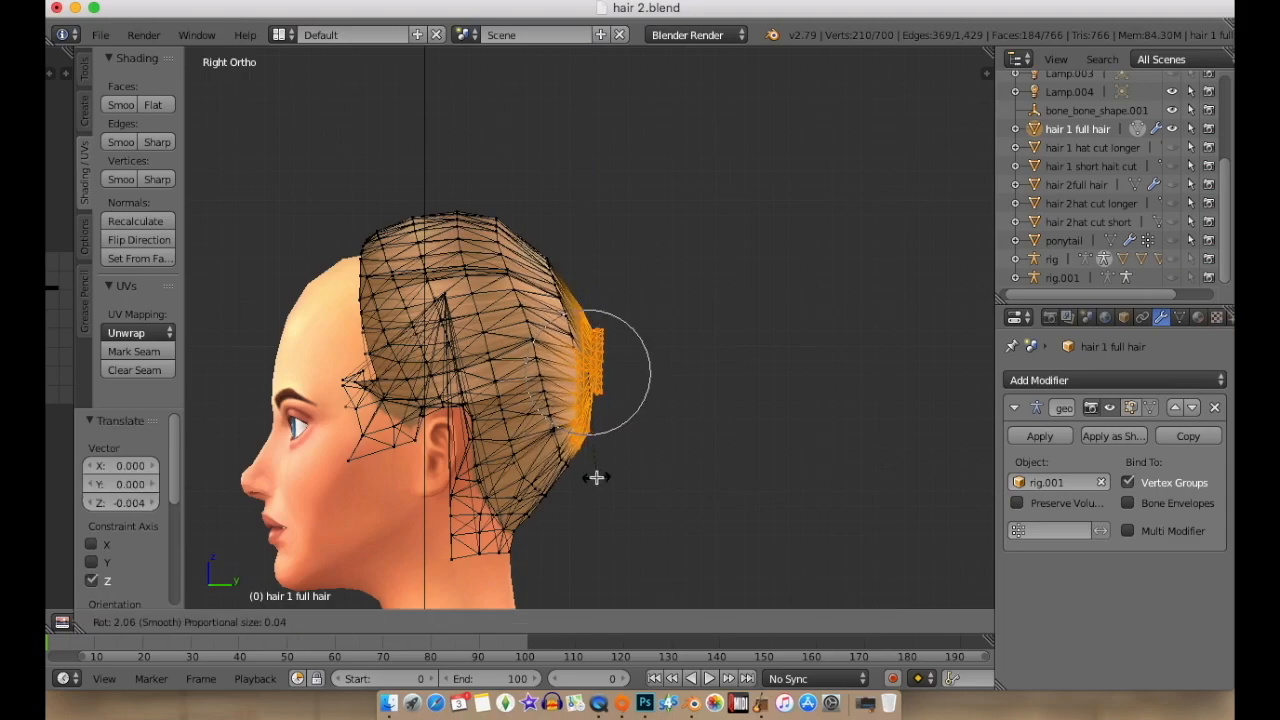
click(594, 478)
Circle-select the ring of vertices around the lower back of the hair and shift it slightly down along Z.
middle_drag(666, 340, 340, 371)
middle_drag(714, 380, 679, 383)
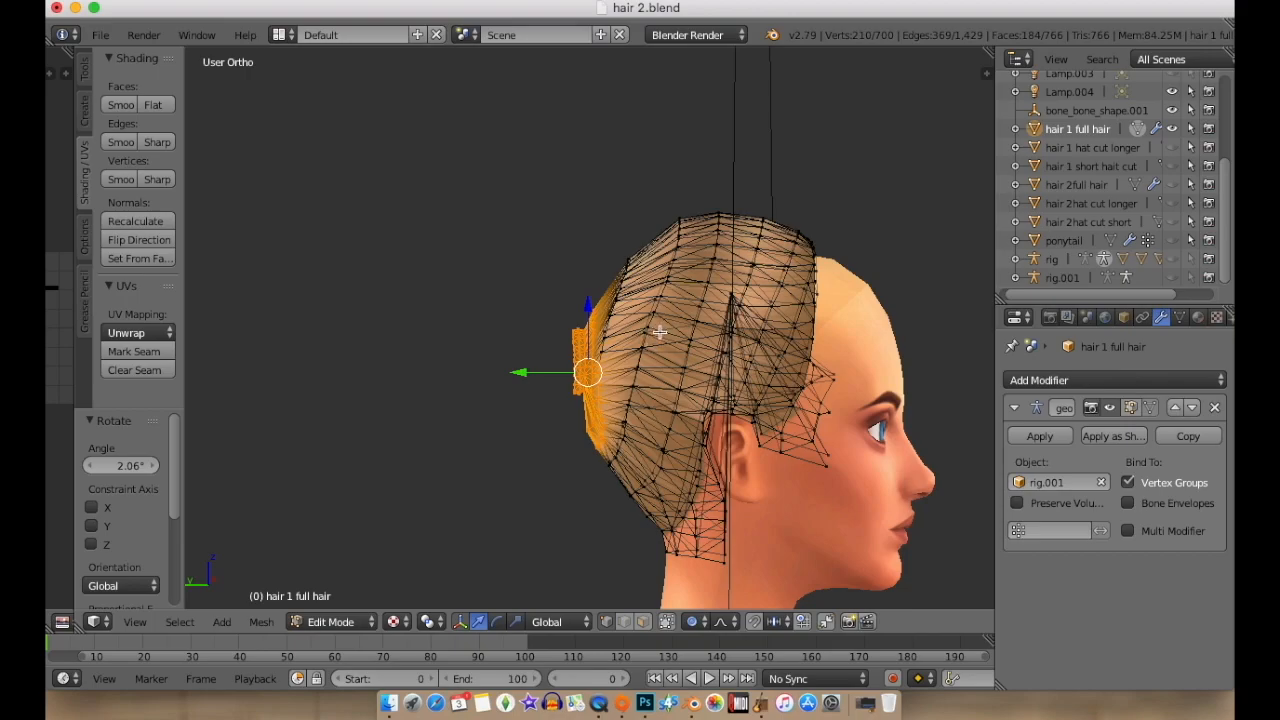
key(a)
mouse_move(657, 311)
mouse_down()
mouse_move(634, 357)
mouse_move(622, 458)
mouse_up()
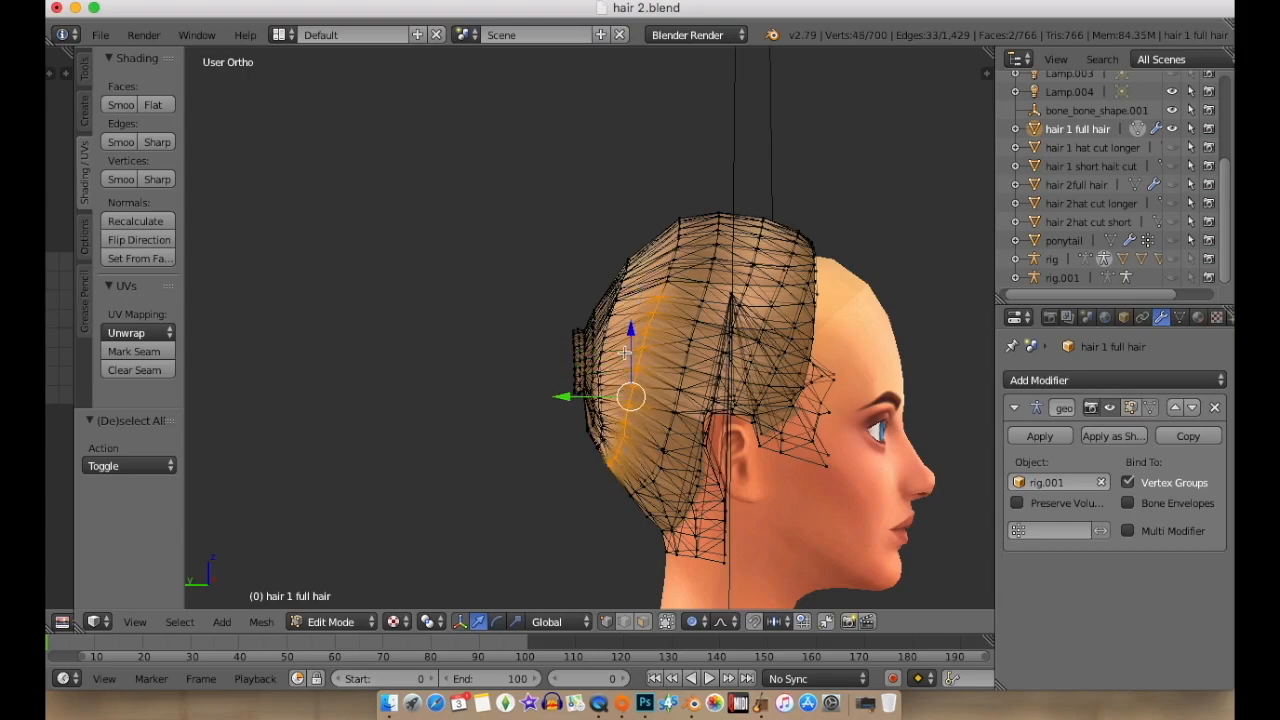
drag(631, 330, 630, 349)
Widen the selected vertex ring slightly by scaling it along the X axis from behind.
middle_drag(532, 360, 700, 440)
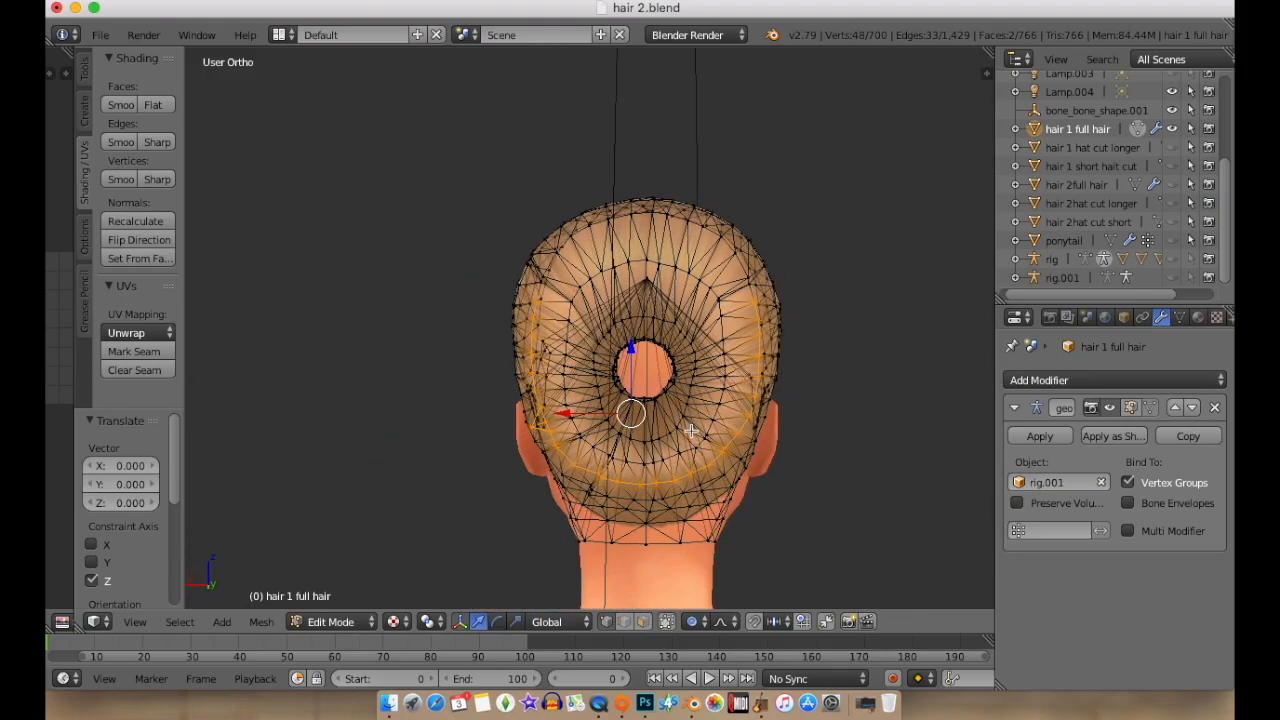
key(s)
key(x)
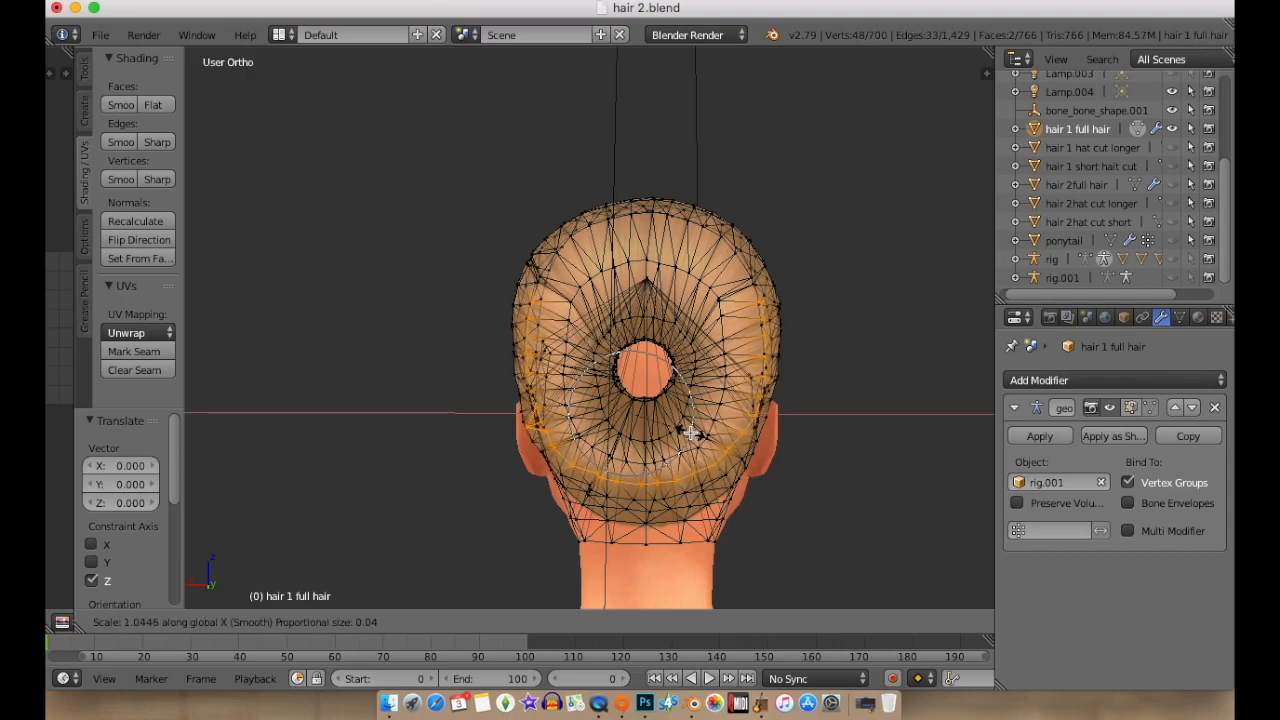
click(688, 430)
Deselect all vertices and check the reshaped hair from the side in Object Mode.
middle_drag(803, 414, 625, 460)
key(a)
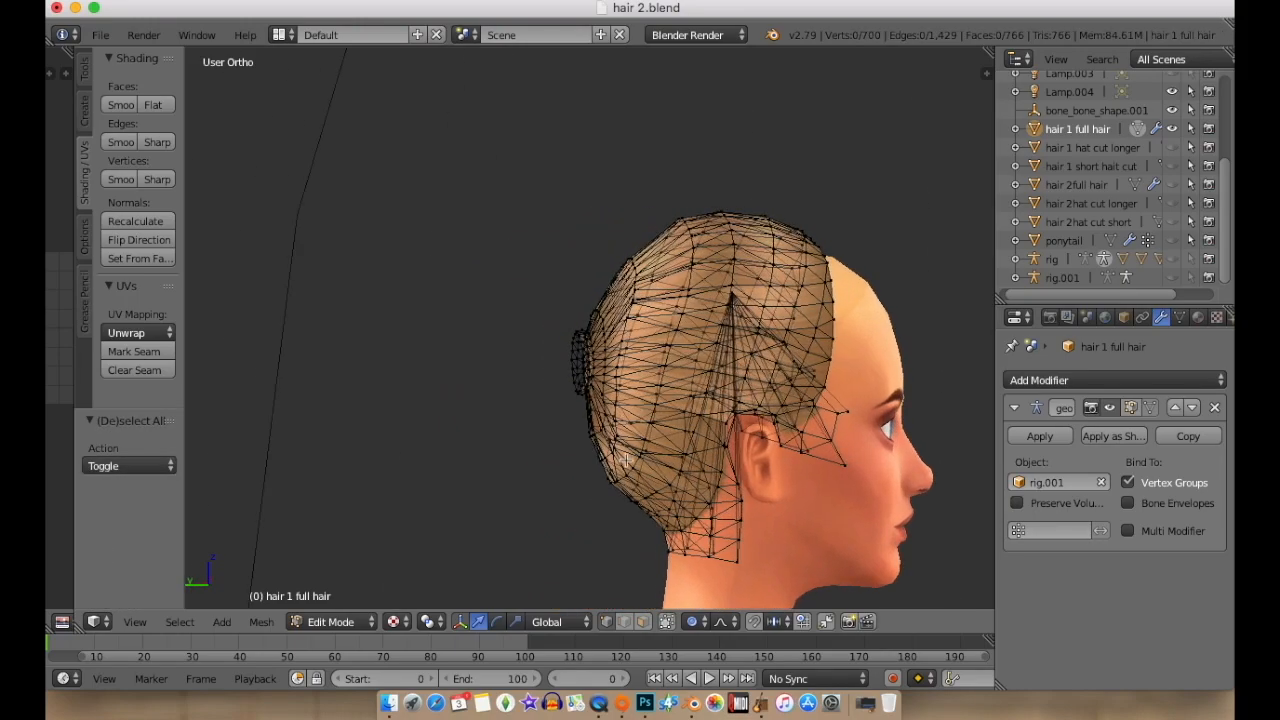
click(350, 621)
click(345, 600)
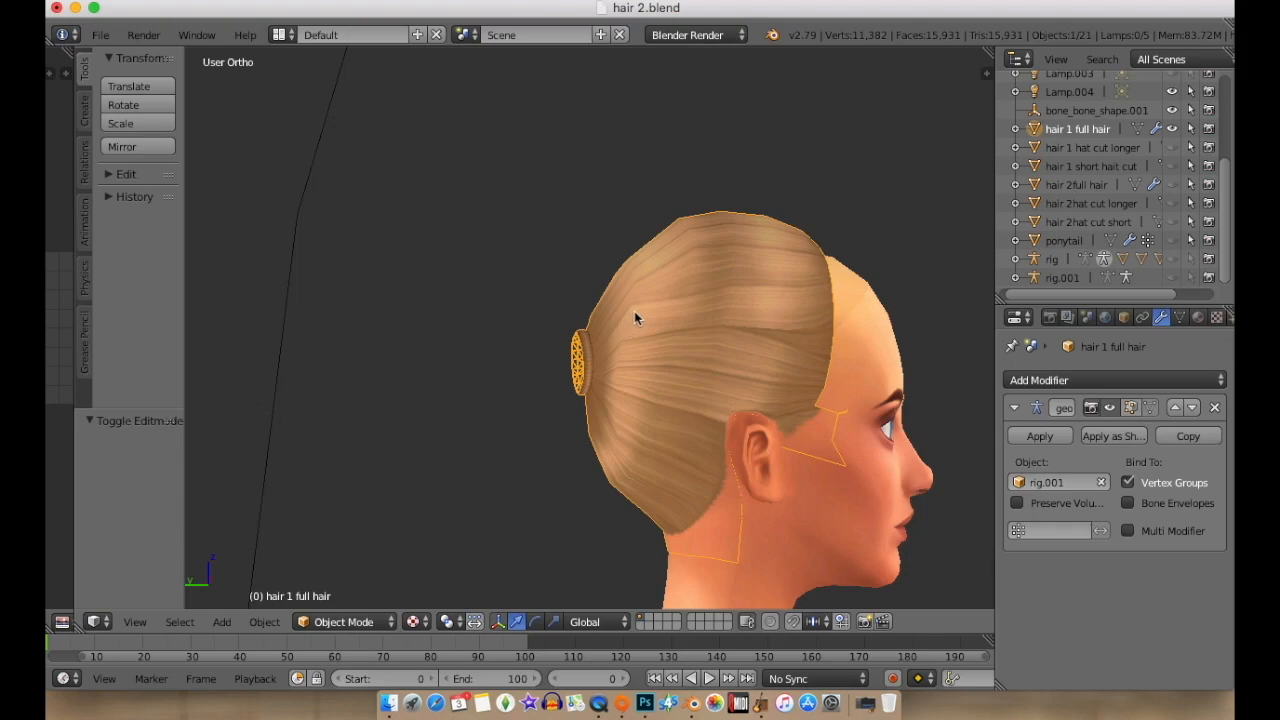
click(330, 626)
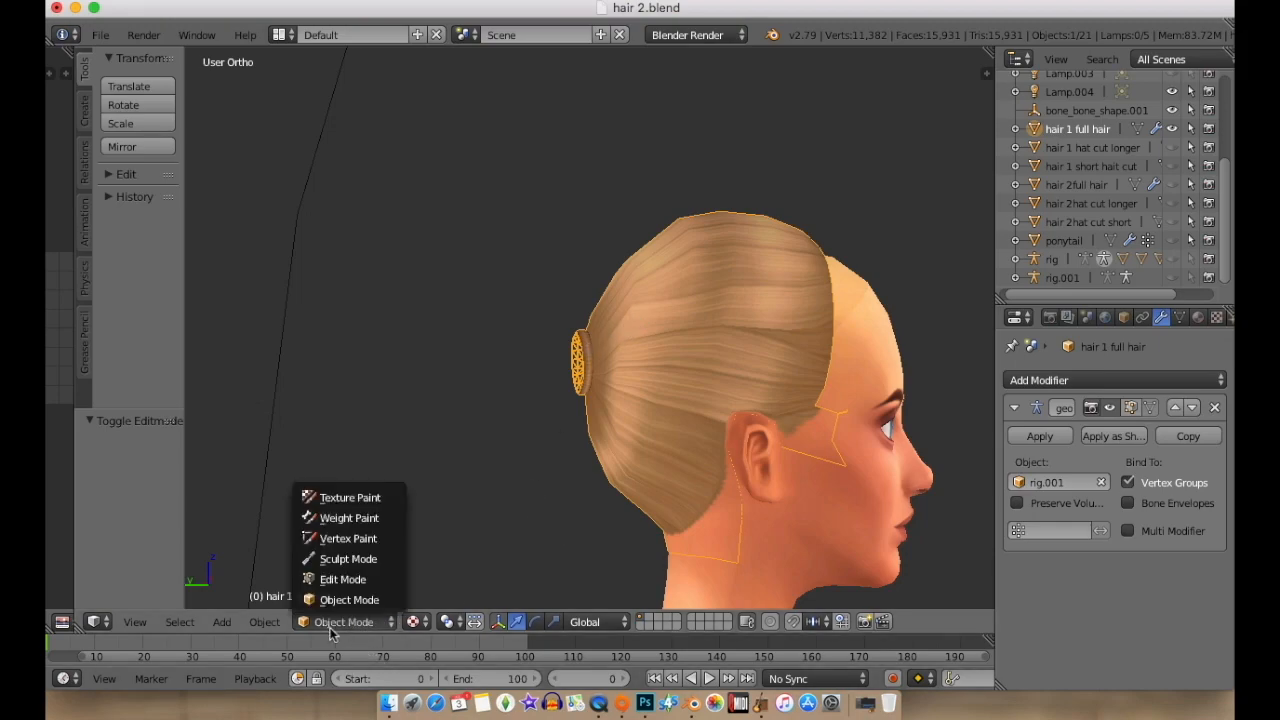
click(342, 579)
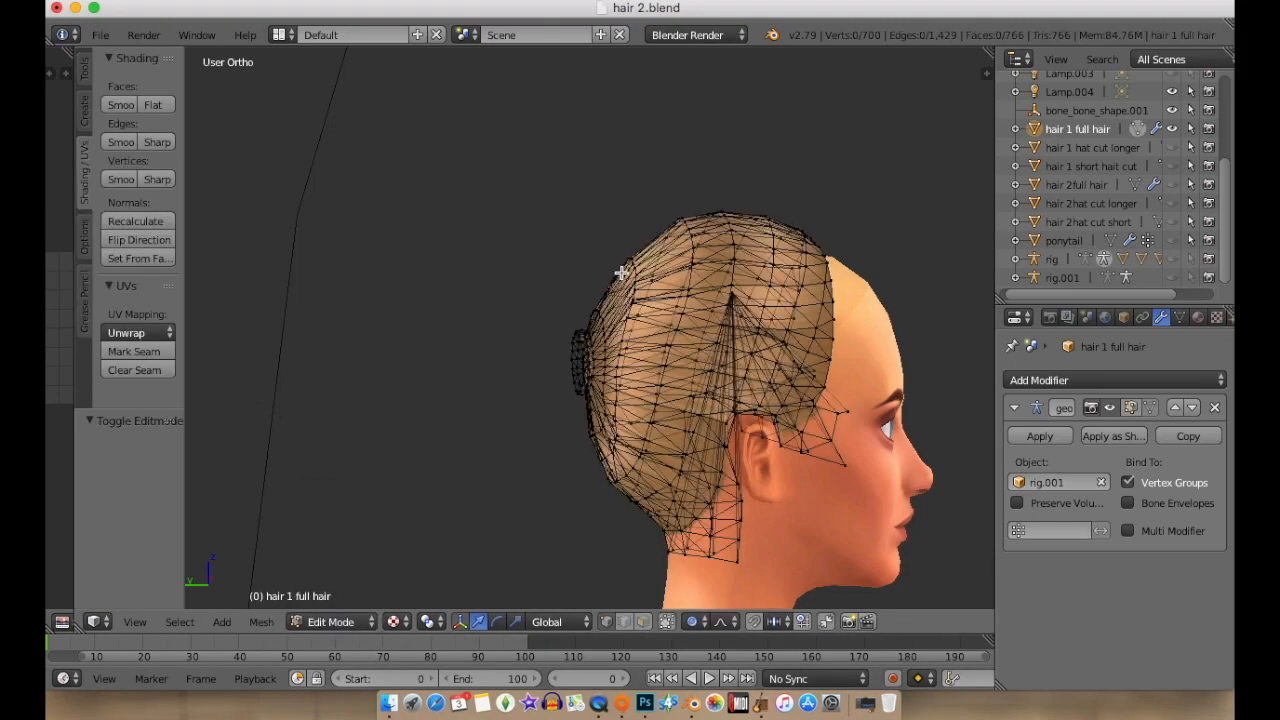
drag(640, 298, 632, 335)
right_click(632, 335)
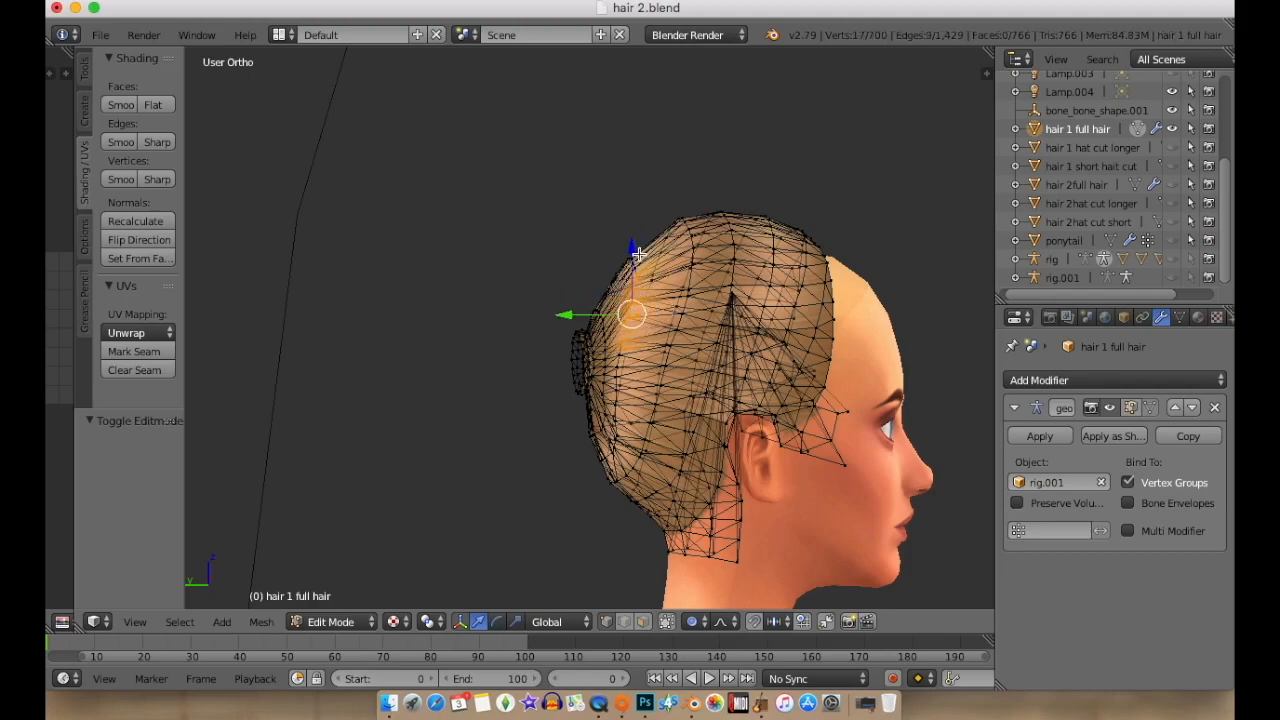
key(c)
key(Escape)
key(a)
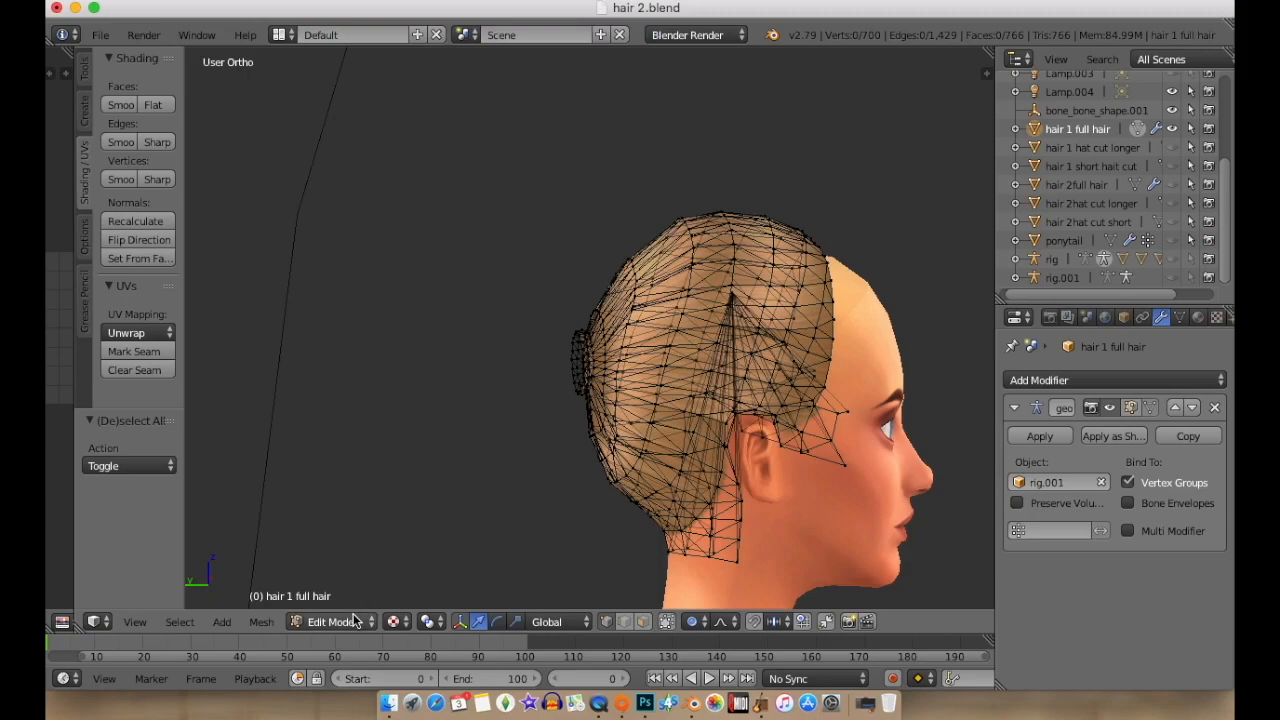
Inspect the hair's silhouette from the opposite side in Object Mode.
click(354, 621)
click(338, 598)
middle_drag(447, 413, 528, 420)
mouse_move(750, 355)
middle_down()
mouse_move(626, 380)
mouse_move(630, 497)
mouse_move(663, 583)
mouse_move(668, 569)
mouse_move(677, 586)
mouse_move(678, 460)
mouse_move(622, 403)
mouse_move(277, 380)
mouse_move(929, 380)
mouse_move(197, 387)
mouse_move(331, 366)
mouse_move(489, 389)
mouse_move(574, 423)
mouse_move(698, 407)
mouse_move(729, 423)
mouse_move(746, 353)
middle_up()
click(346, 616)
click(342, 607)
click(340, 618)
click(353, 590)
In Edit Mode, circle-select the band of vertices over the upper back of the hair and subdivide it with 1 cut.
click(343, 621)
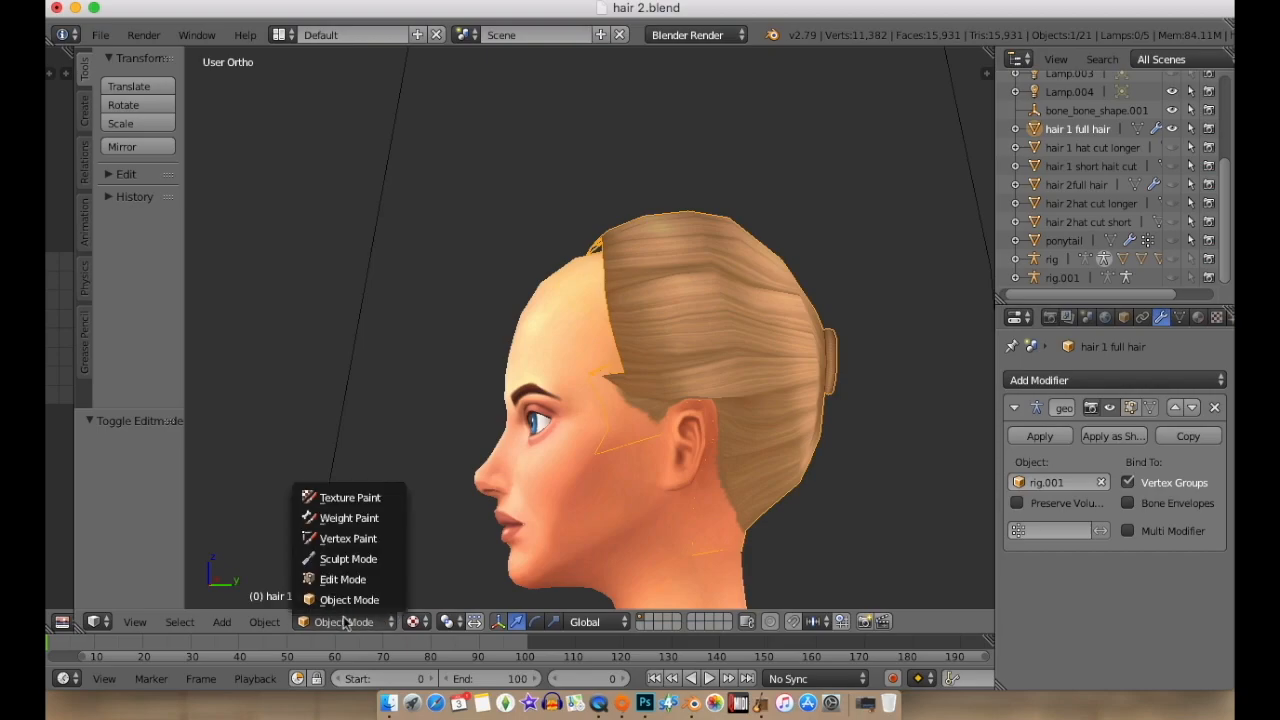
click(330, 575)
mouse_move(863, 406)
middle_down()
mouse_move(801, 431)
mouse_move(823, 391)
mouse_move(840, 400)
mouse_move(826, 411)
mouse_move(840, 396)
middle_up()
mouse_move(743, 229)
mouse_down()
mouse_move(787, 420)
mouse_move(772, 265)
mouse_up()
right_click(771, 244)
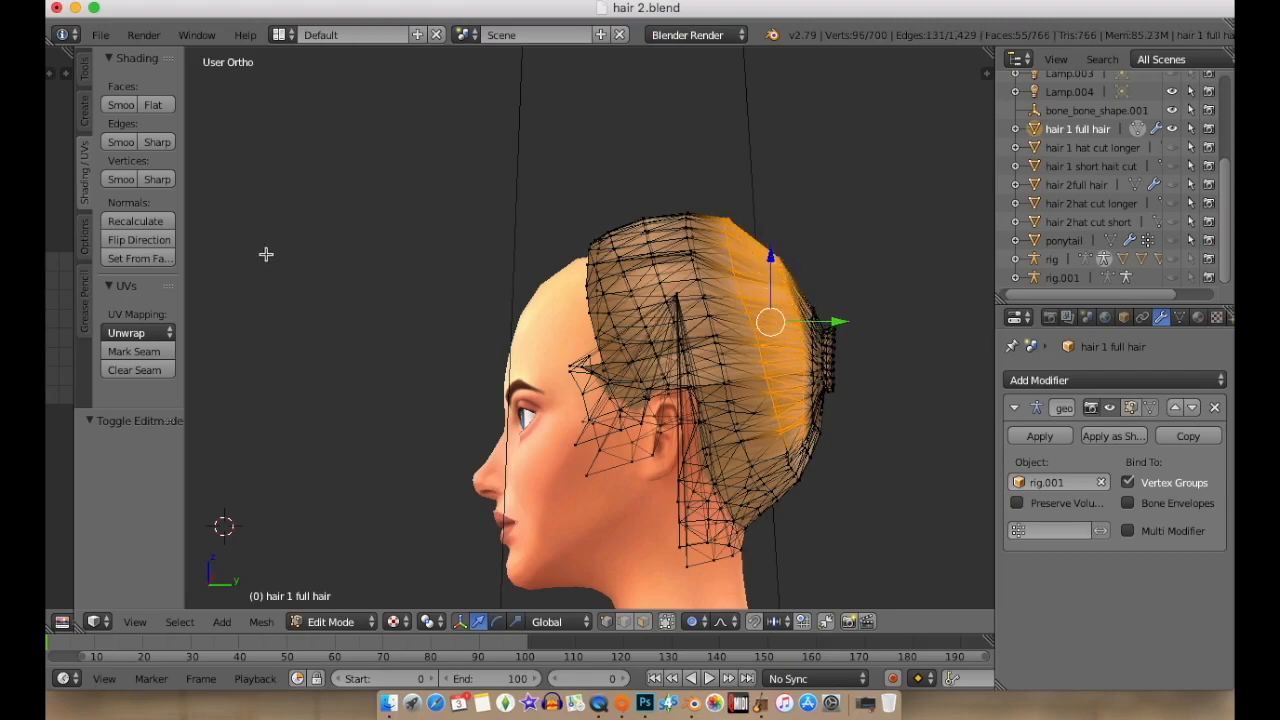
click(86, 74)
scroll(128, 300, down, 6)
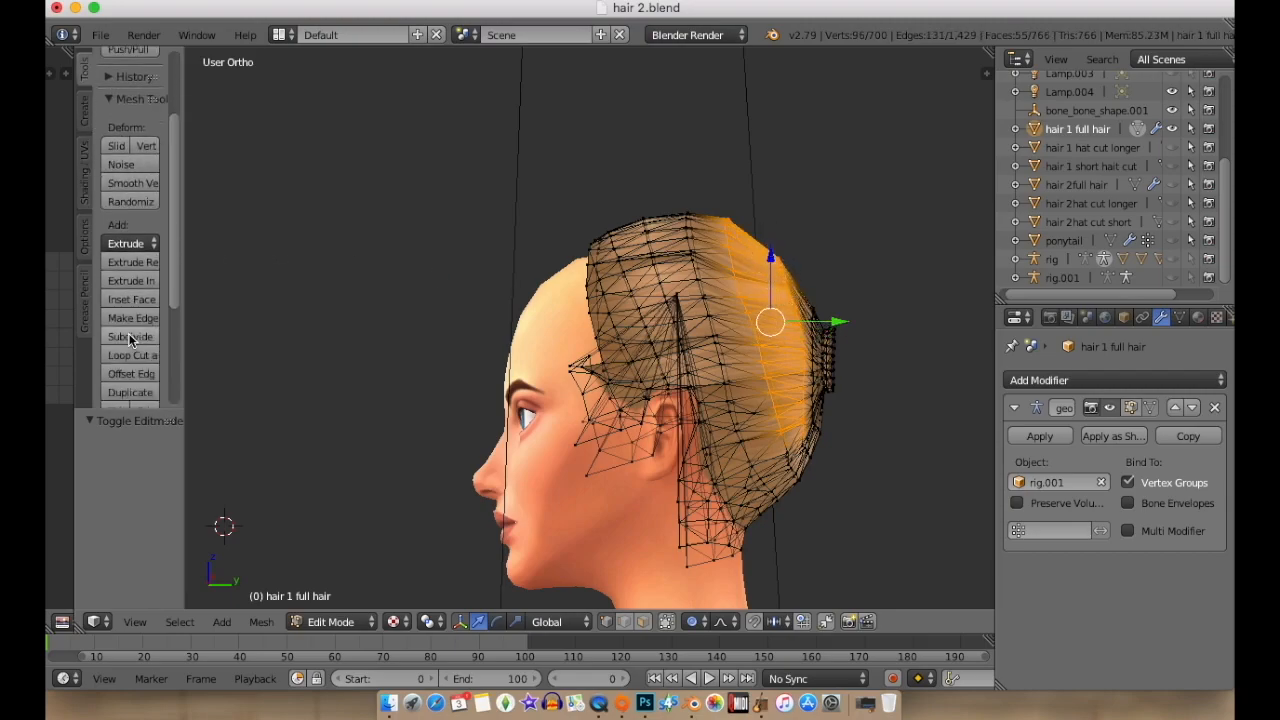
click(128, 263)
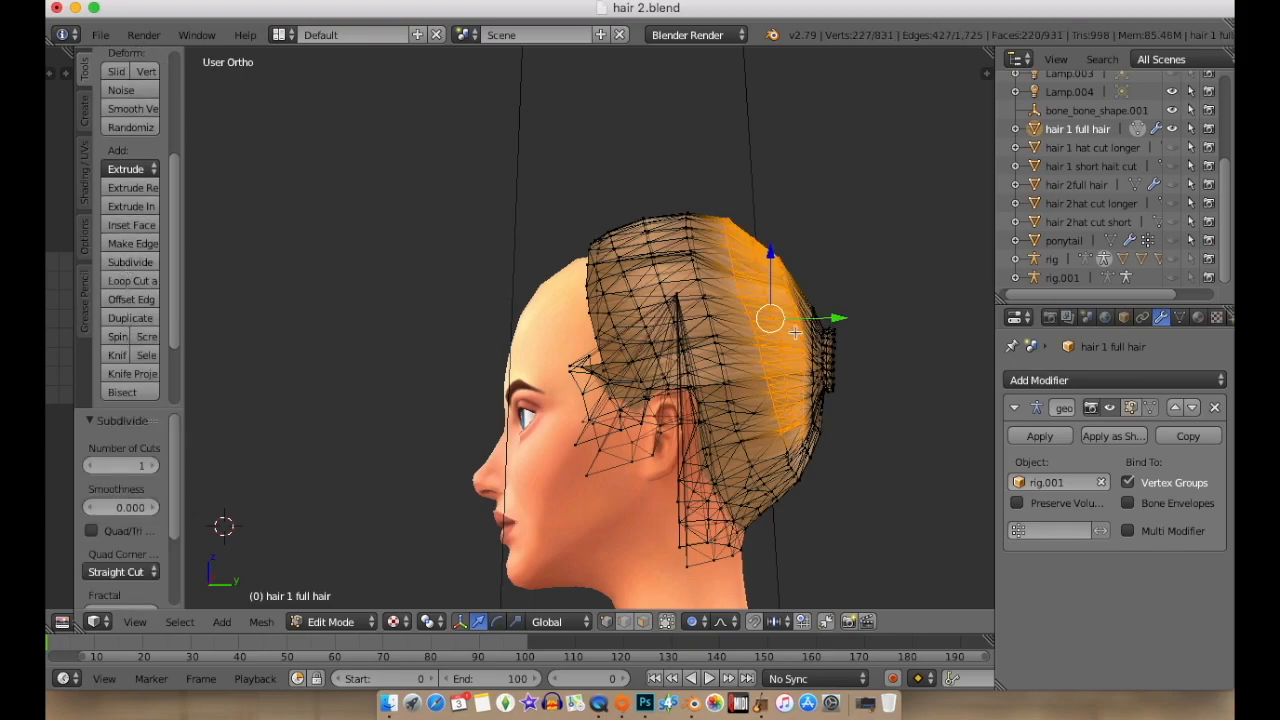
Circle-select the new vertex row down the upper back of the hair and raise it about 0.0026 along Z with proportional editing.
key(a)
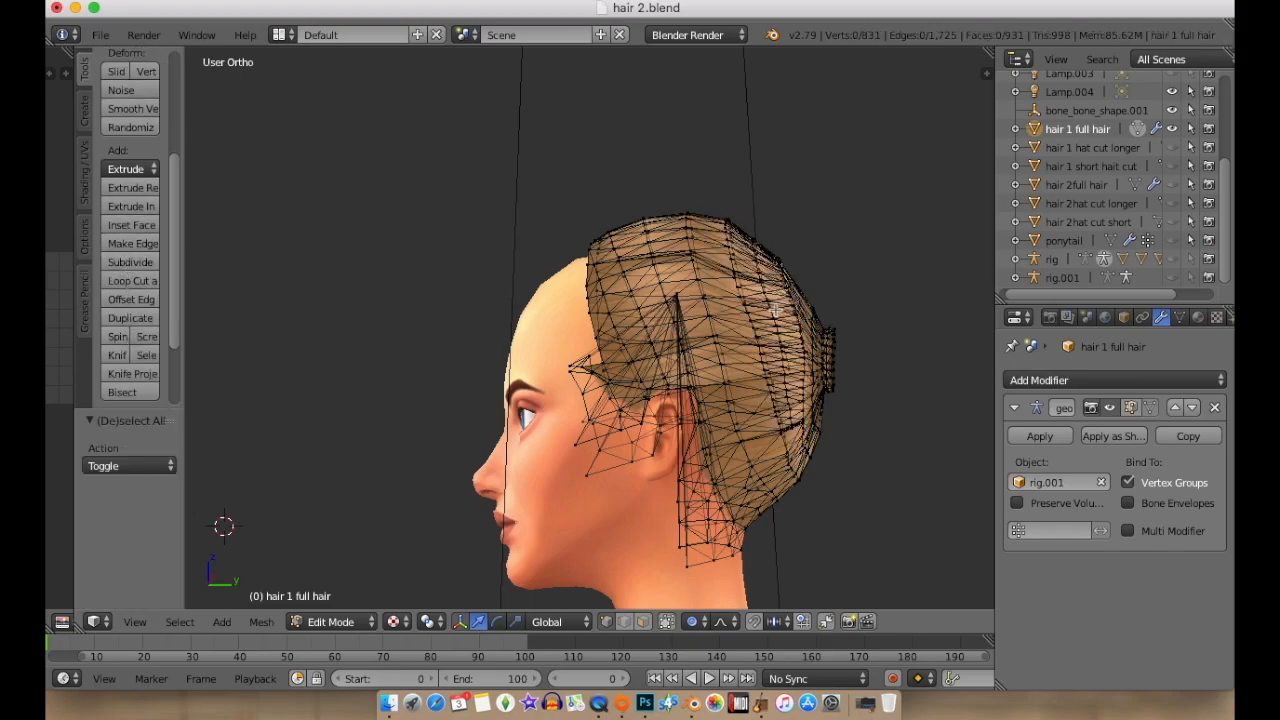
mouse_move(790, 405)
mouse_down()
mouse_move(782, 320)
mouse_move(778, 344)
mouse_up()
drag(762, 283, 758, 239)
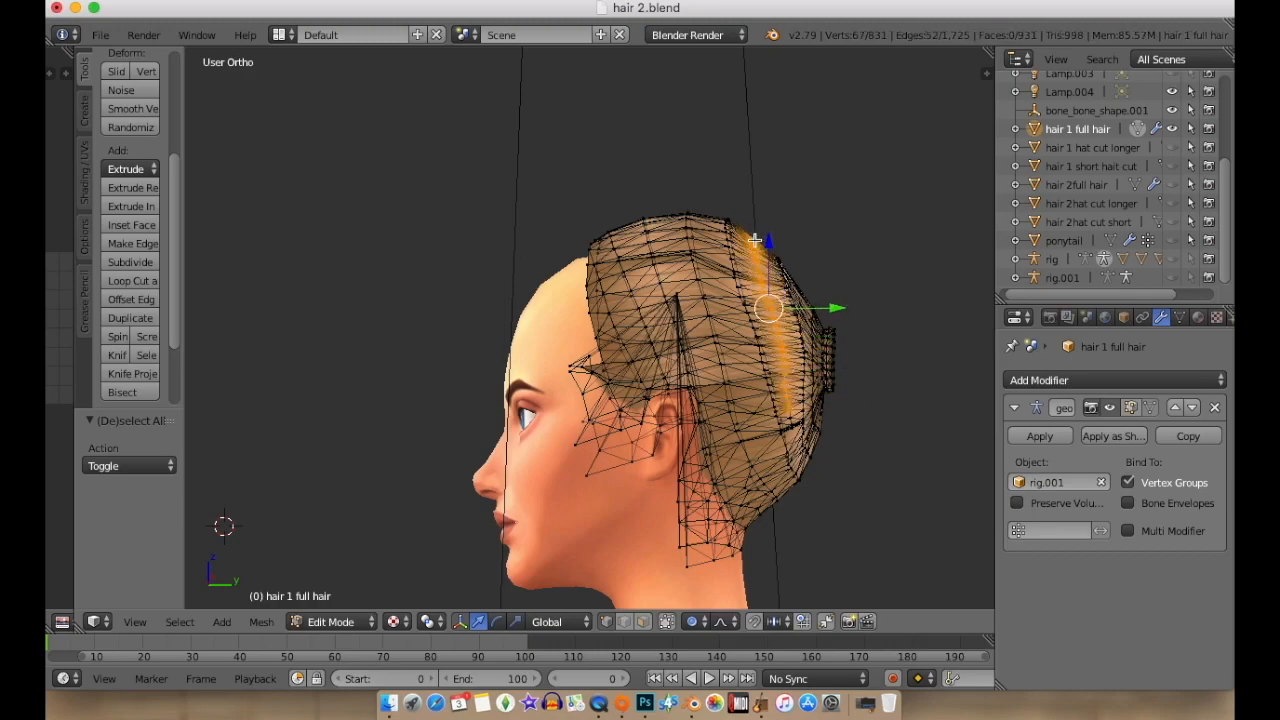
key(g)
key(z)
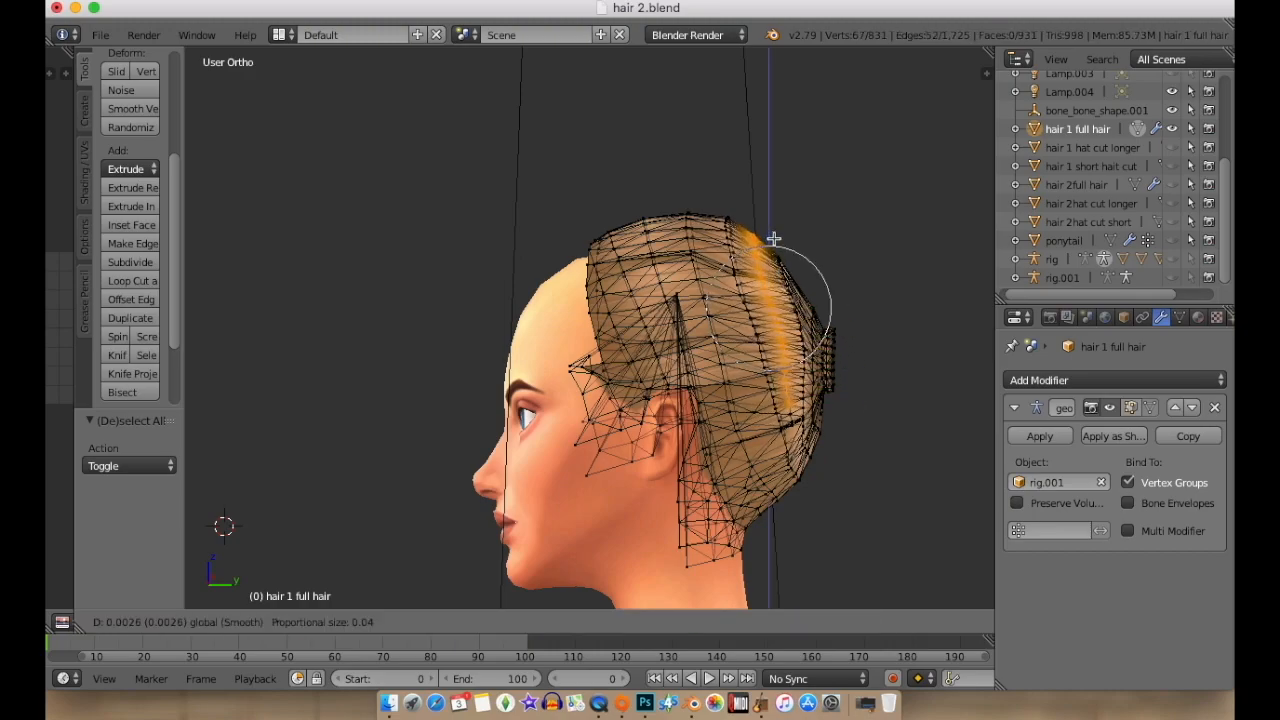
click(774, 239)
key(a)
key(c)
drag(726, 215, 750, 343)
drag(743, 210, 744, 214)
key(a)
Circle-select the vertex bands on both sides of the back of the hair and smooth them once at 0.500.
middle_drag(808, 278, 735, 519)
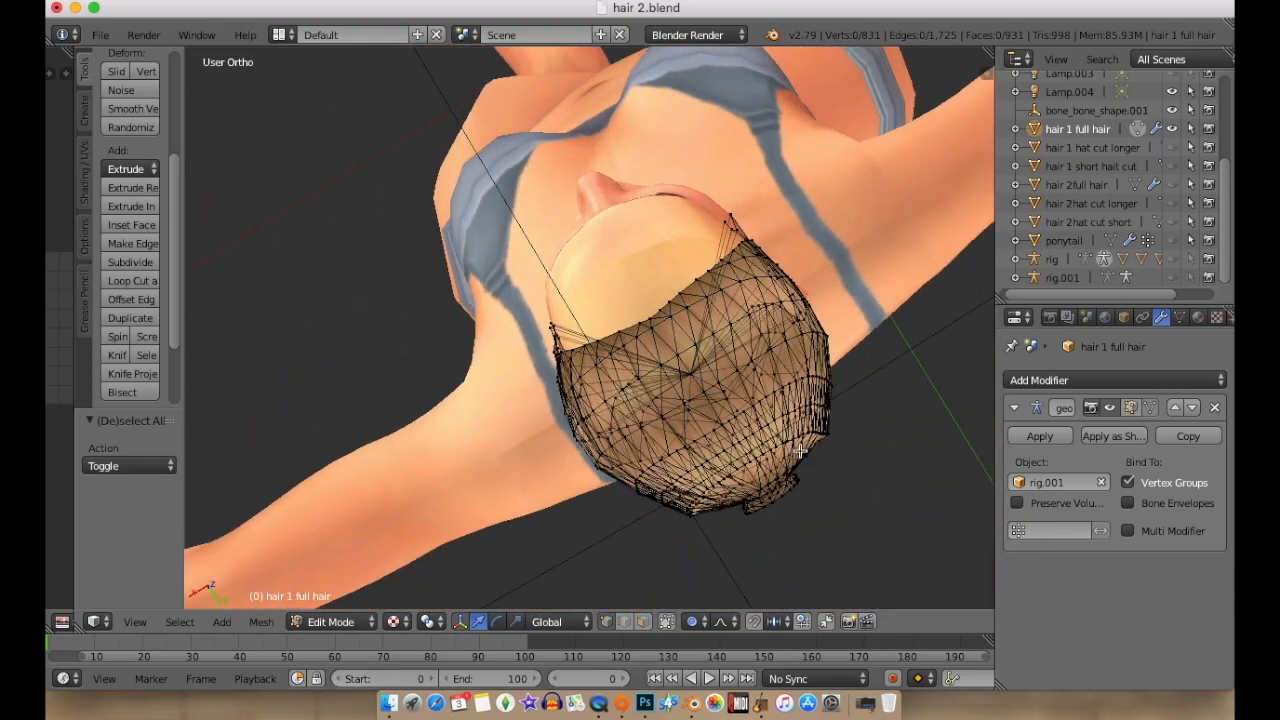
key(c)
click(843, 417)
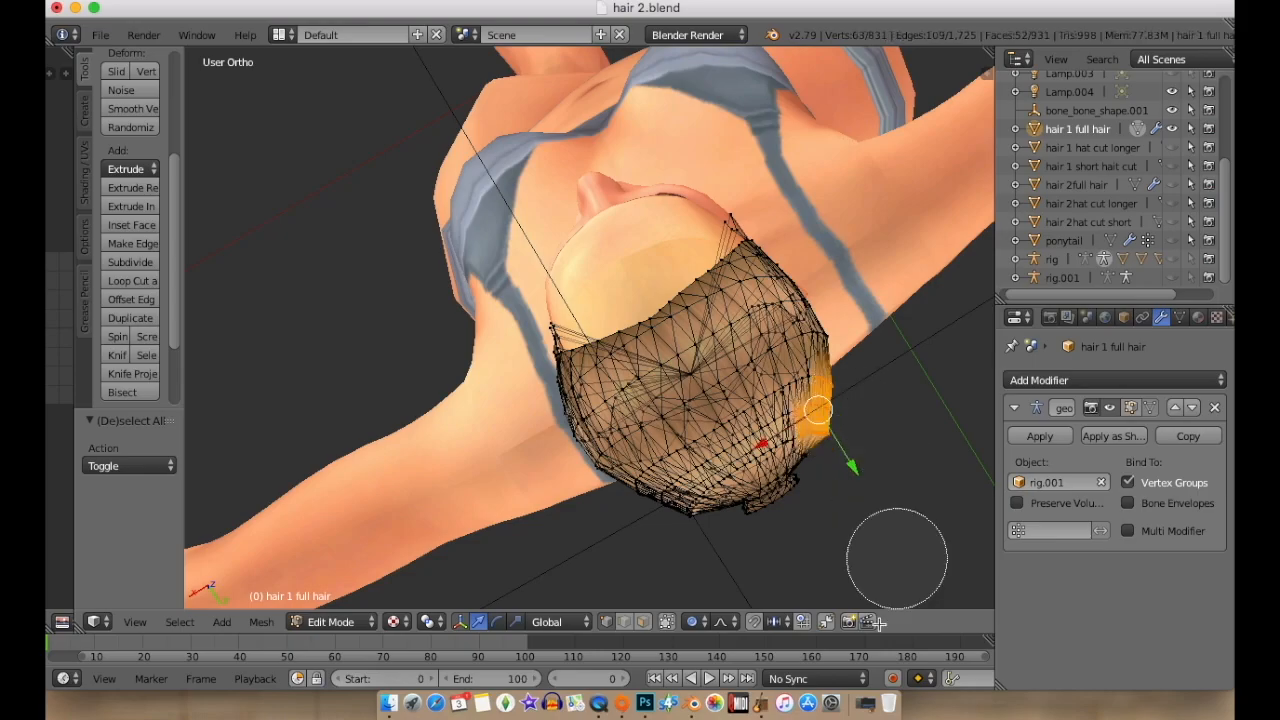
middle_drag(885, 520, 813, 584)
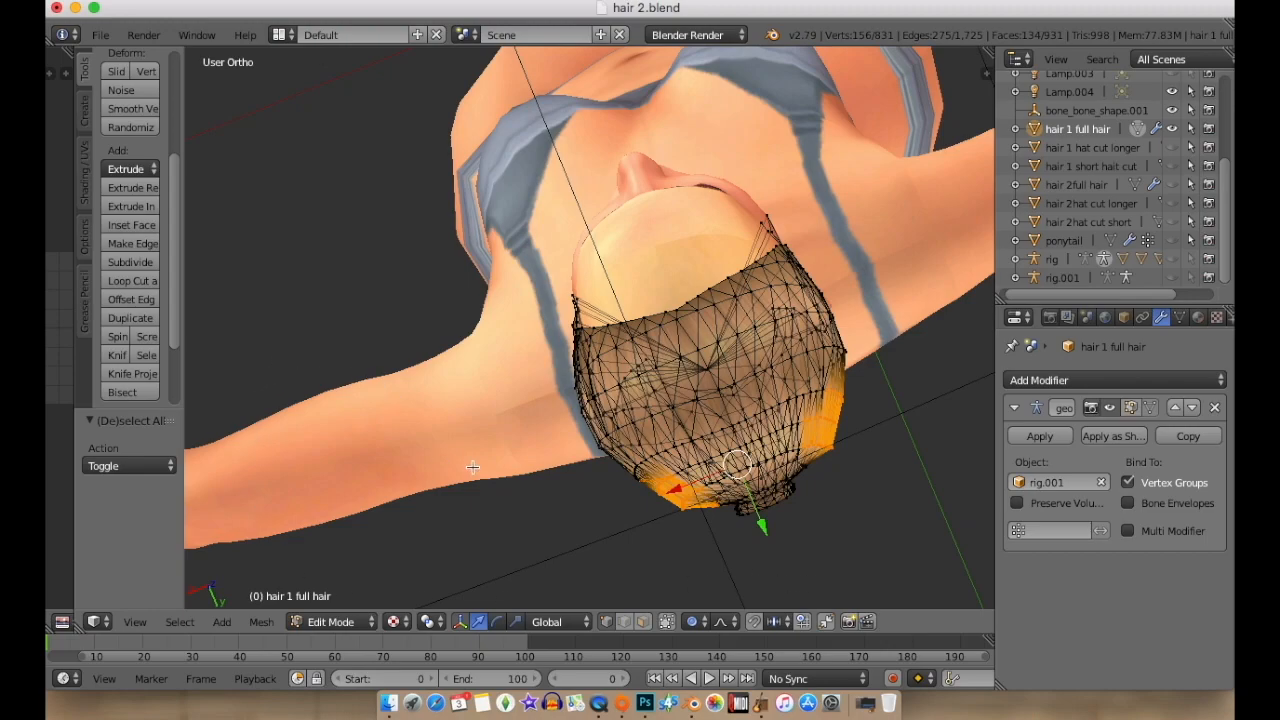
key(w)
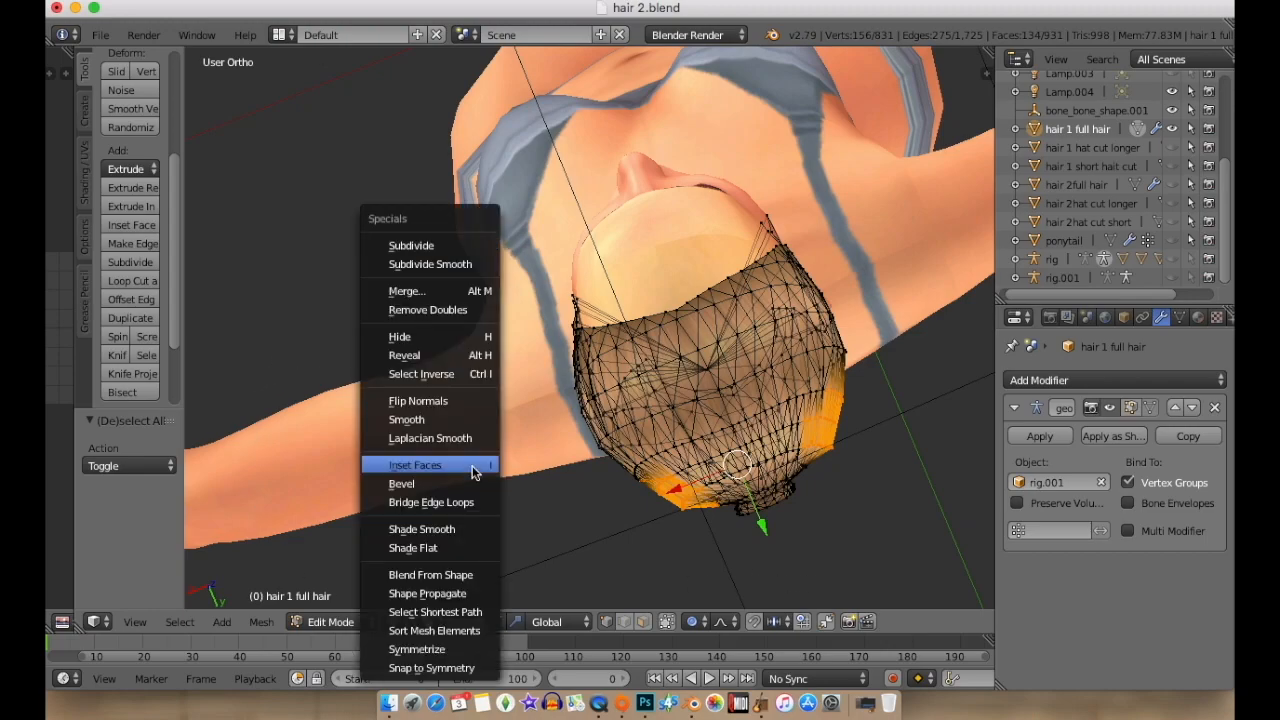
click(440, 419)
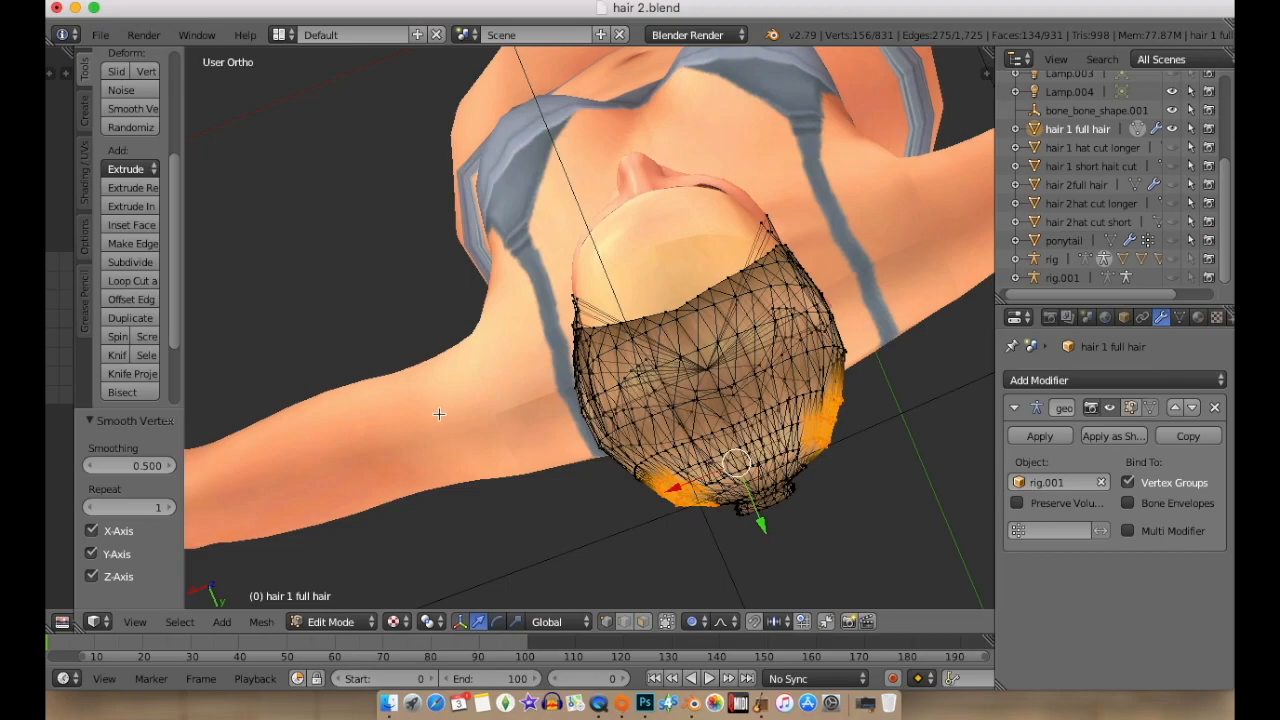
Deselect everything and examine the smoothed mesh around the bun opening with the hidden geometry temporarily occluded.
middle_drag(594, 486, 826, 488)
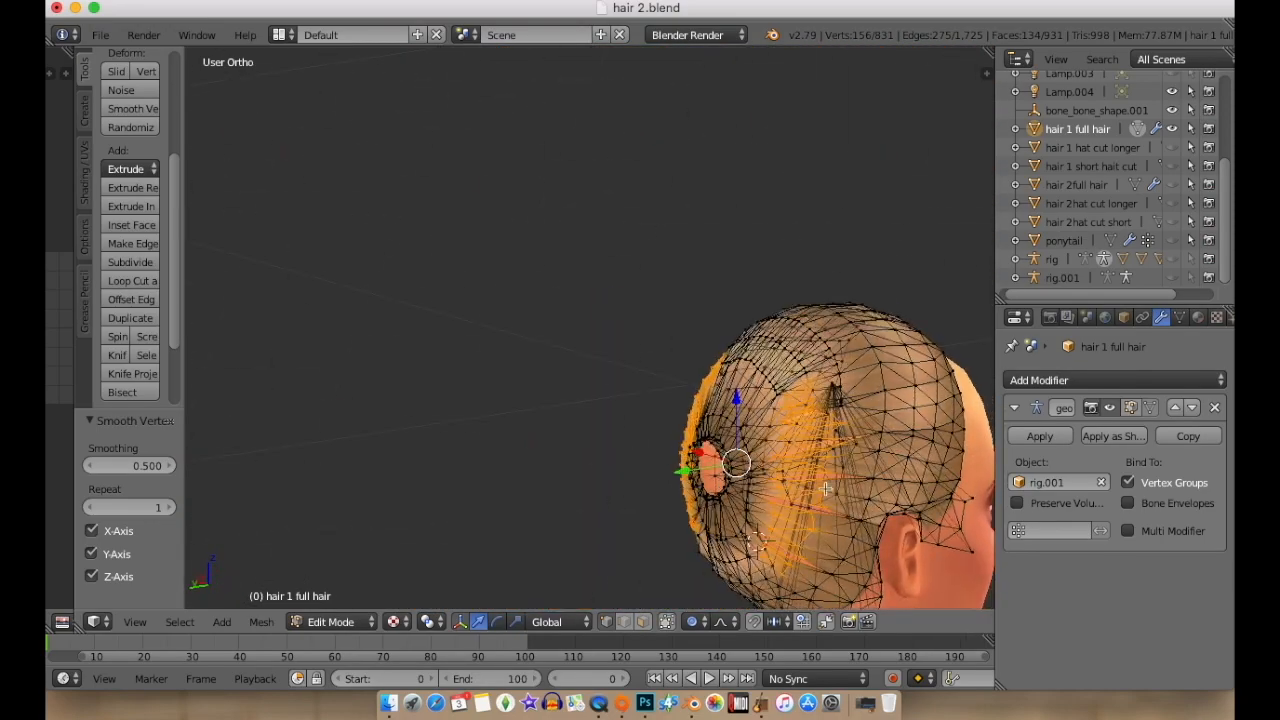
click(665, 622)
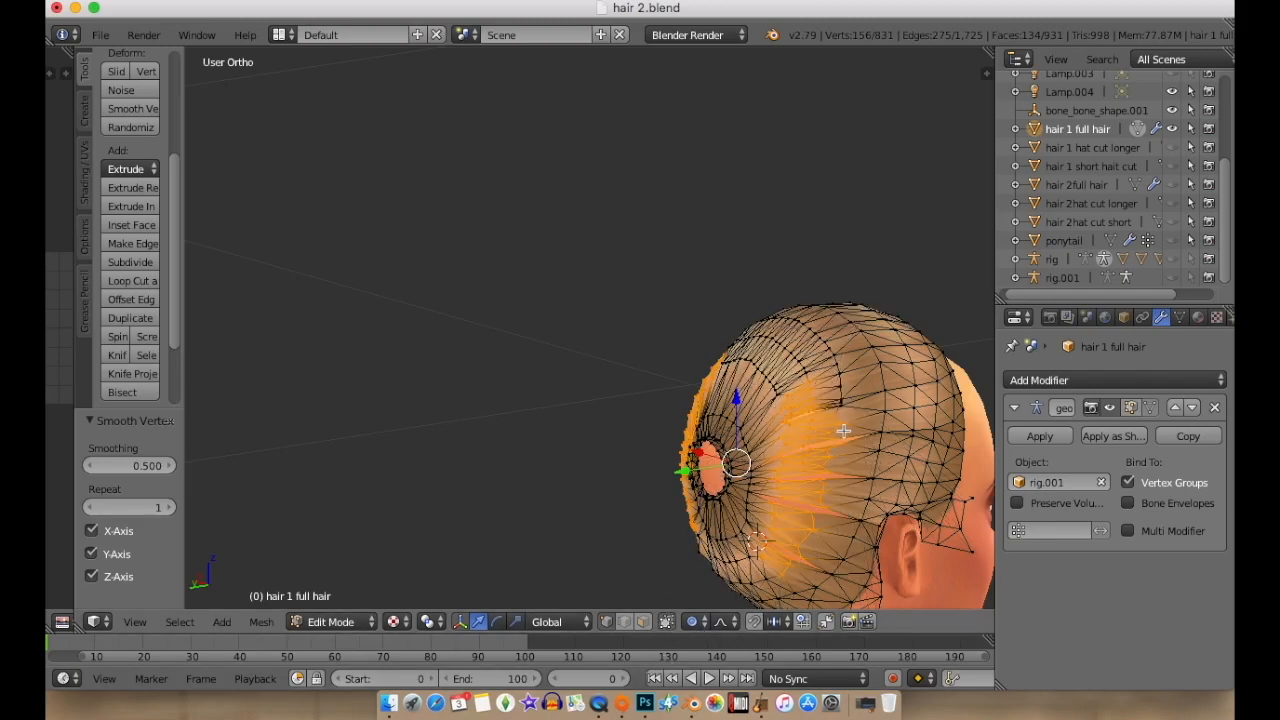
middle_drag(770, 568, 793, 547)
key(a)
scroll(701, 519, up, 6)
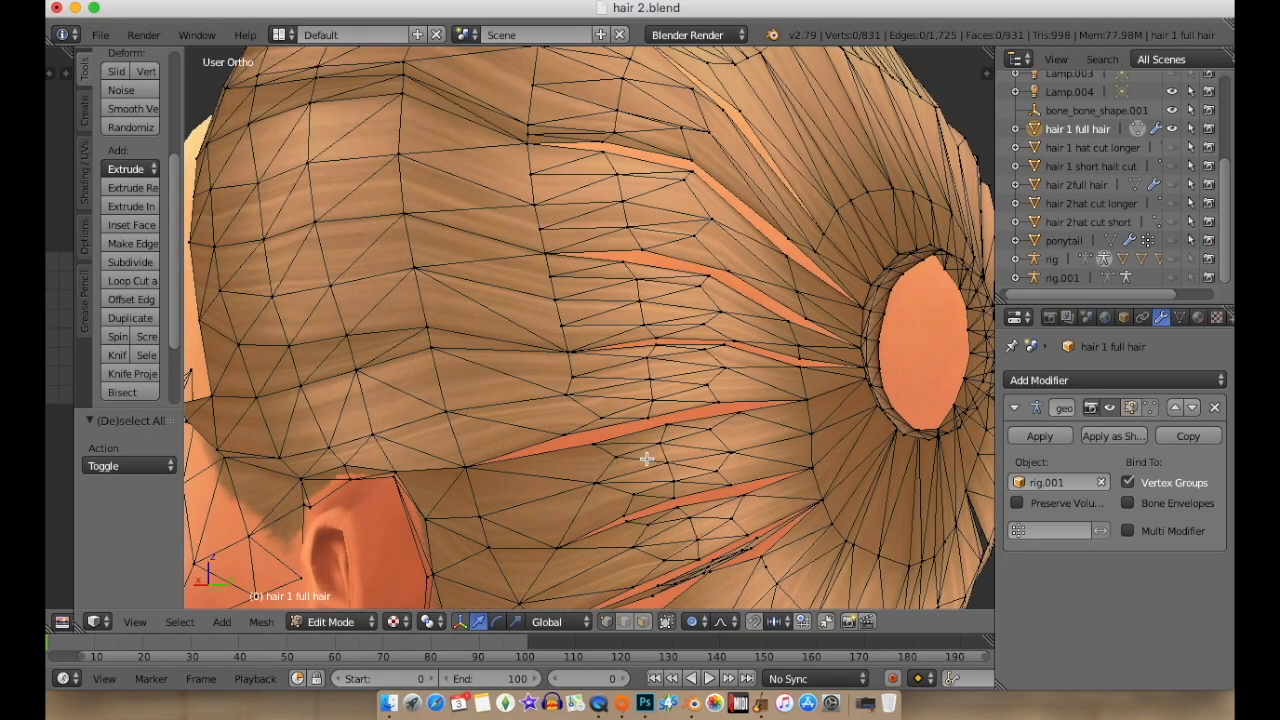
click(664, 622)
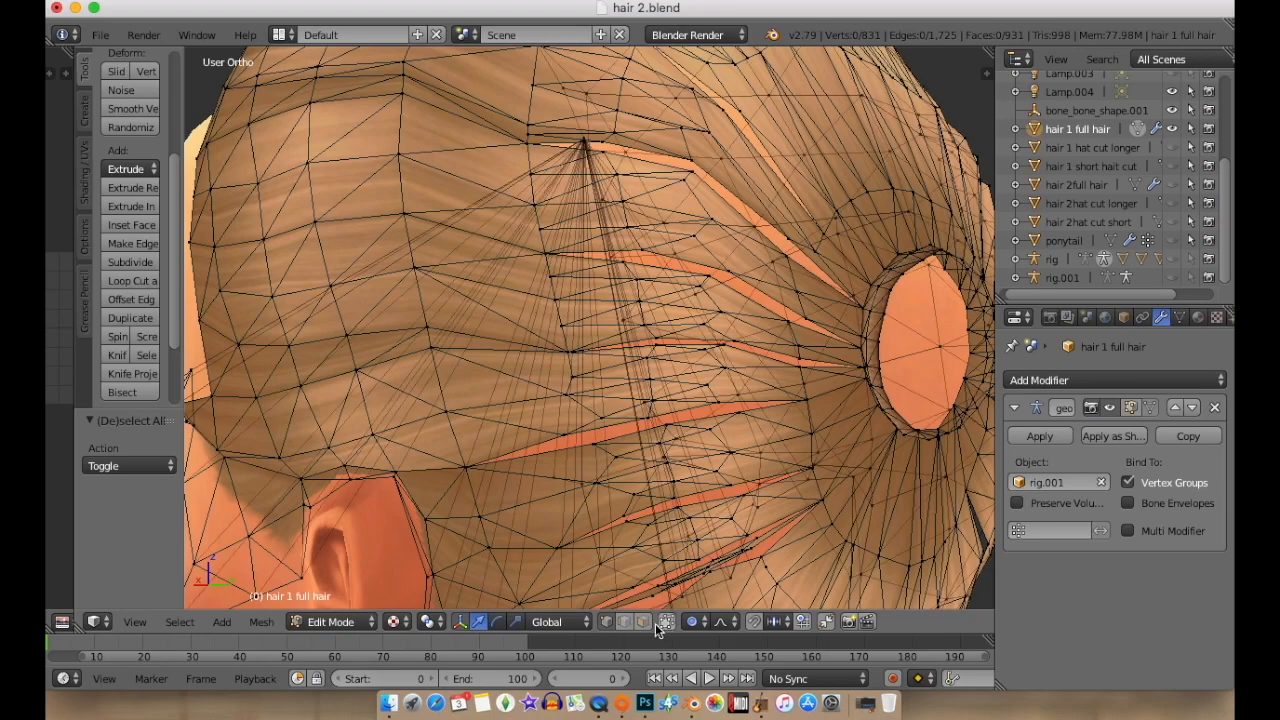
Close the gap between the ear and the bun opening by merging its separated vertices at center, one spot at a time.
scroll(592, 445, up, 3)
drag(591, 437, 568, 435)
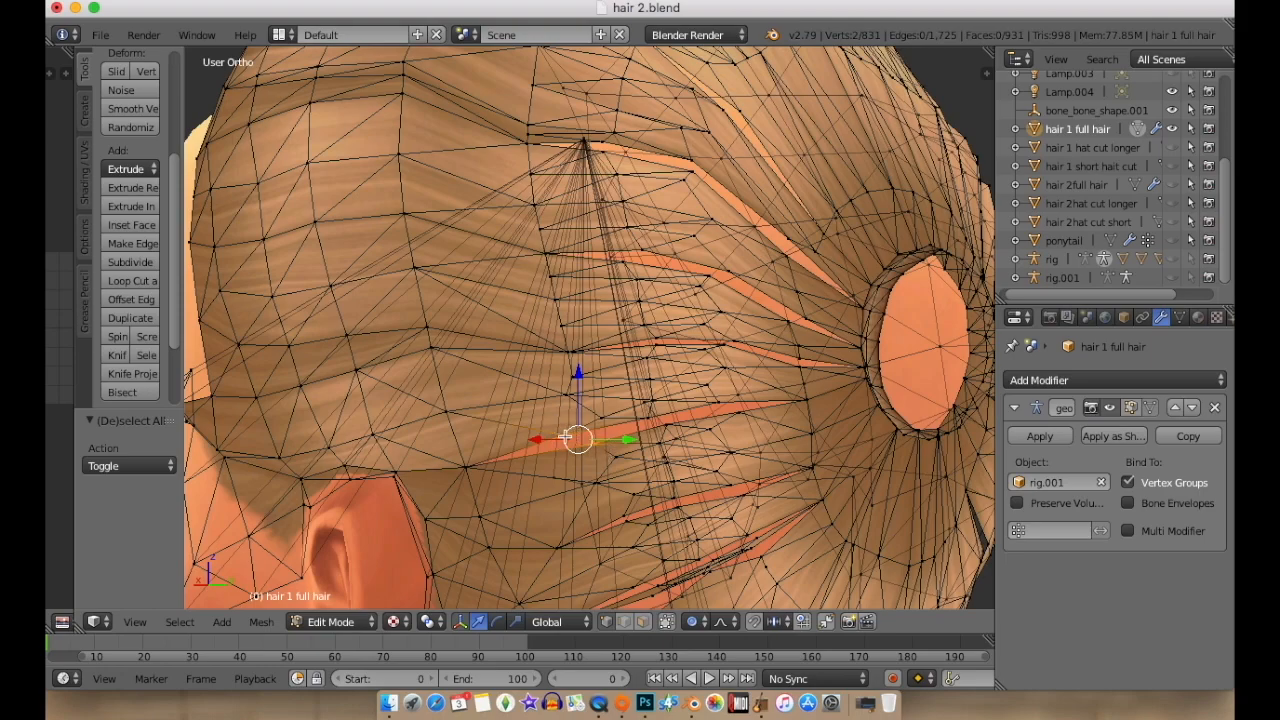
key(alt+m)
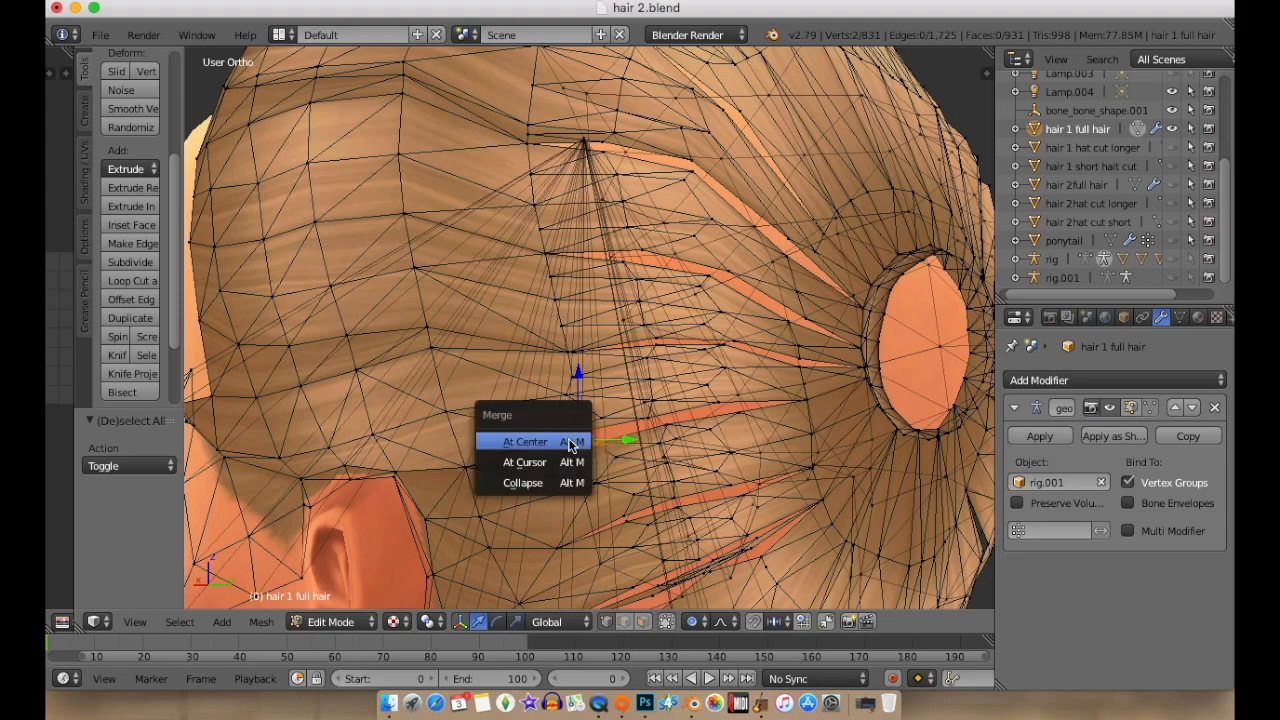
click(572, 441)
key(a)
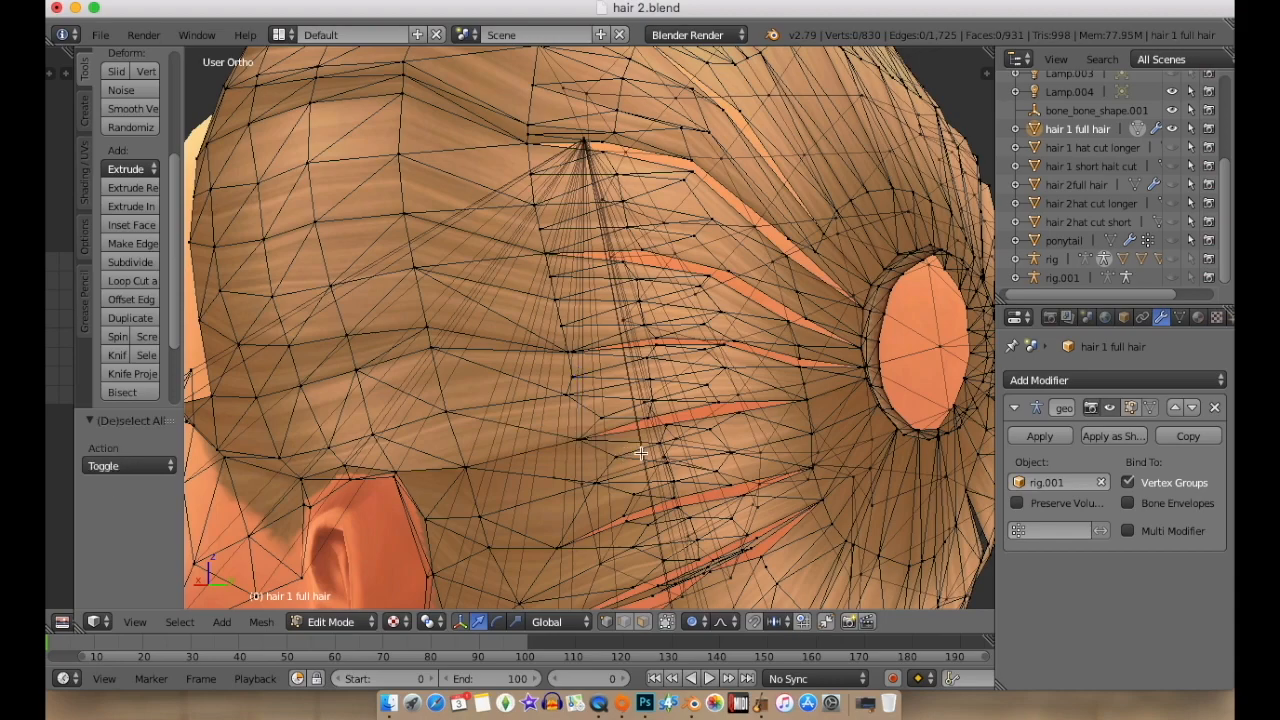
middle_drag(678, 461, 655, 467)
click(634, 434)
click(620, 428)
key(alt+m)
click(692, 428)
key(a)
click(706, 415)
key(alt+m)
click(735, 417)
key(a)
Merge the split vertices at center along the next lower gap between the ear and the bun opening.
click(710, 500)
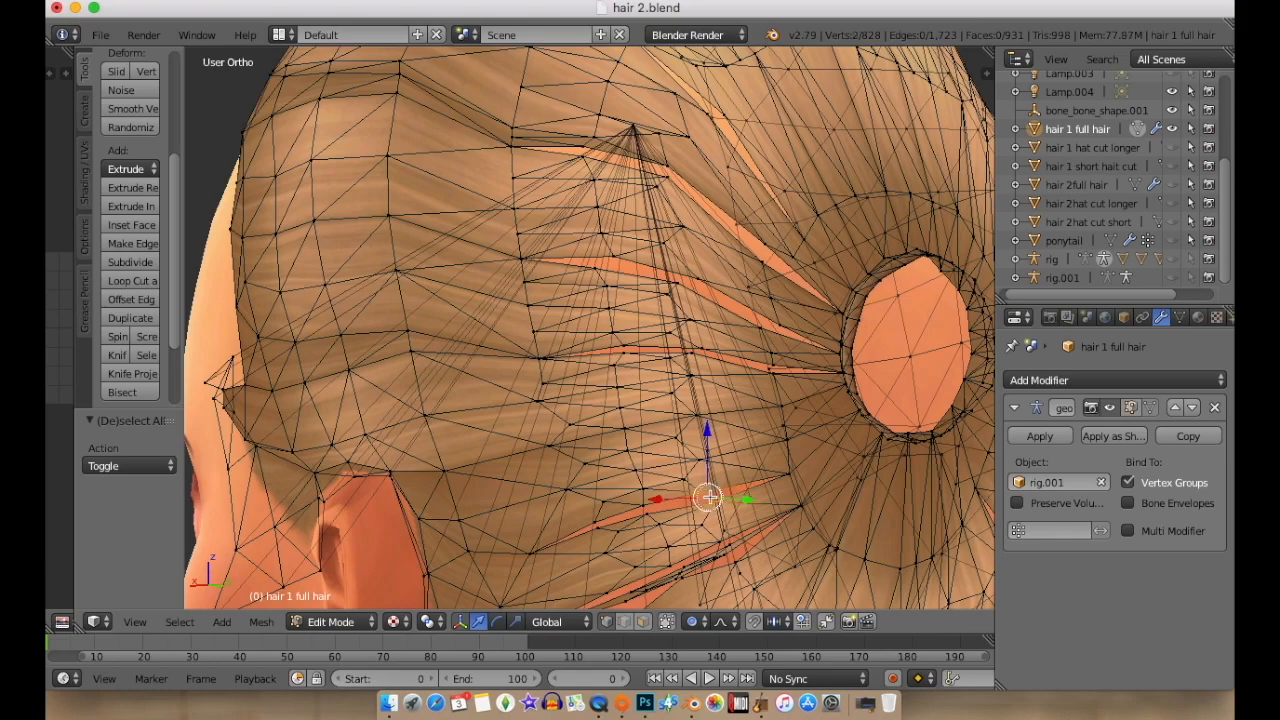
key(alt+m)
click(762, 488)
key(a)
key(c)
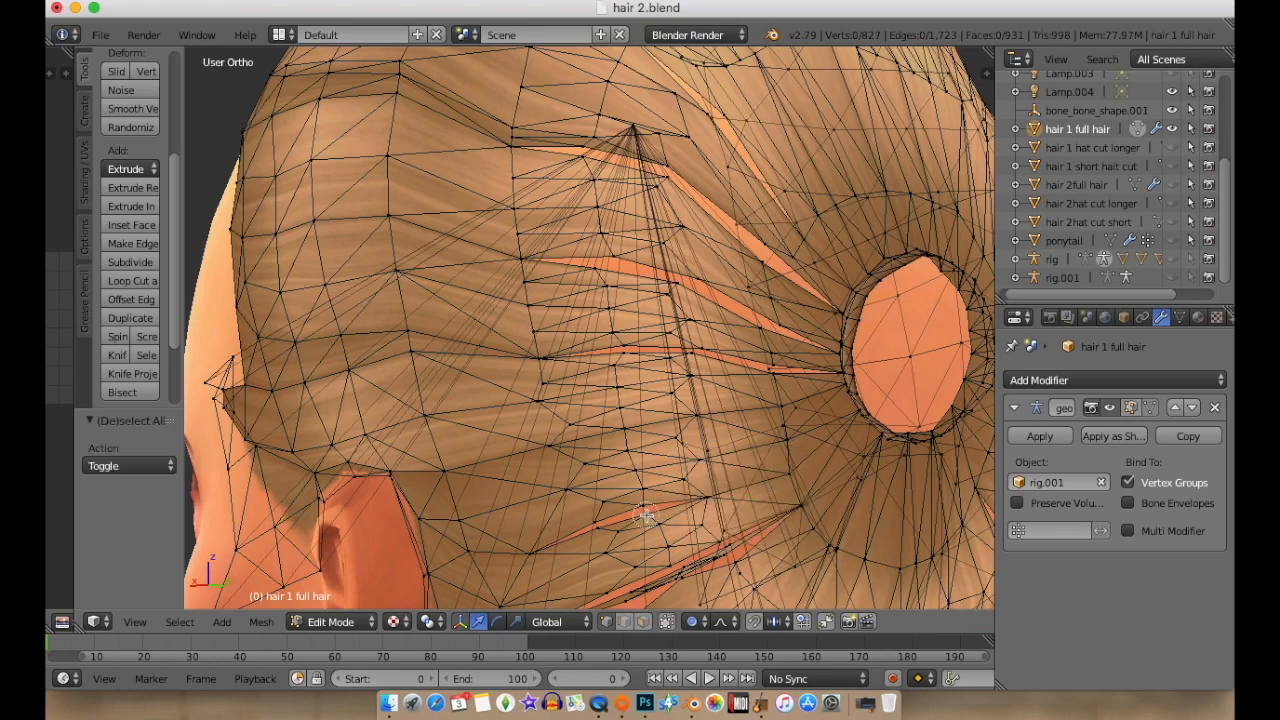
click(648, 511)
right_click(648, 510)
key(alt+m)
click(654, 511)
key(a)
key(c)
click(596, 524)
right_click(596, 524)
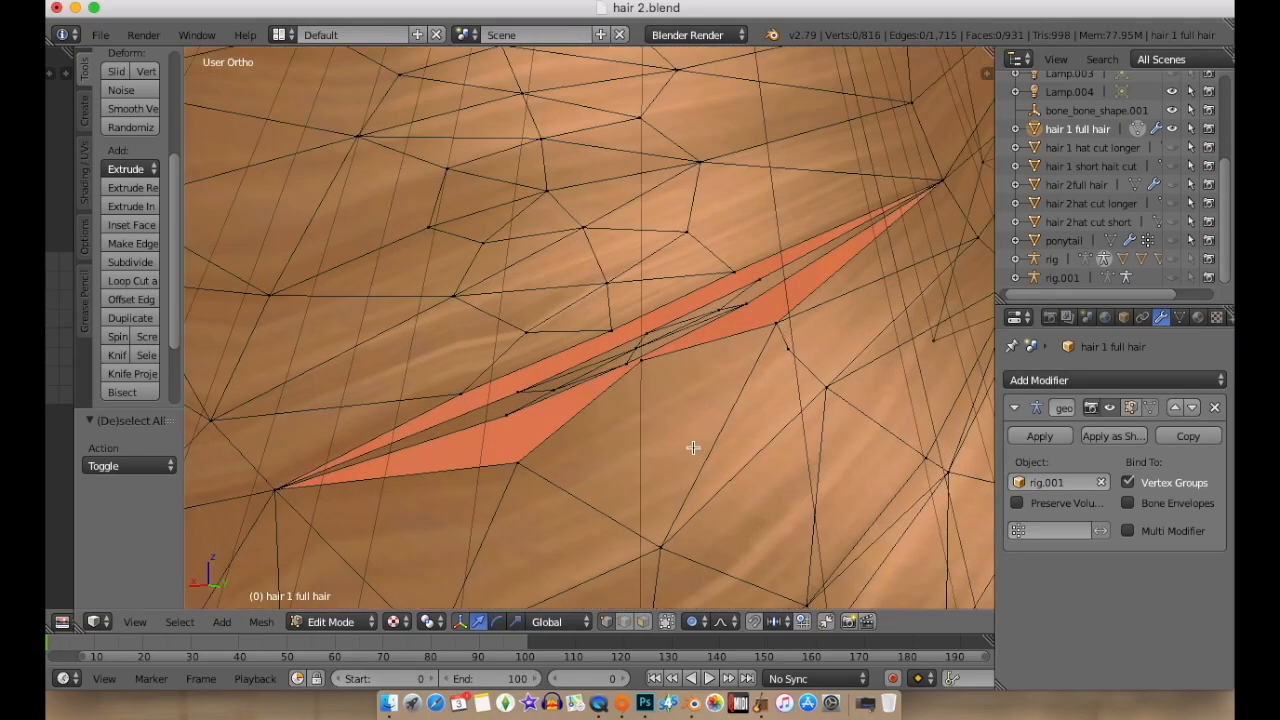
Close the remaining gaps on both sides of the back hair by merging their split vertices at center.
click(635, 365)
right_click(635, 365)
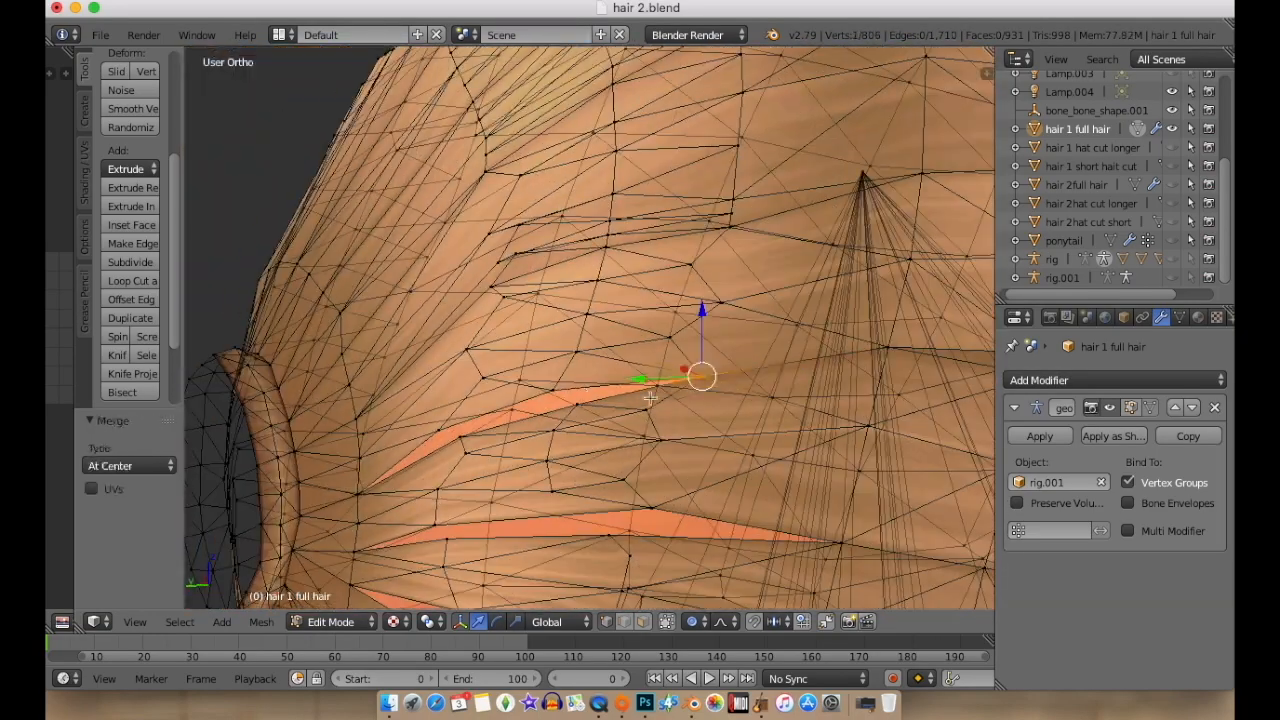
click(630, 520)
right_click(630, 520)
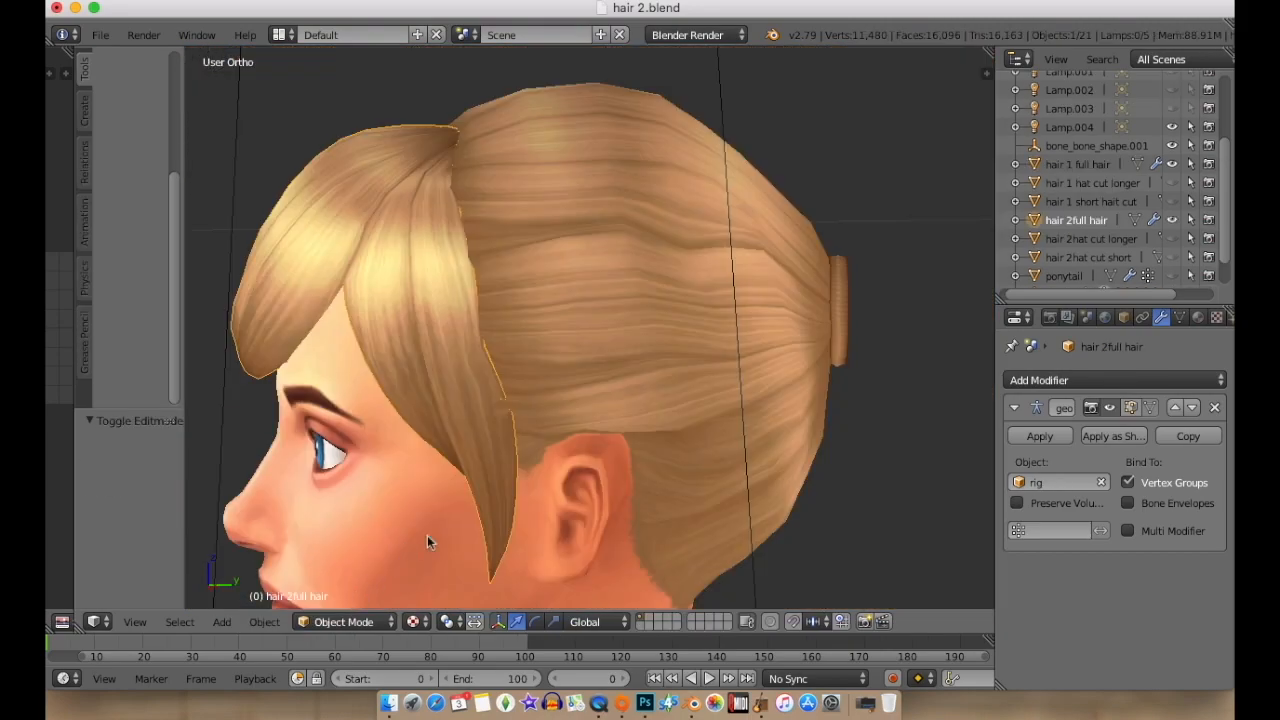
Leave Edit Mode on the back hair and make hair 2full hair the selected object.
scroll(414, 543, down, 1)
key(Tab)
middle_drag(641, 472, 550, 594)
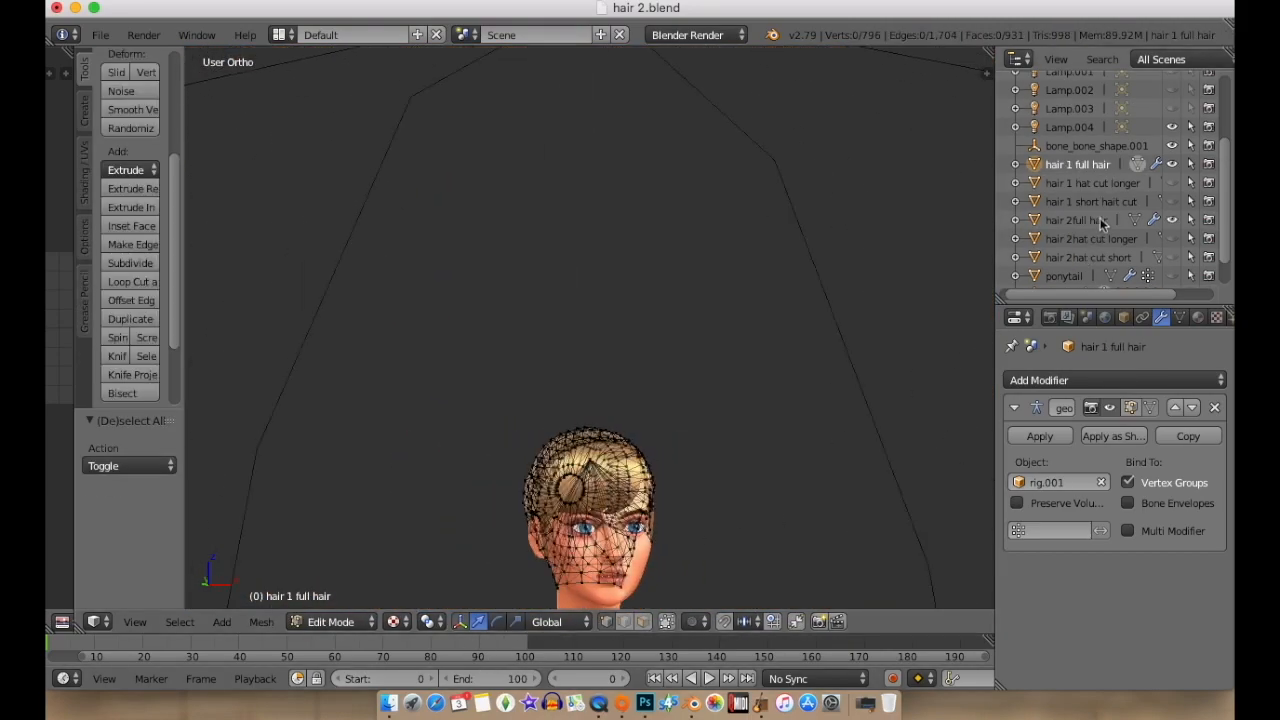
click(1092, 183)
middle_drag(788, 474, 773, 480)
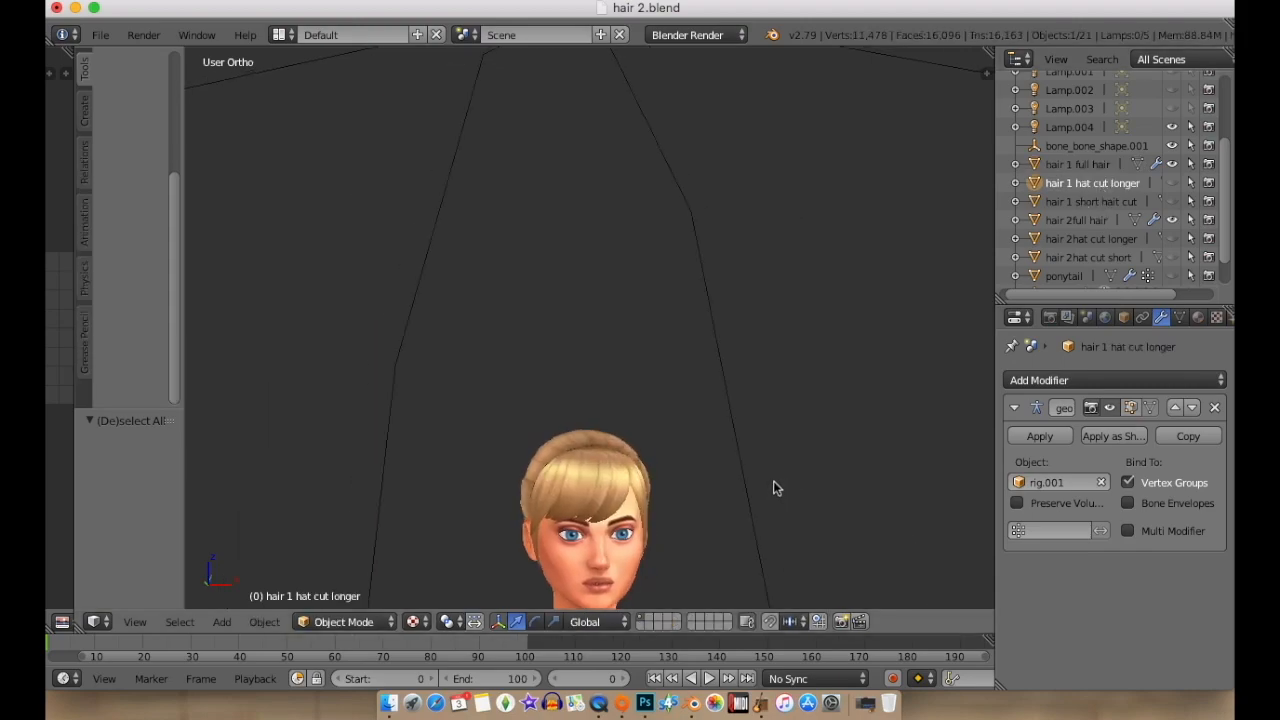
click(1085, 221)
middle_drag(843, 449, 710, 508)
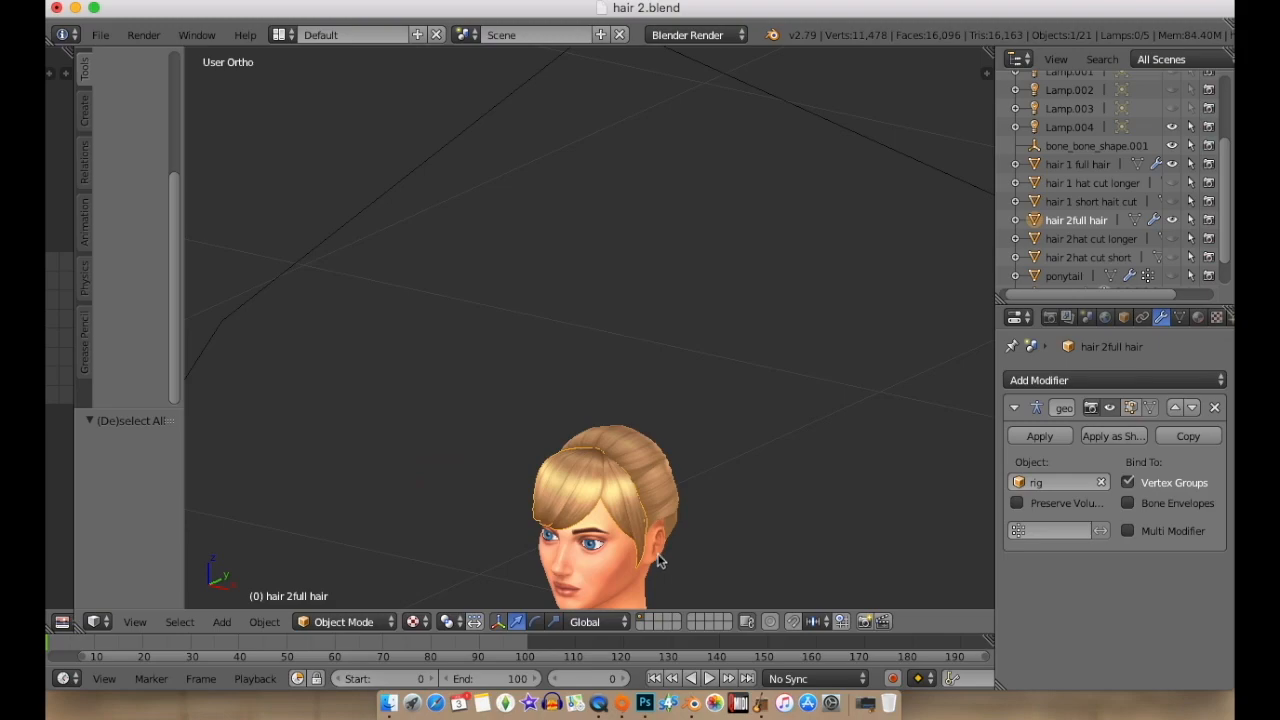
In Edit Mode, circle-select the pointed lower end of the side strand in front of the ear and delete its vertices.
scroll(662, 545, up, 6)
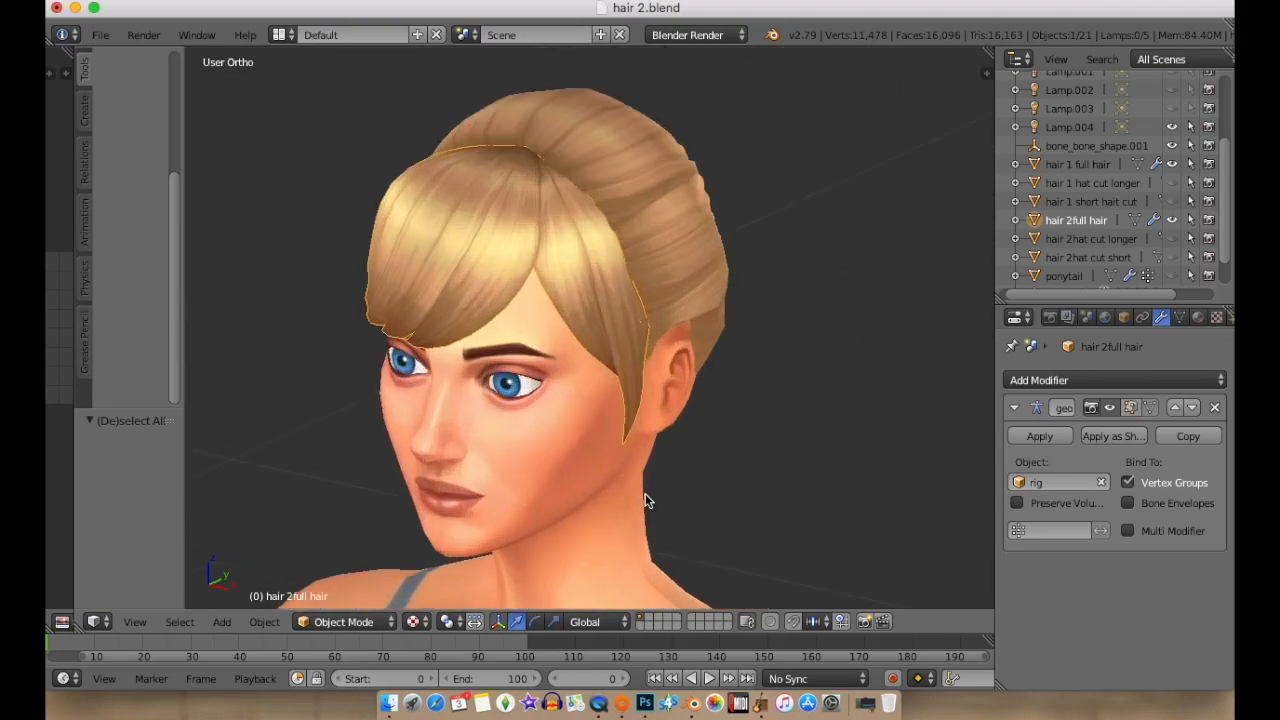
scroll(645, 493, up, 2)
middle_drag(643, 500, 756, 379)
middle_drag(594, 383, 242, 497)
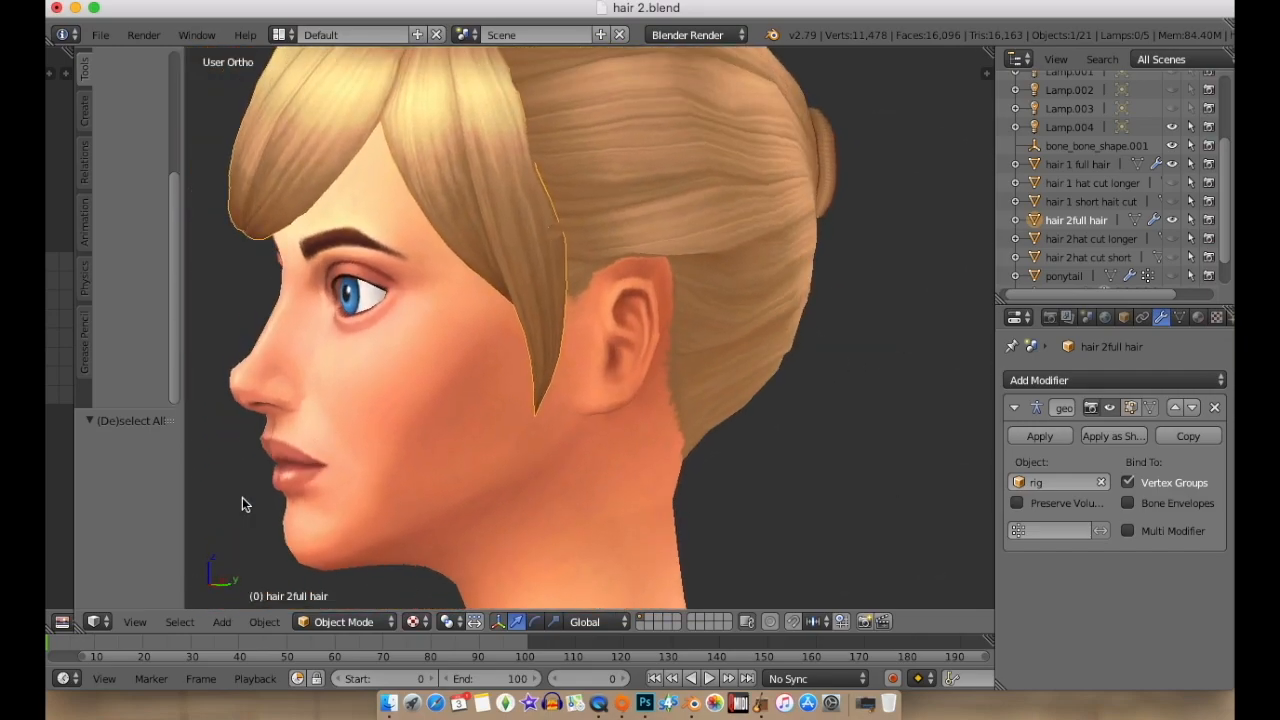
click(340, 622)
click(340, 575)
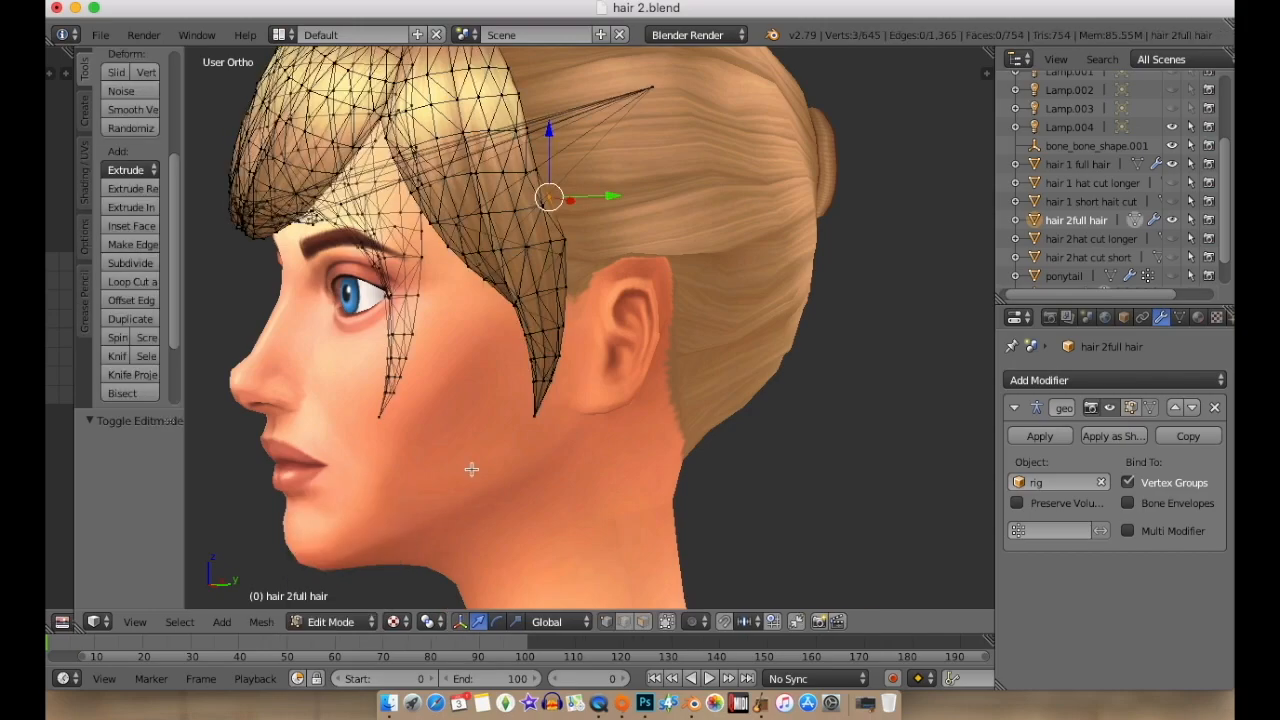
scroll(520, 331, up, 3)
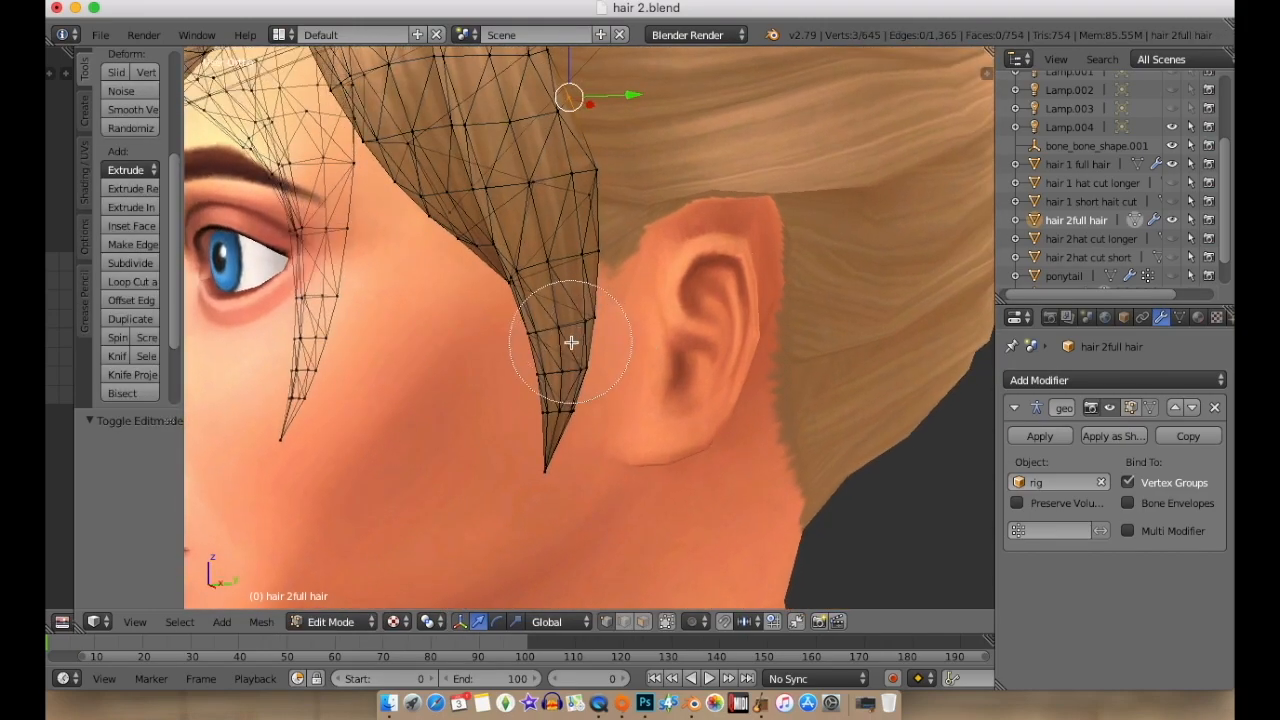
drag(571, 343, 543, 443)
right_click(558, 453)
key(x)
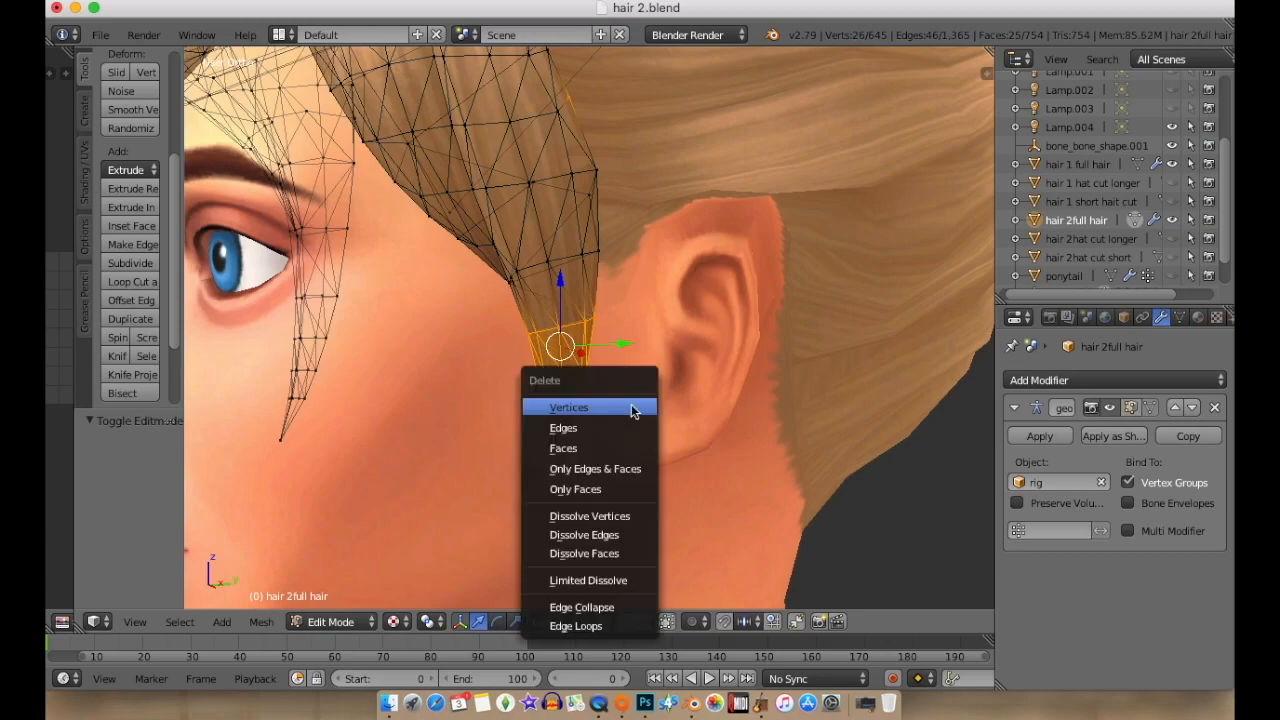
click(632, 407)
Circle-select the vertices along the cut end of the side strand and merge them at center.
key(c)
mouse_move(558, 298)
mouse_down()
mouse_move(609, 309)
mouse_move(609, 289)
mouse_up()
right_click(659, 306)
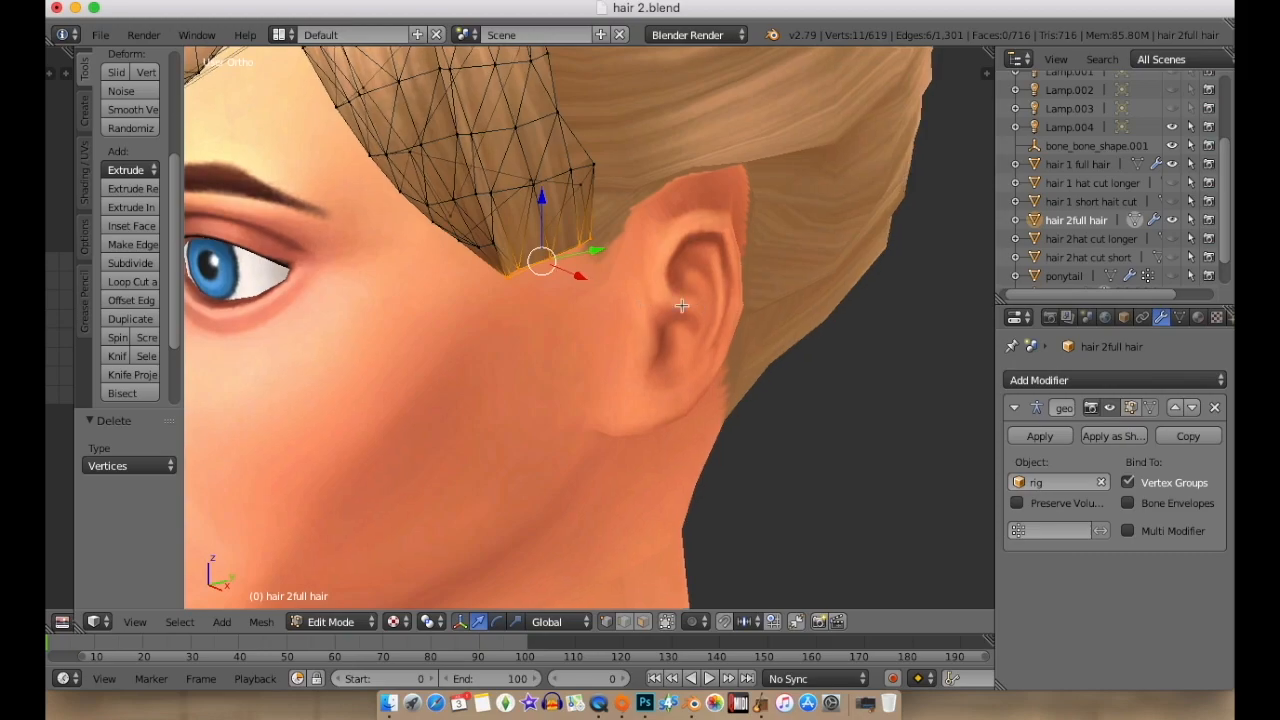
middle_drag(696, 309, 648, 297)
key(alt+m)
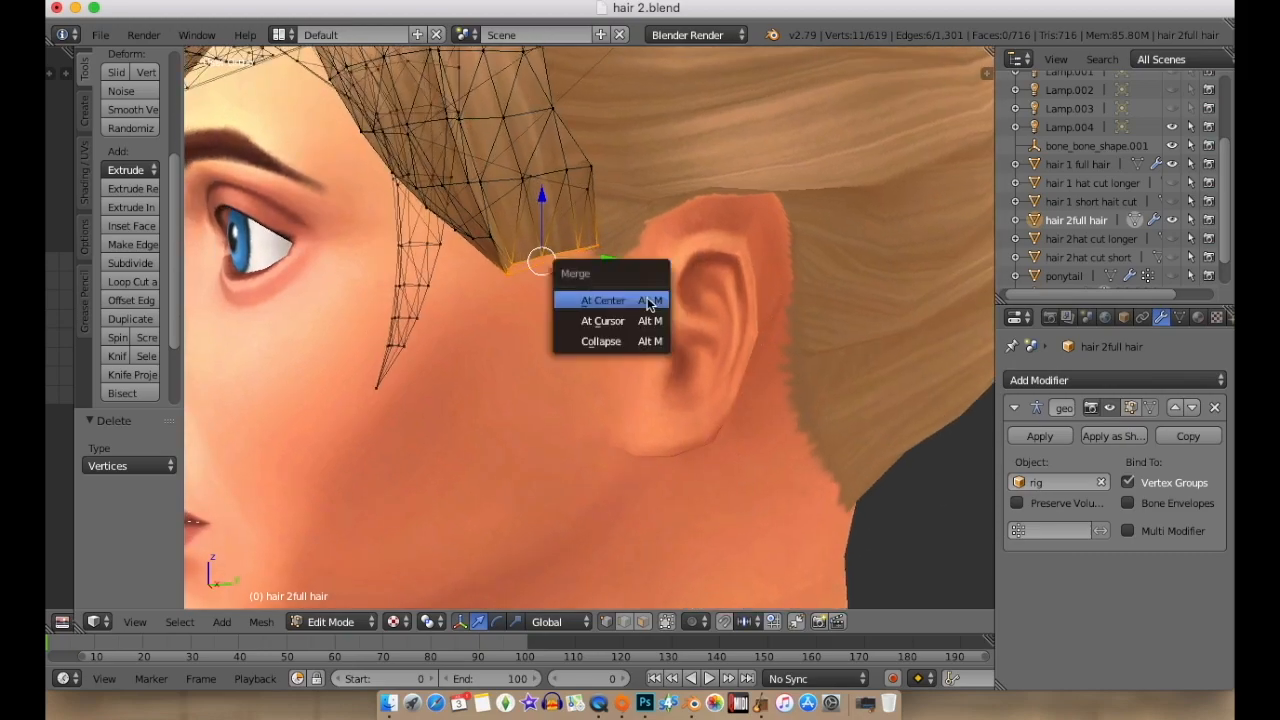
click(646, 299)
Move the merged end vertex back along Y toward the ear, then fine-tune its placement along the separate axes.
key(g)
key(y)
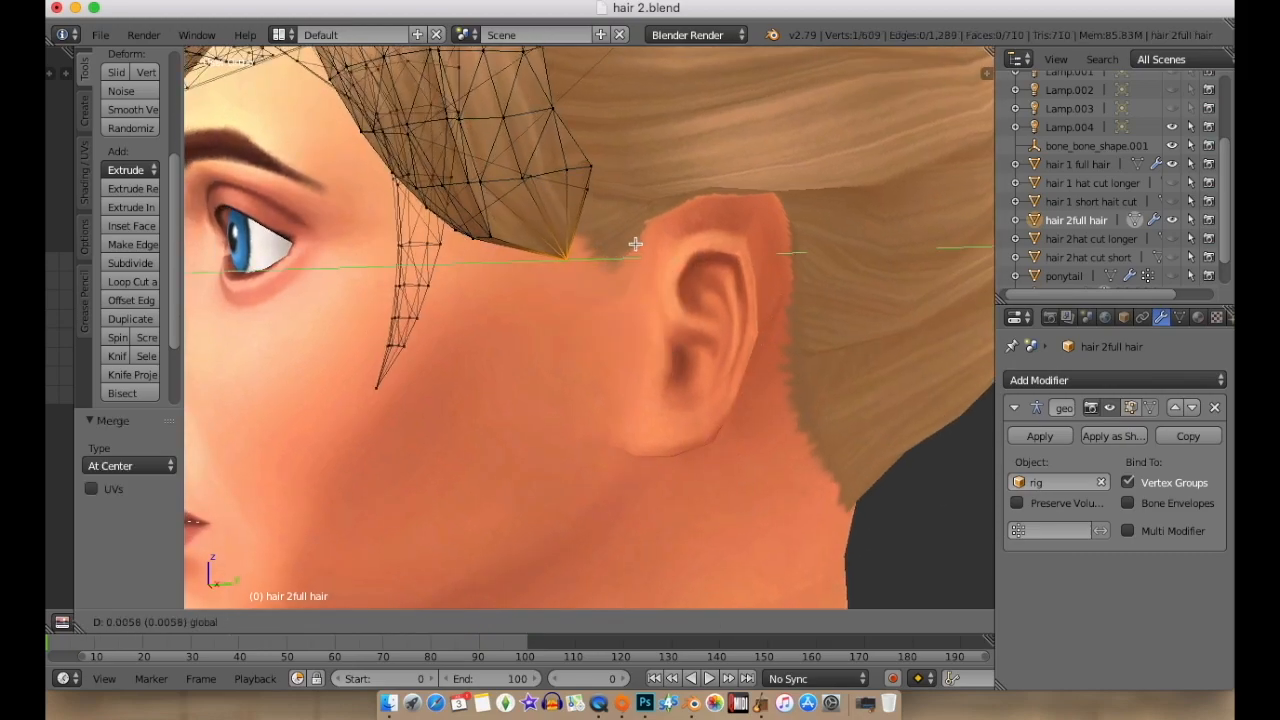
click(672, 232)
middle_drag(708, 240, 563, 265)
drag(543, 266, 535, 268)
middle_drag(536, 268, 752, 255)
drag(598, 200, 599, 172)
drag(656, 241, 660, 242)
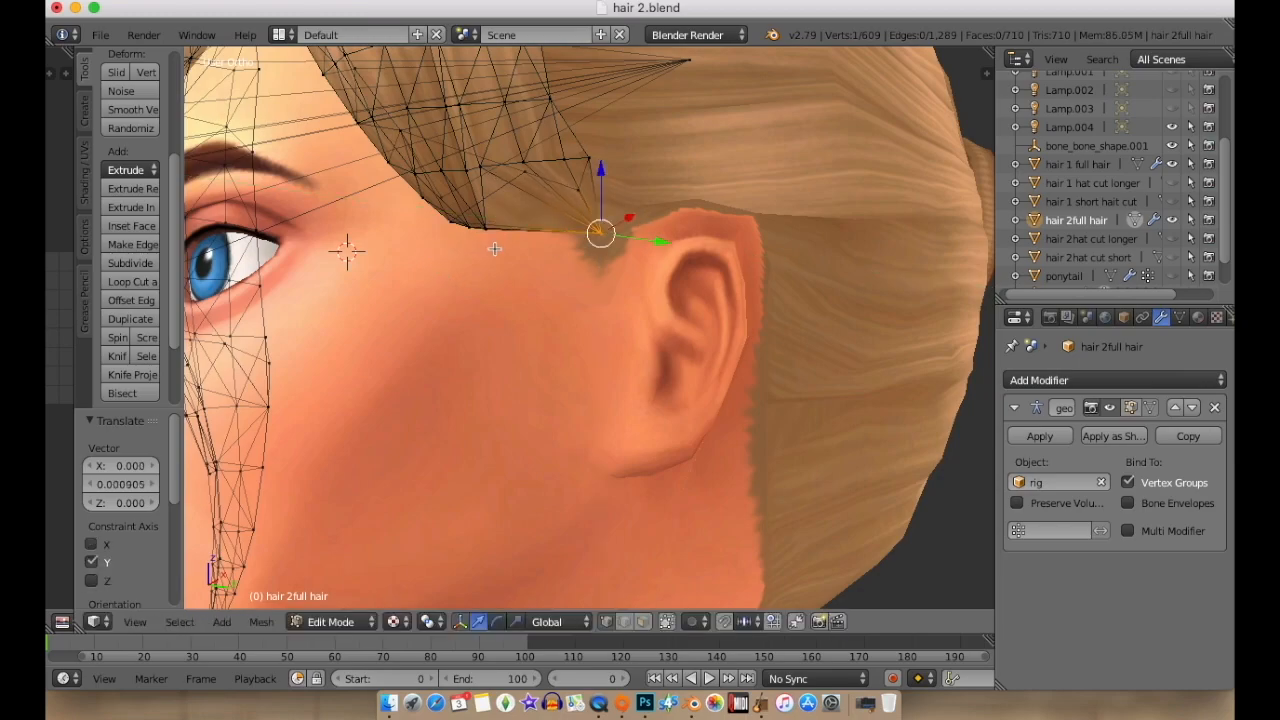
Select the four vertices at the side strand's lower edge and shift them back along Y and 0.002 along X.
key(a)
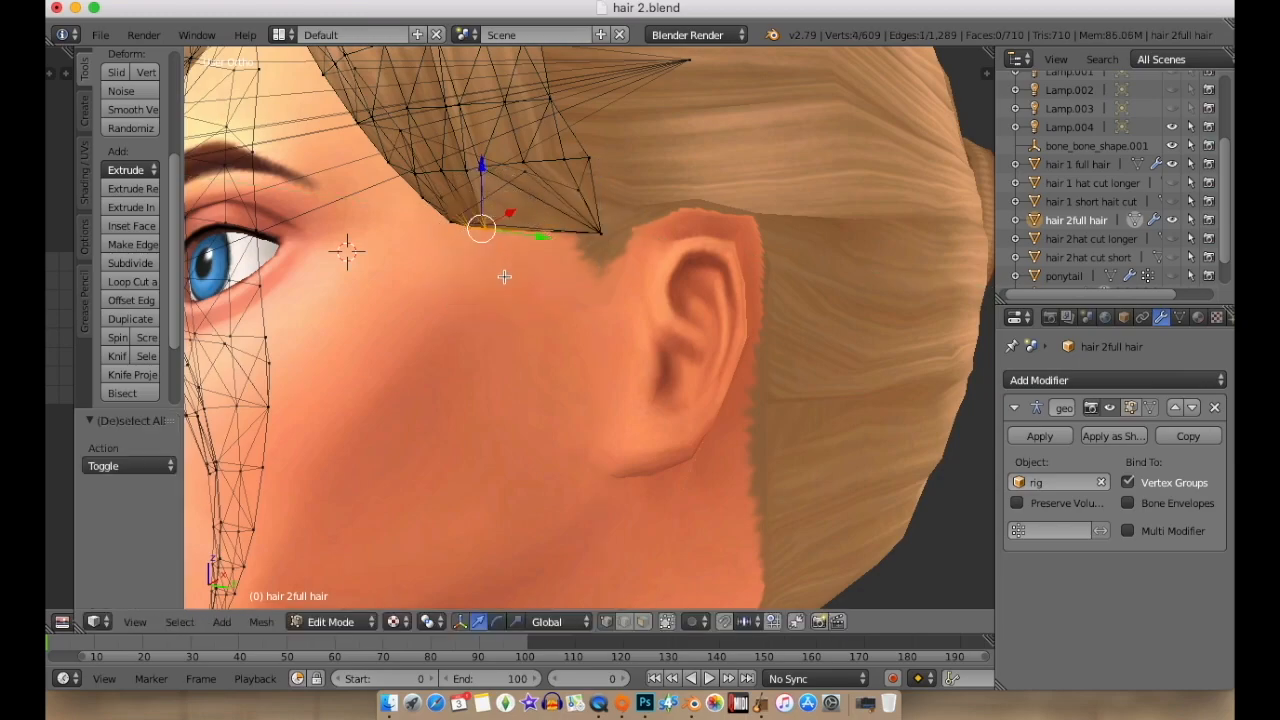
drag(550, 241, 577, 232)
middle_drag(604, 257, 423, 263)
drag(458, 236, 454, 236)
middle_drag(454, 236, 580, 232)
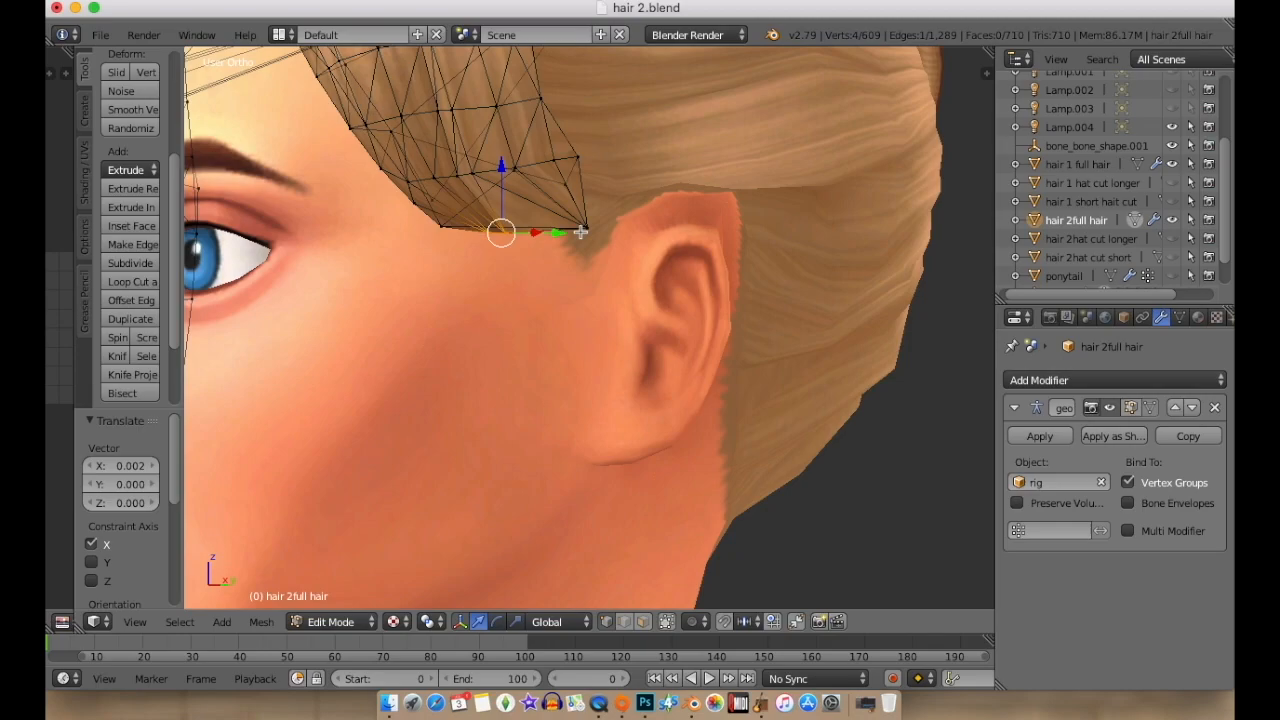
drag(560, 231, 571, 229)
key(a)
key(c)
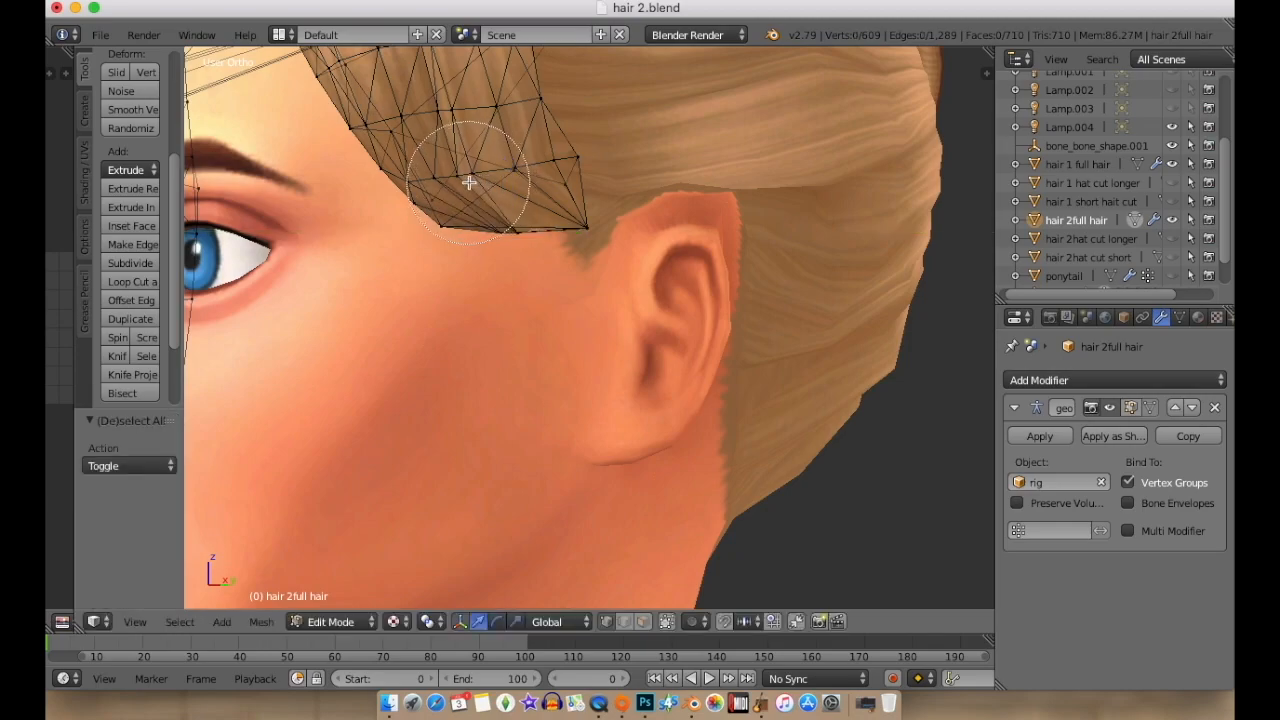
Circle-select the pointed lower end of the side strand in front of the ear on the opposite side of the head.
drag(514, 178, 534, 177)
middle_drag(657, 183, 441, 181)
drag(431, 183, 425, 188)
middle_drag(425, 188, 542, 212)
key(a)
middle_drag(569, 256, 671, 286)
drag(569, 229, 567, 230)
middle_drag(567, 230, 648, 281)
scroll(446, 343, down, 5)
middle_drag(446, 343, 576, 378)
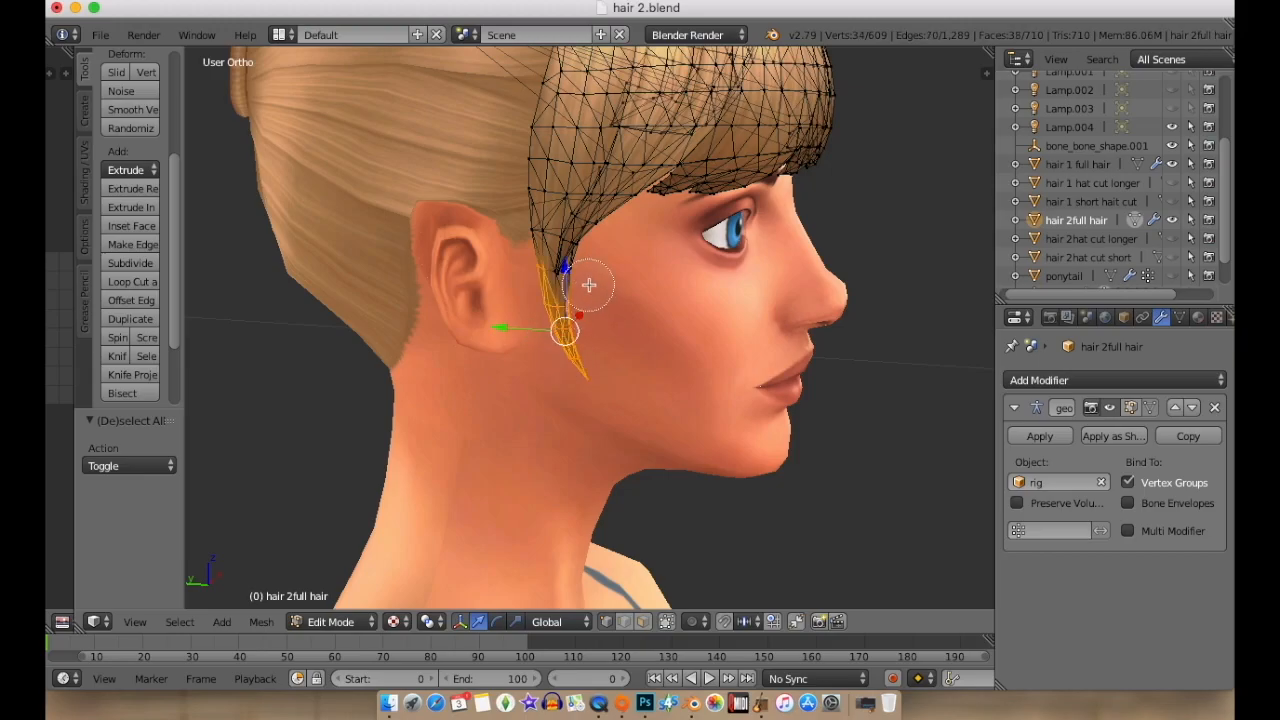
Trim that strand's pointed end, merge the cut end into one vertex and shift it 0.005 along X and along Y toward the ear.
scroll(566, 243, up, 4)
key(g)
key(y)
click(438, 175)
scroll(466, 174, down, 8)
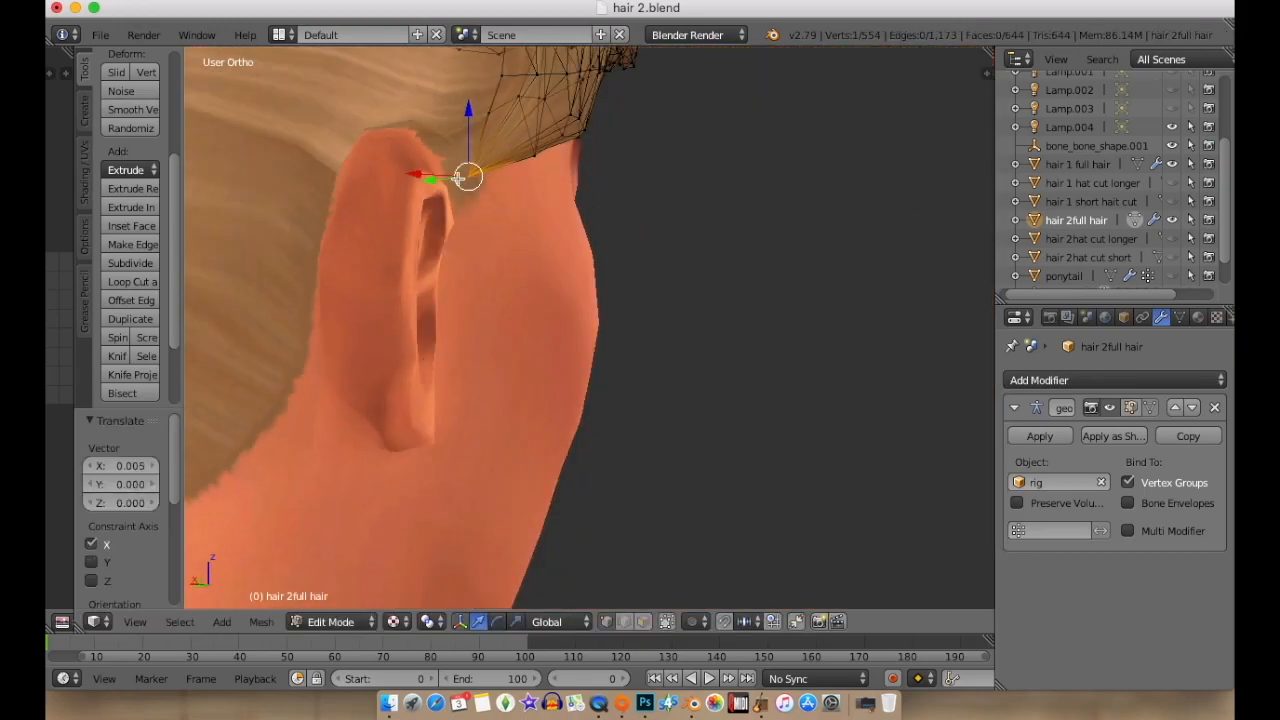
middle_drag(534, 251, 579, 396)
key(a)
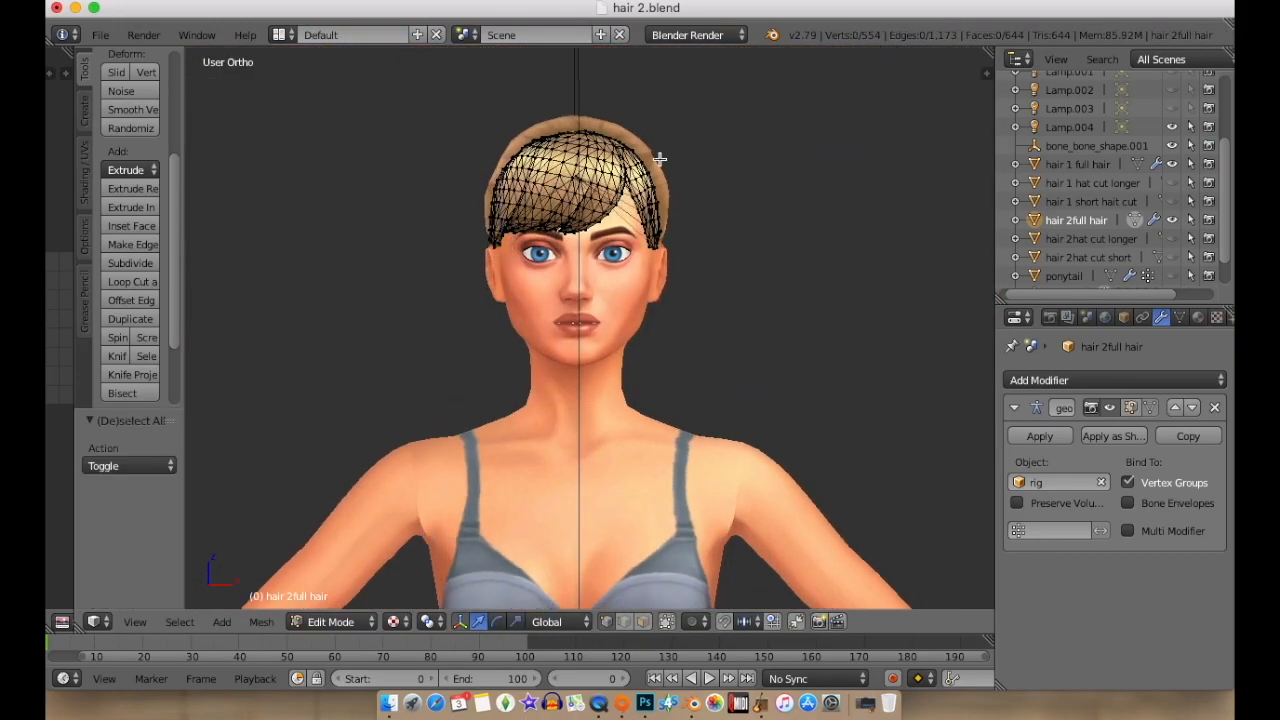
Select the ponytail object, make it visible and enter Edit Mode on it.
middle_drag(785, 313, 433, 368)
scroll(1095, 221, up, 3)
scroll(1095, 221, down, 4)
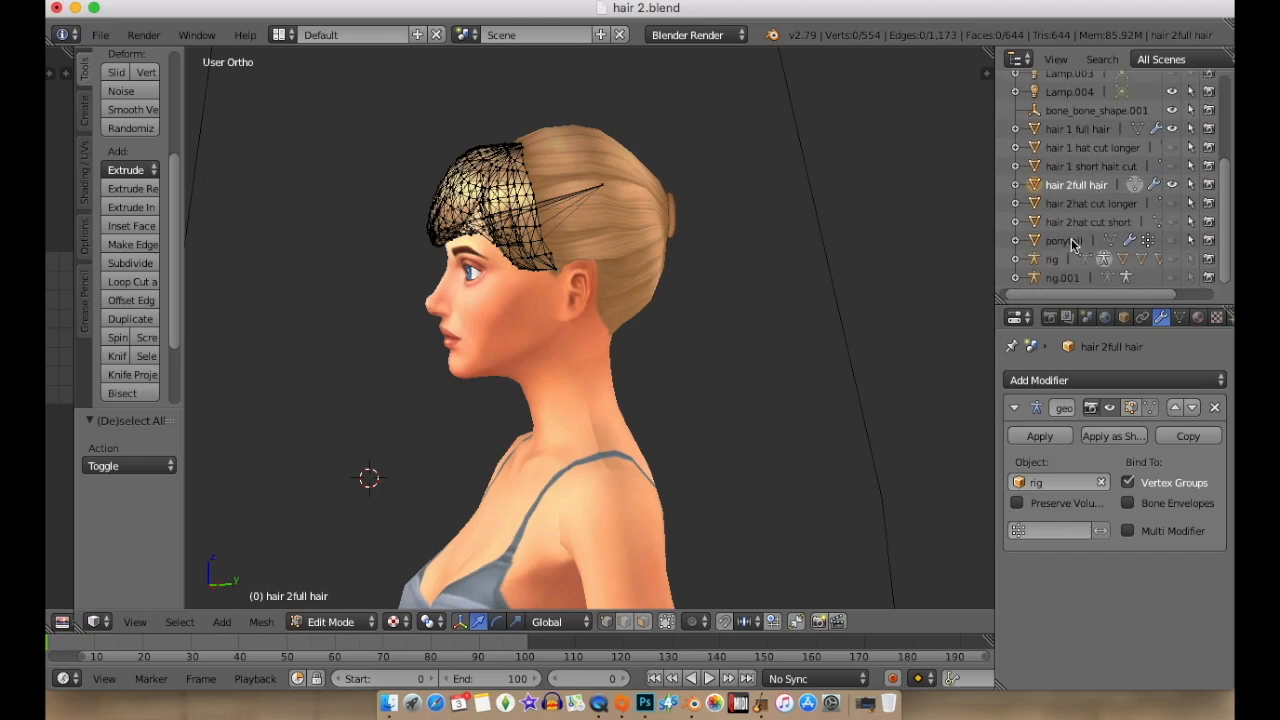
click(1062, 241)
click(1171, 240)
middle_drag(654, 400, 792, 345)
click(343, 621)
click(358, 573)
Select the whole ponytail mesh, move it 0.156 along Y behind the head and rotate it -42.3° in the right side view.
key(a)
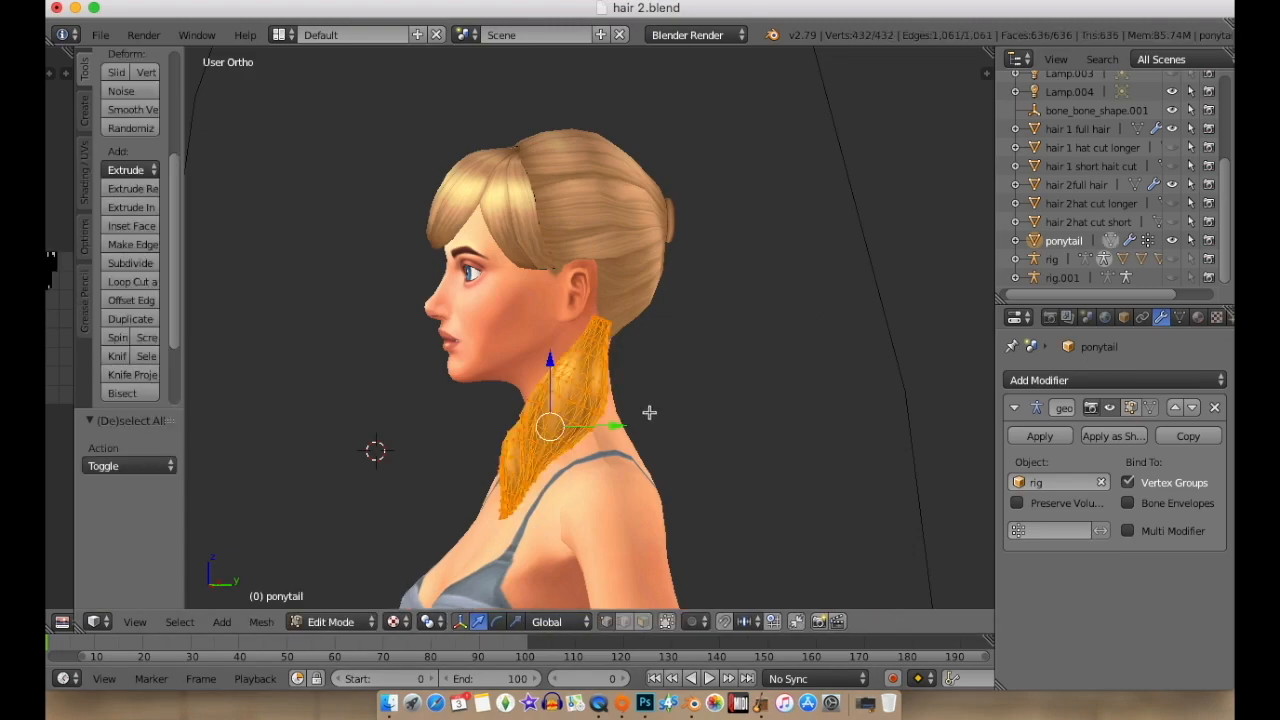
drag(615, 427, 770, 425)
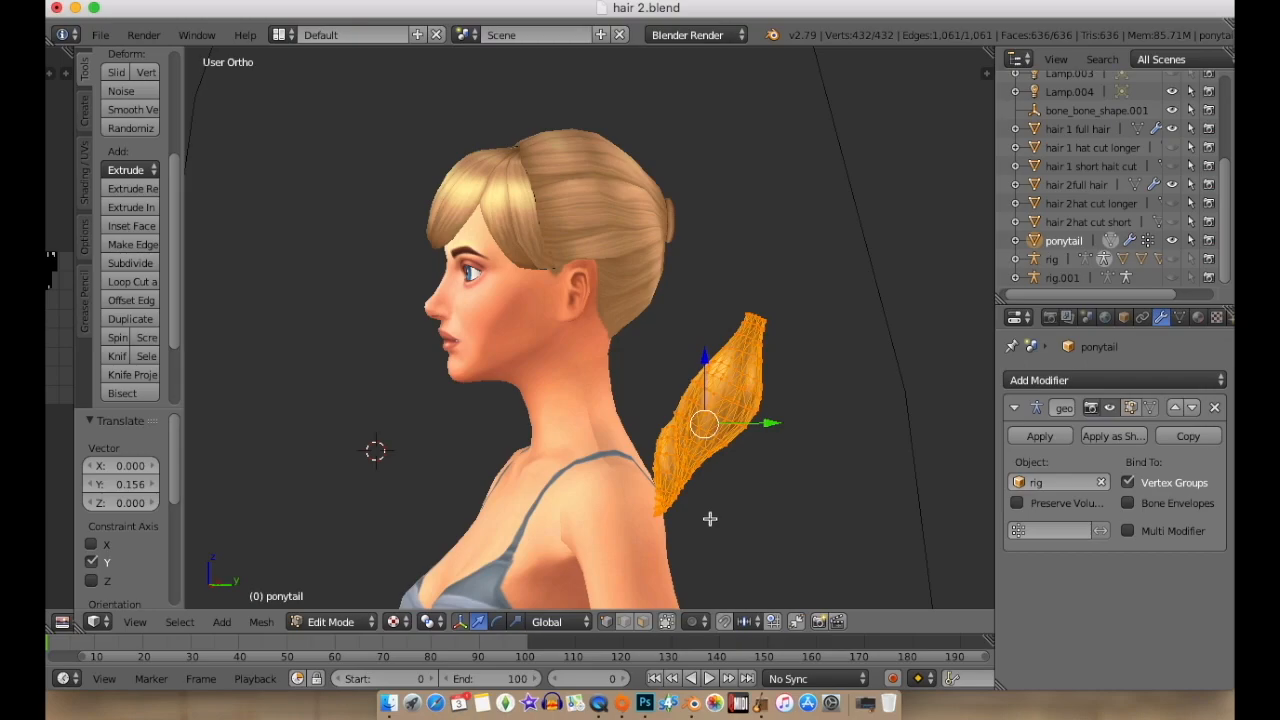
key(KP_3)
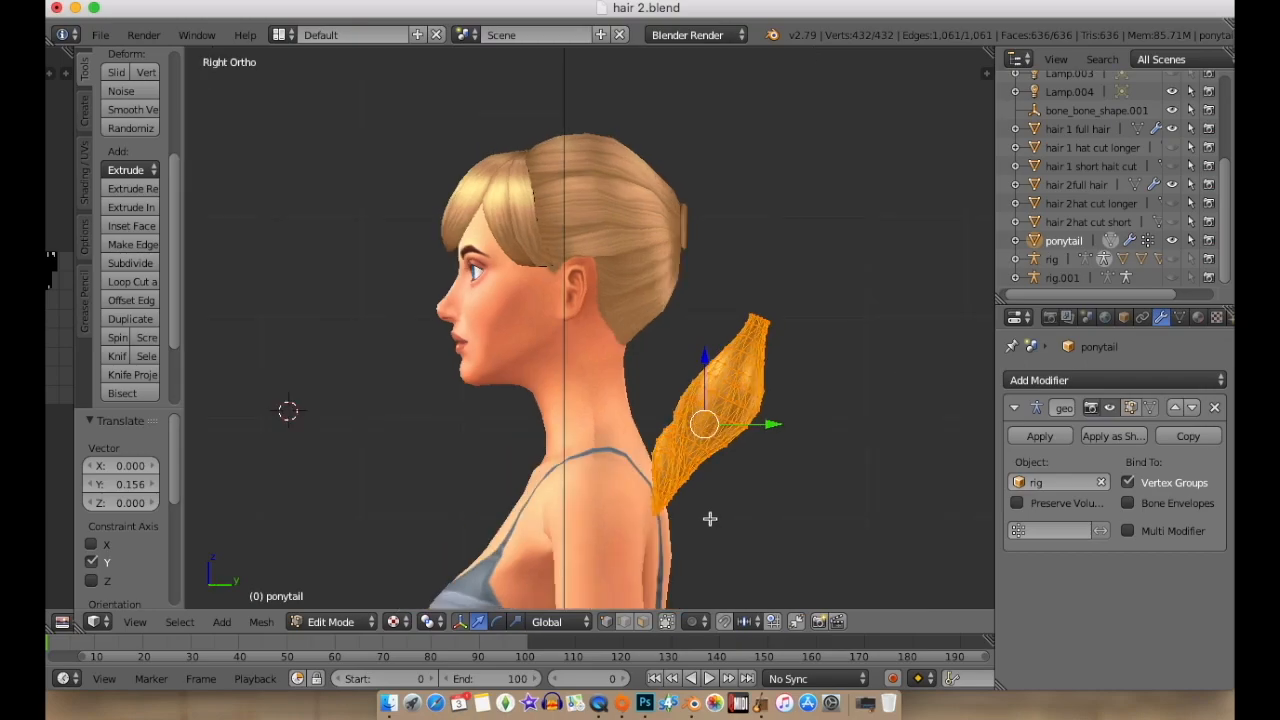
key(r)
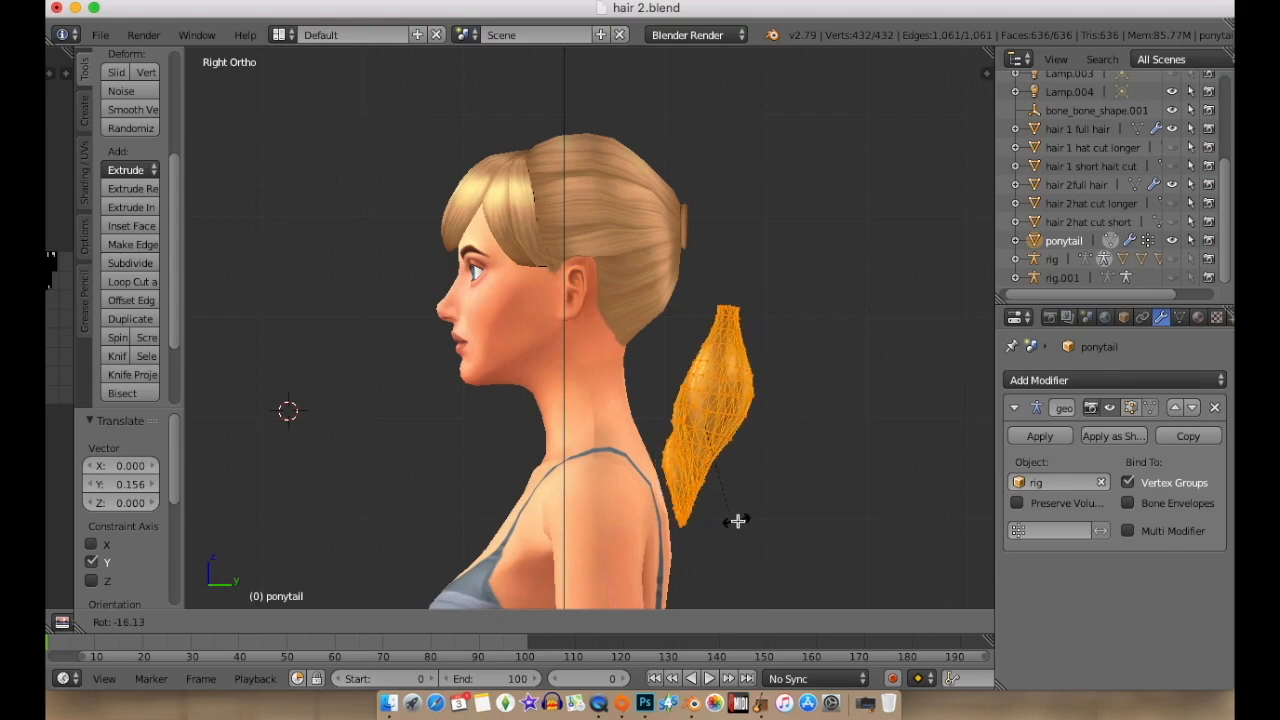
click(767, 503)
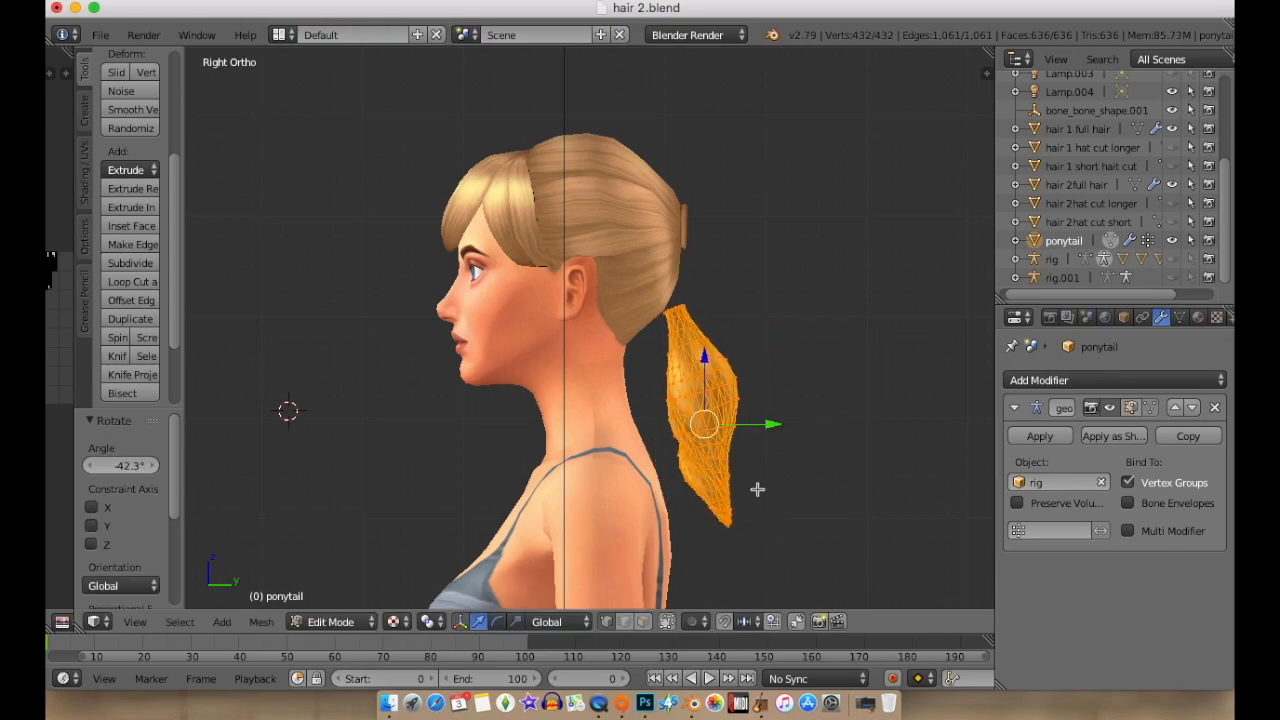
Move the ponytail further back along Y and up along Z to the hair tie's height, and rotate it more upright.
mouse_move(781, 424)
mouse_down()
mouse_move(817, 428)
mouse_move(798, 426)
mouse_up()
drag(746, 356, 750, 266)
scroll(745, 280, up, 4)
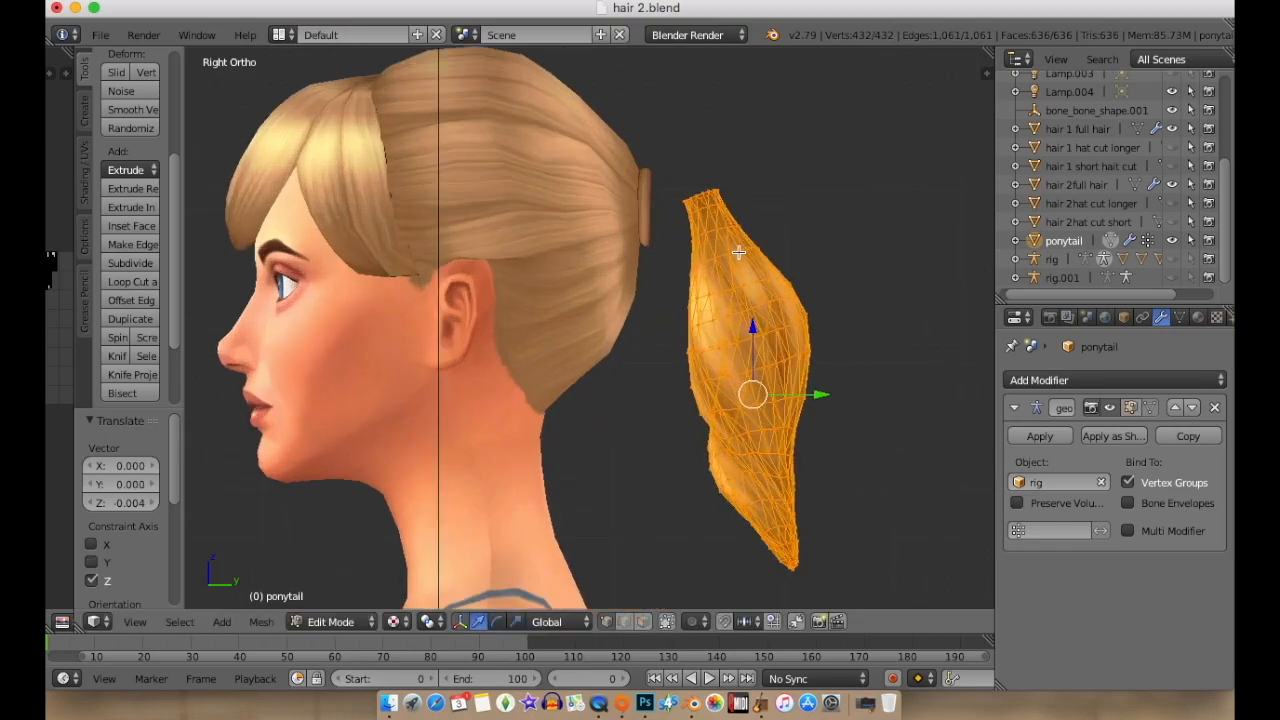
key(r)
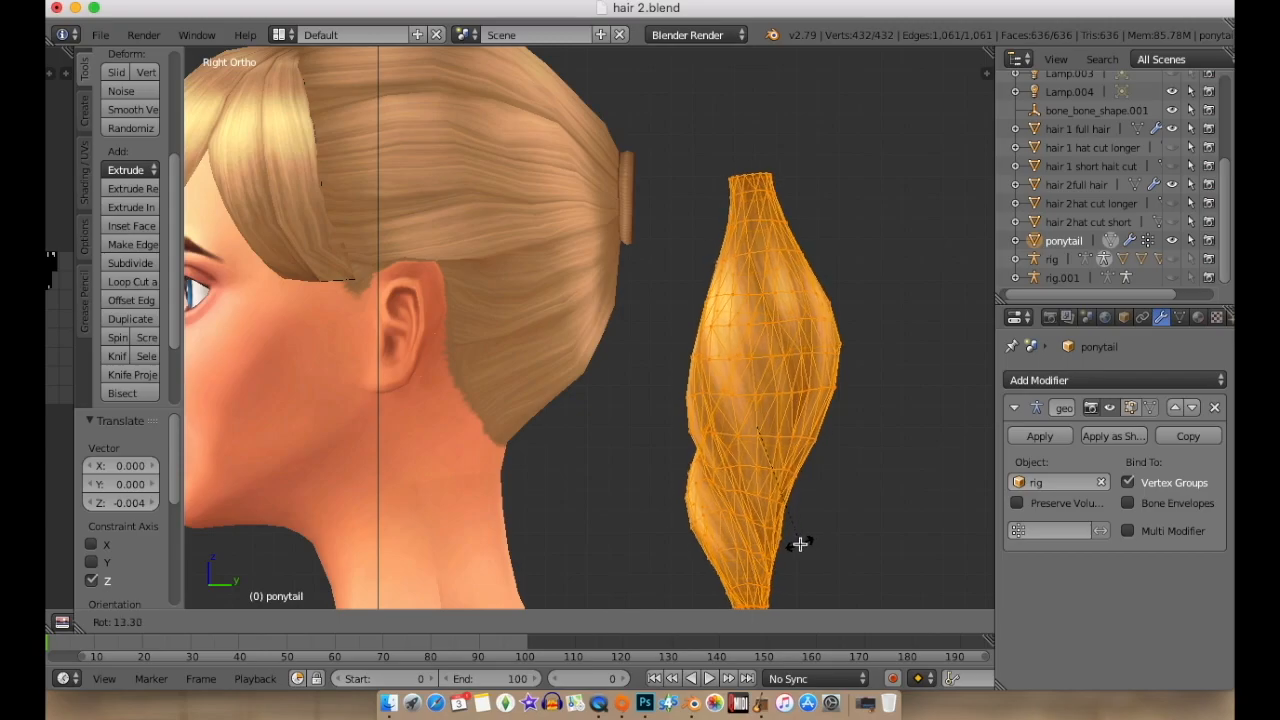
middle_drag(545, 260, 504, 205)
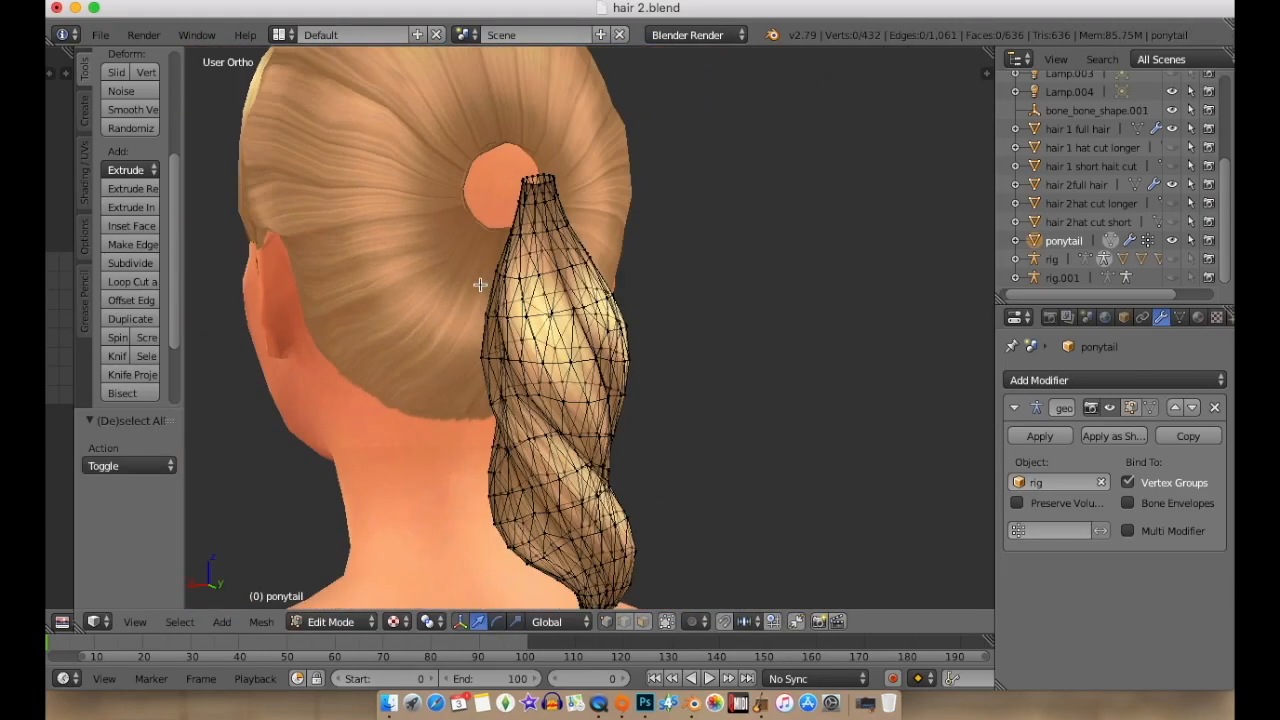
Circle-select the ponytail's upper end and scale it up by 1.221 with proportional editing enabled.
key(c)
scroll(551, 196, up, 4)
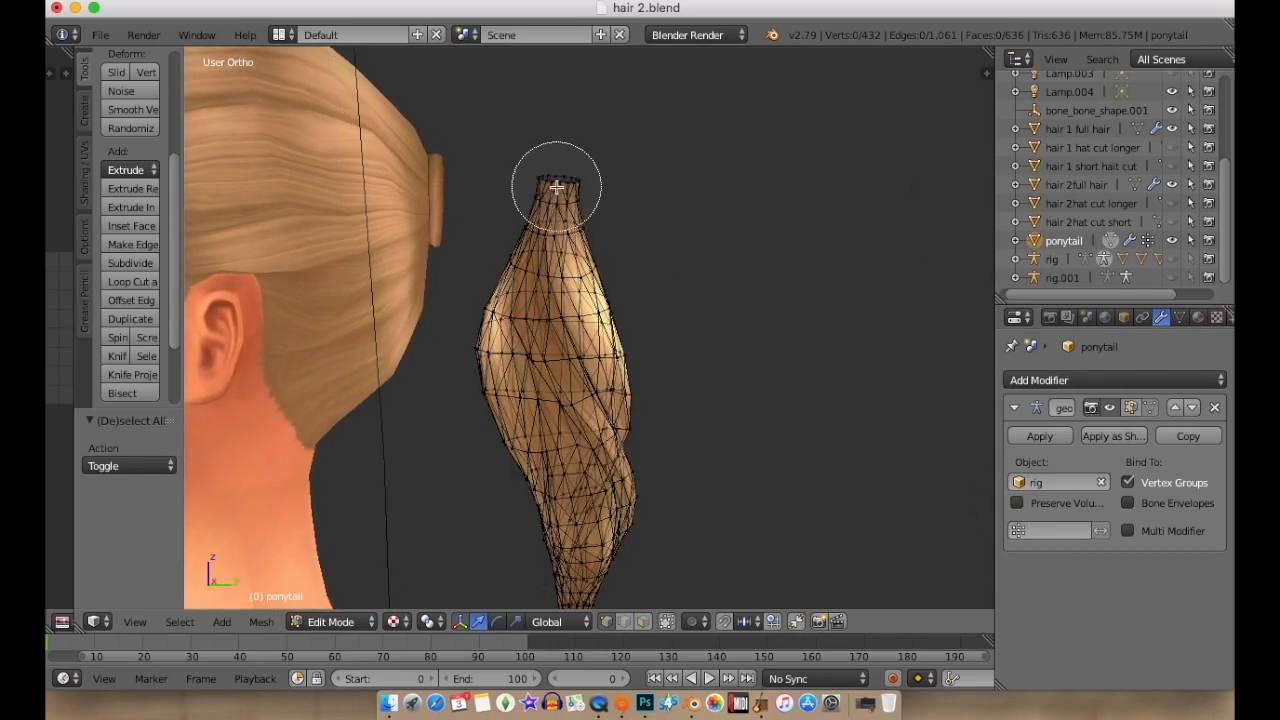
mouse_move(562, 194)
mouse_down()
mouse_move(543, 216)
mouse_move(597, 230)
mouse_up()
right_click(597, 234)
middle_drag(672, 306, 604, 304)
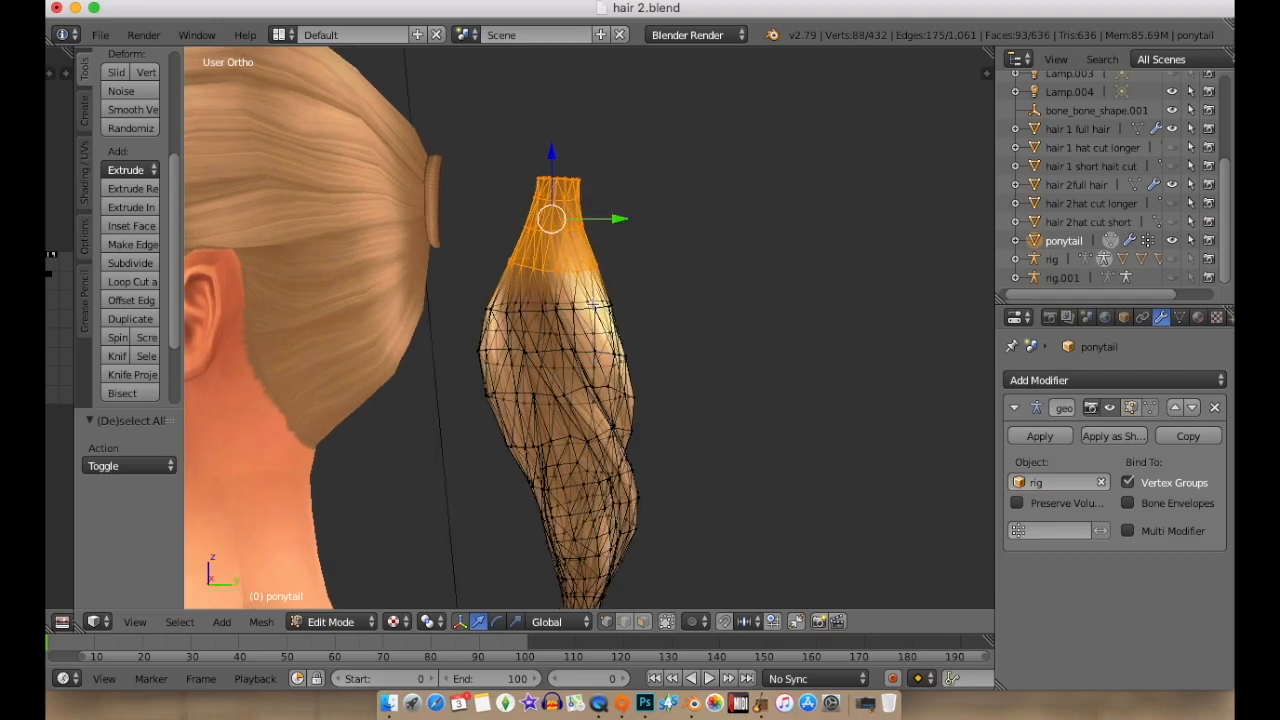
click(693, 621)
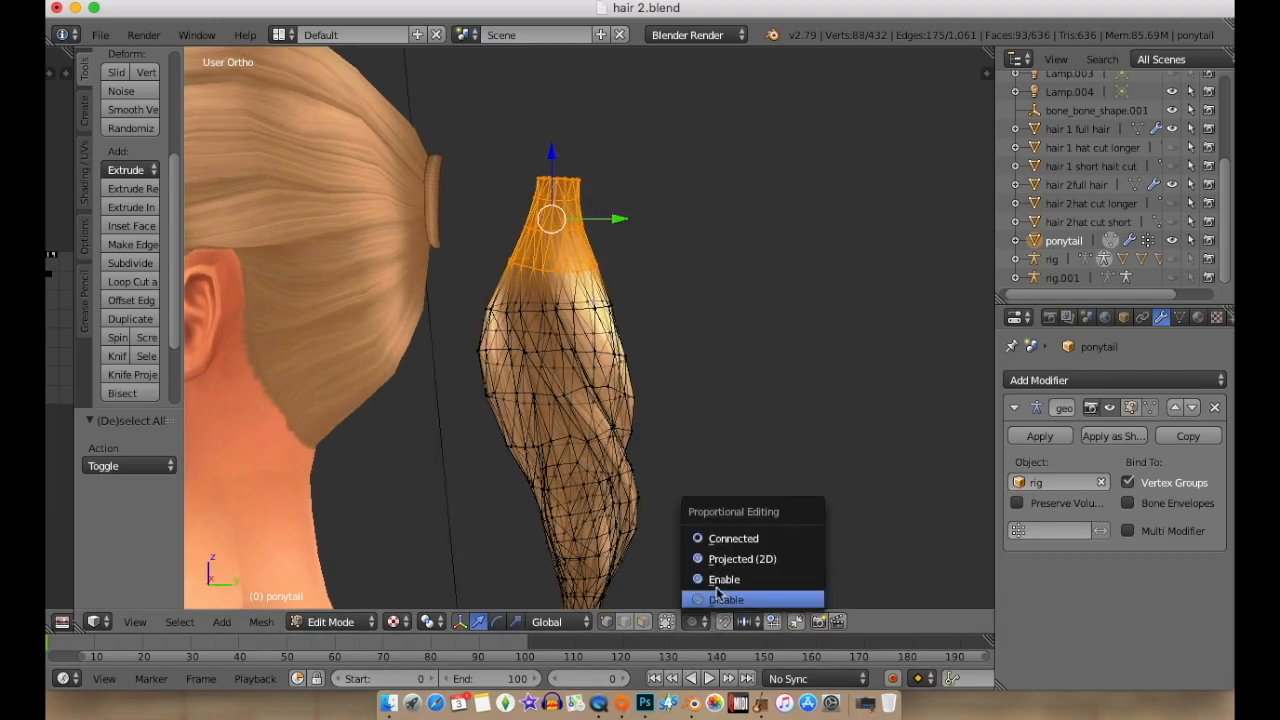
click(716, 581)
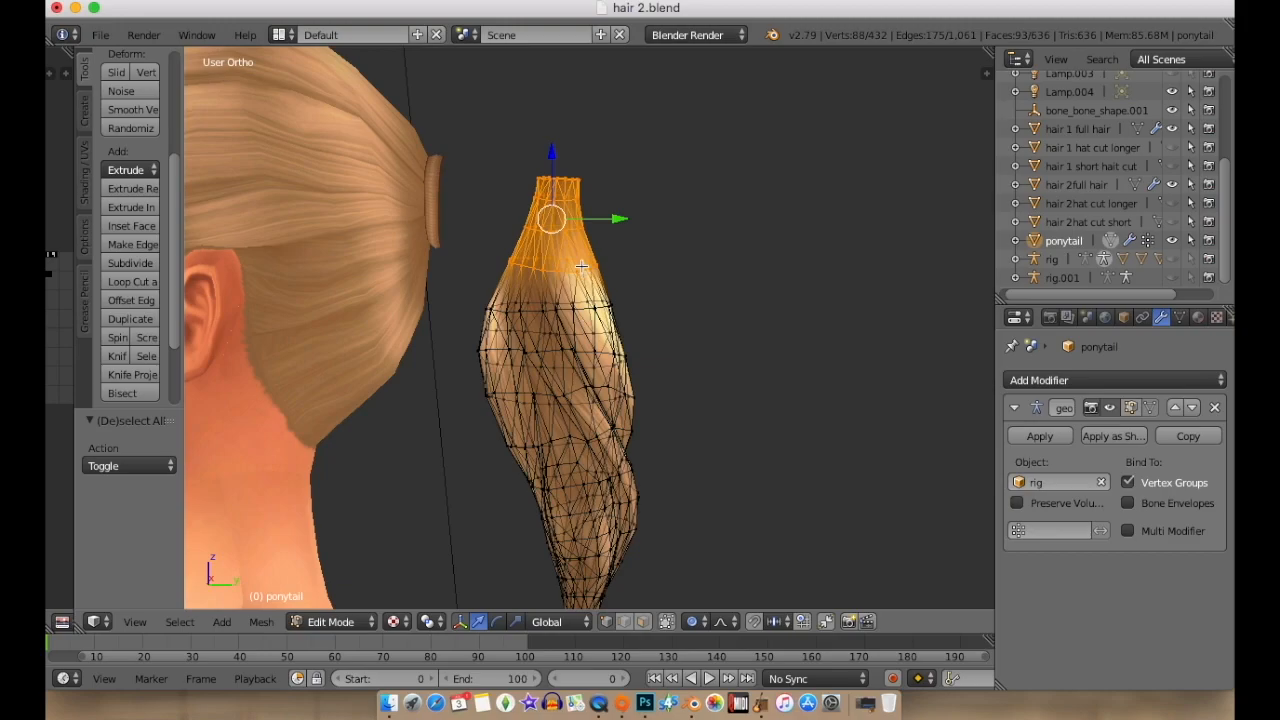
key(s)
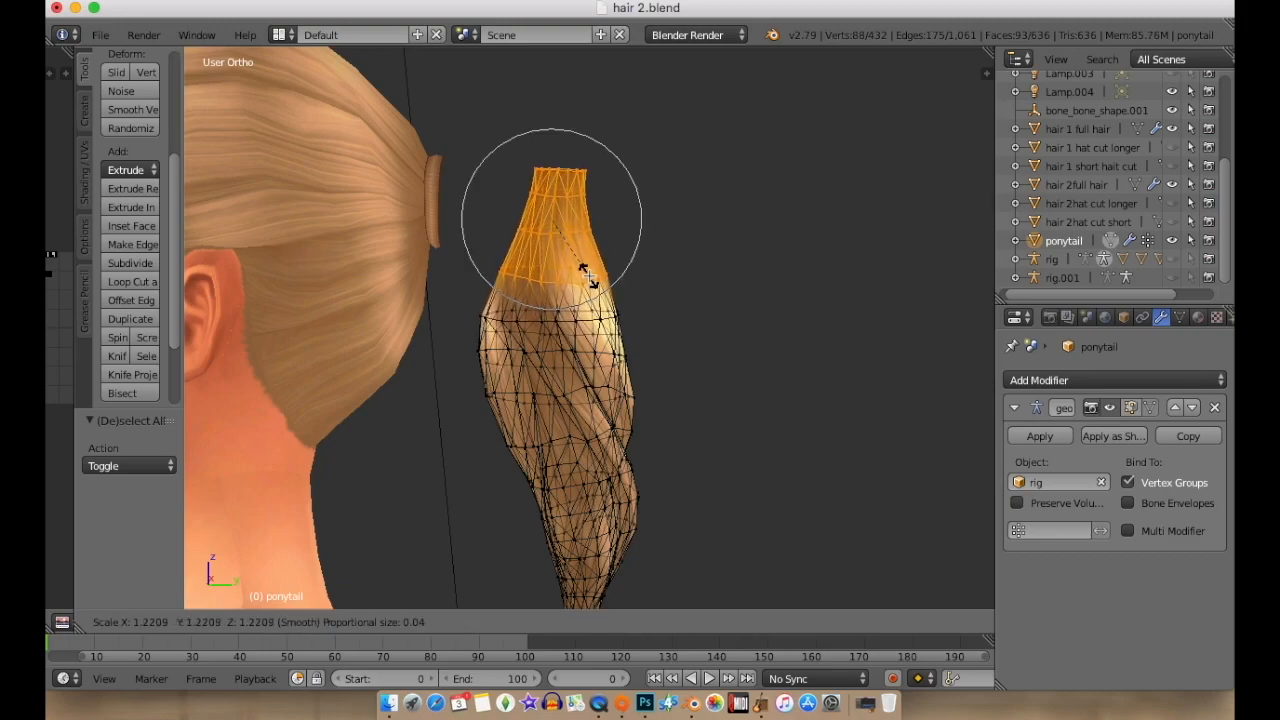
click(589, 275)
Reduce the selection to the ponytail's top three vertex rings and scale them up by about 1.44.
key(c)
middle_drag(509, 289, 591, 289)
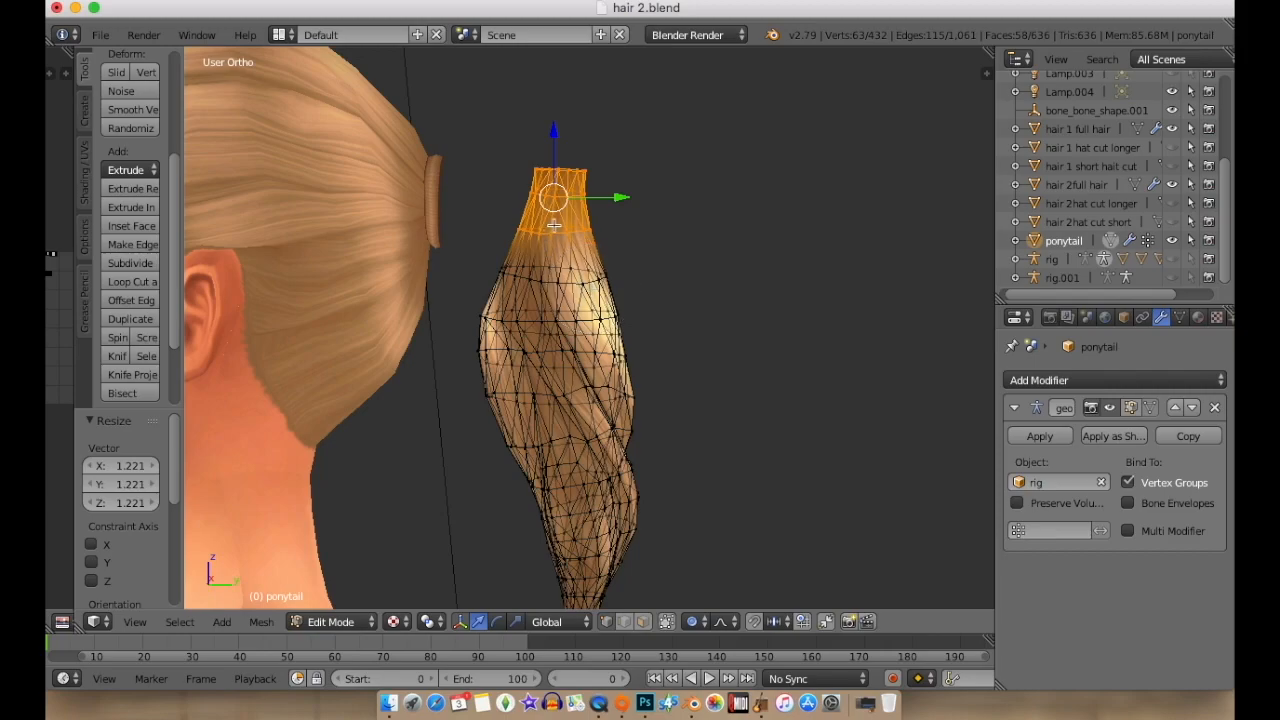
key(s)
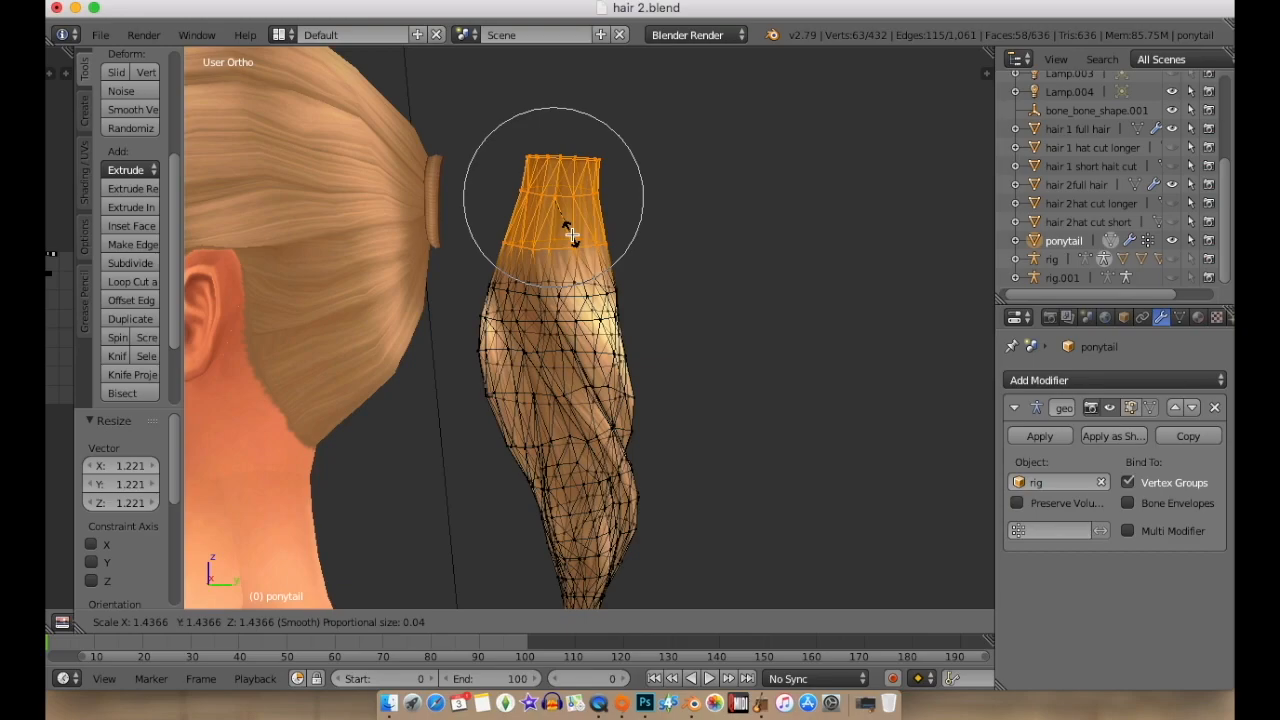
click(570, 232)
Circle-select the ponytail's top two vertex rings, scale them by 1.143 and move them -0.007 along Z.
key(a)
key(c)
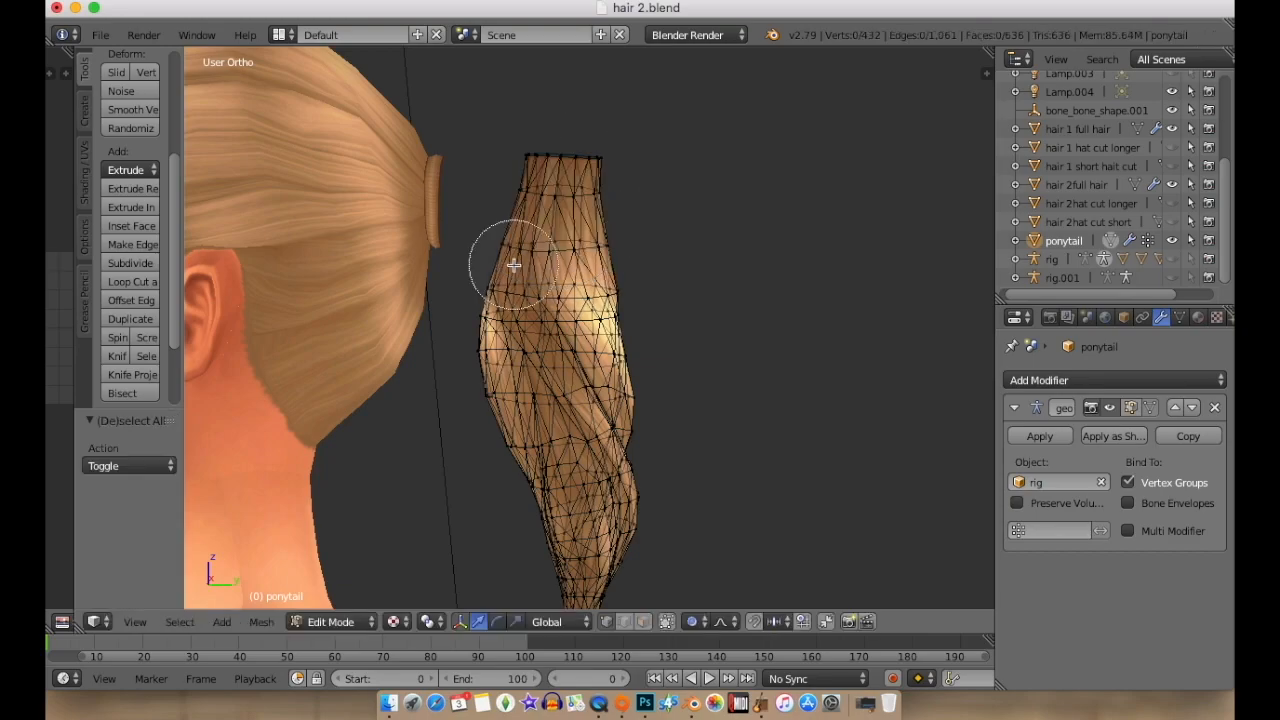
drag(543, 157, 600, 171)
key(Return)
key(s)
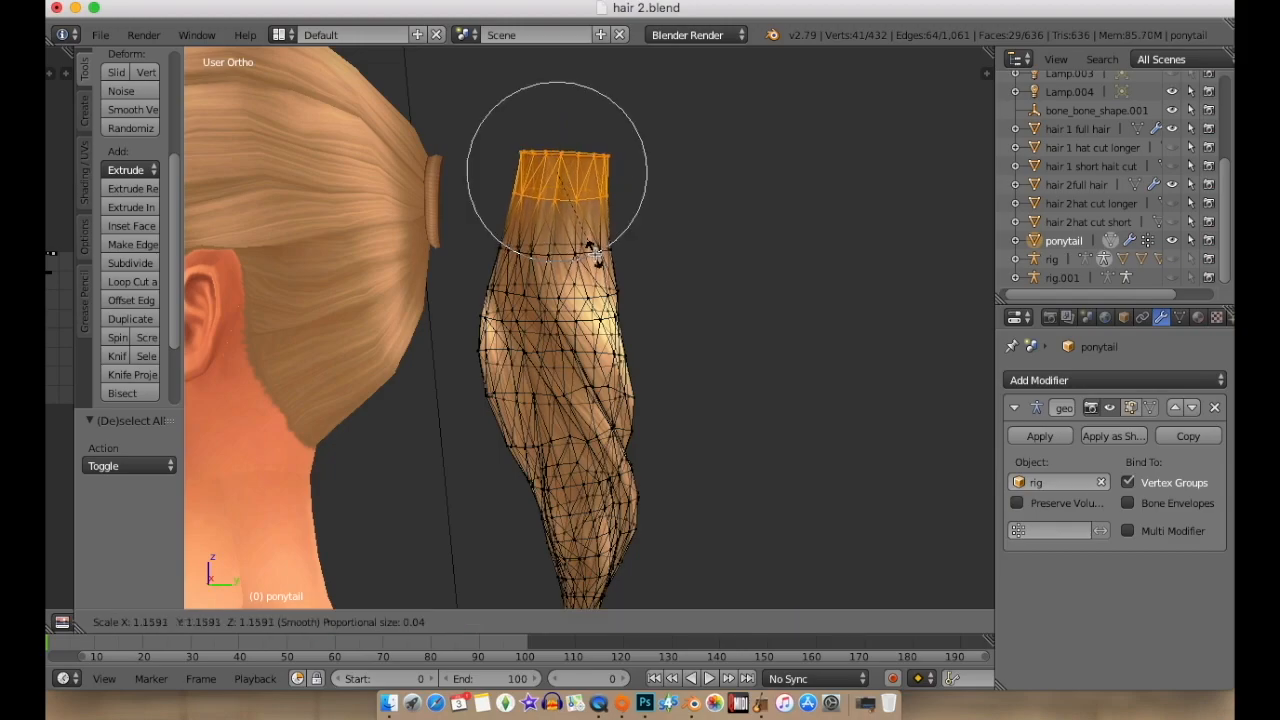
click(590, 258)
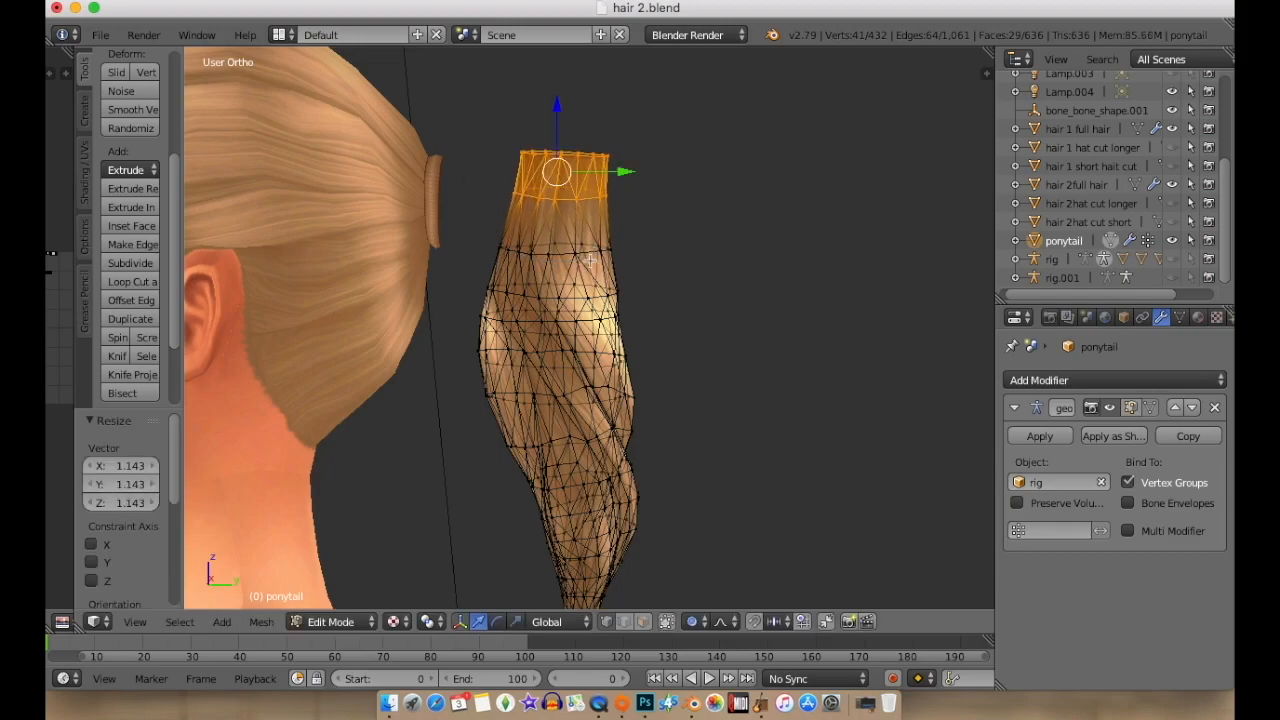
click(550, 123)
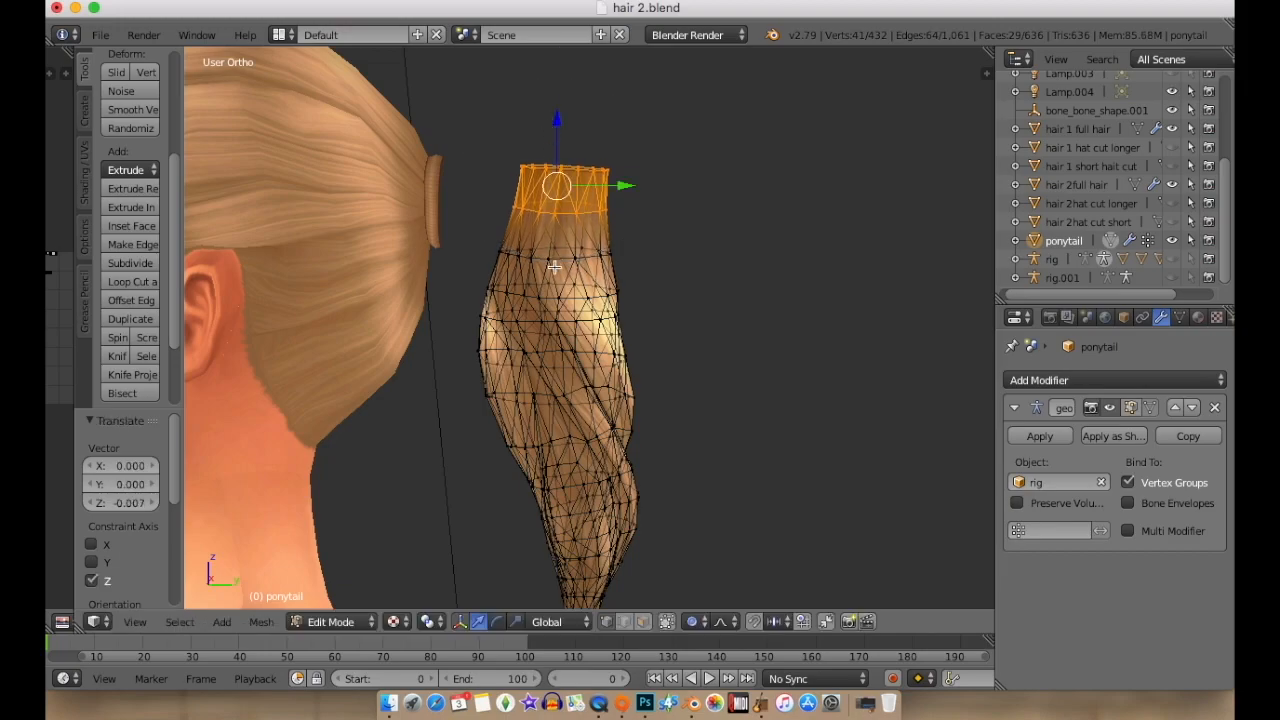
Circle-select the top three vertex rings of the ponytail and rotate them slightly toward the head in the right side view.
key(a)
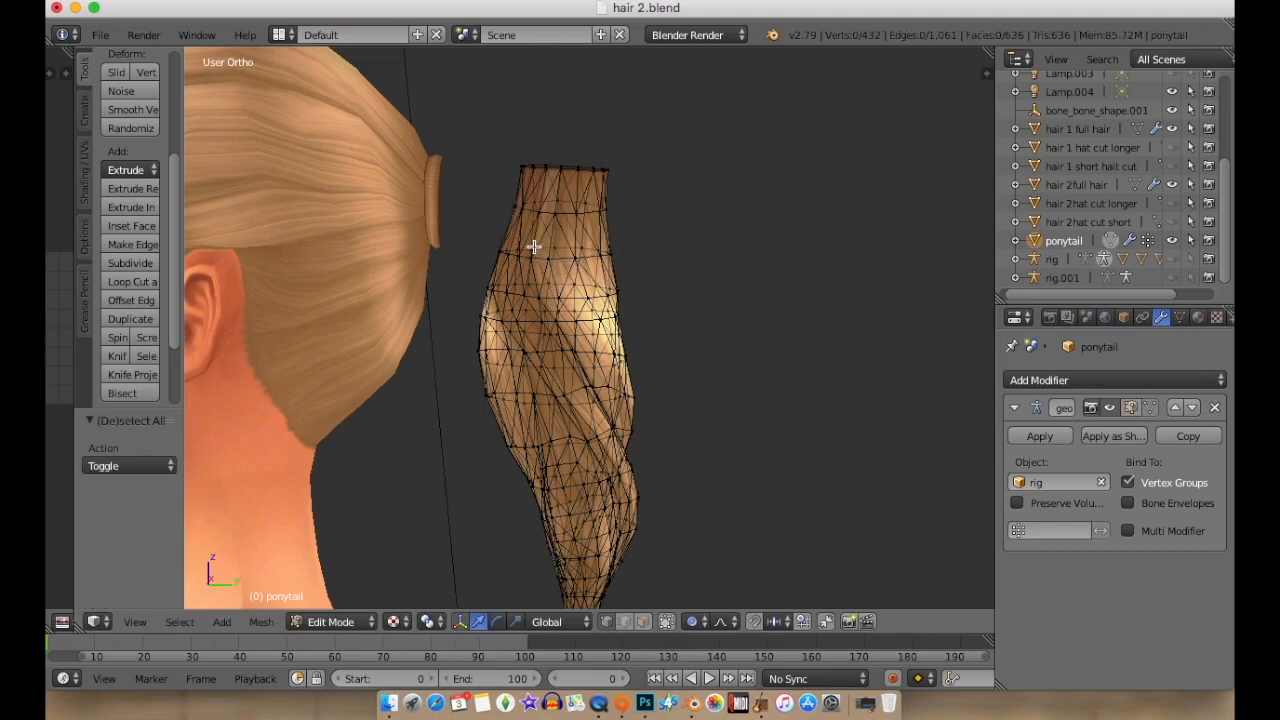
key(c)
mouse_move(528, 219)
mouse_down()
mouse_move(546, 228)
mouse_move(537, 185)
mouse_move(611, 201)
mouse_up()
right_click(612, 202)
key(KP_3)
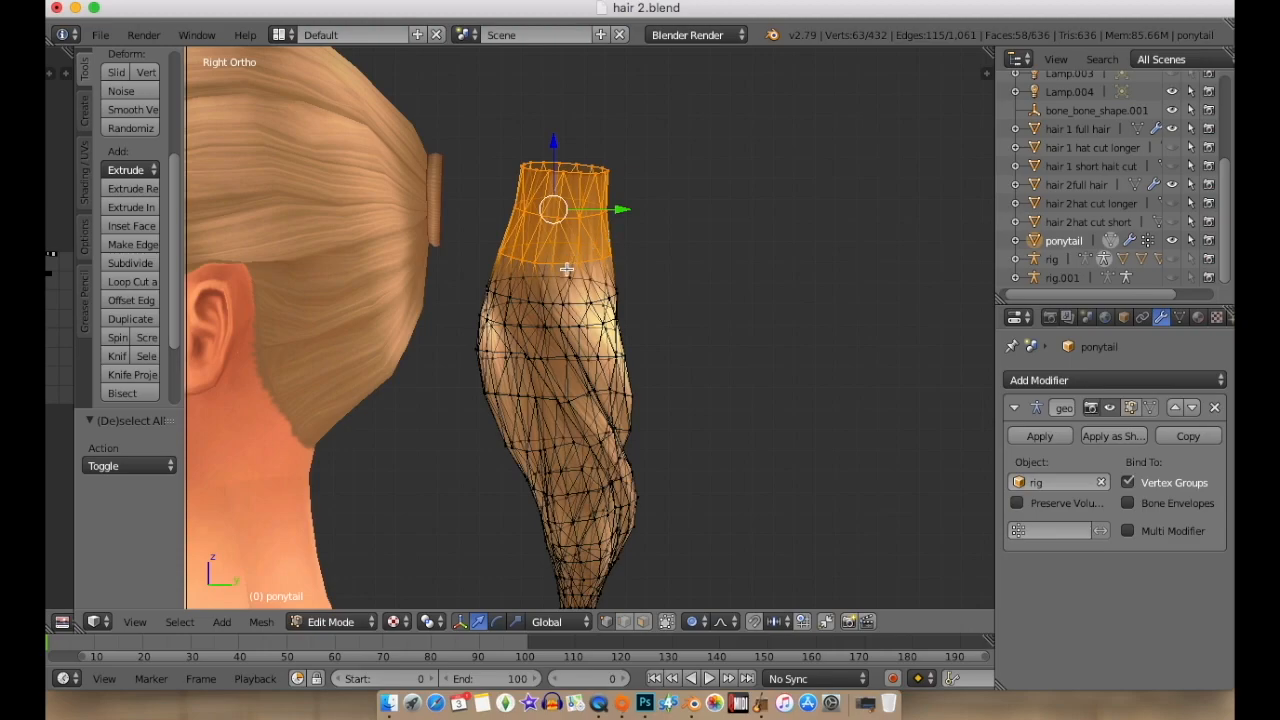
key(r)
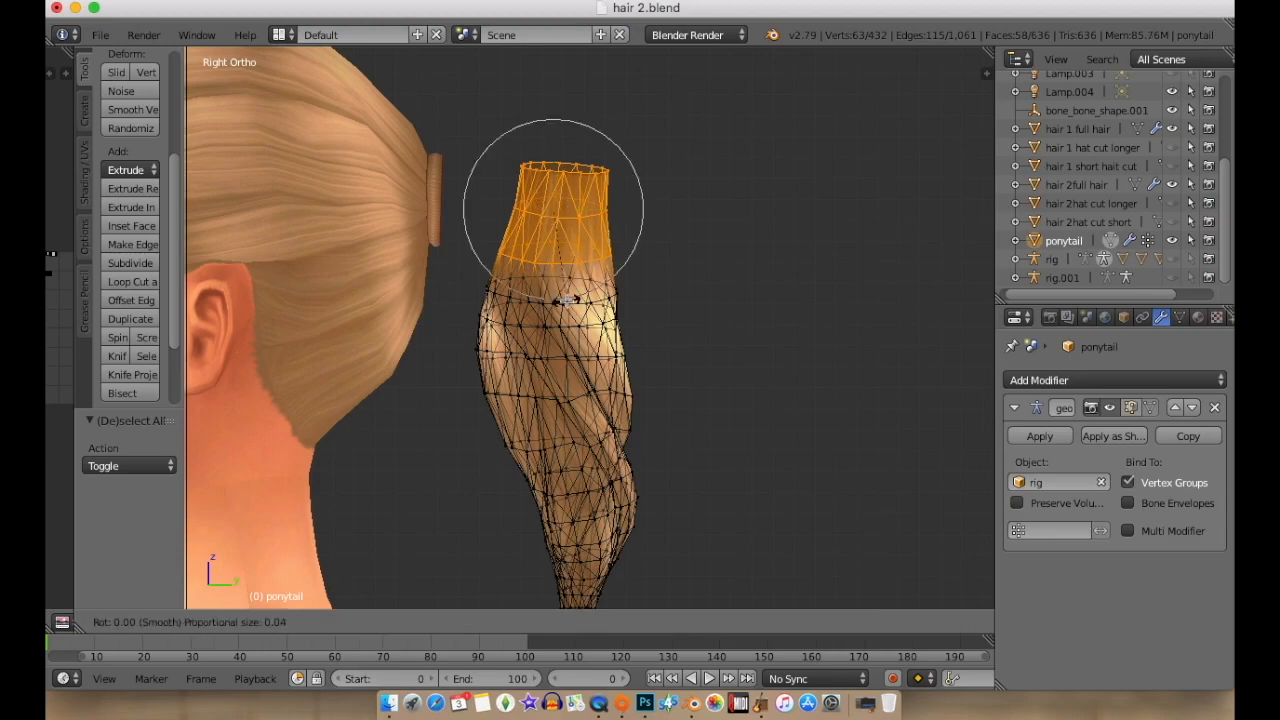
click(585, 290)
Select the entire ponytail mesh and move it further back from the head along Y.
key(a)
key(a)
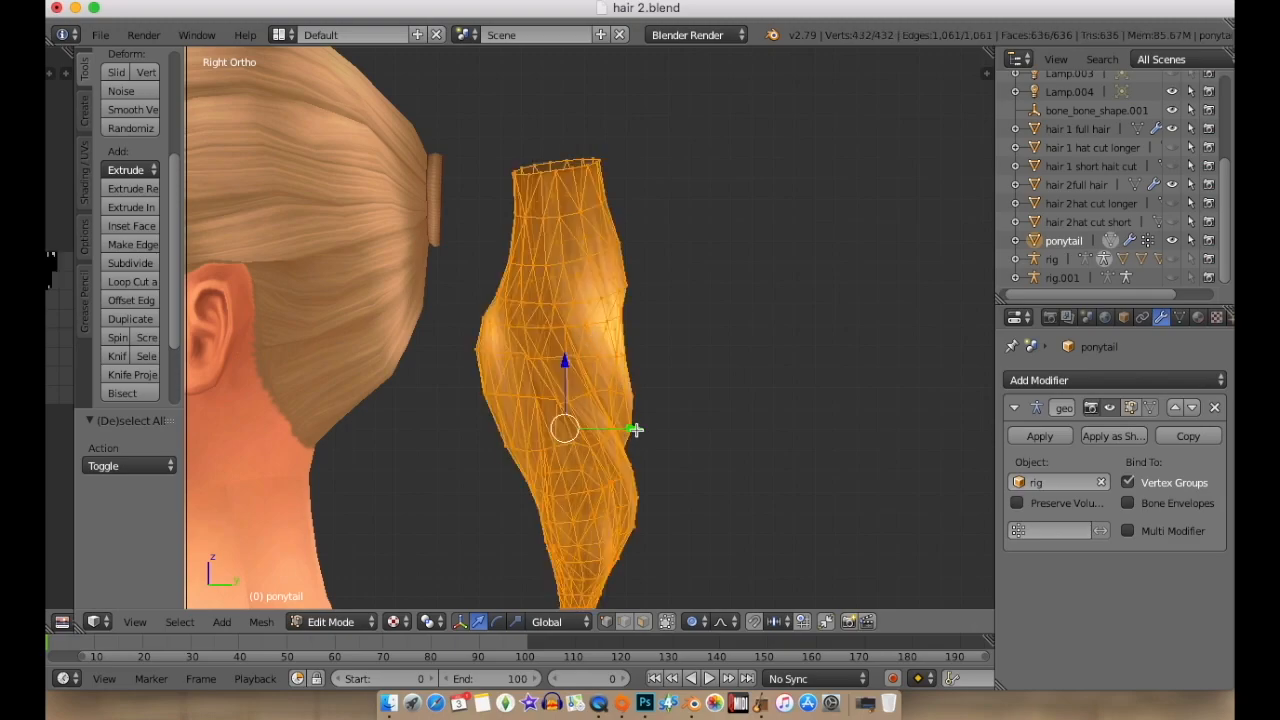
key(g)
click(686, 428)
key(a)
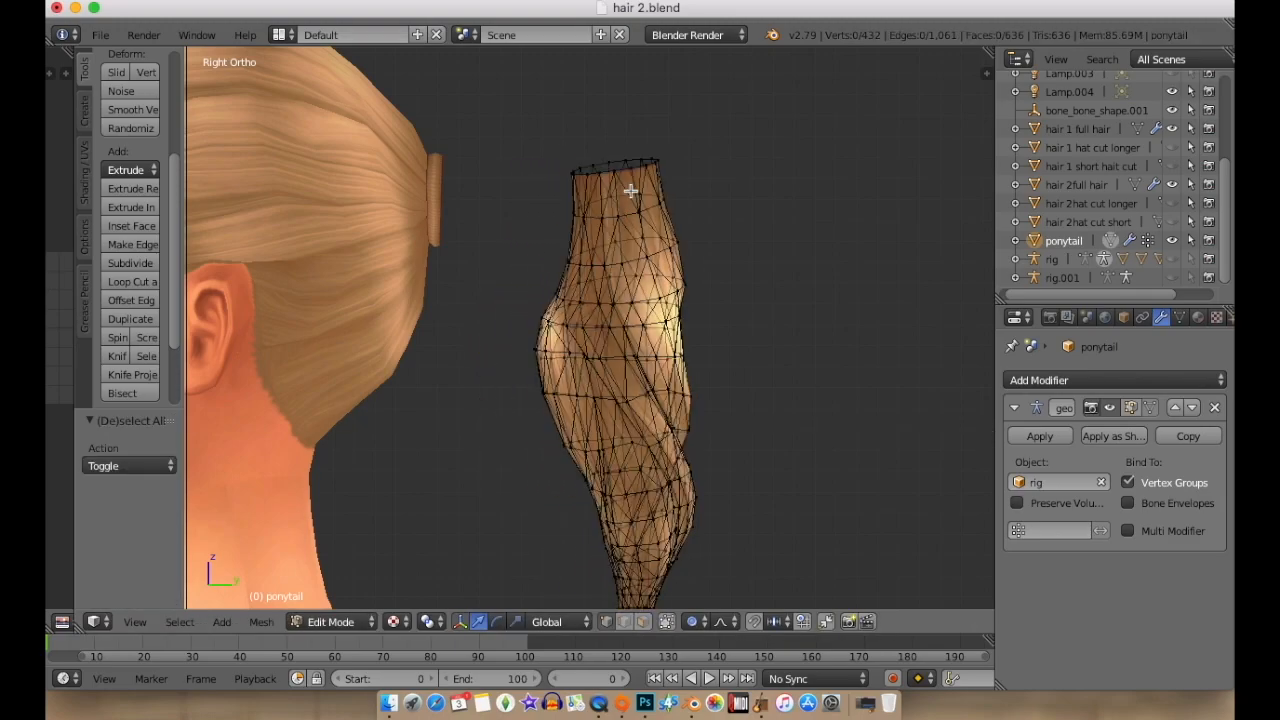
Select the ponytail's top three vertex rings, rotate them -18.5° and move them -0.016 along Y toward the head.
mouse_move(587, 214)
mouse_down()
mouse_move(600, 190)
mouse_move(651, 212)
mouse_up()
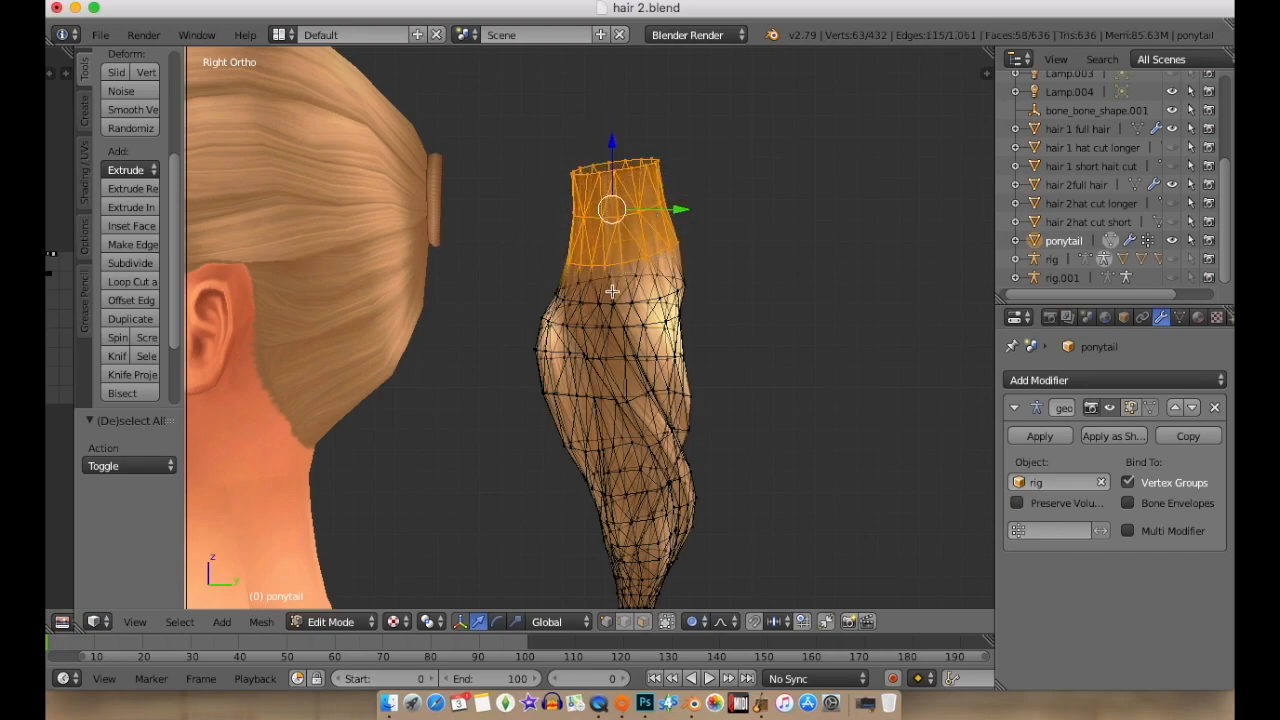
key(r)
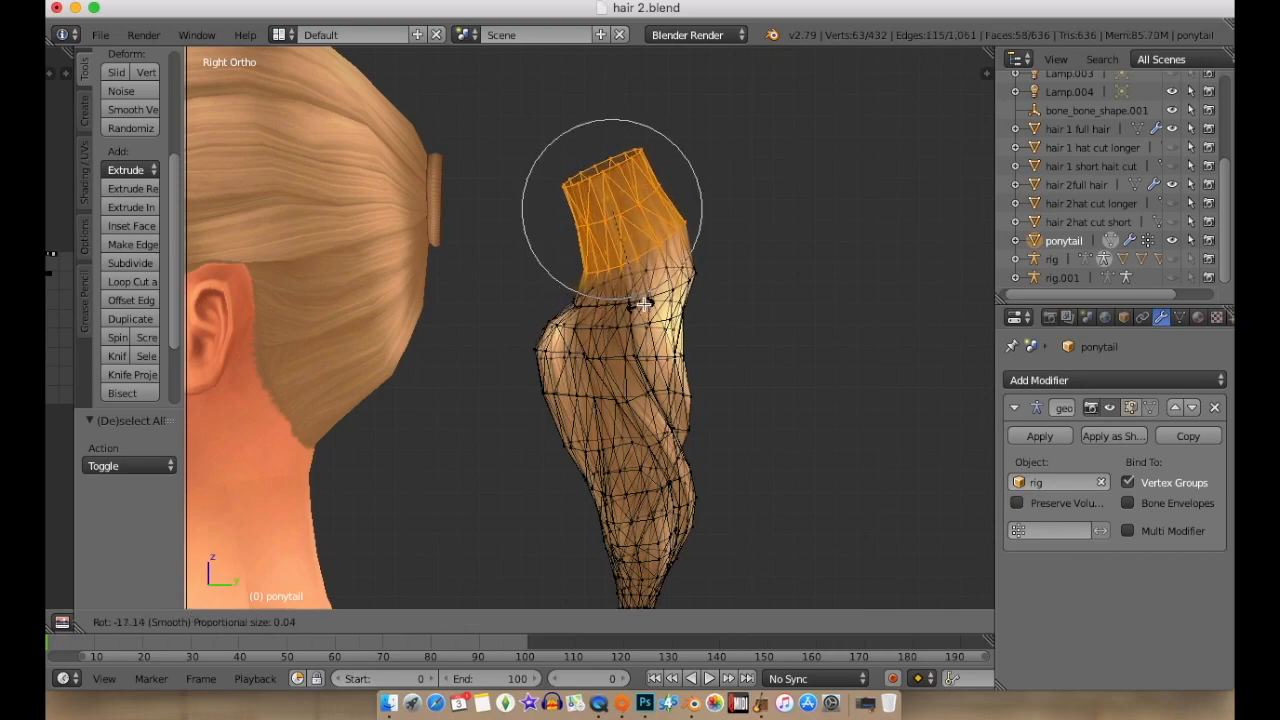
click(675, 222)
key(g)
key(y)
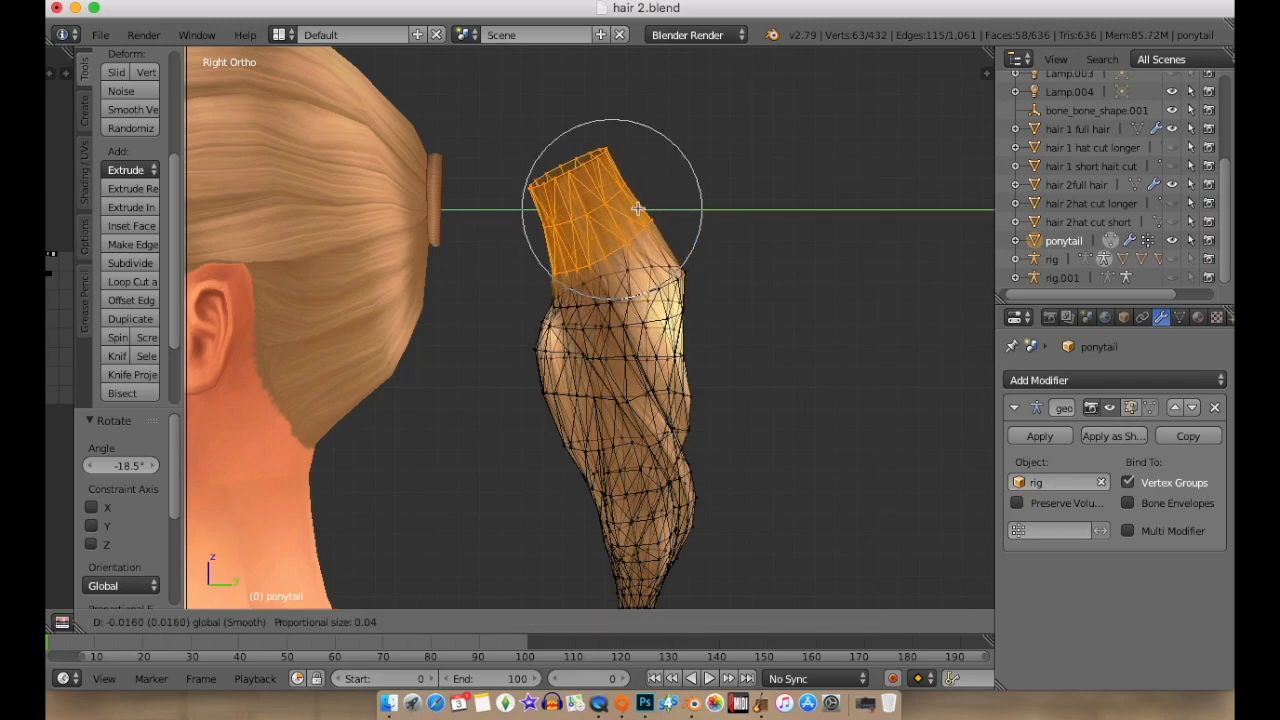
click(636, 208)
Rotate the same upper rings another -10.7° and nudge them slightly along Y toward the hair tie.
key(r)
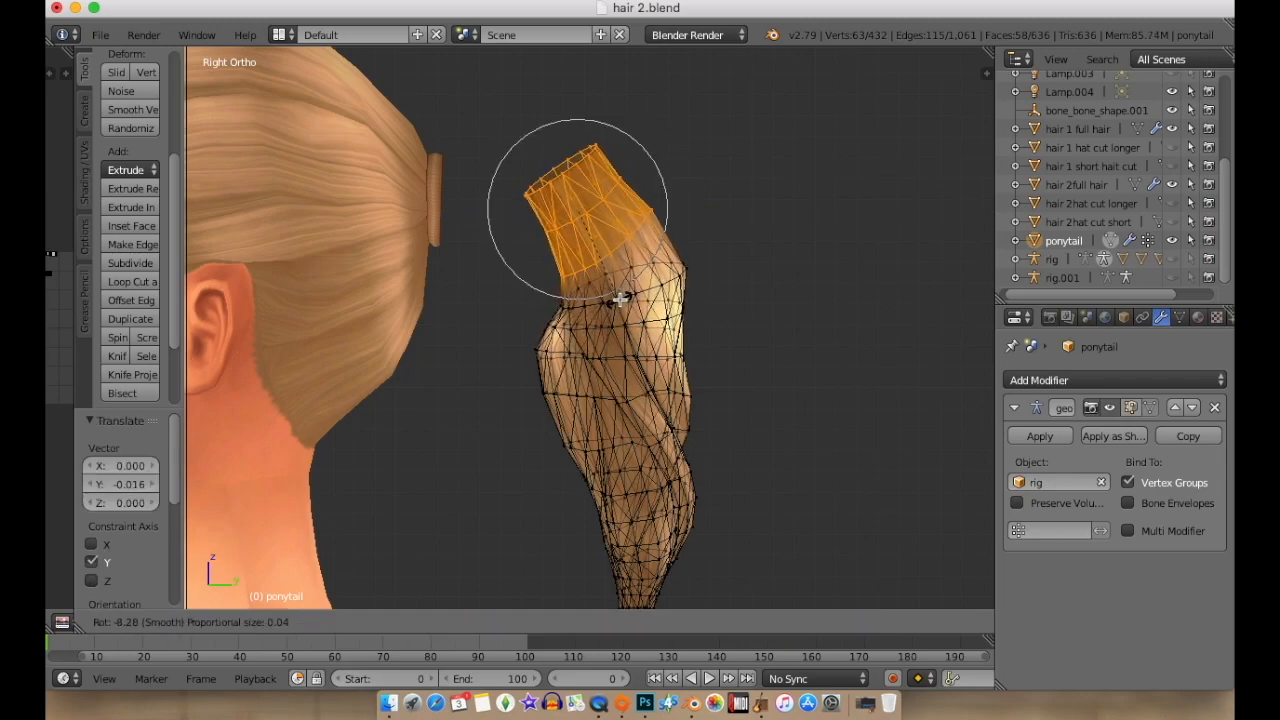
click(622, 298)
key(g)
key(y)
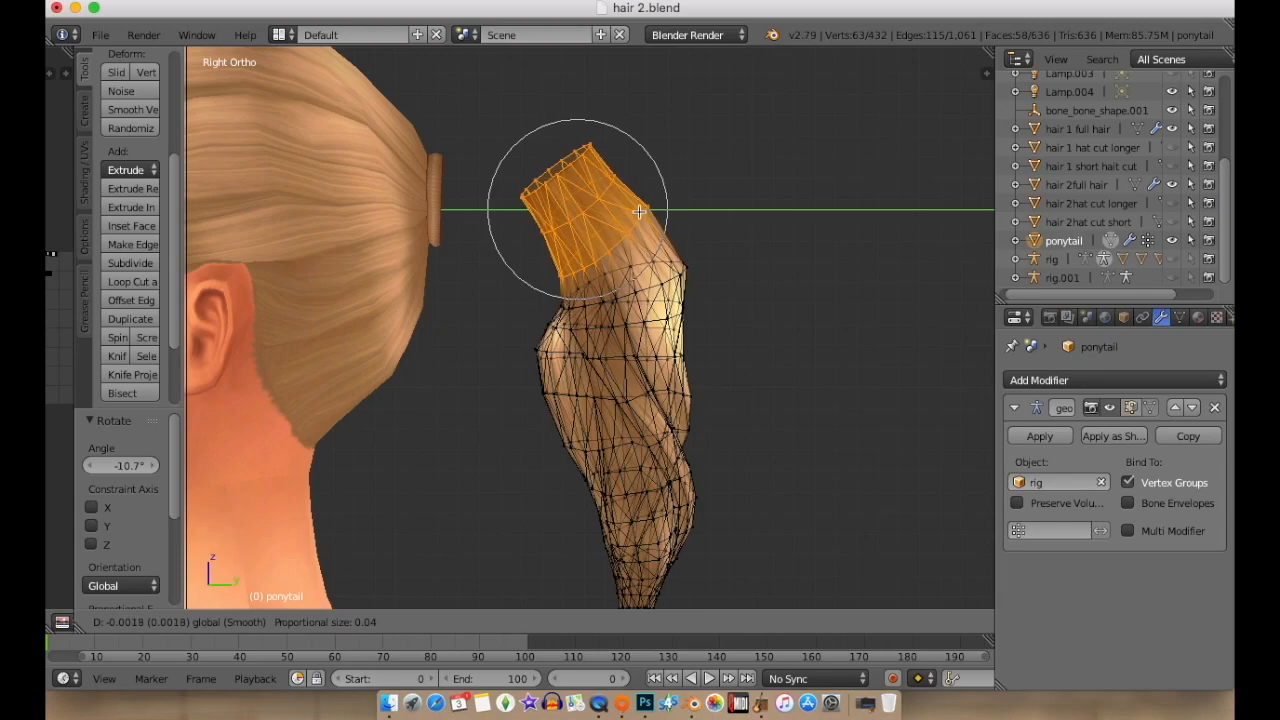
click(634, 213)
Circle-select only the ponytail's top two vertex rings and rotate them -24.7° to face the hair tie.
key(a)
key(c)
click(544, 211)
drag(545, 211, 575, 177)
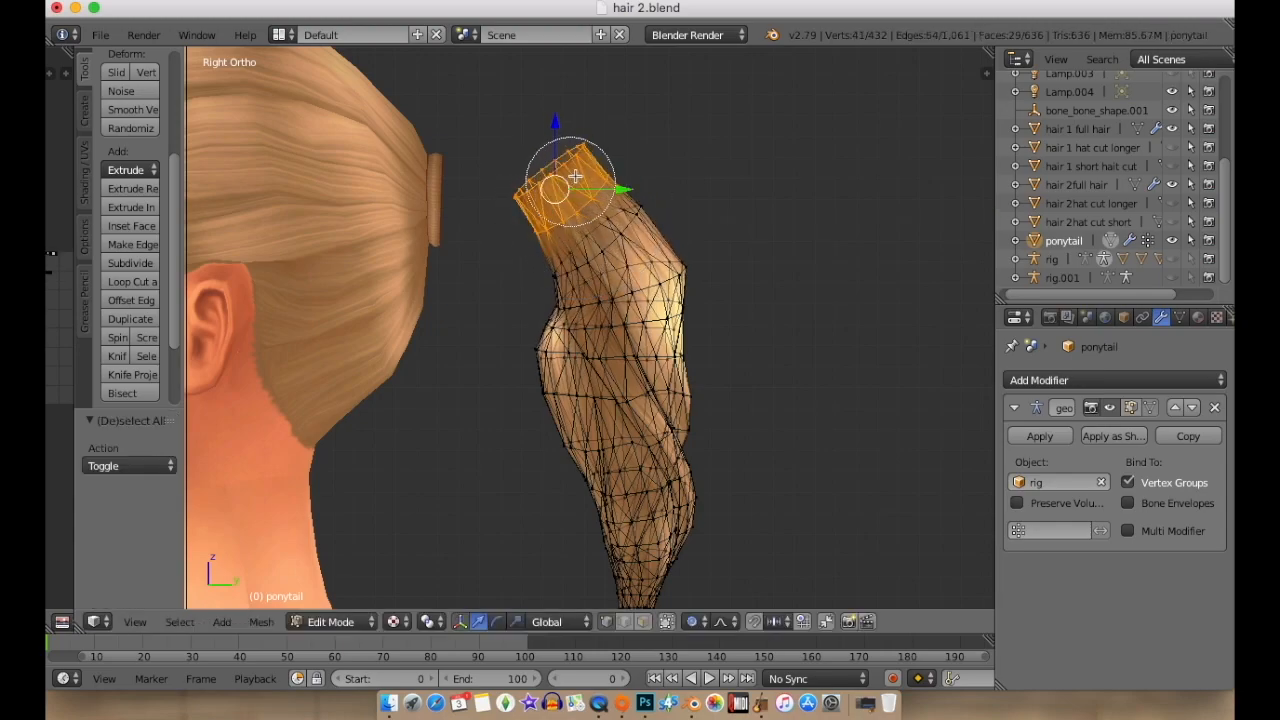
key(r)
click(601, 237)
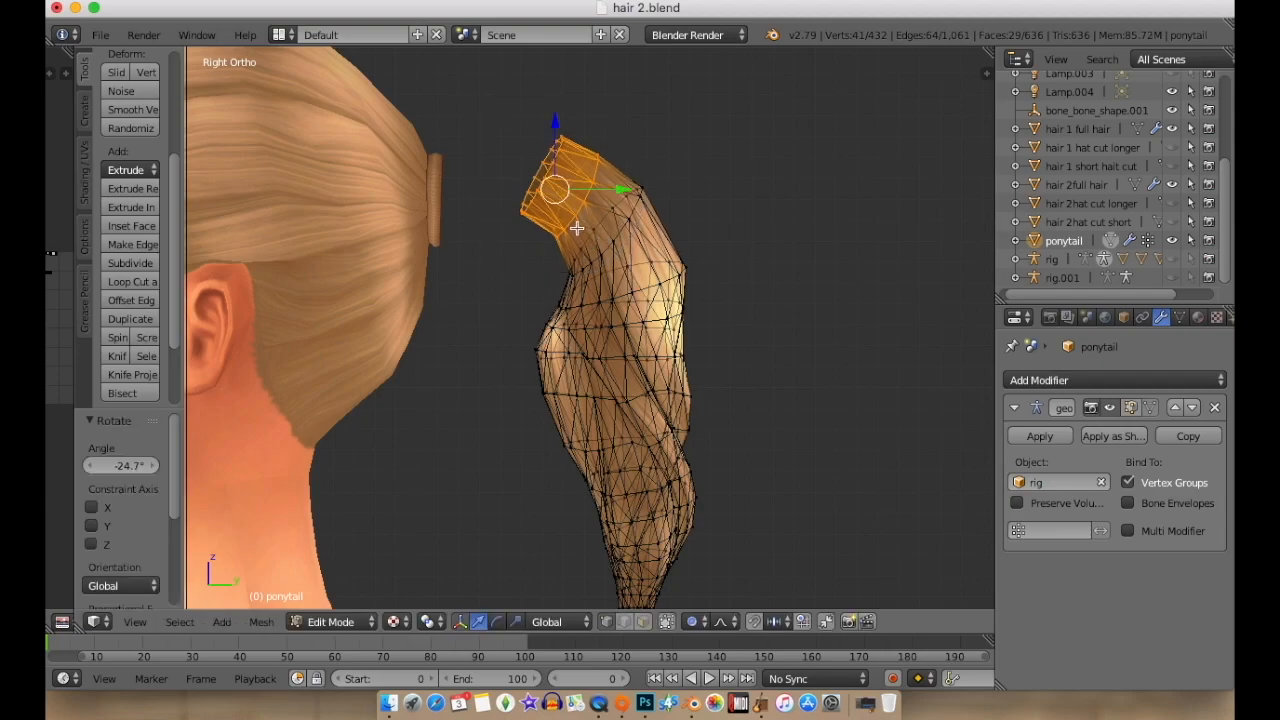
Undo the last rotation, re-rotate the ponytail's top rings with a smaller proportional size of 0.02, and shift them slightly down and -0.005 along Y.
key(ctrl+z)
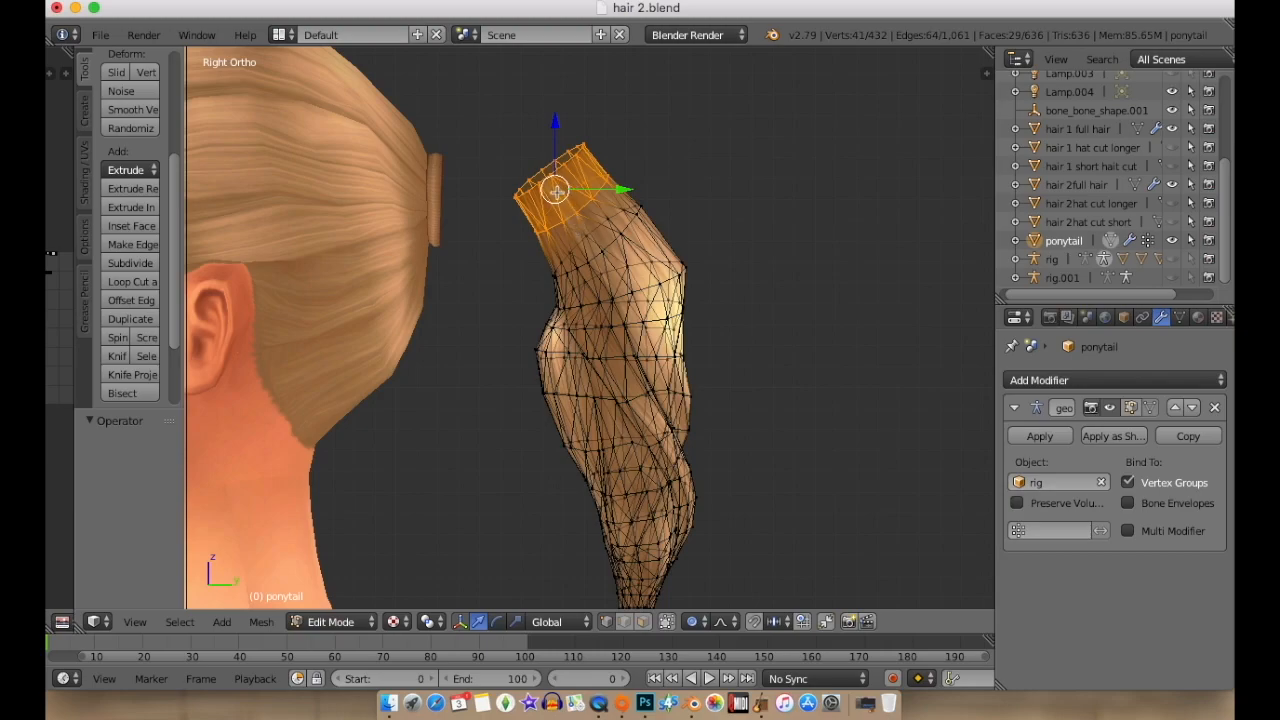
key(r)
scroll(557, 193, up, 7)
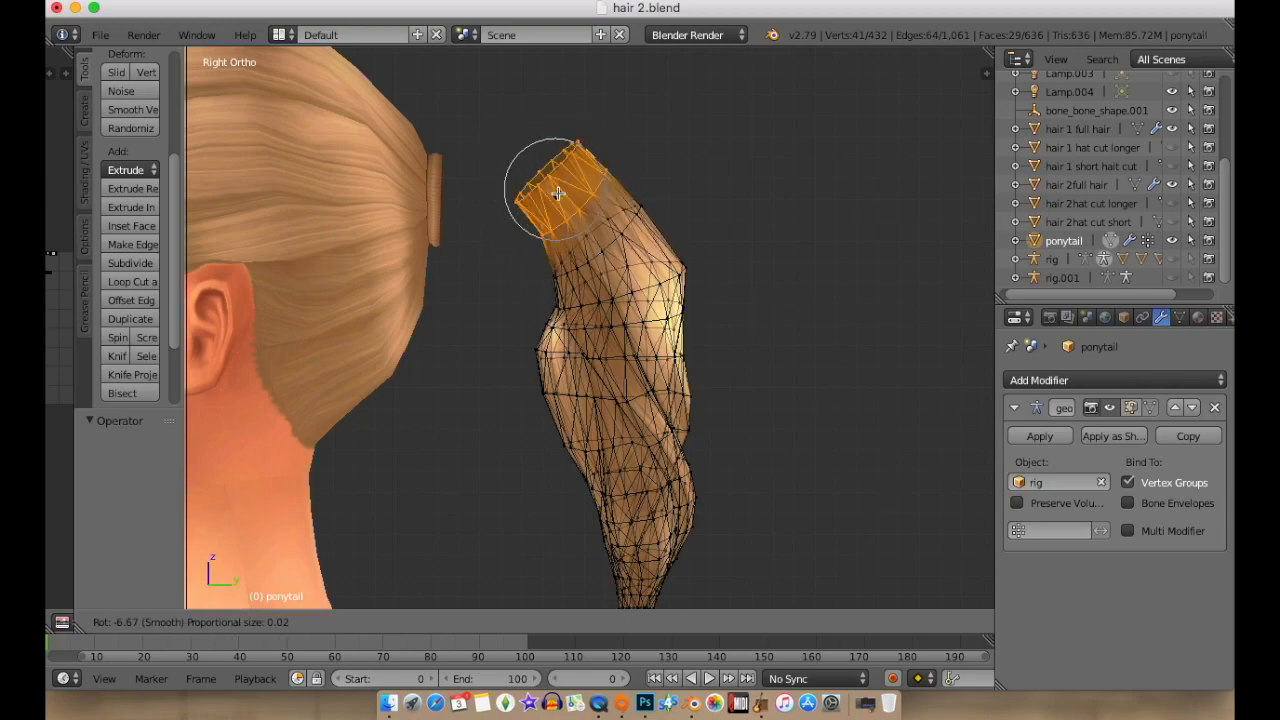
click(560, 193)
key(g)
key(z)
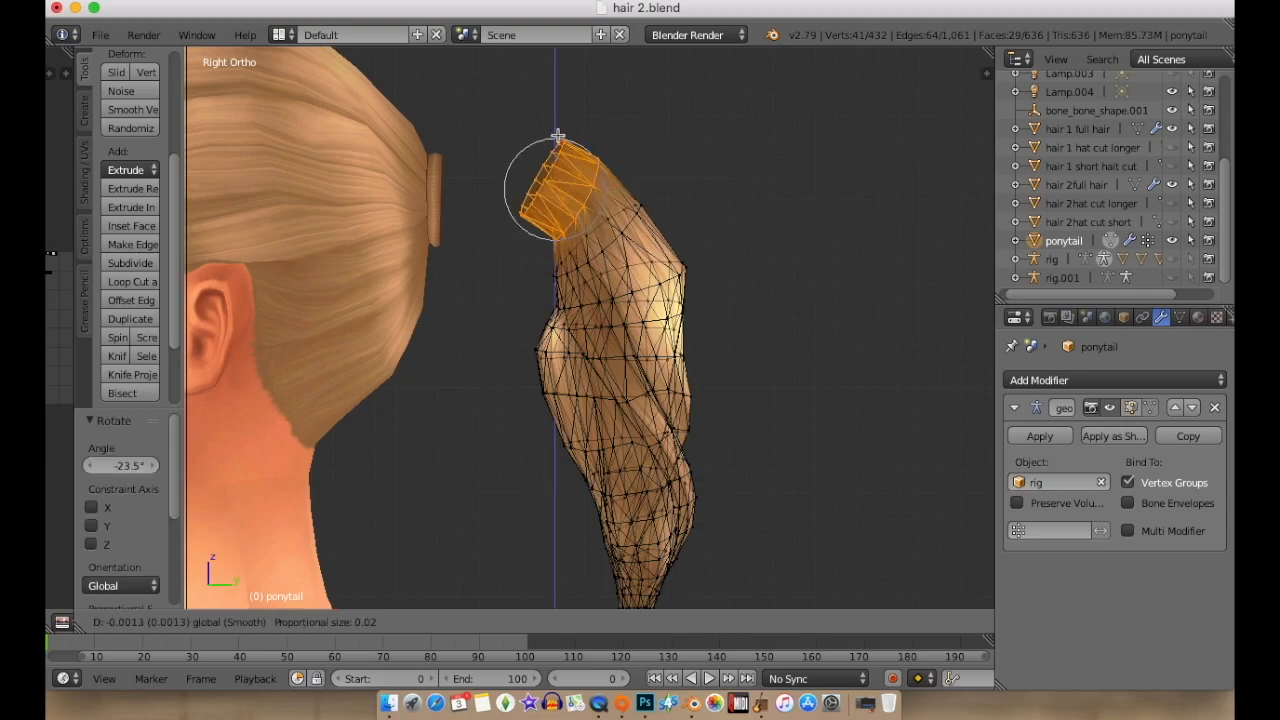
click(556, 148)
drag(608, 206, 592, 254)
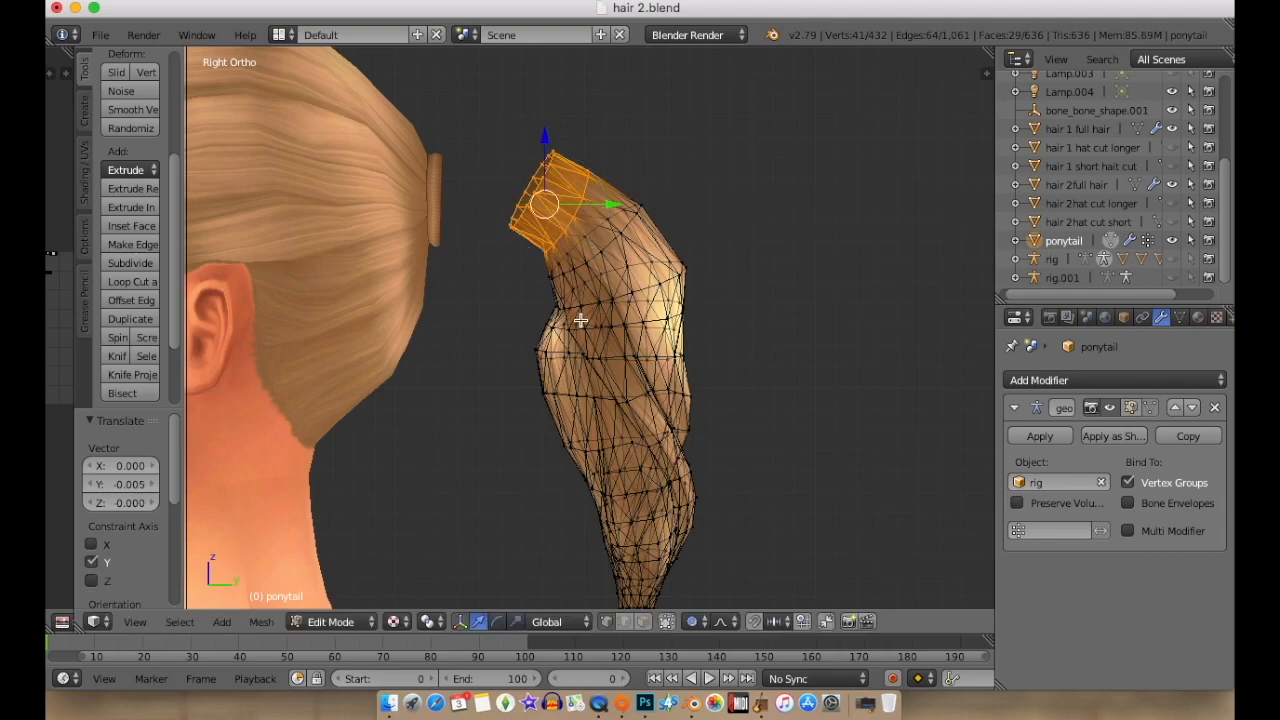
Circle-select small groups of vertices in the dip on the ponytail's head-facing side and nudge them along Y toward the head.
key(a)
key(c)
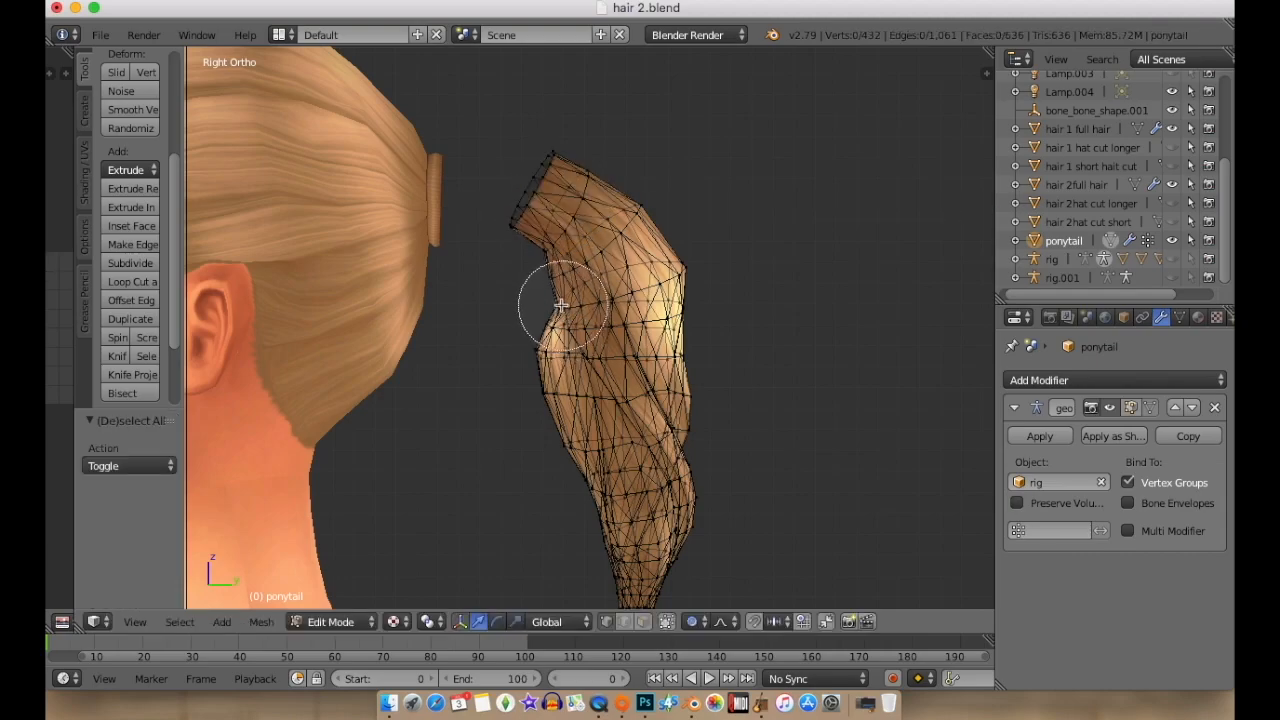
click(562, 307)
right_click(562, 307)
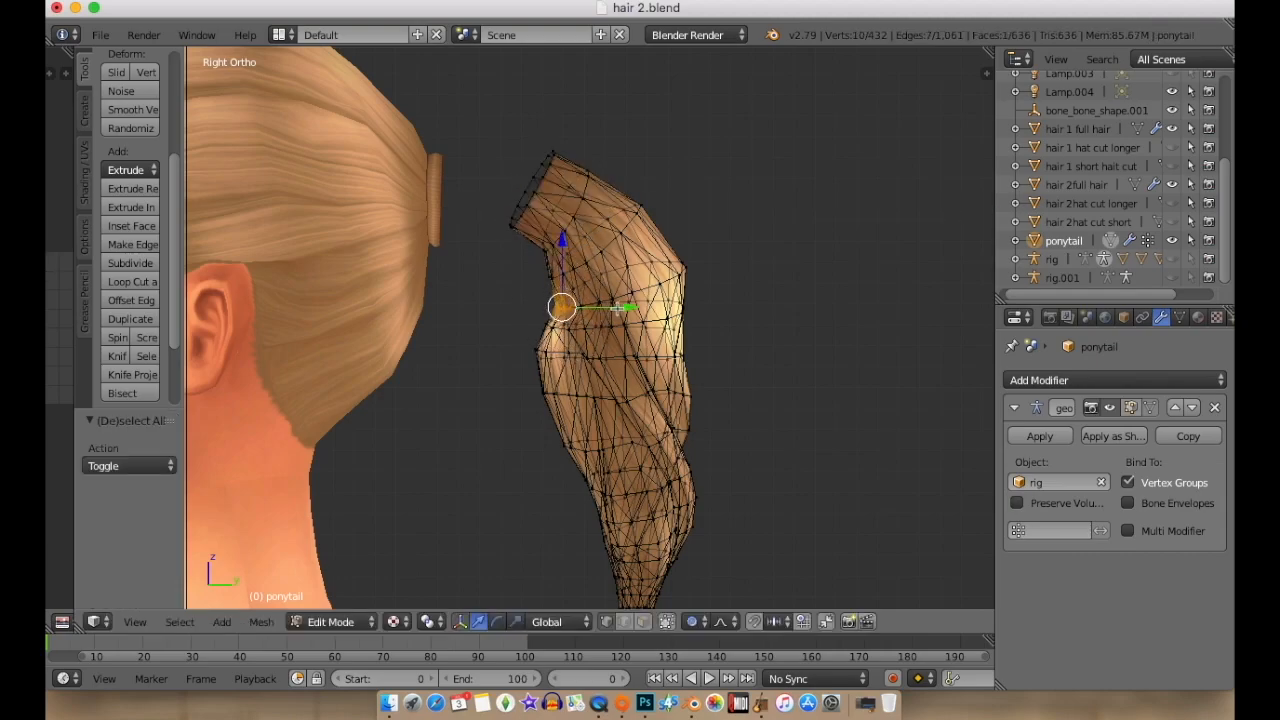
drag(621, 308, 614, 308)
key(a)
key(c)
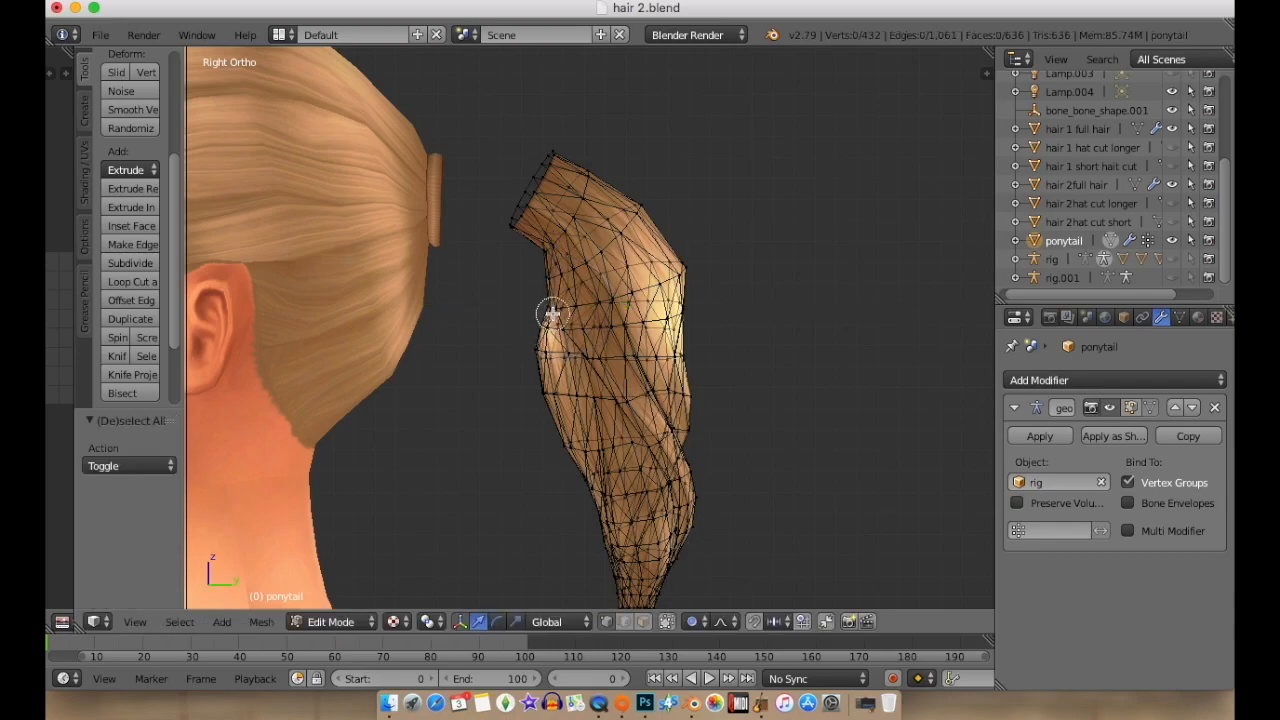
click(548, 308)
drag(603, 306, 597, 307)
key(a)
Select the ponytail's open end ring, move it 0.005 along Y and -0.005 along Z, and rotate it until it stands parallel to the hair tie.
middle_drag(764, 242, 733, 271)
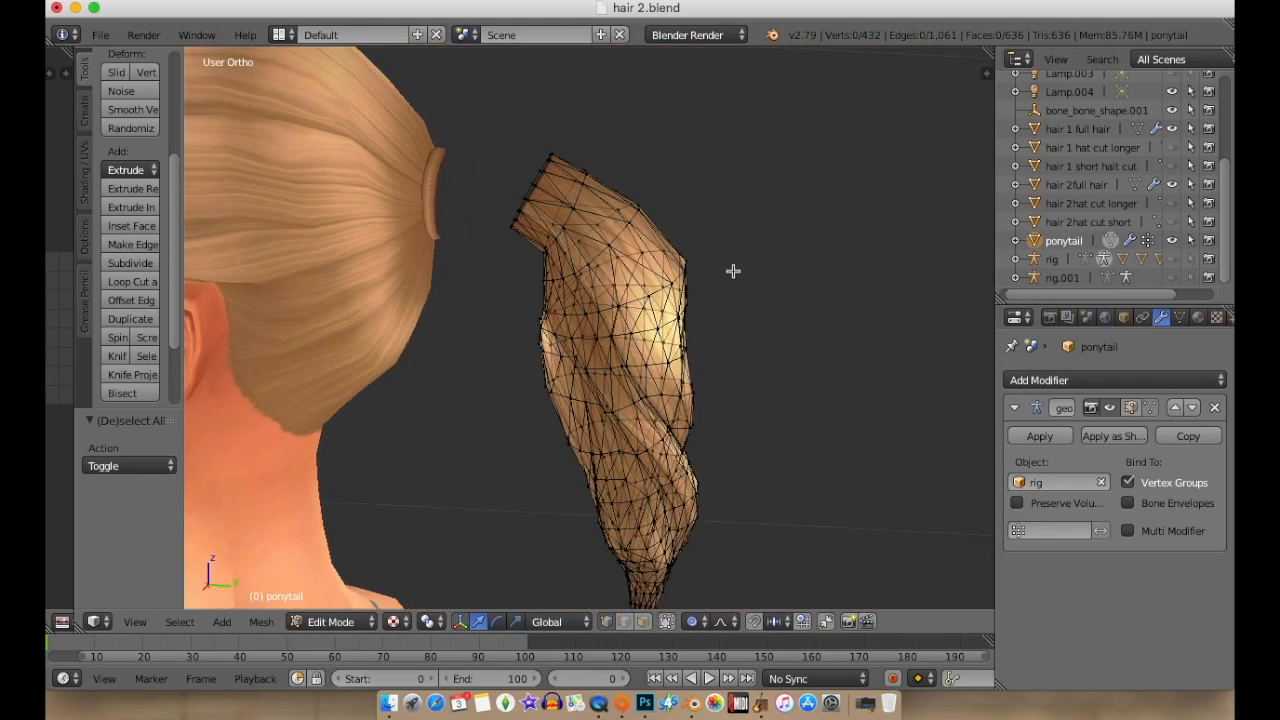
key(c)
drag(551, 149, 512, 226)
right_click(511, 231)
drag(596, 196, 604, 201)
key(r)
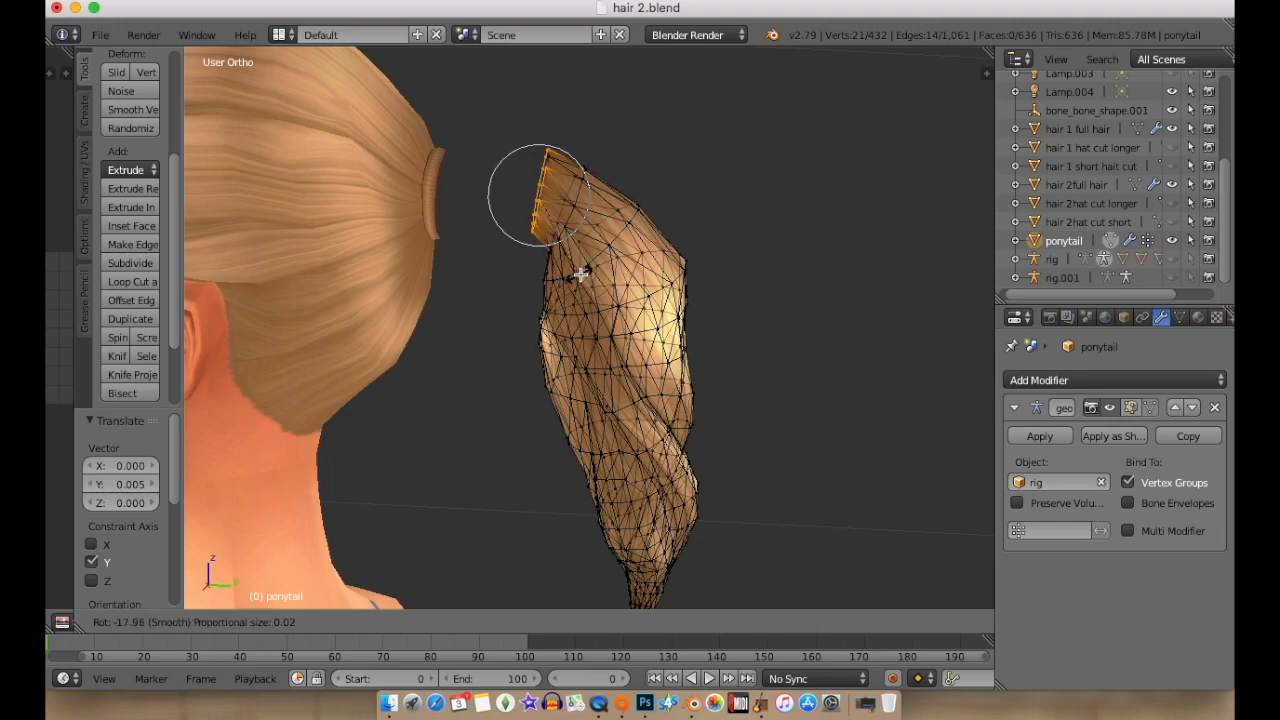
click(581, 266)
drag(543, 134, 540, 151)
key(r)
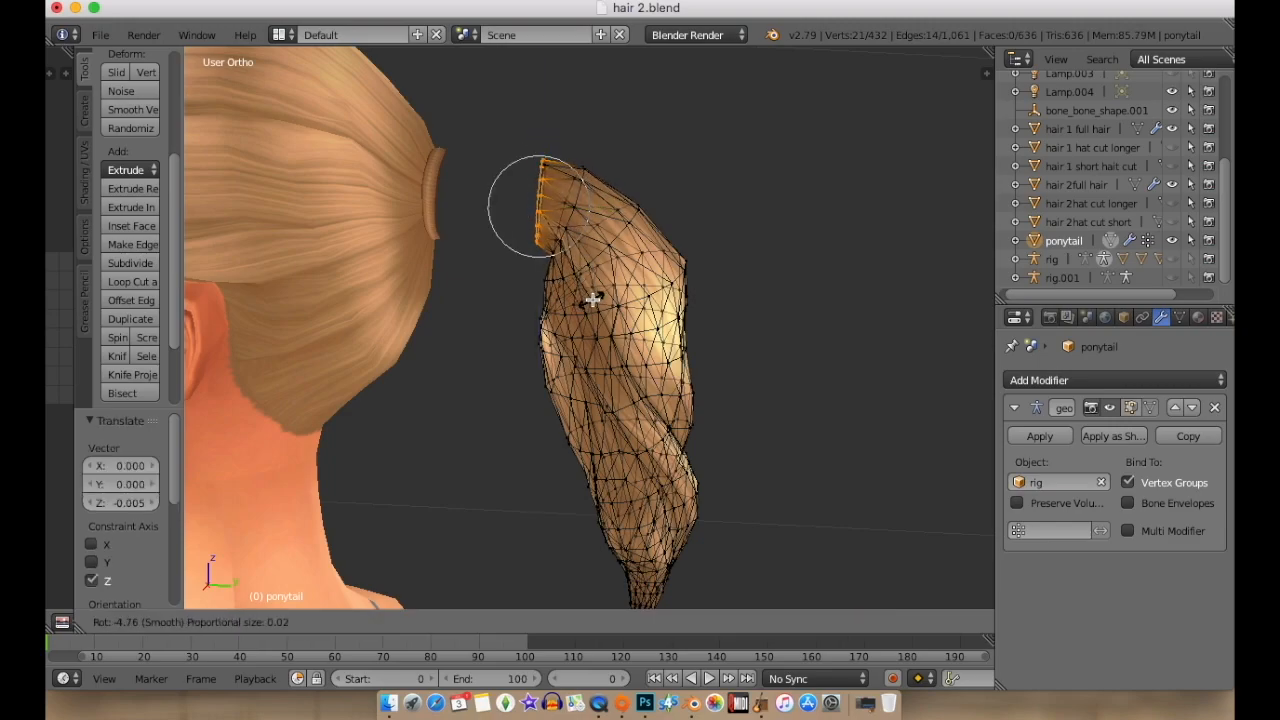
click(598, 298)
Circle-select the vertex rings just behind the open end, rotate them -9.34° and move them about -0.0045 along Y.
key(a)
key(c)
drag(582, 171, 547, 273)
mouse_move(612, 233)
mouse_down()
mouse_move(625, 205)
mouse_move(570, 243)
mouse_up()
click(586, 258)
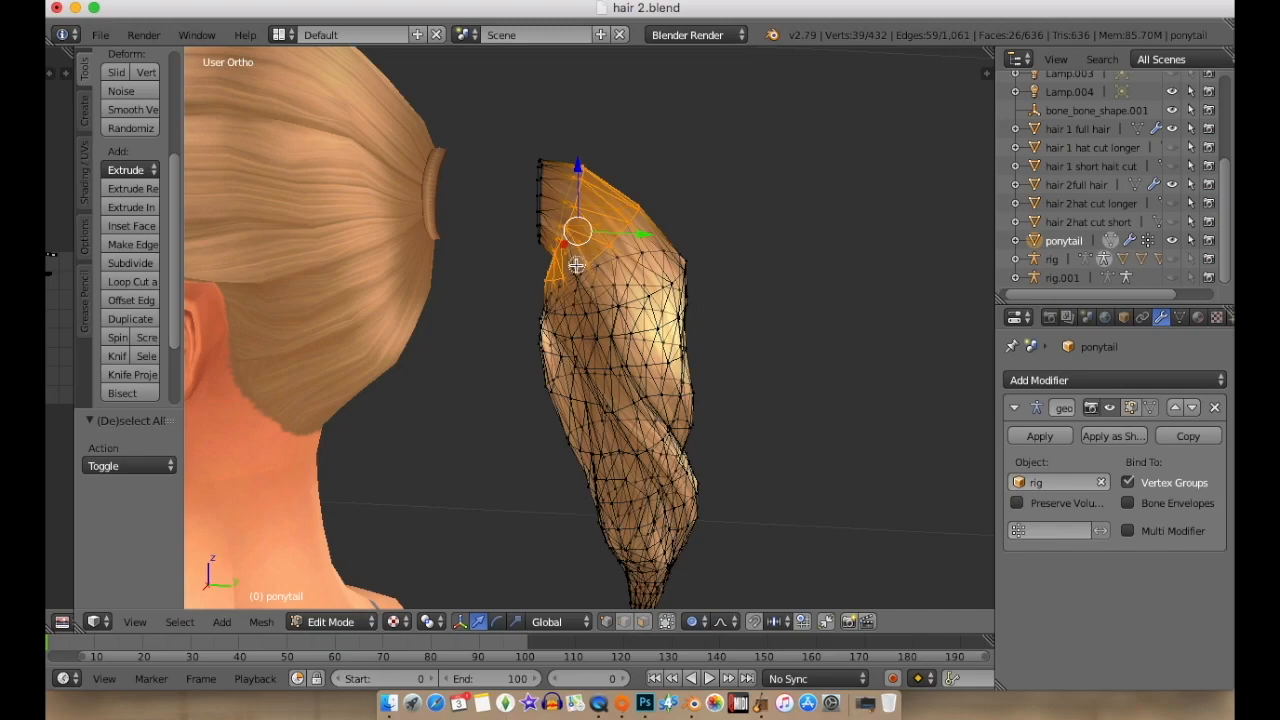
key(r)
click(632, 333)
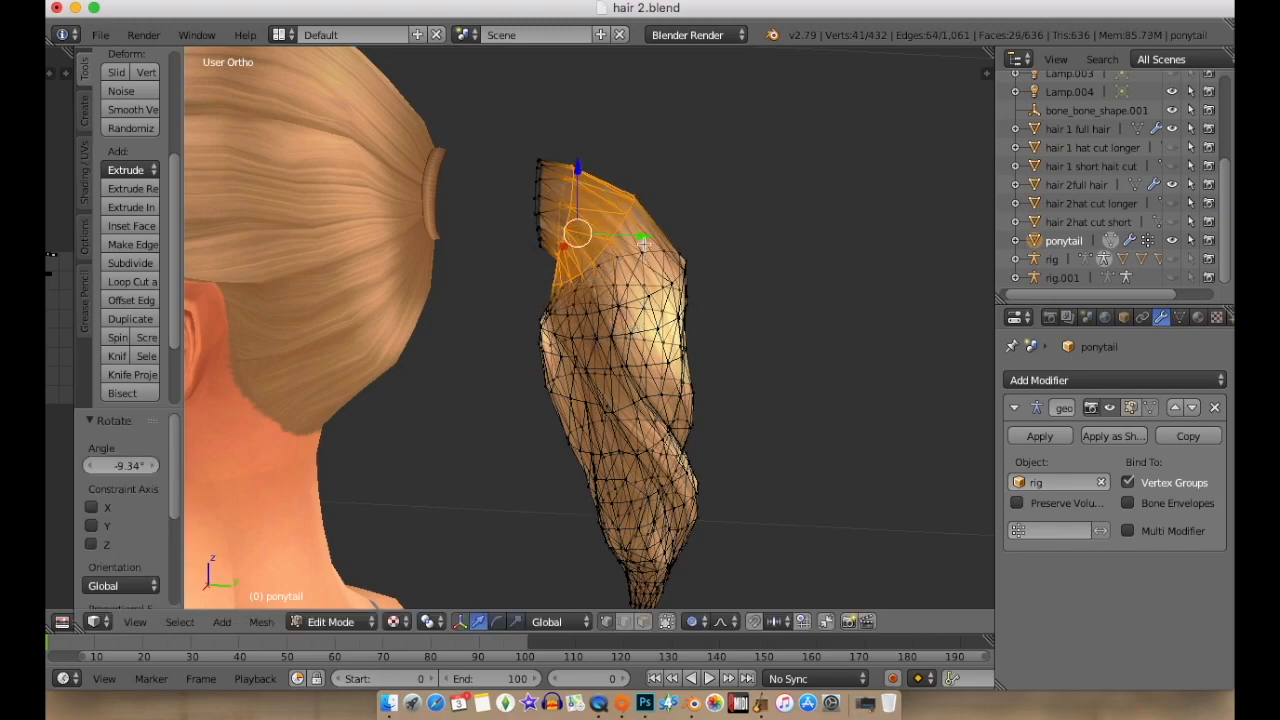
key(g)
key(y)
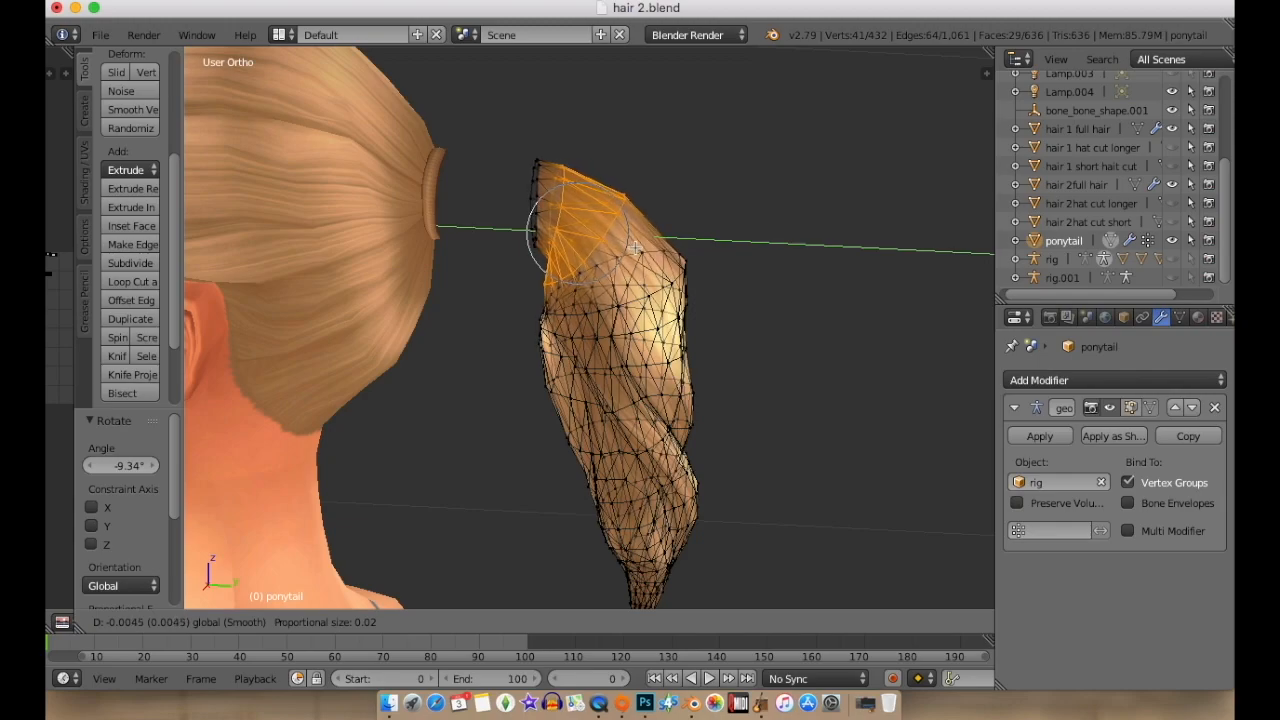
click(622, 245)
Select the ponytail's upper rings including the open end and shift them along Y toward the head, smoothing the inner edge below.
key(a)
right_click(534, 168)
mouse_move(534, 199)
mouse_down()
mouse_move(539, 250)
mouse_move(555, 180)
mouse_move(551, 229)
mouse_move(535, 185)
mouse_move(565, 168)
mouse_move(622, 200)
mouse_up()
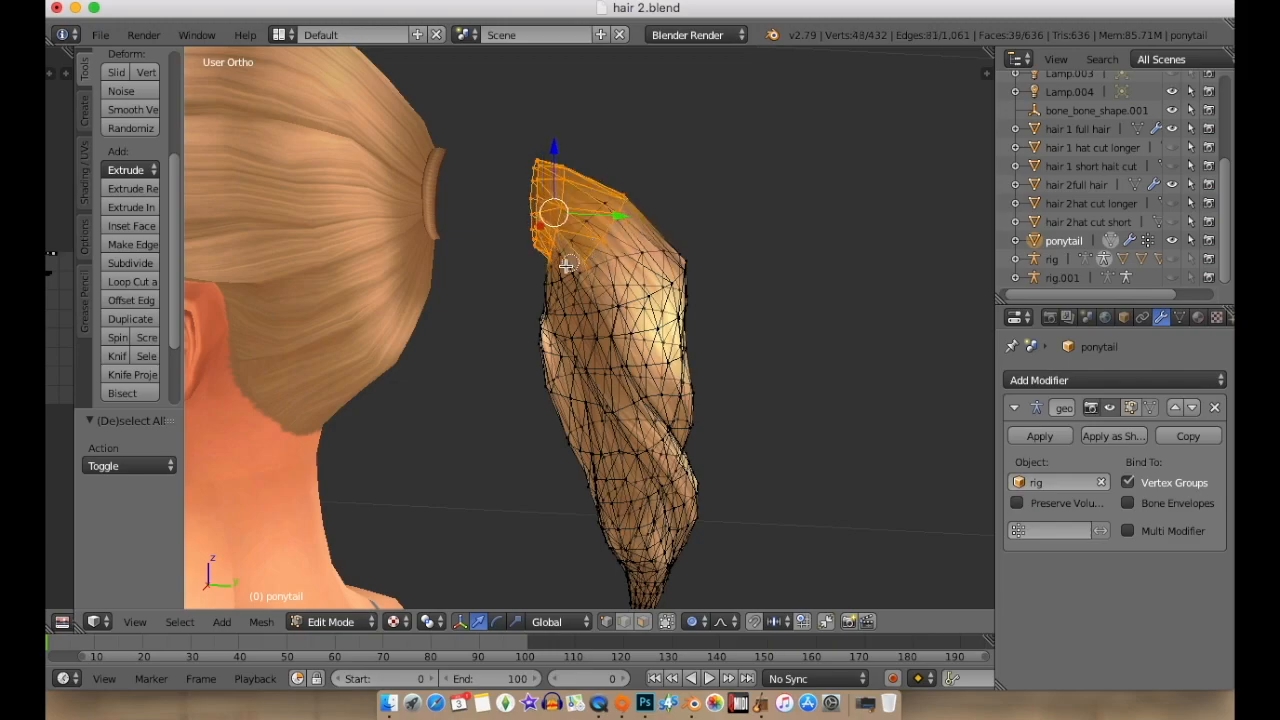
drag(547, 277, 575, 264)
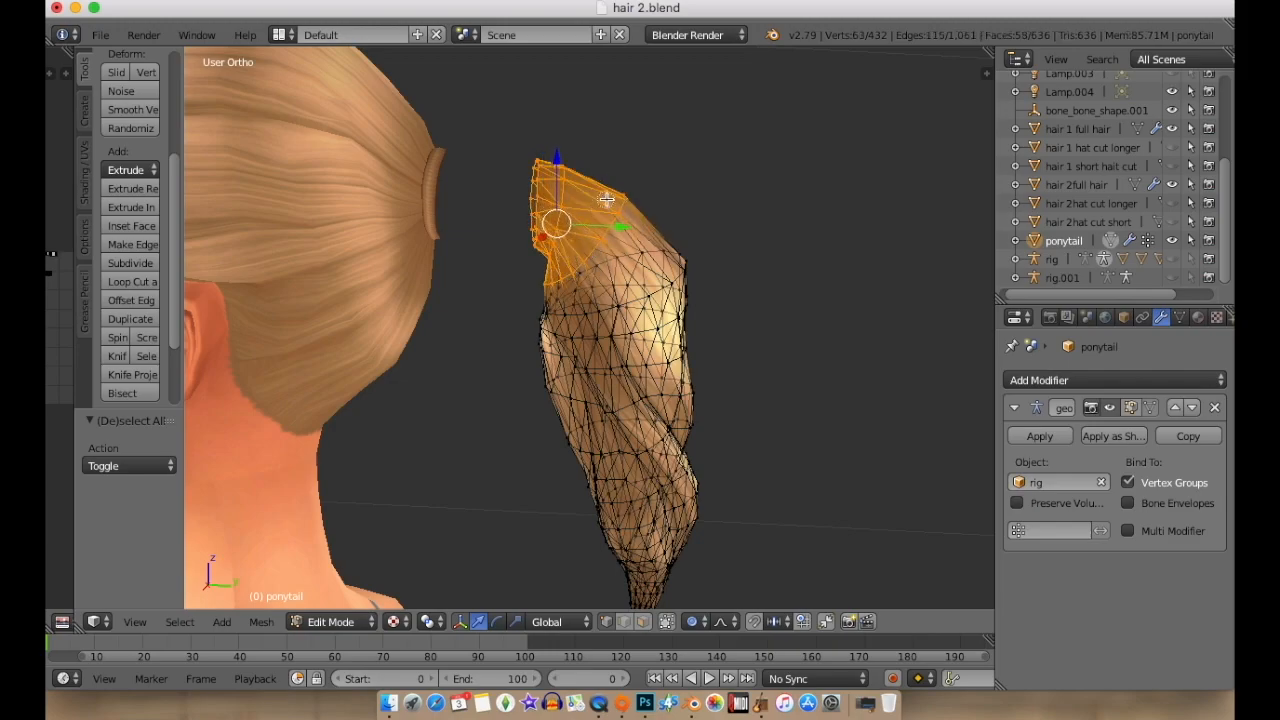
drag(624, 228, 610, 240)
key(a)
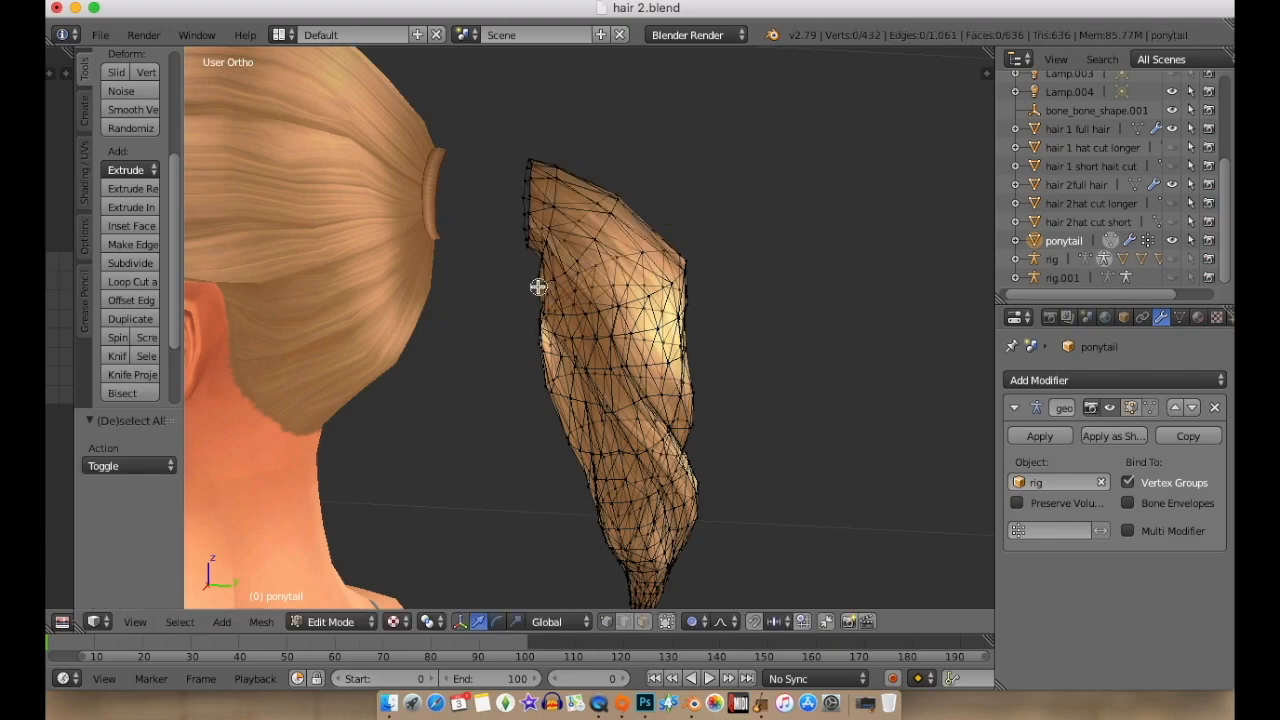
drag(595, 285, 585, 290)
Select the entire ponytail mesh and move it about -0.043 along Y until it meets the hair tie.
key(a)
key(a)
drag(690, 433, 603, 434)
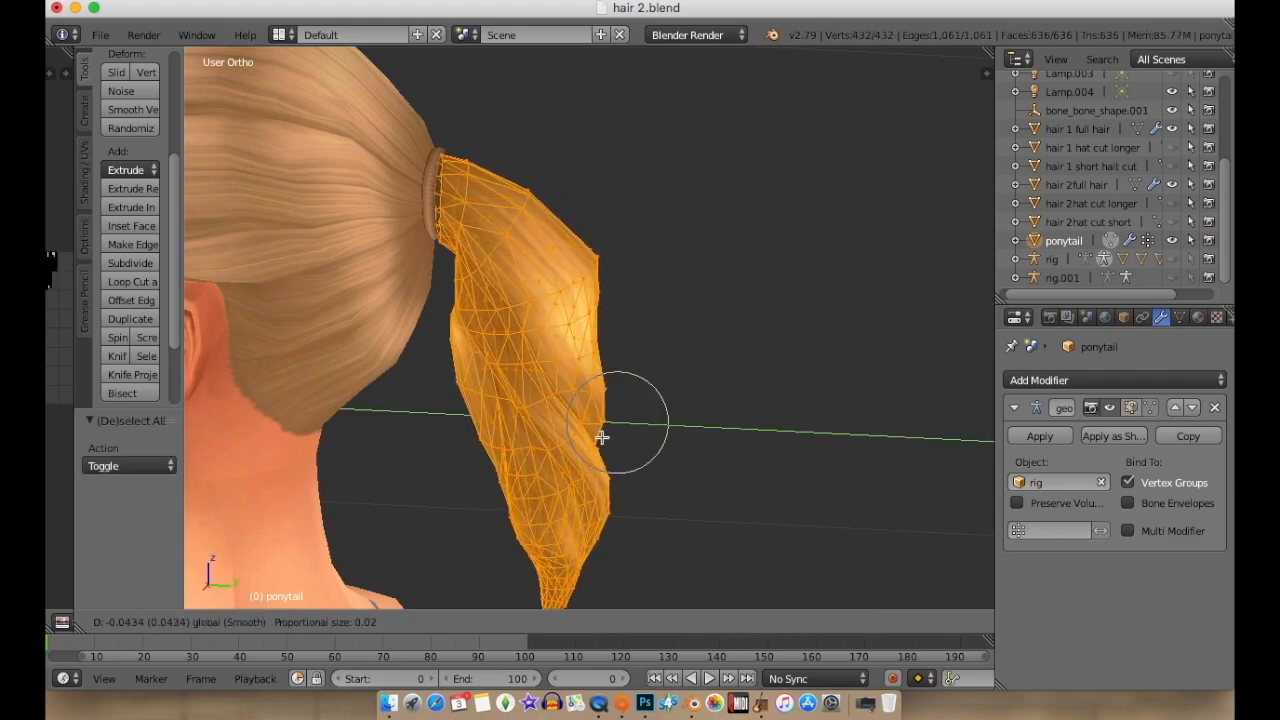
scroll(600, 420, down, 2)
Circle-select a band of vertices on the ponytail's head-facing side, rotate them and nudge them toward the head.
key(a)
key(c)
drag(520, 340, 514, 386)
key(r)
drag(586, 474, 580, 474)
Circle-select the section at the ponytail's upper bend and subdivide it.
key(a)
key(c)
drag(530, 262, 545, 300)
scroll(545, 300, up, 3)
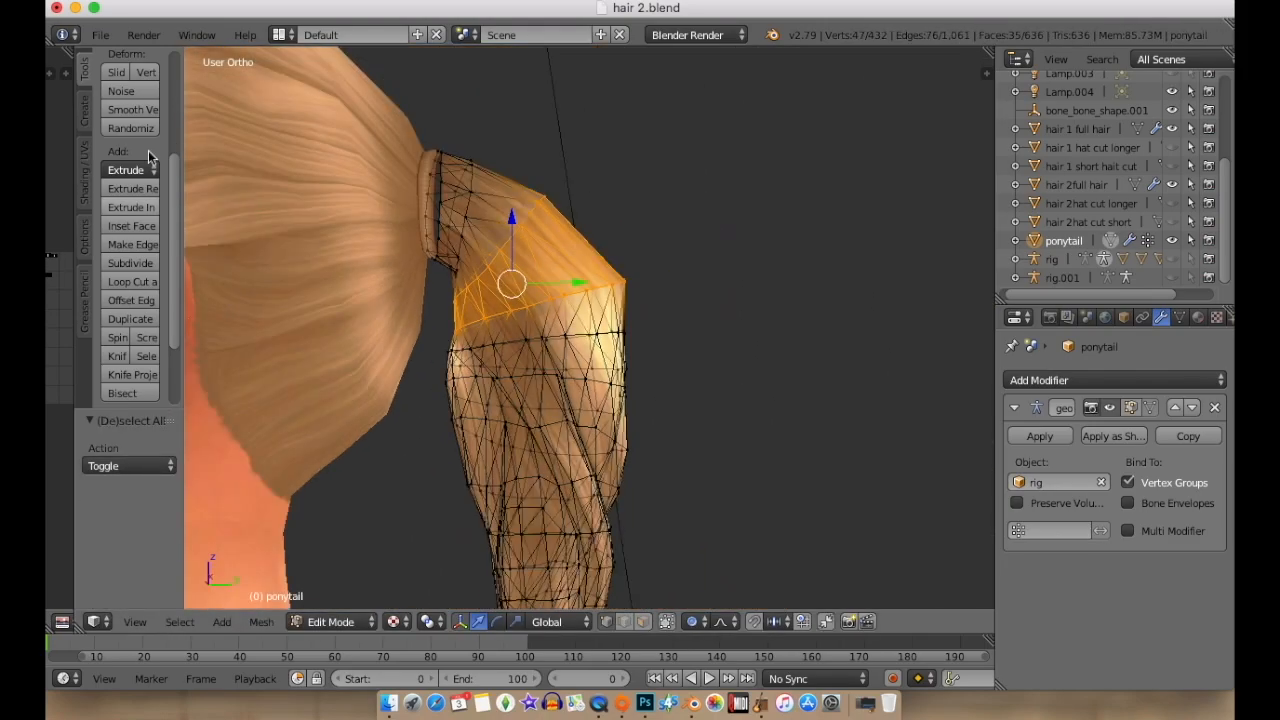
click(130, 263)
Circle-select vertices along the ponytail's upper outer edge, raise them slightly to round the bend, and clear the selection.
key(a)
key(c)
drag(568, 192, 571, 181)
drag(508, 155, 510, 143)
key(a)
key(c)
key(a)
key(a)
key(a)
Select the ponytail's open end ring, scale it 1.291 along X to fit the hair tie, and raise it slightly along Z.
middle_drag(572, 210, 560, 290)
key(c)
drag(431, 163, 429, 214)
middle_drag(429, 214, 310, 225)
key(s)
key(z)
click(444, 295)
key(g)
key(z)
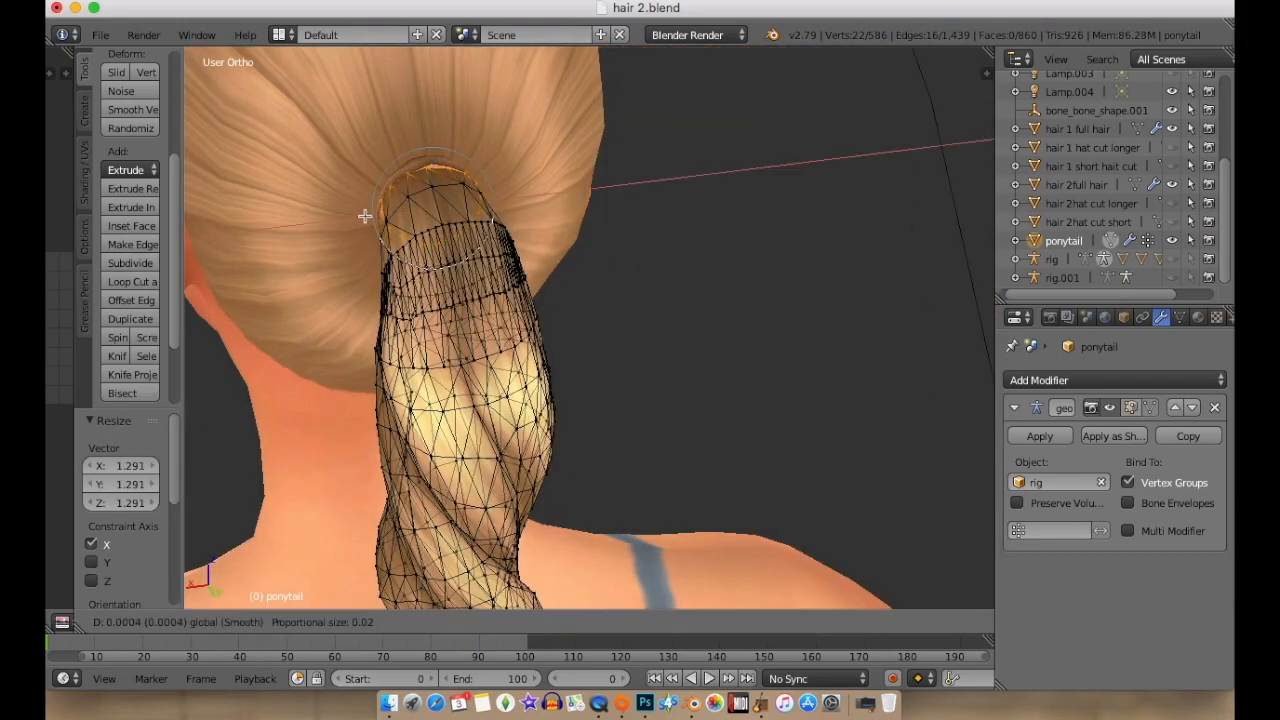
click(366, 217)
middle_drag(760, 275, 569, 289)
scroll(569, 289, down, 5)
key(a)
Select the hair 2full hair and ponytail objects, with hair 2full hair active, and join them into one mesh.
middle_drag(985, 330, 623, 320)
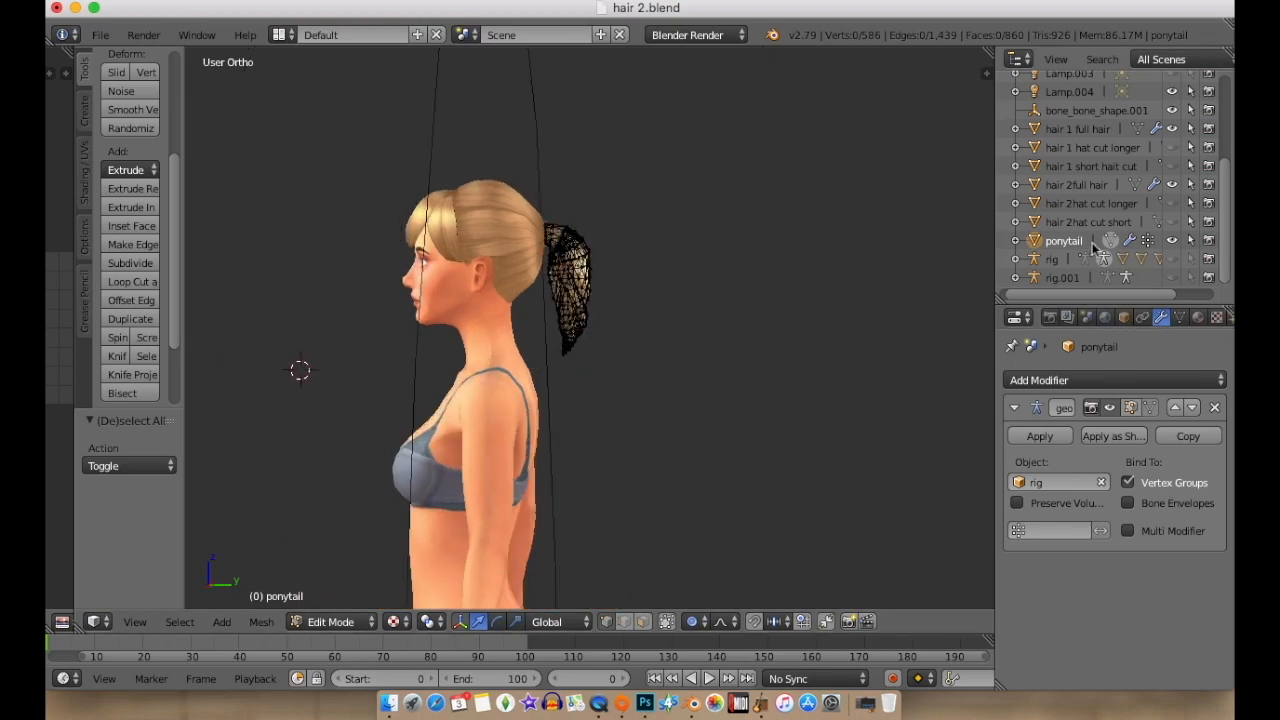
click(1077, 185)
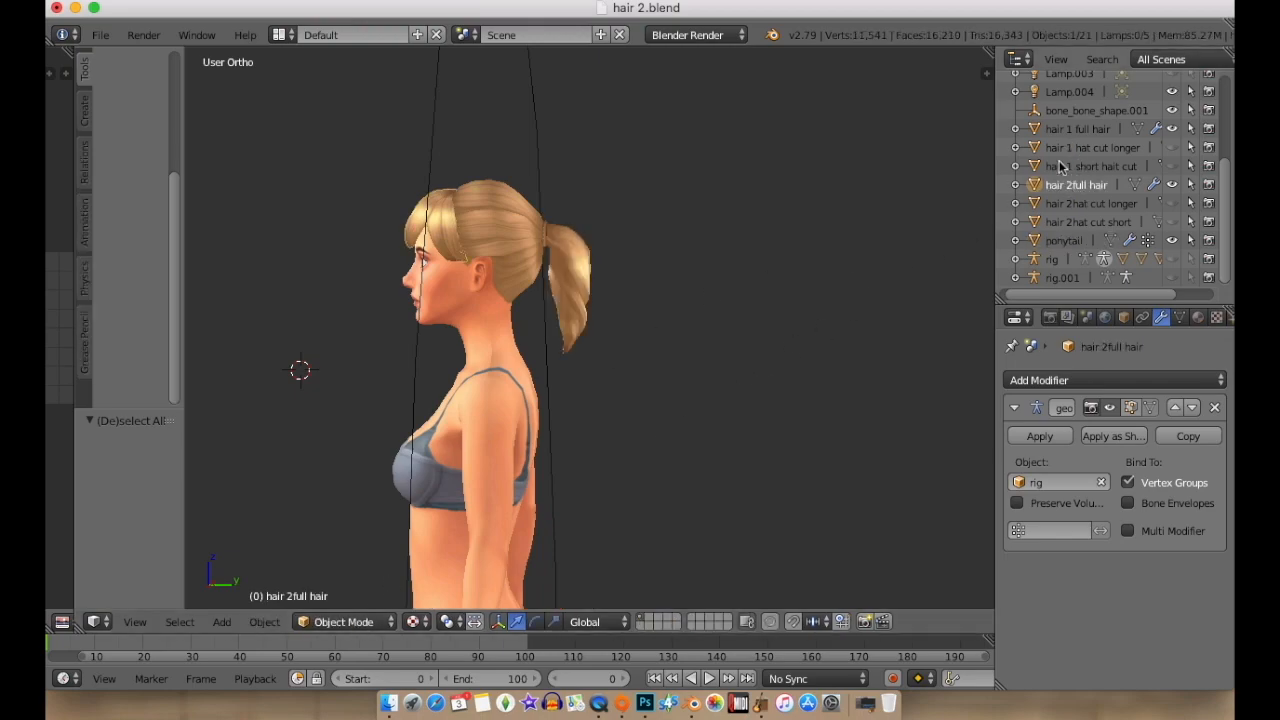
right_click(1066, 190)
click(1066, 189)
right_click(1066, 245)
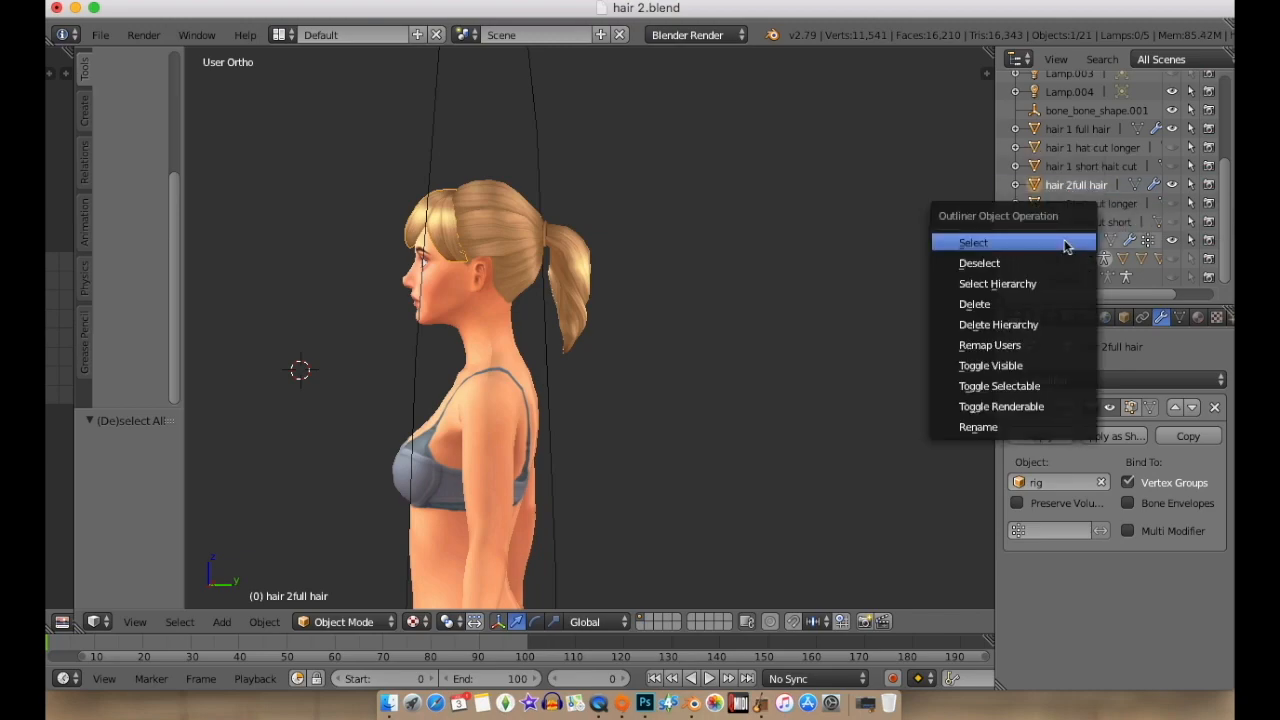
click(1066, 243)
click(628, 290)
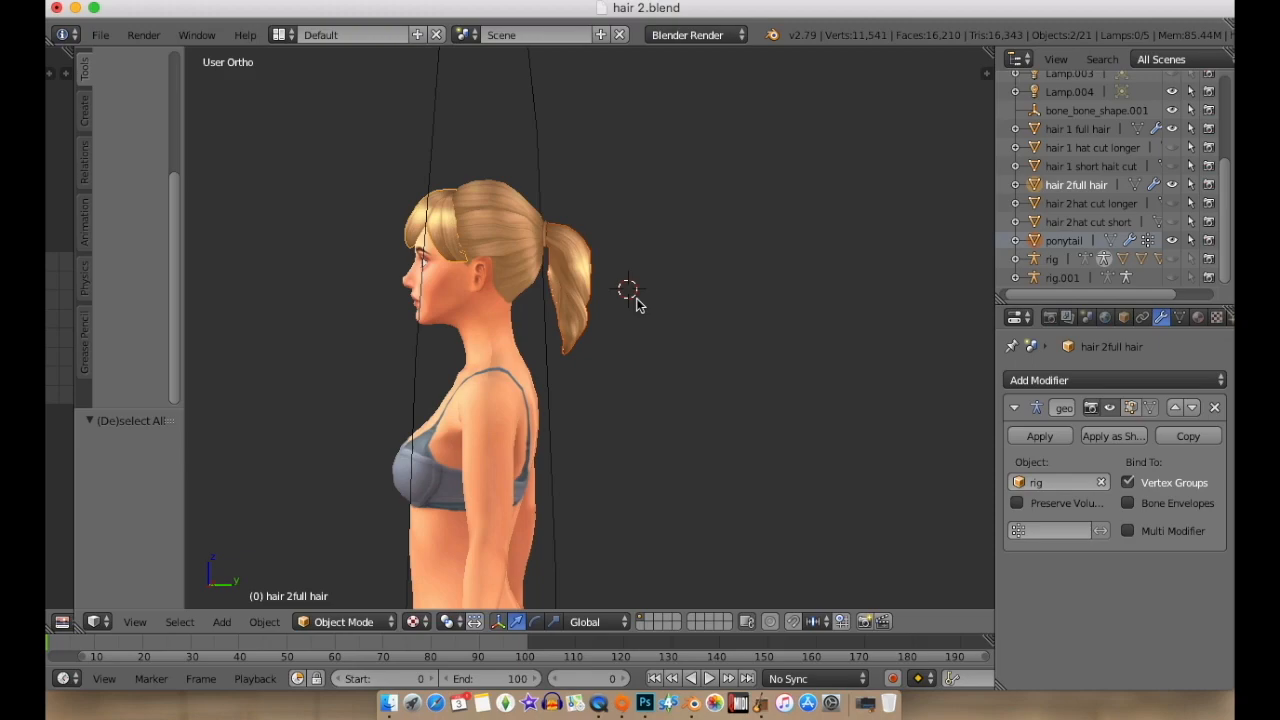
key(ctrl+j)
Check which parts belong to hair 2full hair and hair 1 full hair by toggling each one's visibility off and on.
click(1173, 204)
click(1173, 204)
click(1173, 204)
click(1173, 204)
click(1173, 204)
click(1173, 204)
click(1173, 204)
click(1173, 204)
middle_drag(394, 300, 250, 298)
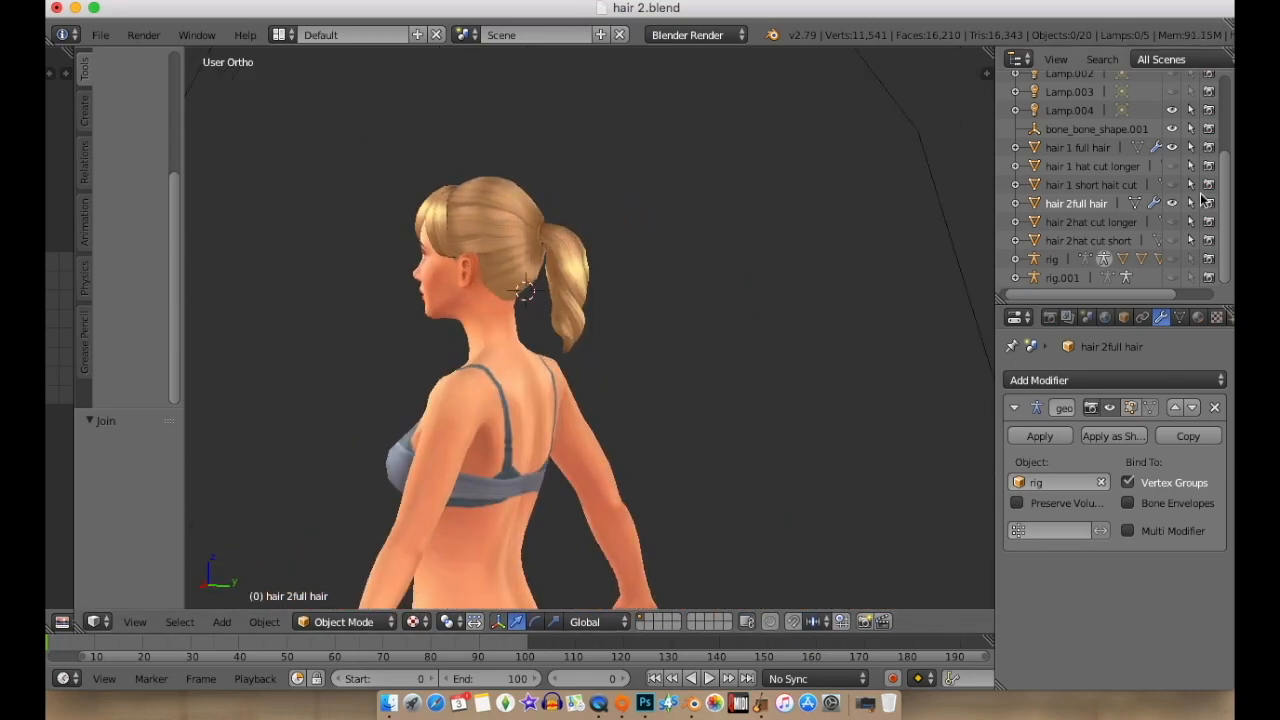
click(1172, 147)
click(1172, 147)
Look through the hair 1 and hair 2 hat cut objects and inspect the finished hairstyle from the side.
click(1101, 168)
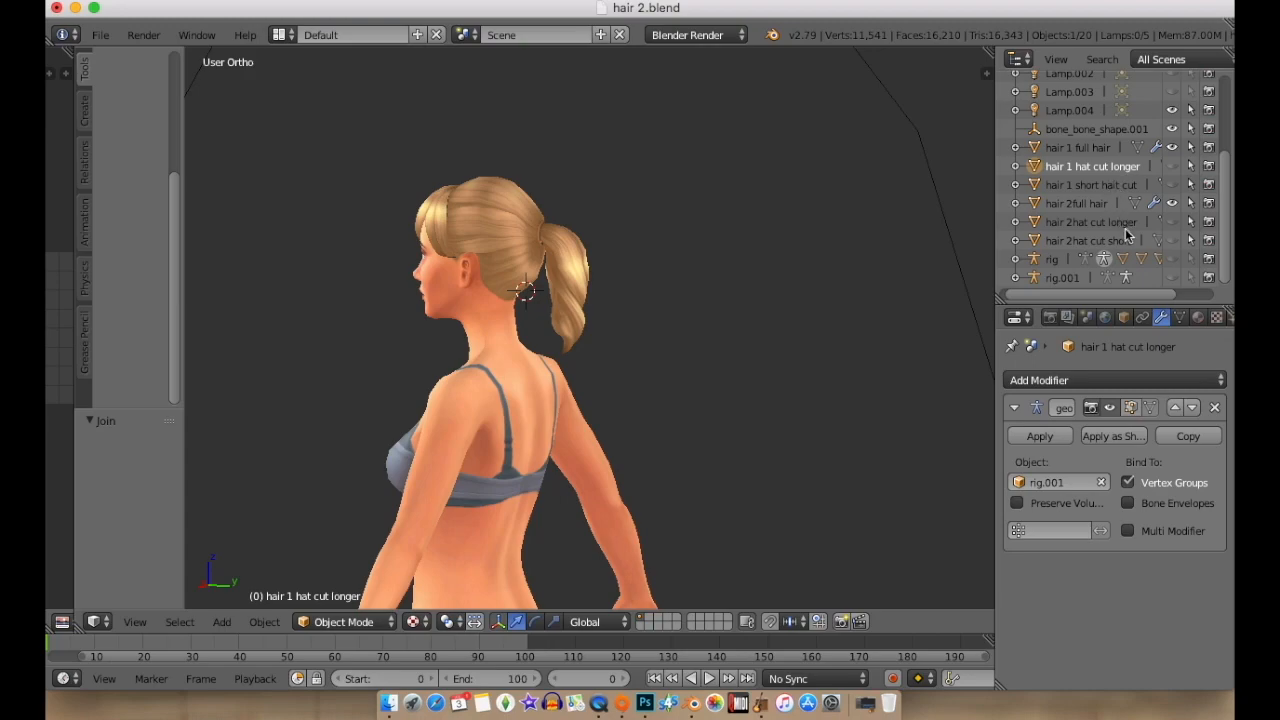
click(1100, 222)
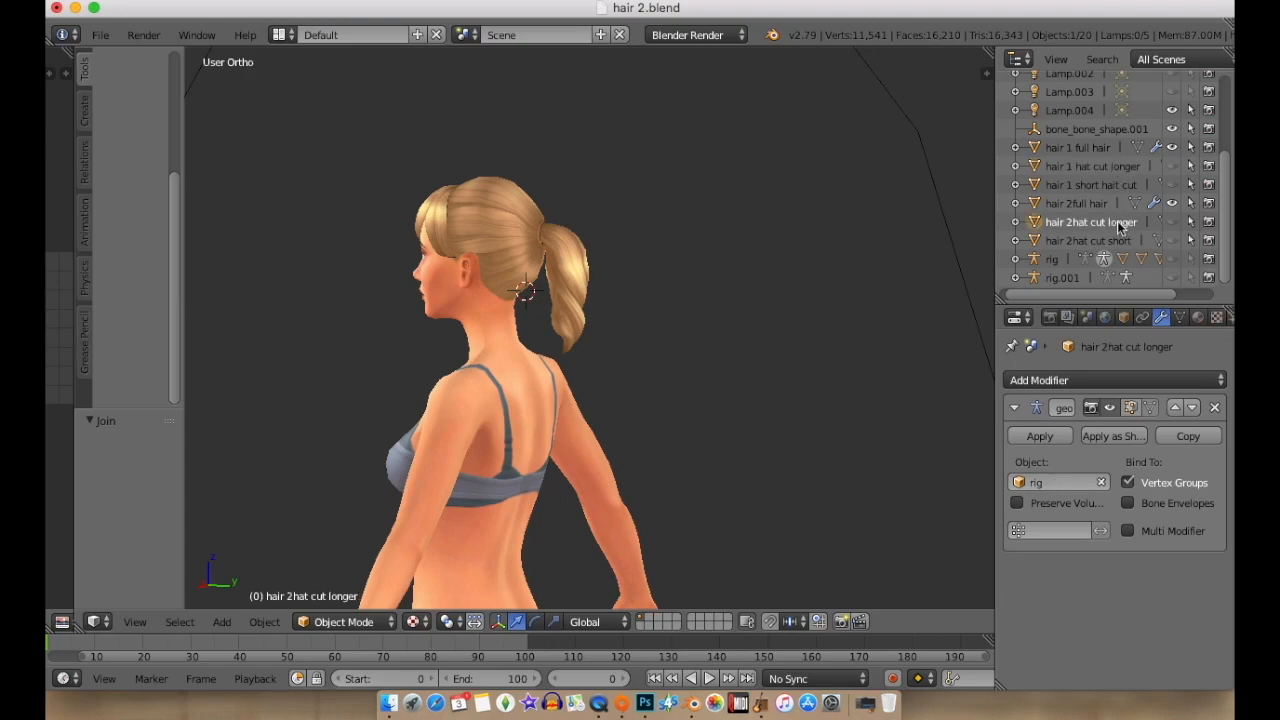
click(1101, 187)
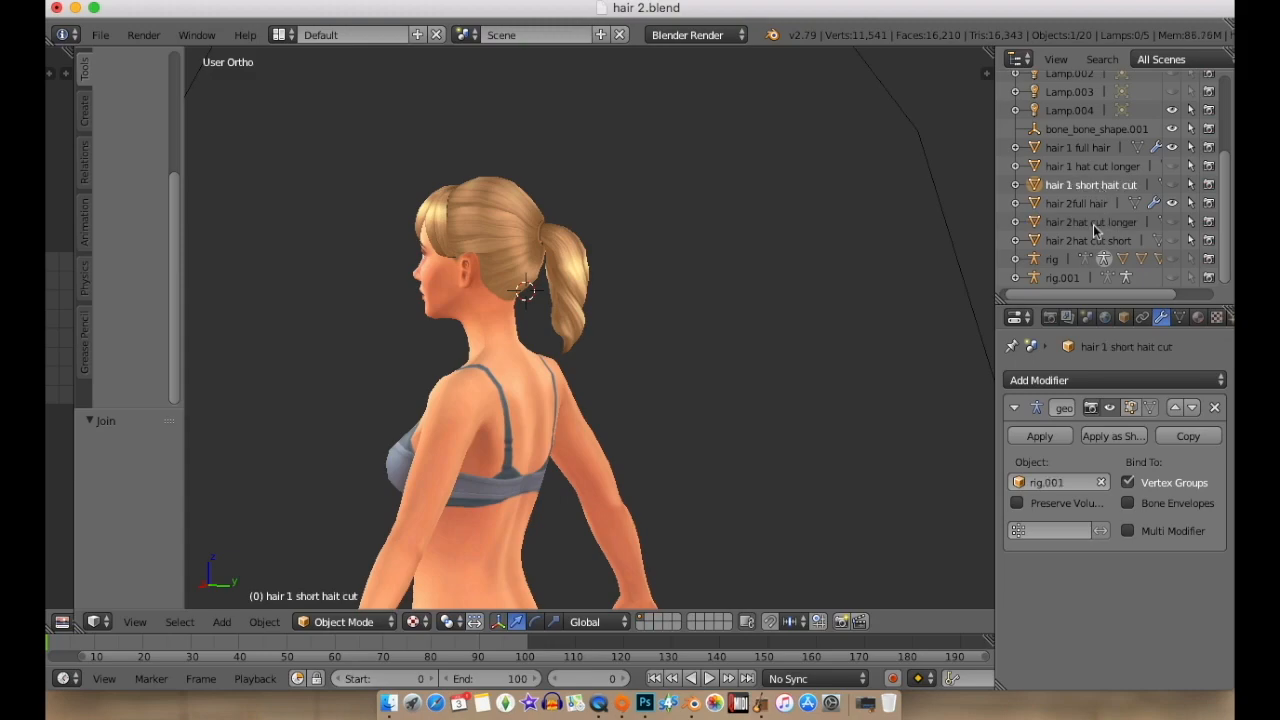
click(1097, 244)
middle_drag(768, 295, 714, 311)
scroll(442, 291, up, 4)
middle_drag(442, 291, 572, 297)
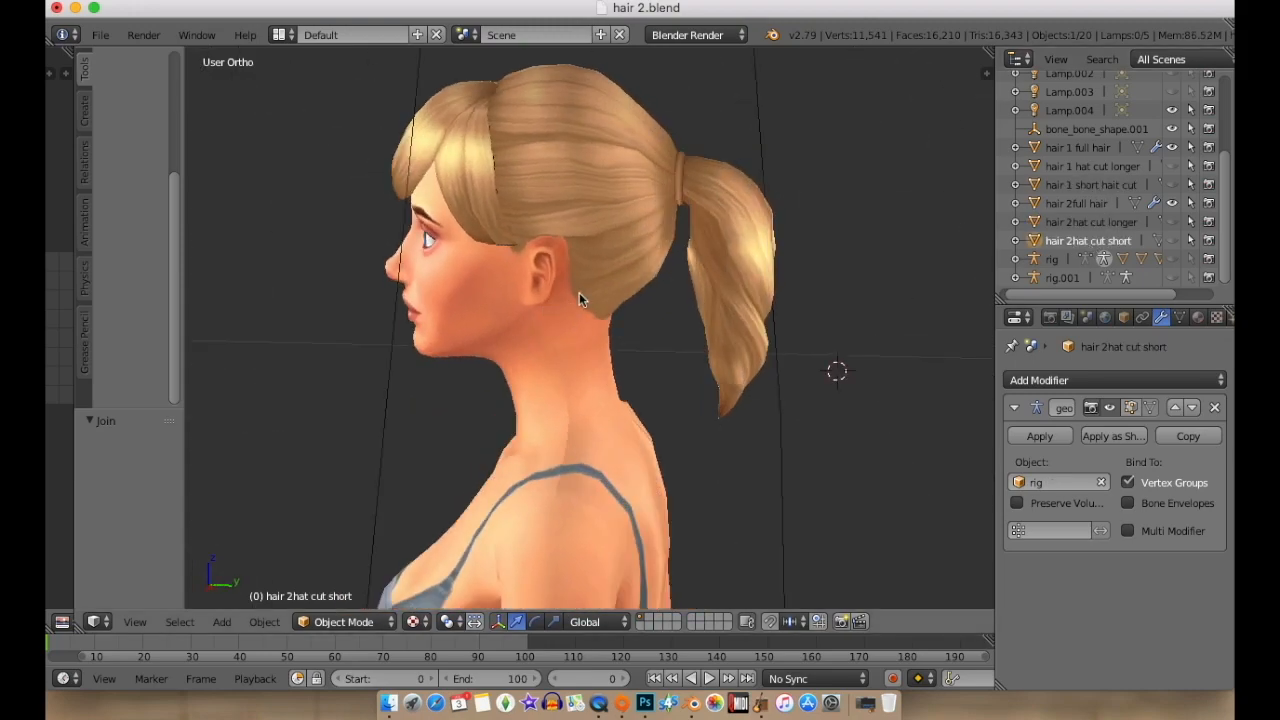